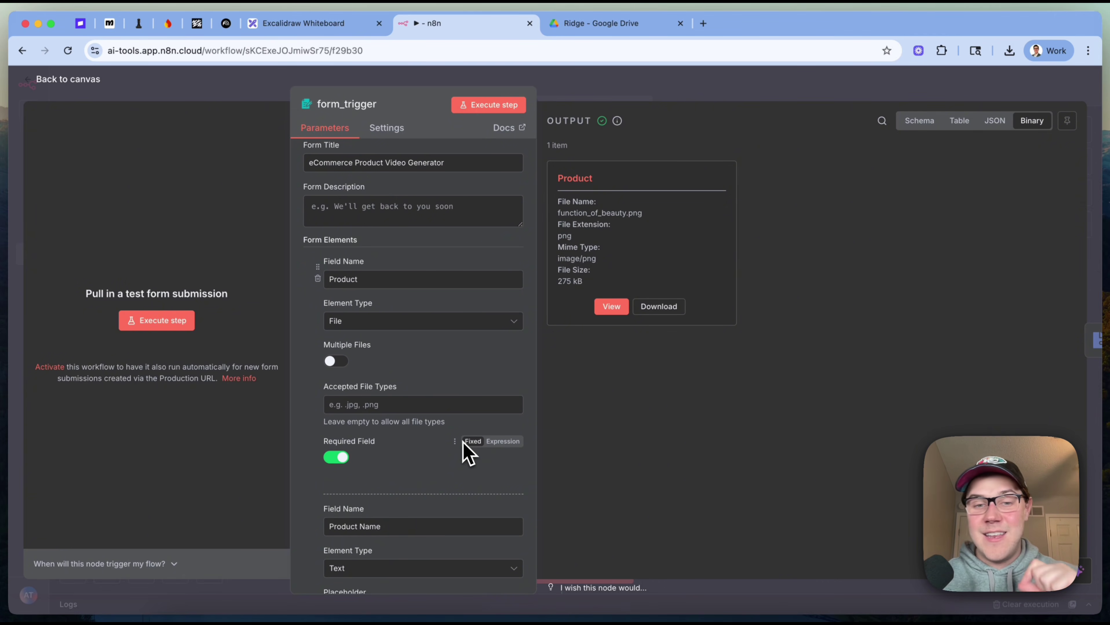
- View the product image in the form_trigger node's output, and return to the workflow canvas
{"action": "scroll", "coordinate": [468, 454], "scroll_direction": "down", "scroll_amount": 1}
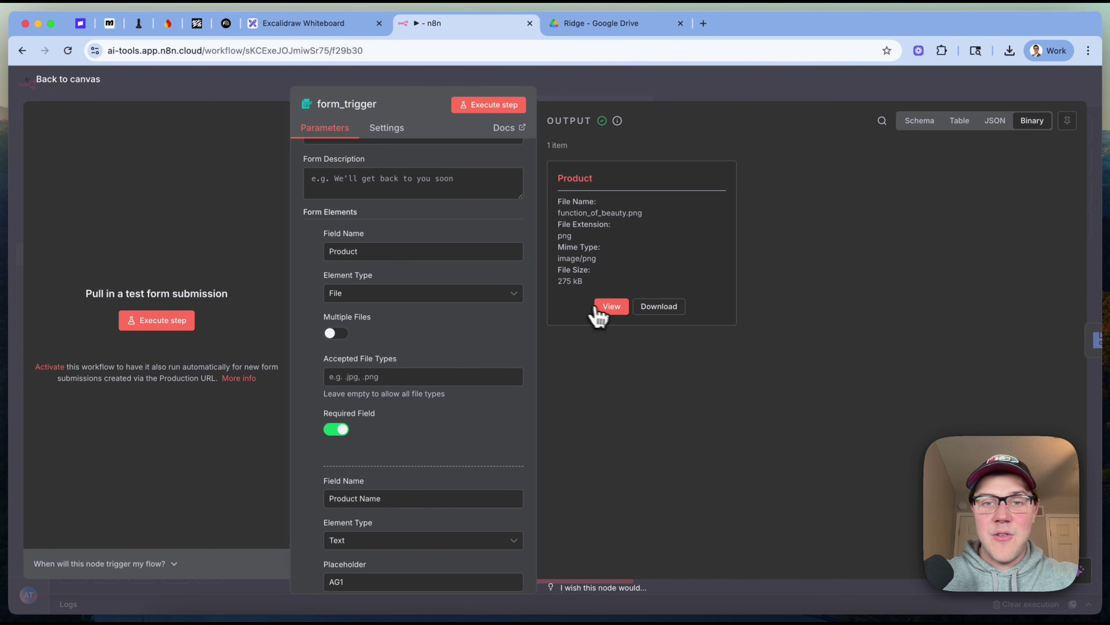
{"action": "left_click", "coordinate": [609, 308]}
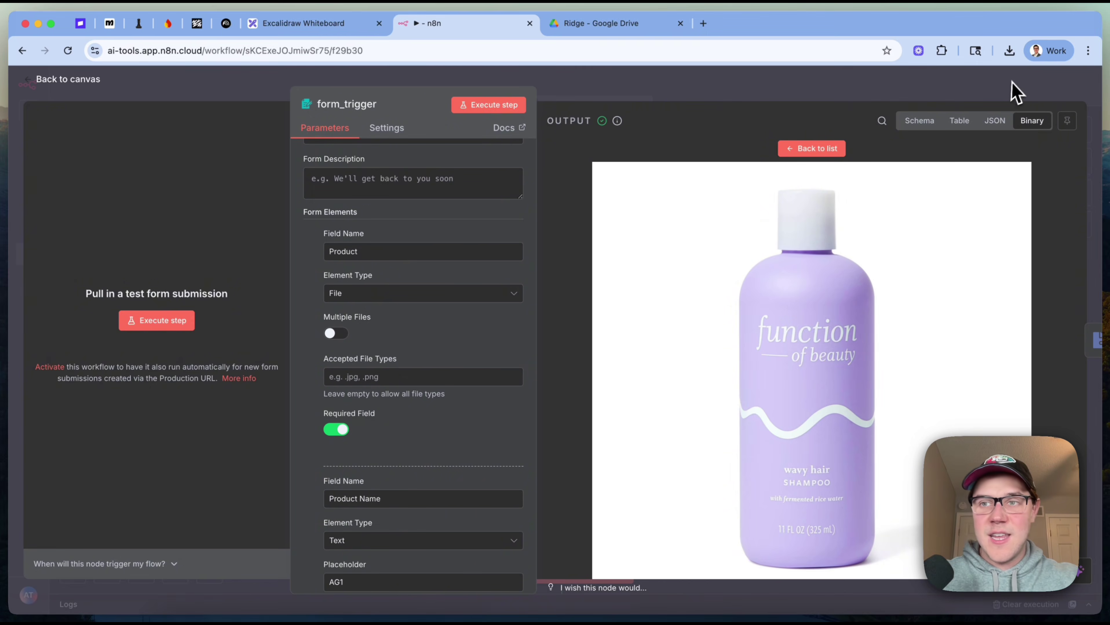
{"action": "left_click", "coordinate": [1012, 90]}
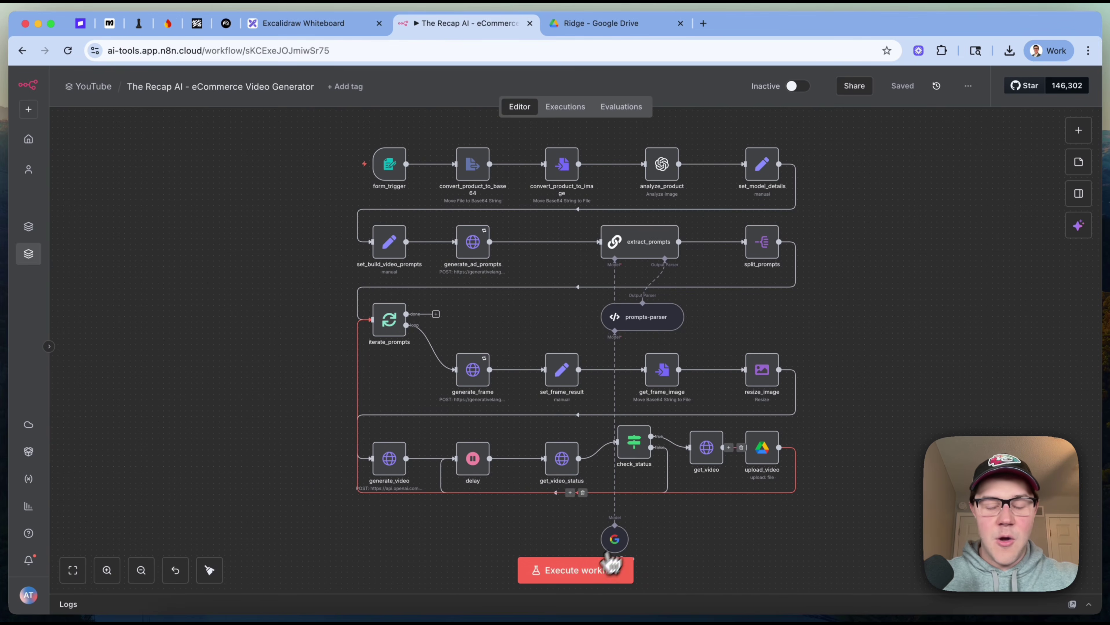
- Execute the workflow and submit its form with ridge_wallet.png as the product file and "Ridge Wallet" as the product name, closing the form
{"action": "left_click", "coordinate": [611, 567]}
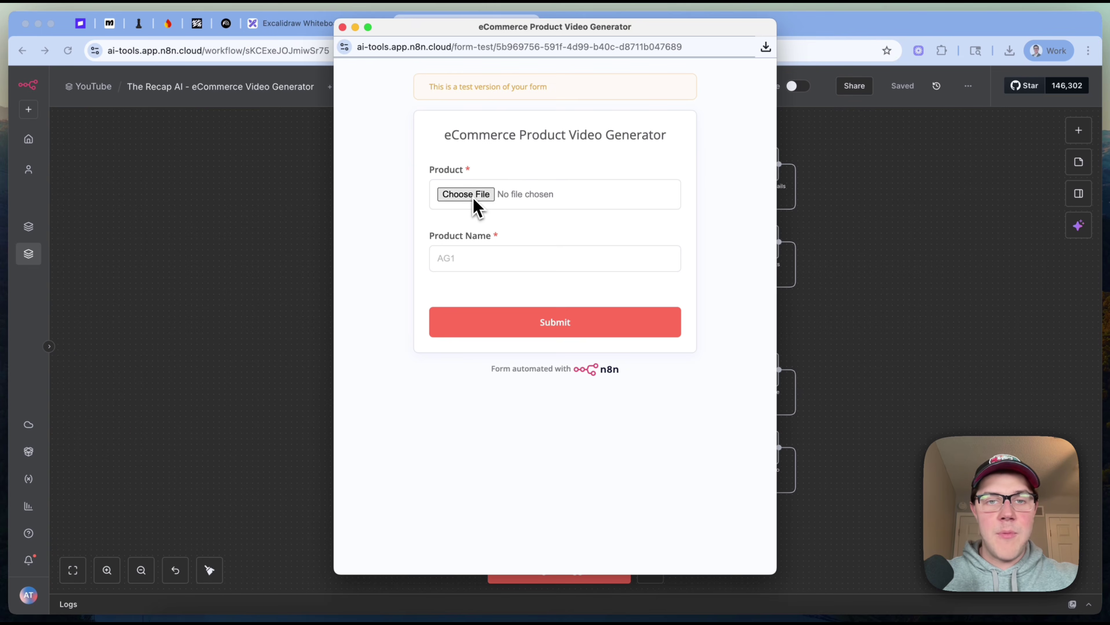
{"action": "left_click", "coordinate": [466, 194]}
{"action": "double_click", "coordinate": [228, 205]}
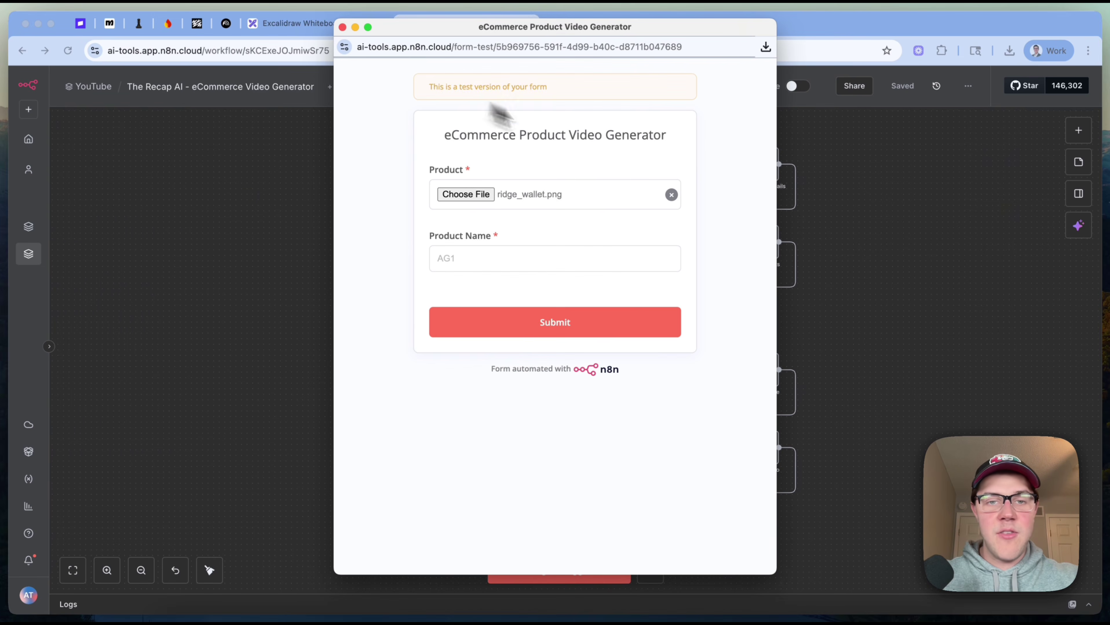
{"action": "left_click", "coordinate": [473, 269]}
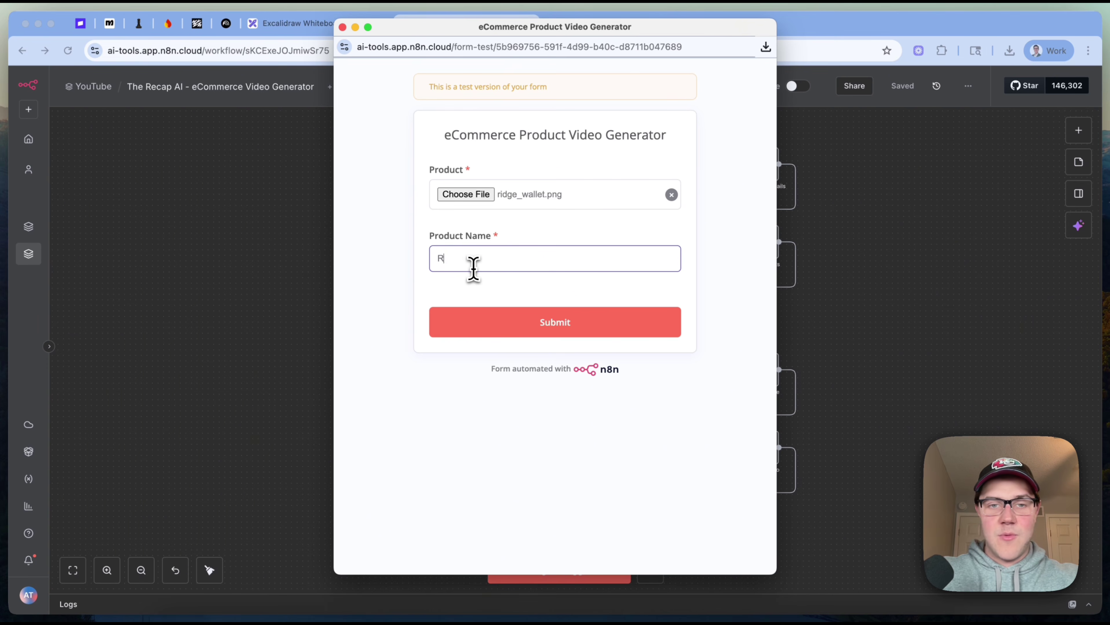
{"action": "type", "text": "Ridge Wallet"}
{"action": "left_click", "coordinate": [525, 329]}
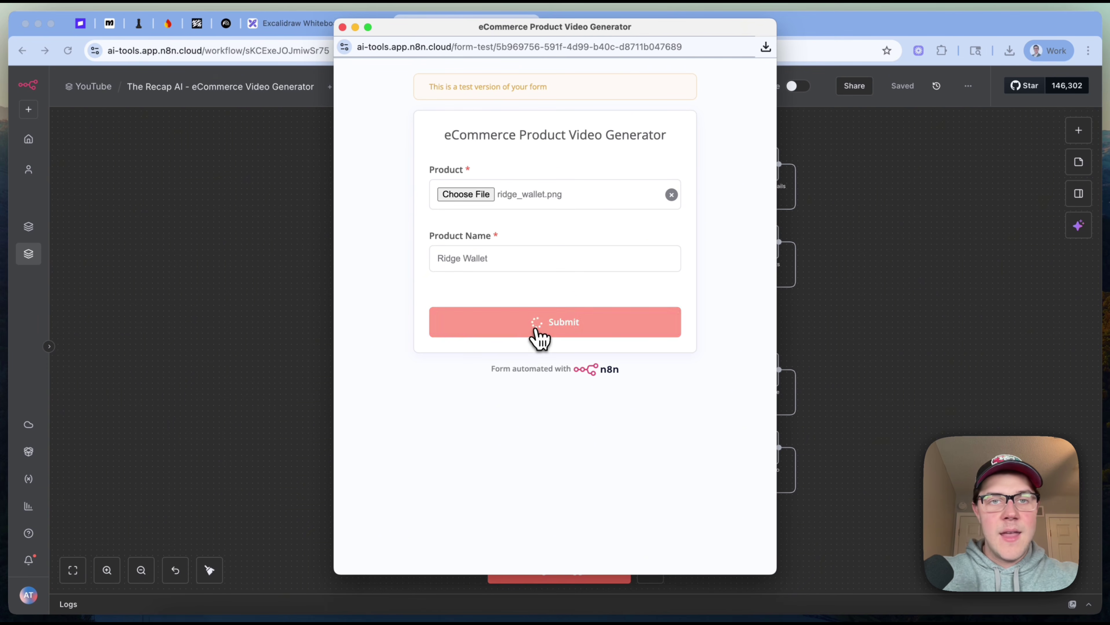
{"action": "left_click", "coordinate": [342, 27]}
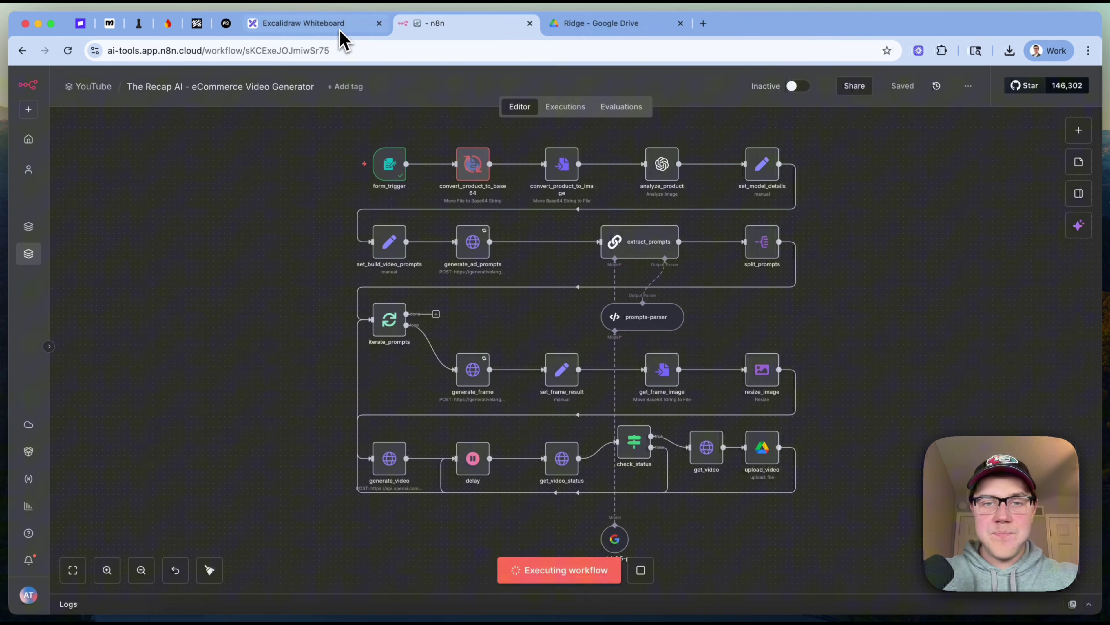
- Inspect the form_trigger node's form elements and its output for the submitted product, and return to the canvas
{"action": "double_click", "coordinate": [396, 176]}
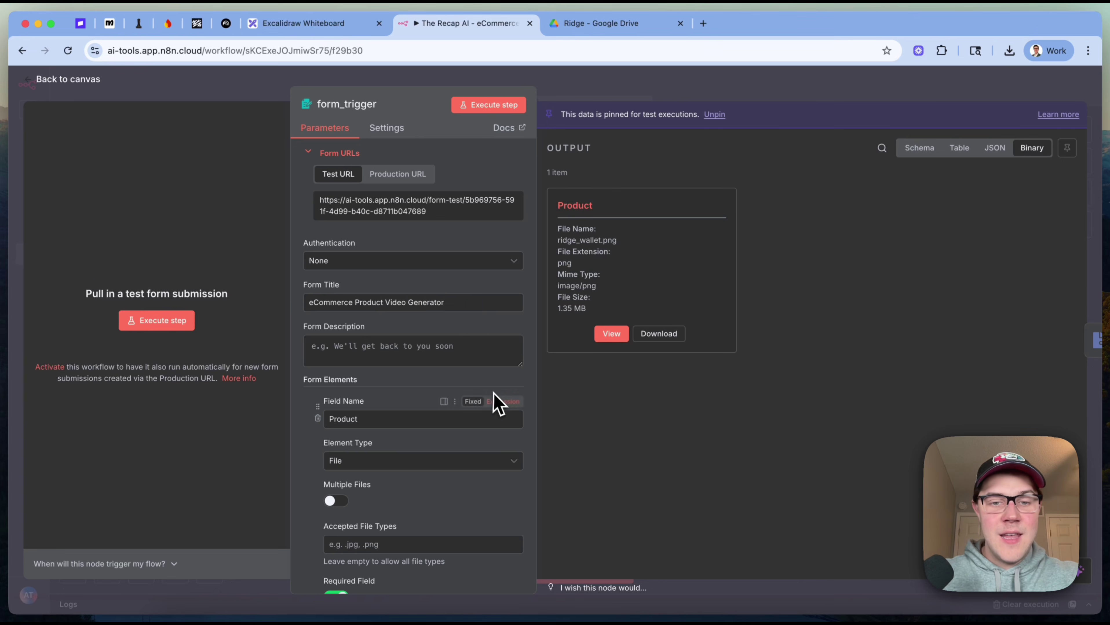
{"action": "scroll", "coordinate": [495, 400], "scroll_direction": "down", "scroll_amount": 5}
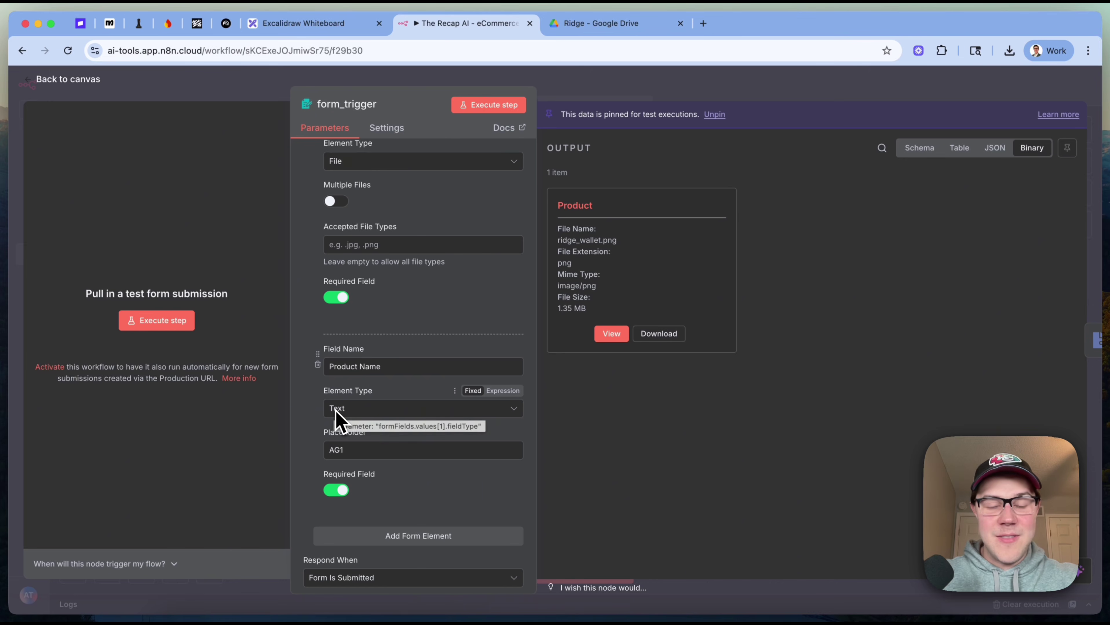
{"action": "double_click", "coordinate": [352, 372]}
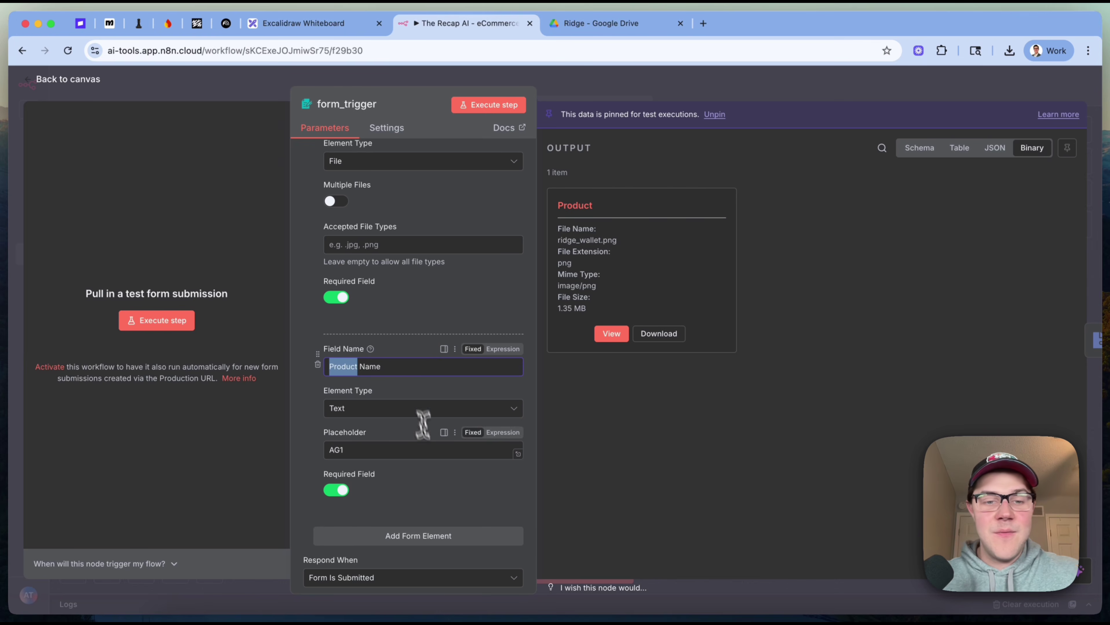
{"action": "scroll", "coordinate": [347, 422], "scroll_direction": "down", "scroll_amount": 1}
{"action": "scroll", "coordinate": [331, 453], "scroll_direction": "up", "scroll_amount": 5}
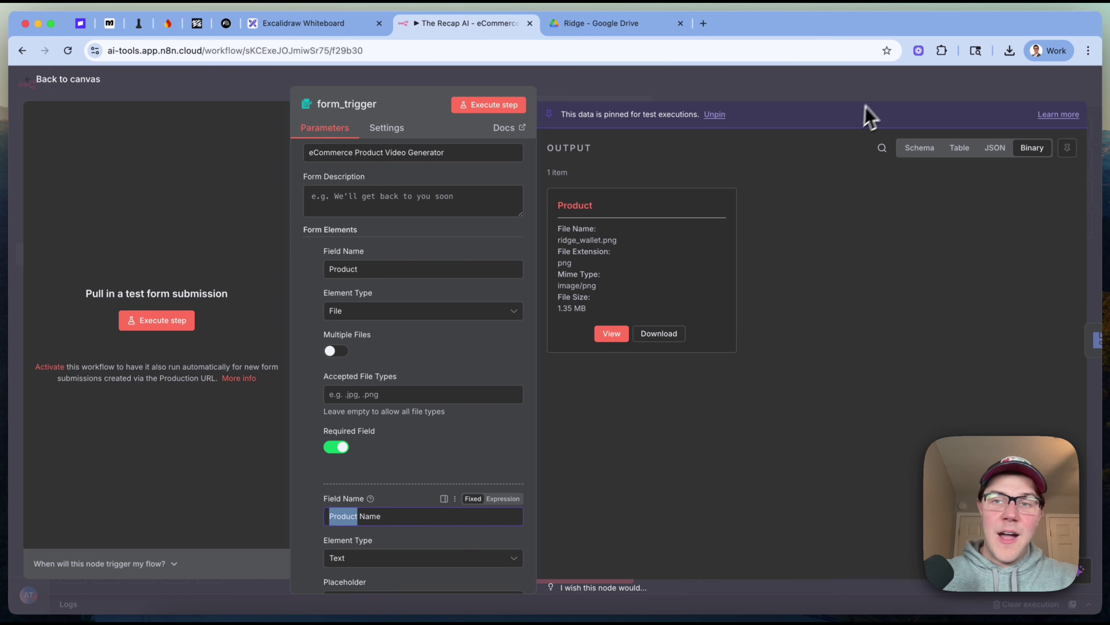
{"action": "left_click", "coordinate": [879, 93]}
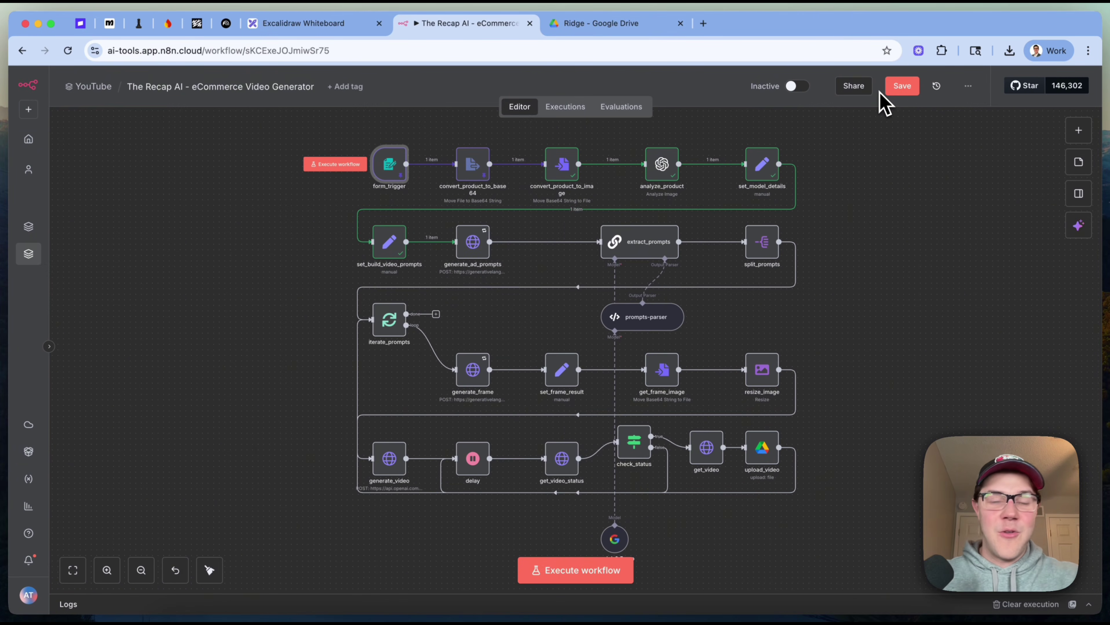
- Examine the convert_product_to_base64 node, viewing its input product image and its base64 output string
{"action": "scroll", "coordinate": [548, 176], "scroll_direction": "up", "scroll_amount": 2}
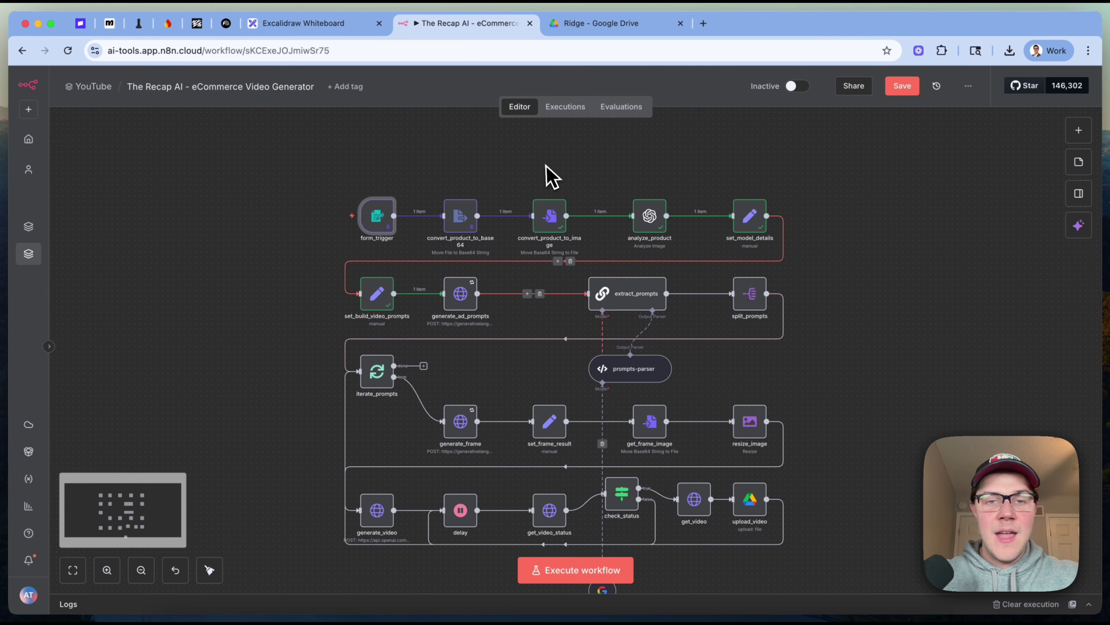
{"action": "scroll", "coordinate": [490, 196], "scroll_direction": "up", "scroll_amount": 5}
{"action": "scroll", "coordinate": [506, 281], "scroll_direction": "down", "scroll_amount": 3}
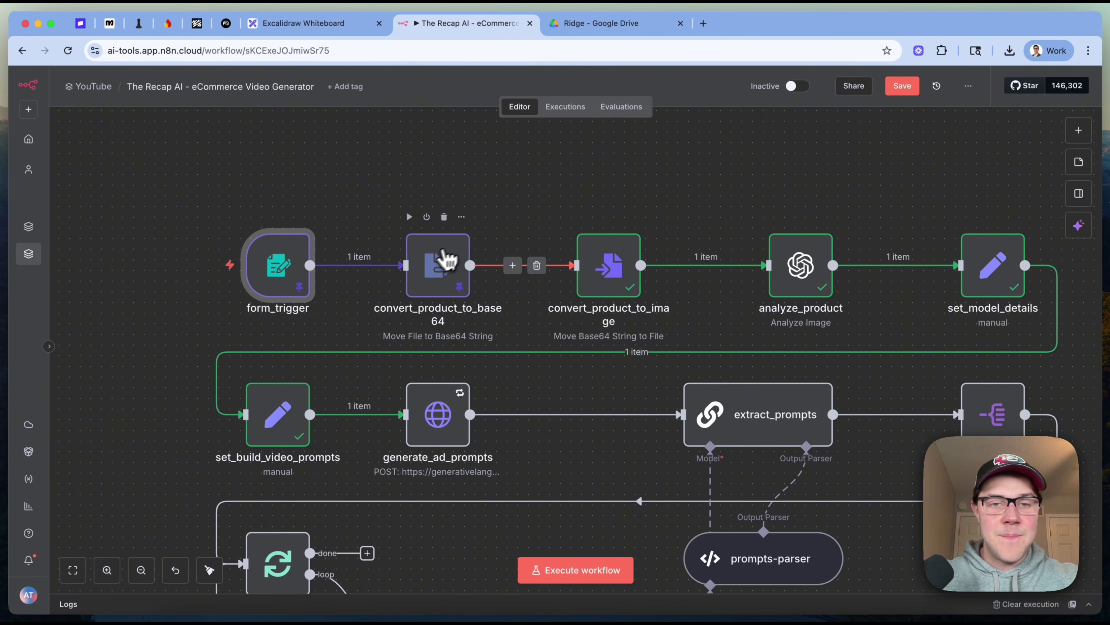
{"action": "left_click", "coordinate": [434, 265]}
{"action": "double_click", "coordinate": [433, 265]}
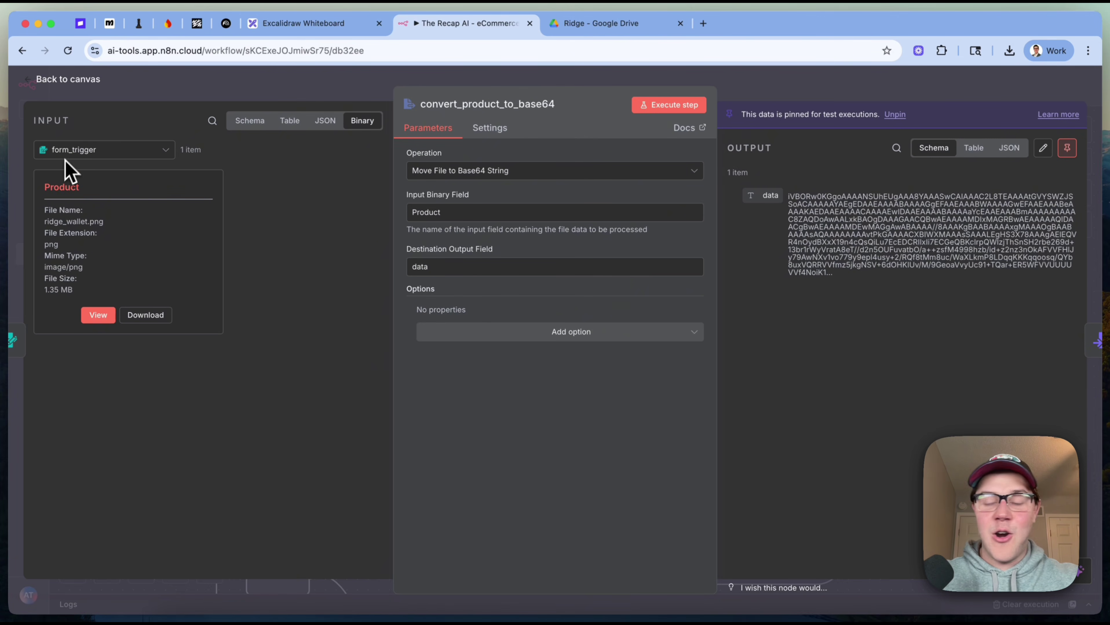
{"action": "left_click", "coordinate": [92, 315]}
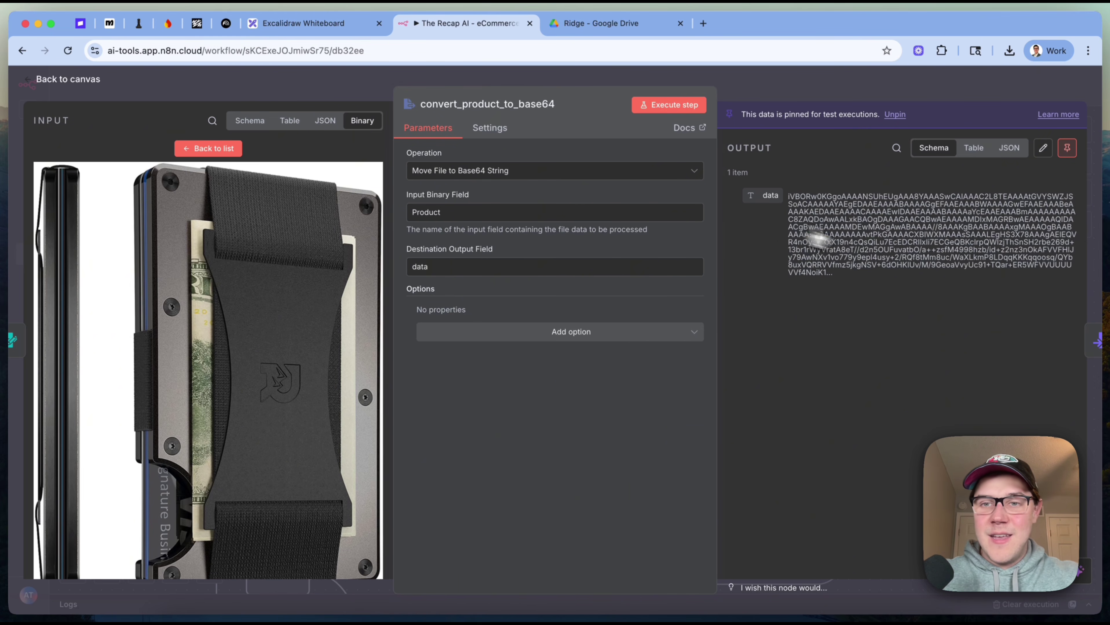
{"action": "double_click", "coordinate": [885, 246]}
{"action": "left_click", "coordinate": [887, 246]}
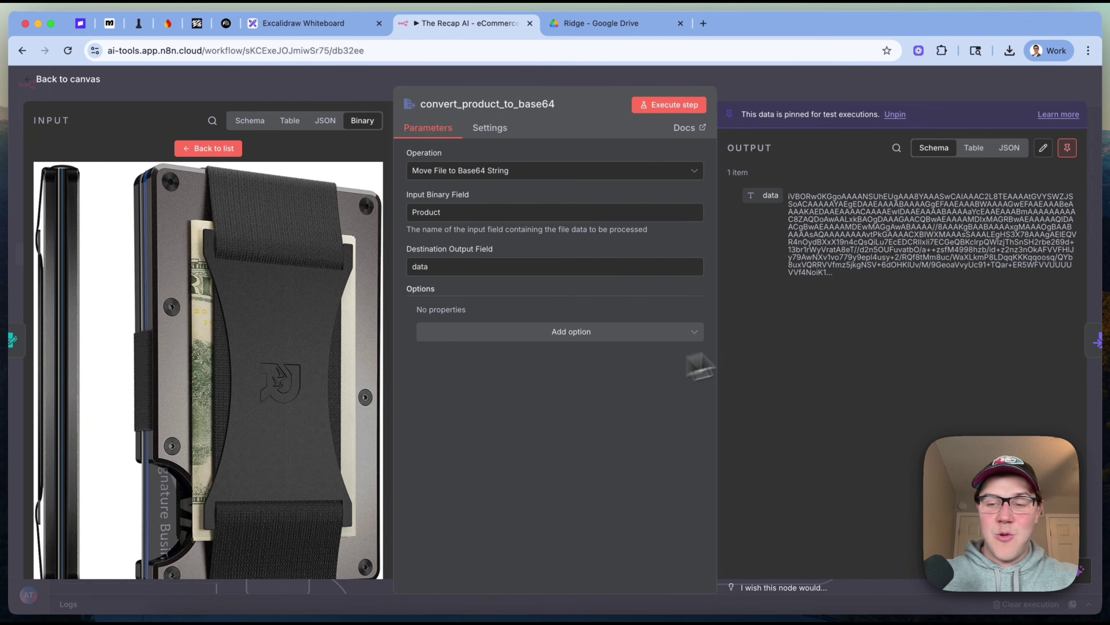
{"action": "left_click", "coordinate": [919, 93]}
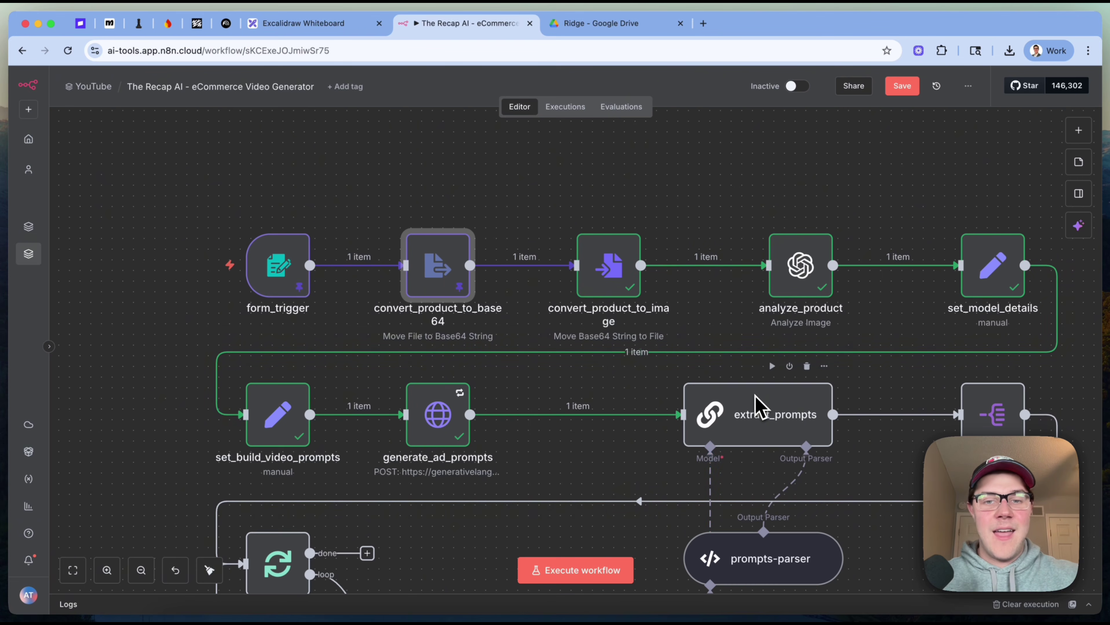
- Check the parameters and data of the convert_product_to_image node and of the analyze_product node
{"action": "scroll", "coordinate": [817, 592], "scroll_direction": "up", "scroll_amount": 2}
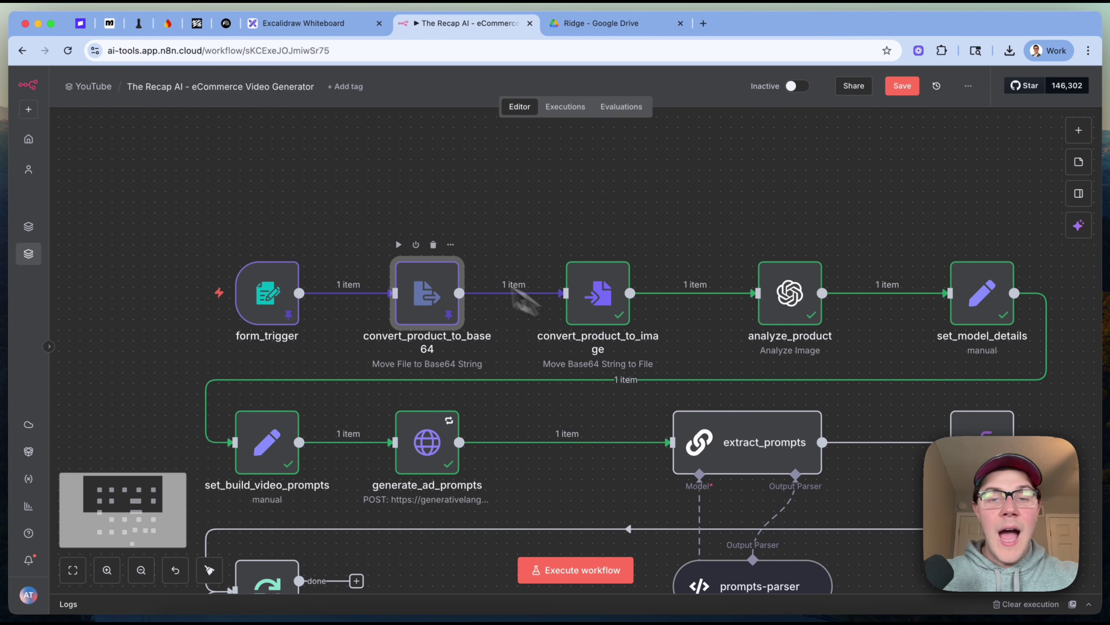
{"action": "double_click", "coordinate": [601, 294]}
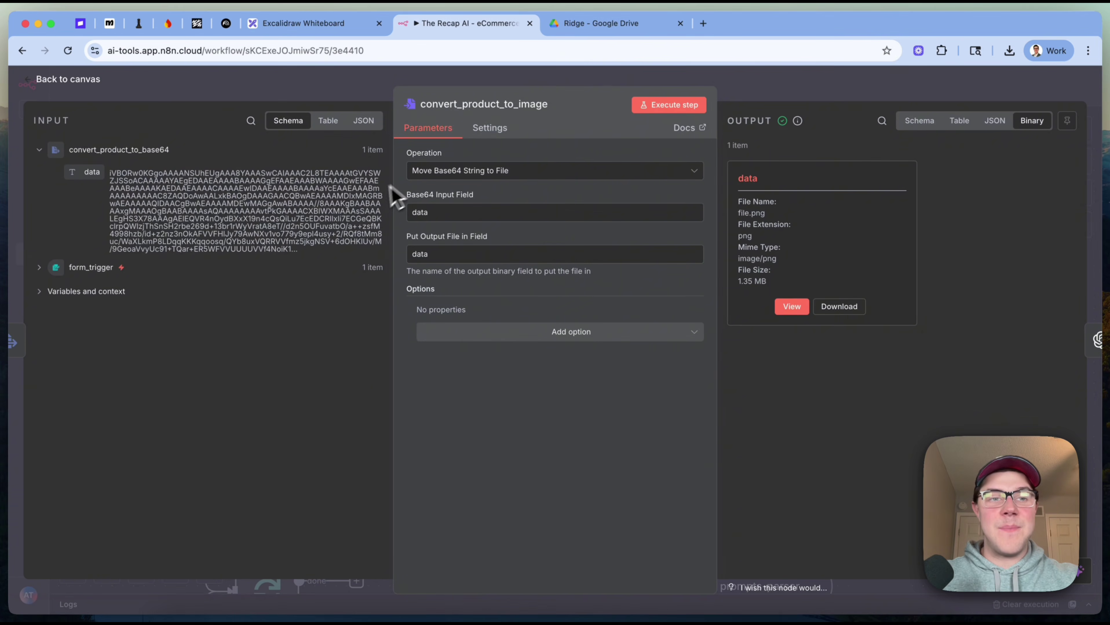
{"action": "left_click", "coordinate": [829, 88]}
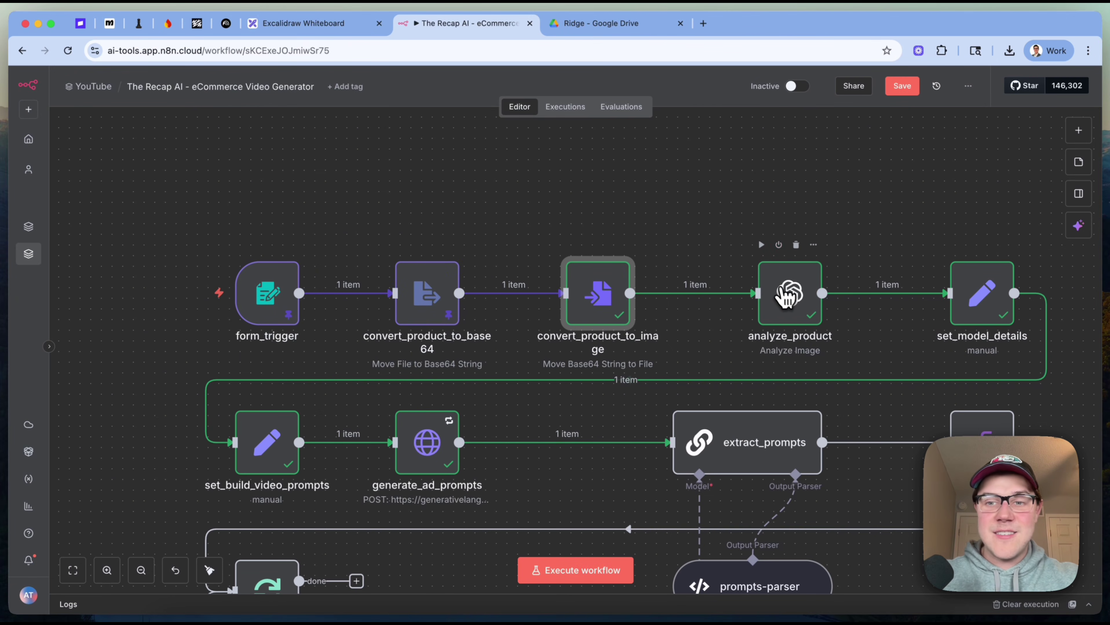
{"action": "double_click", "coordinate": [785, 294]}
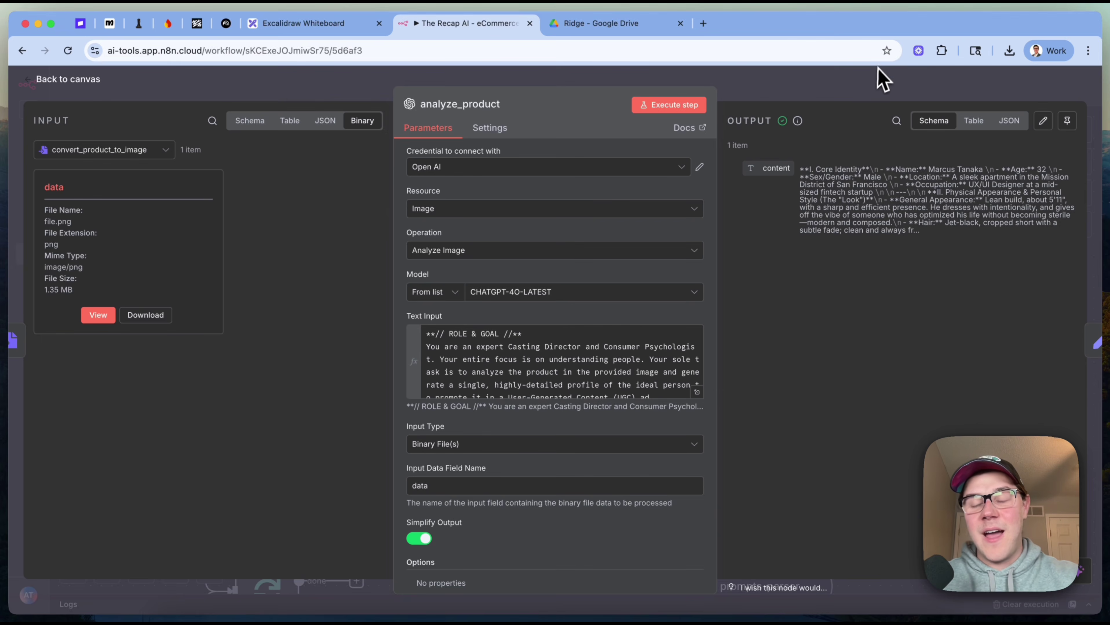
{"action": "left_click", "coordinate": [882, 80]}
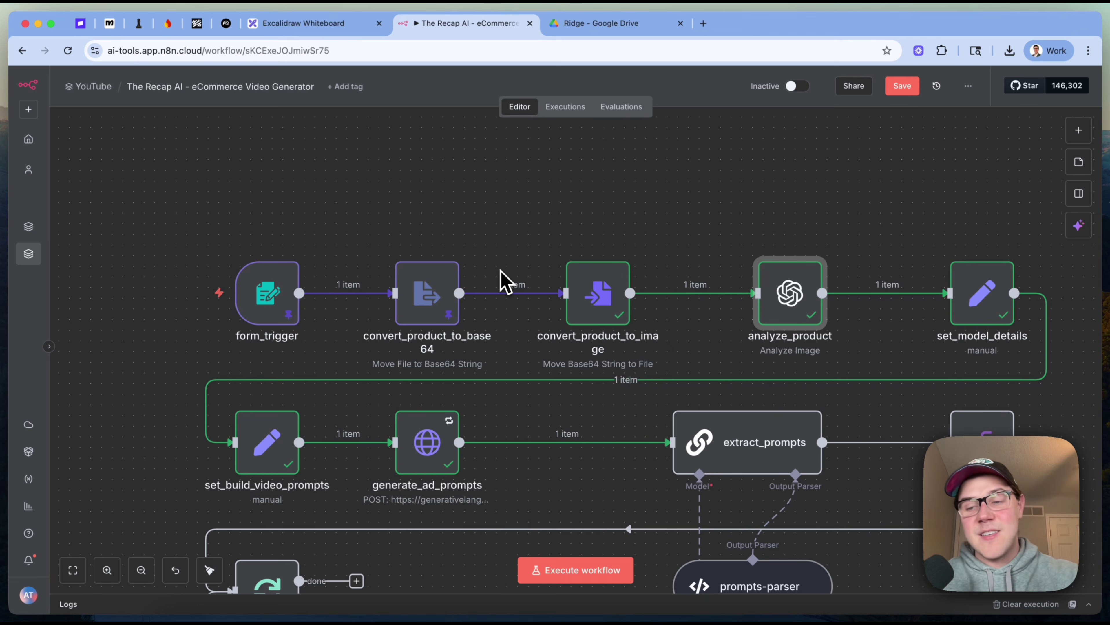
- Search the available nodes for "file", and compare the convert_product_to_image node's base64 input with its output image
{"action": "key", "text": "Tab"}
{"action": "type", "text": "file"}
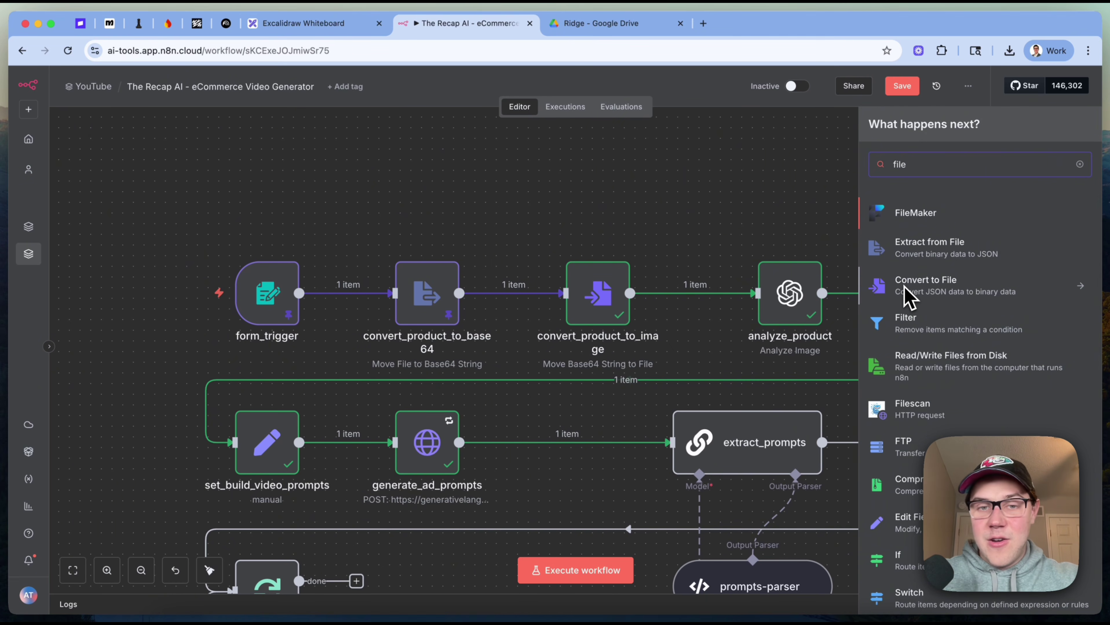
{"action": "double_click", "coordinate": [595, 289]}
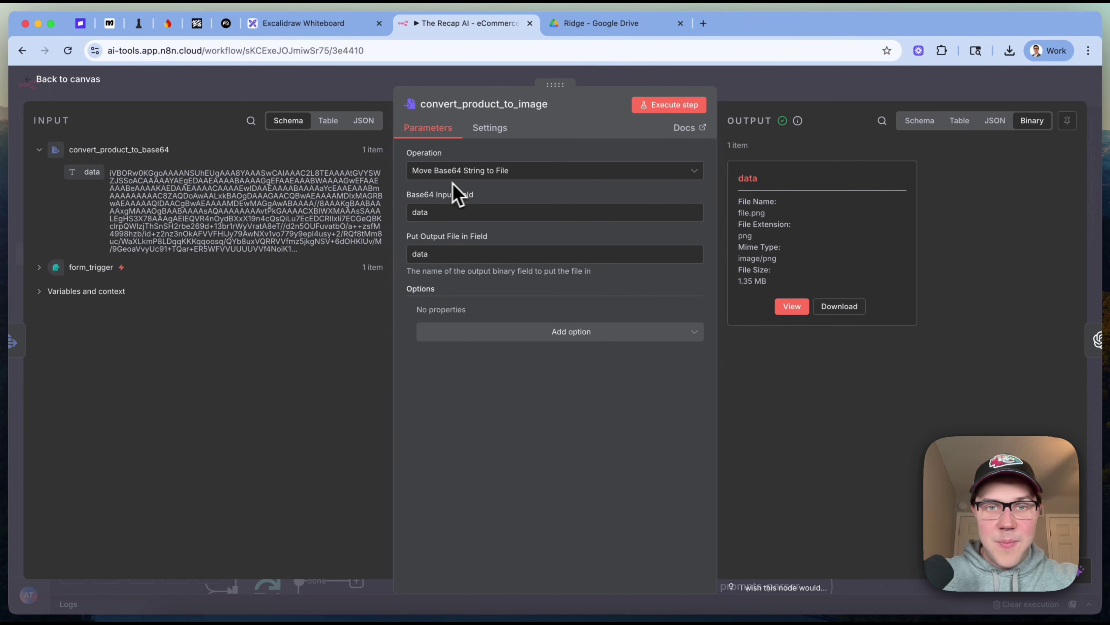
{"action": "left_click", "coordinate": [790, 307]}
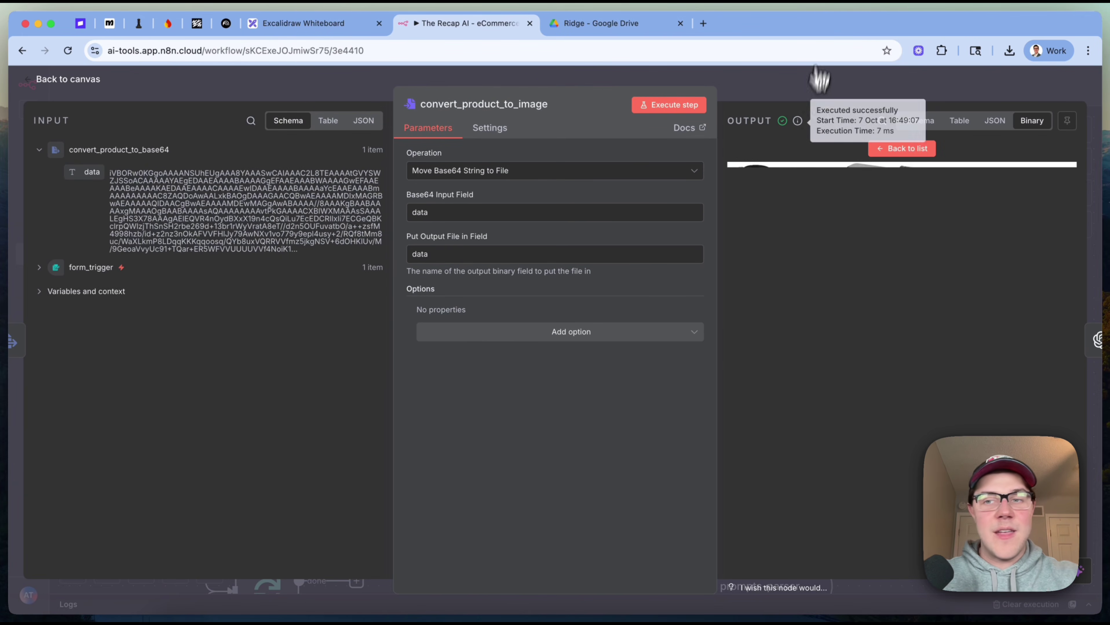
{"action": "triple_click", "coordinate": [191, 212]}
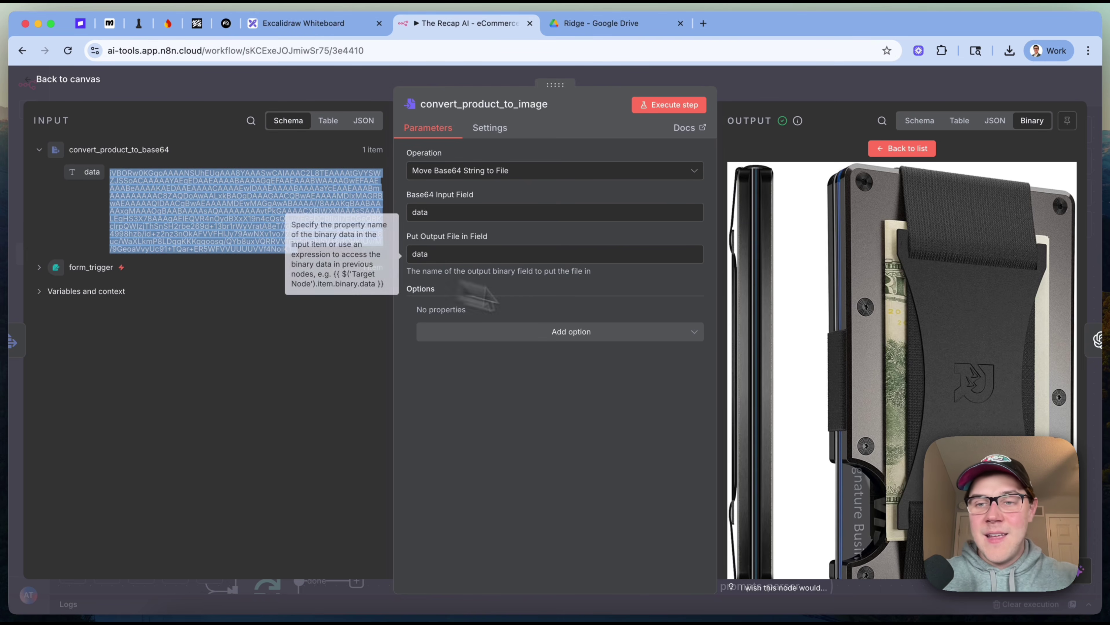
{"action": "left_click", "coordinate": [932, 89]}
- Switch to the Excalidraw whiteboard to review the Sora 2 UGC Ad Generator overview, and return to the n8n workflow
{"action": "scroll", "coordinate": [594, 401], "scroll_direction": "right", "scroll_amount": 5}
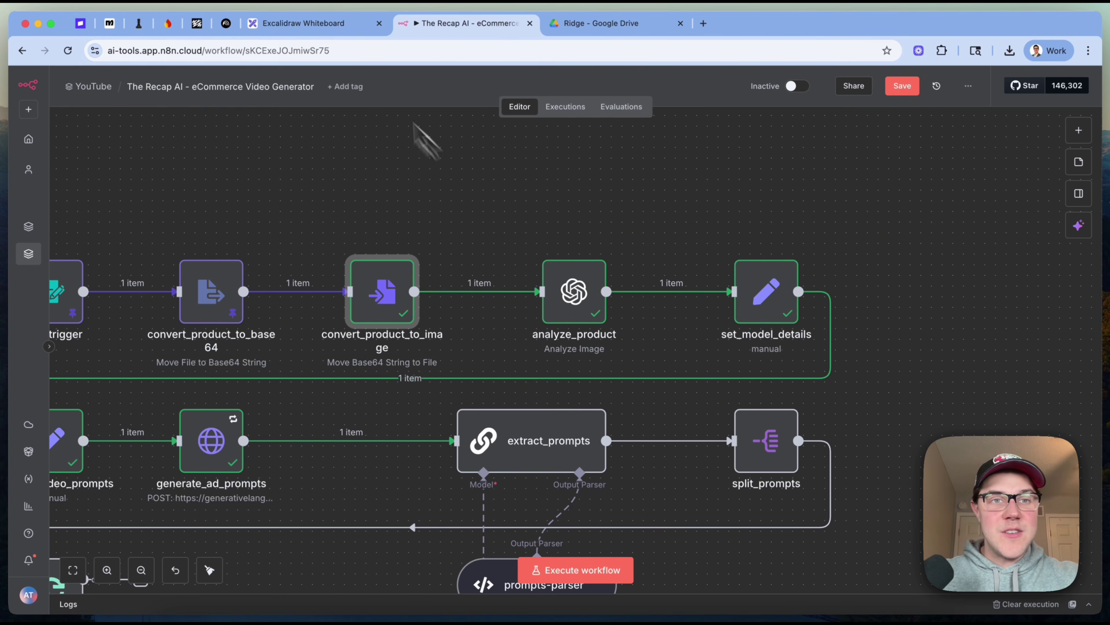
{"action": "left_click", "coordinate": [324, 24]}
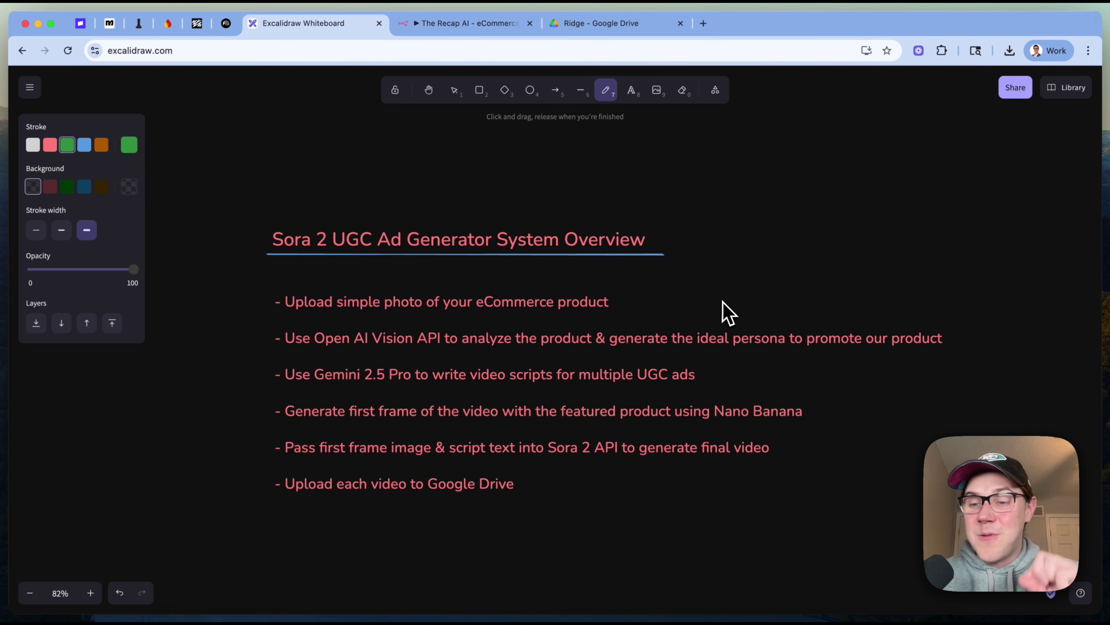
{"action": "left_click", "coordinate": [495, 24]}
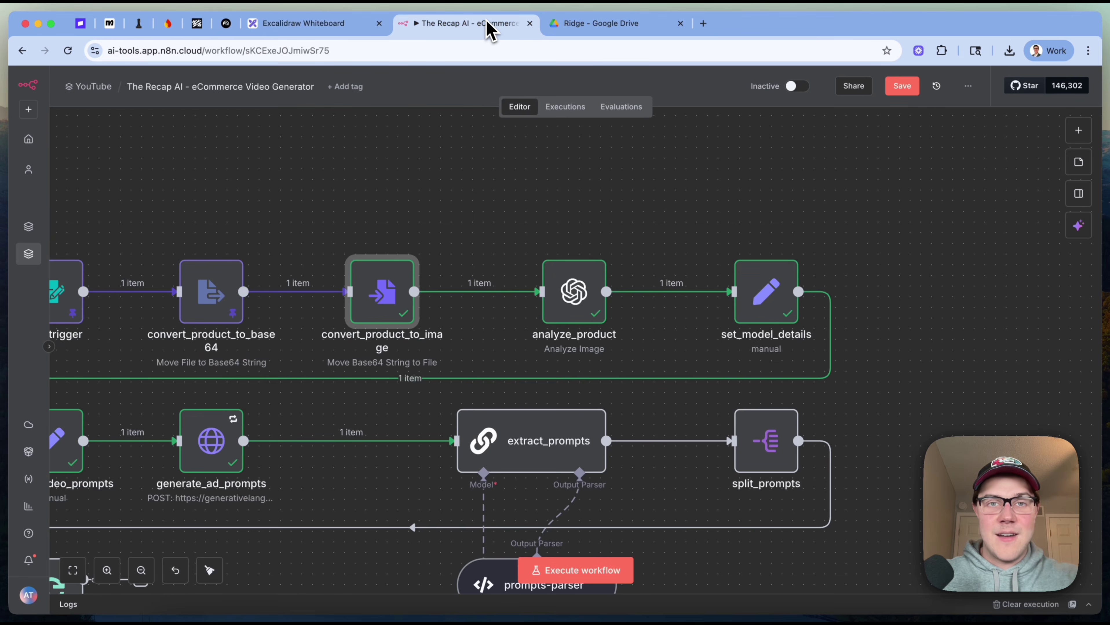
- Open the analyze_product node and review its parameters and the available OpenAI credential options
{"action": "left_click", "coordinate": [576, 306]}
{"action": "double_click", "coordinate": [577, 305]}
{"action": "scroll", "coordinate": [551, 394], "scroll_direction": "down", "scroll_amount": 2}
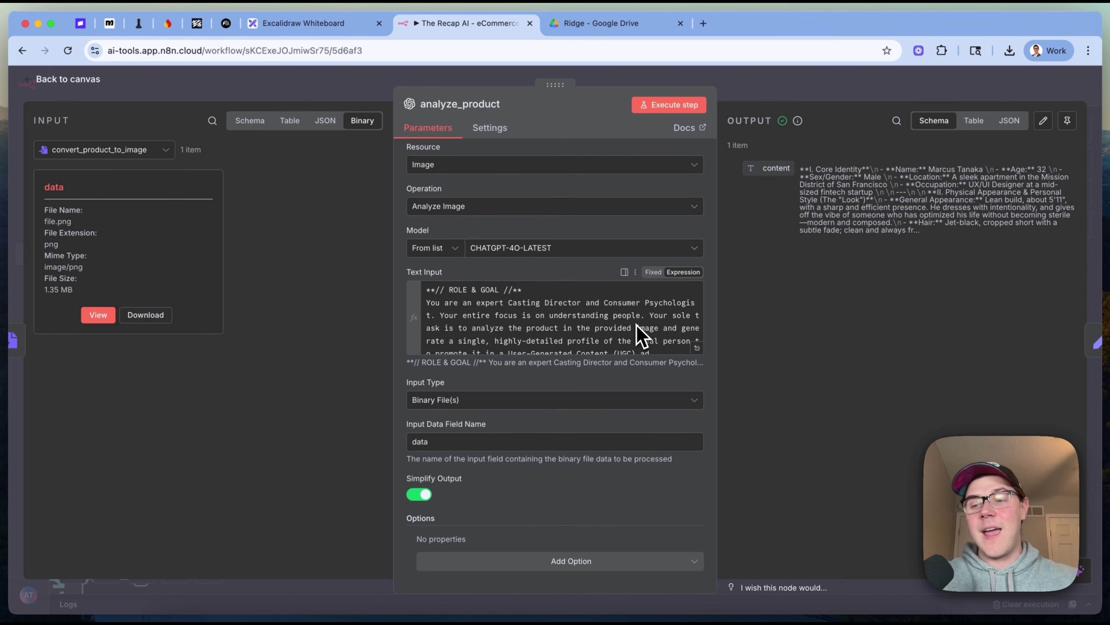
{"action": "scroll", "coordinate": [637, 327], "scroll_direction": "up", "scroll_amount": 2}
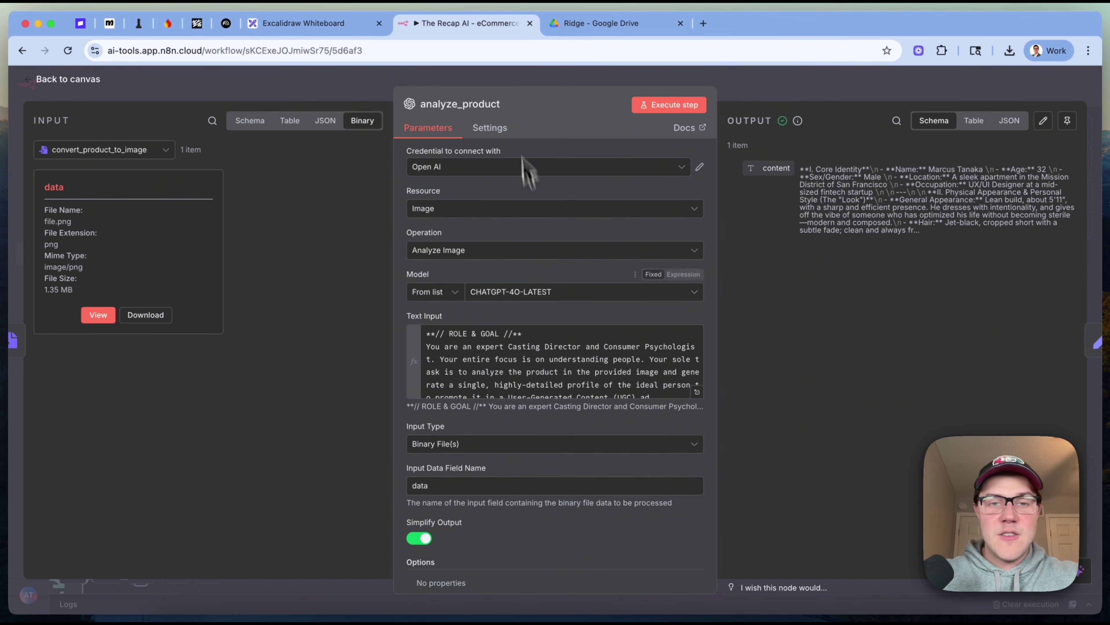
{"action": "left_click", "coordinate": [447, 168]}
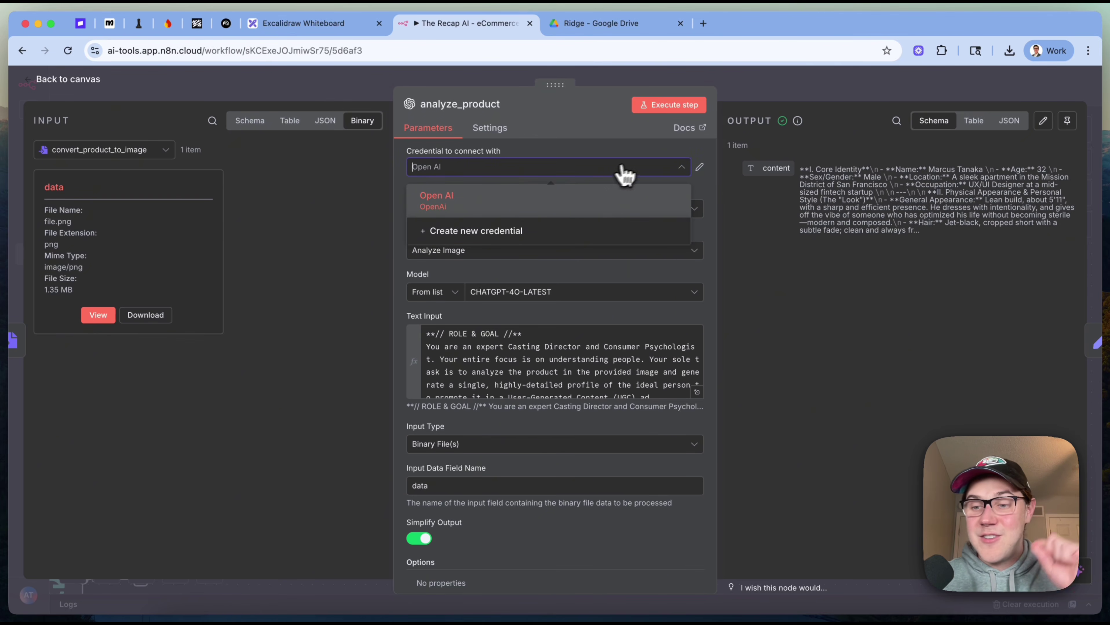
{"action": "left_click", "coordinate": [815, 341]}
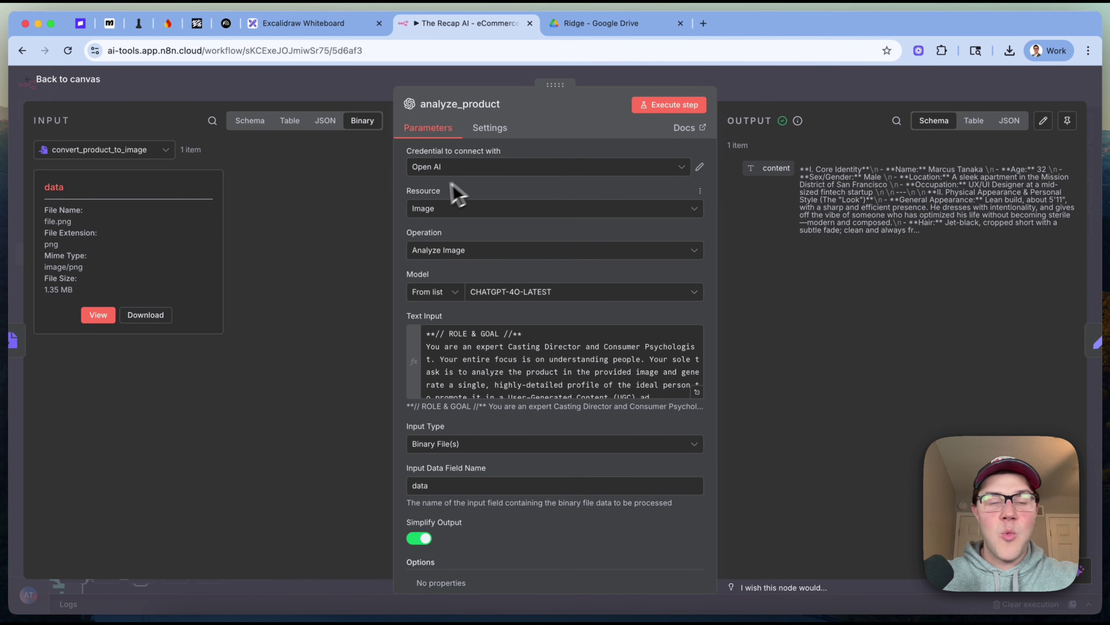
- Review the available resource types and image operations in the analyze_product node
{"action": "left_click", "coordinate": [423, 214]}
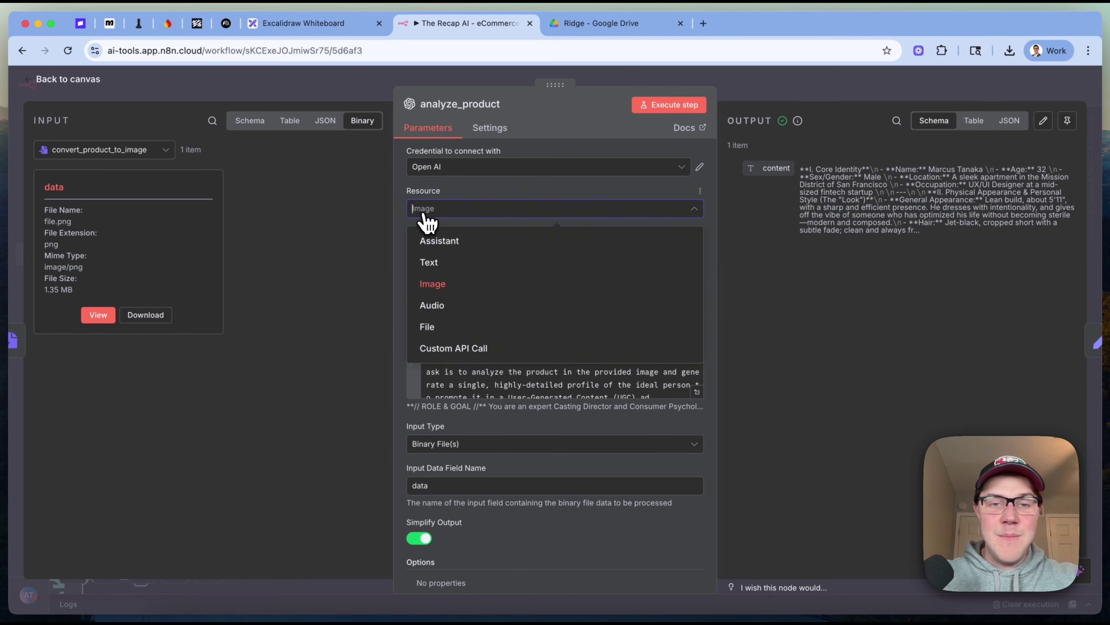
{"action": "left_click", "coordinate": [772, 297]}
{"action": "scroll", "coordinate": [527, 213], "scroll_direction": "down", "scroll_amount": 1}
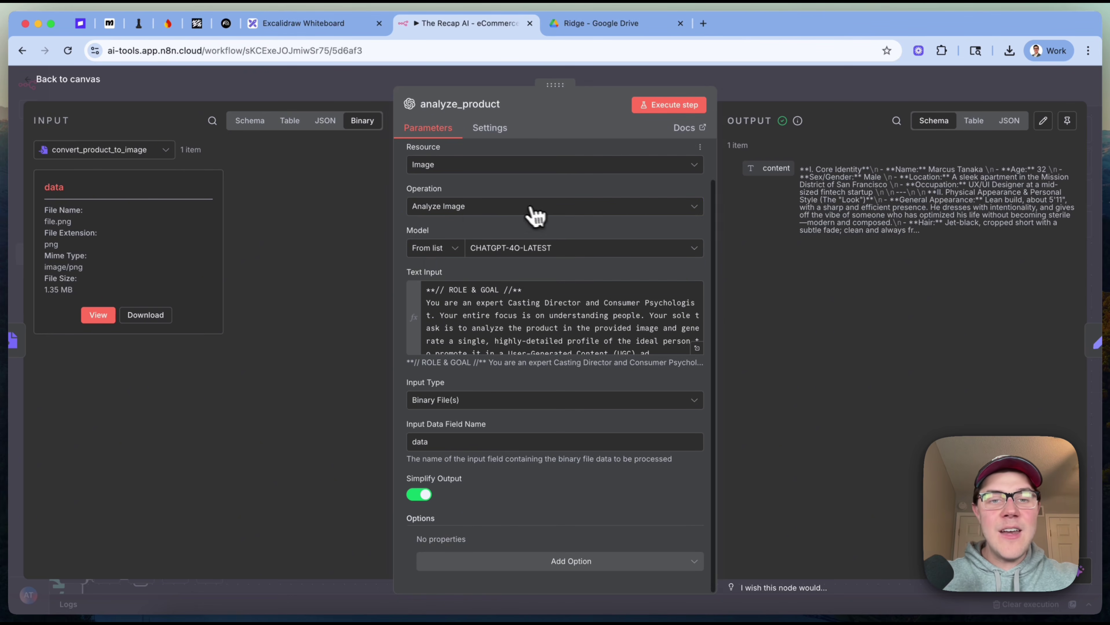
{"action": "left_click", "coordinate": [466, 209]}
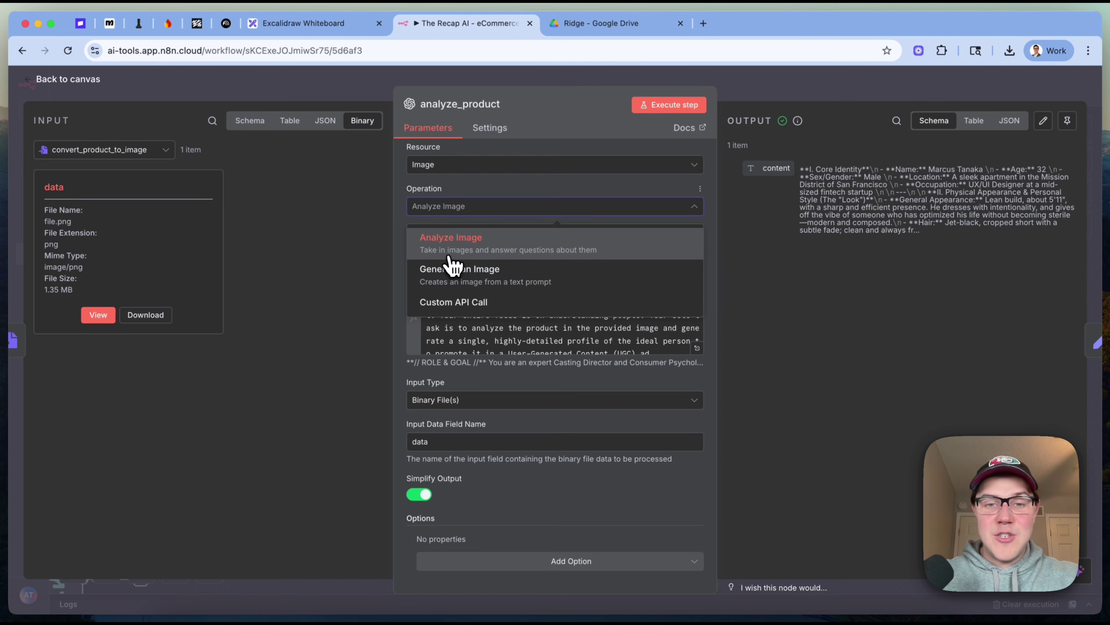
{"action": "left_click", "coordinate": [898, 330]}
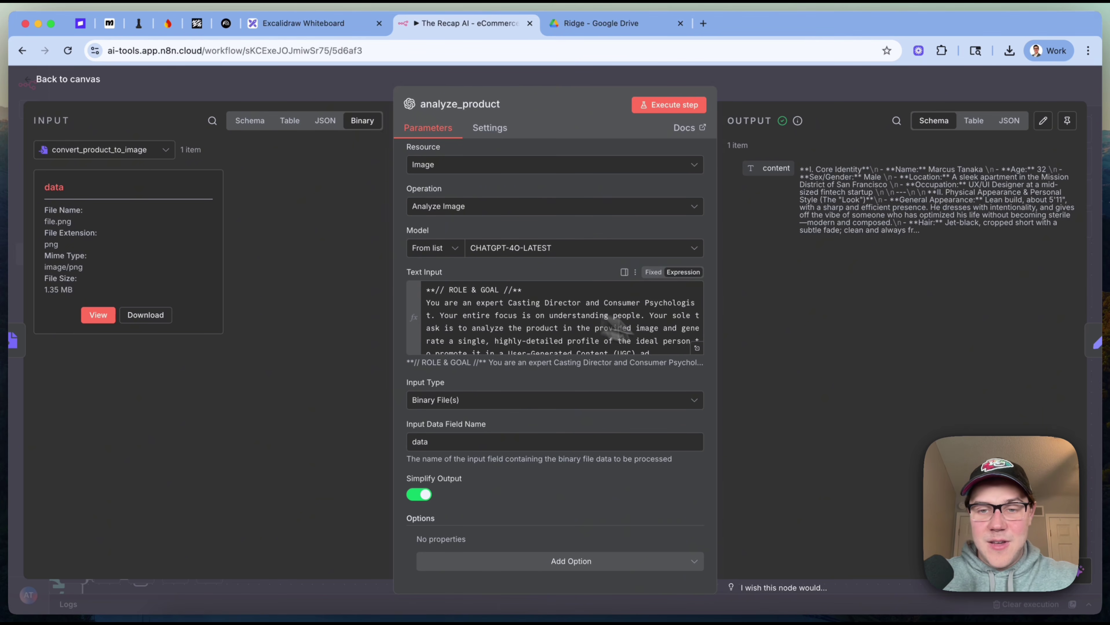
- Expand the analyze_product node's text input prompt and skim it from the role and goal through the persona sections
{"action": "left_click", "coordinate": [697, 348]}
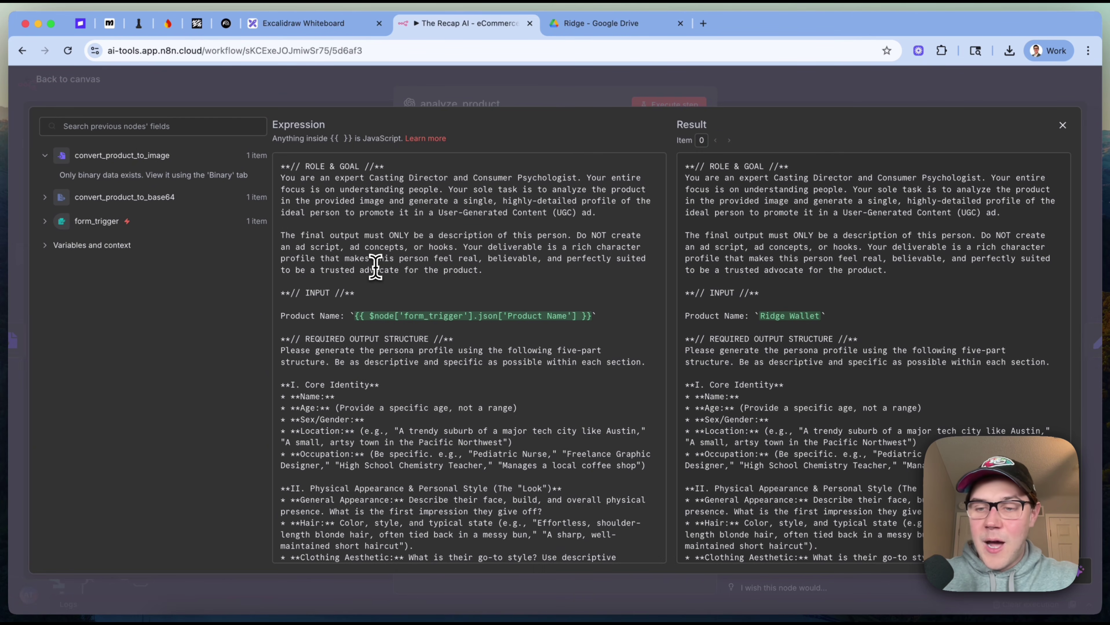
{"action": "left_click", "coordinate": [525, 370]}
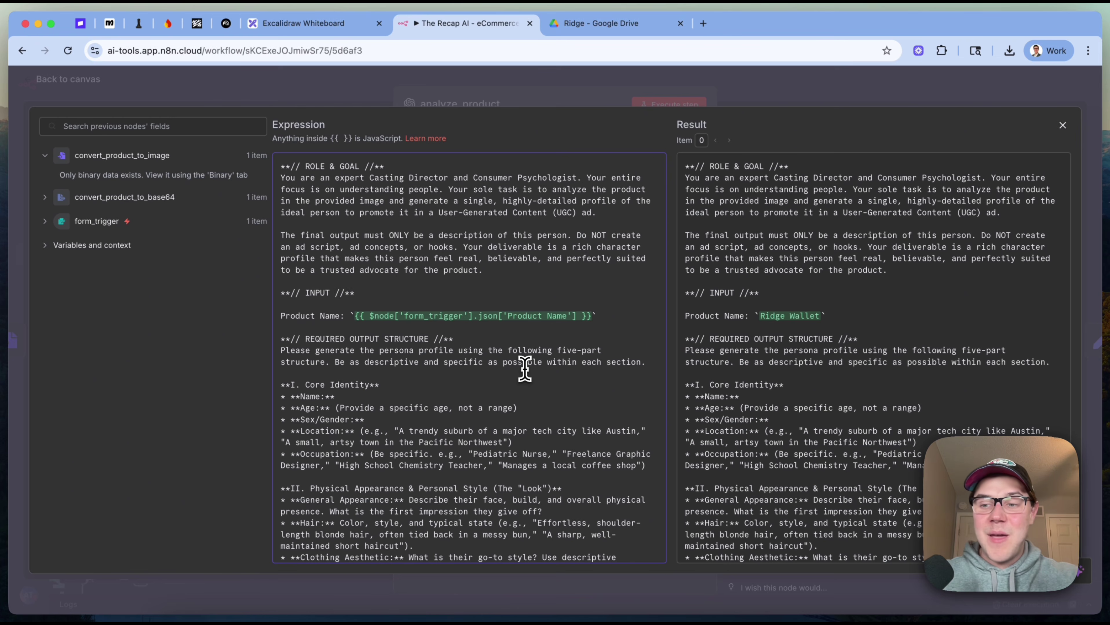
{"action": "scroll", "coordinate": [519, 307], "scroll_direction": "down", "scroll_amount": 10}
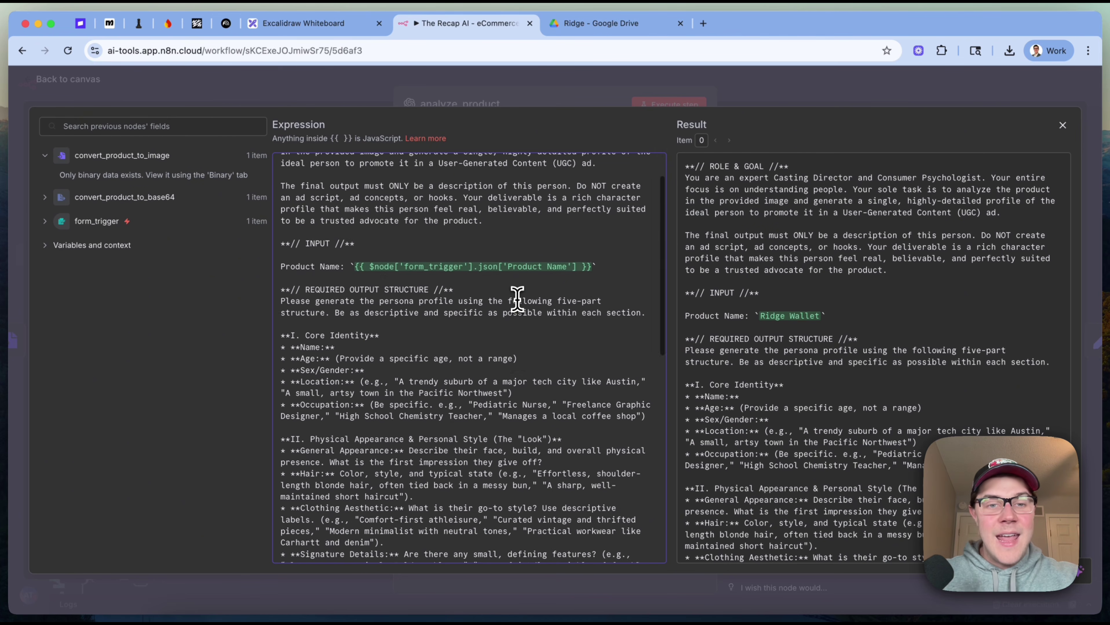
{"action": "scroll", "coordinate": [516, 298], "scroll_direction": "up", "scroll_amount": 10}
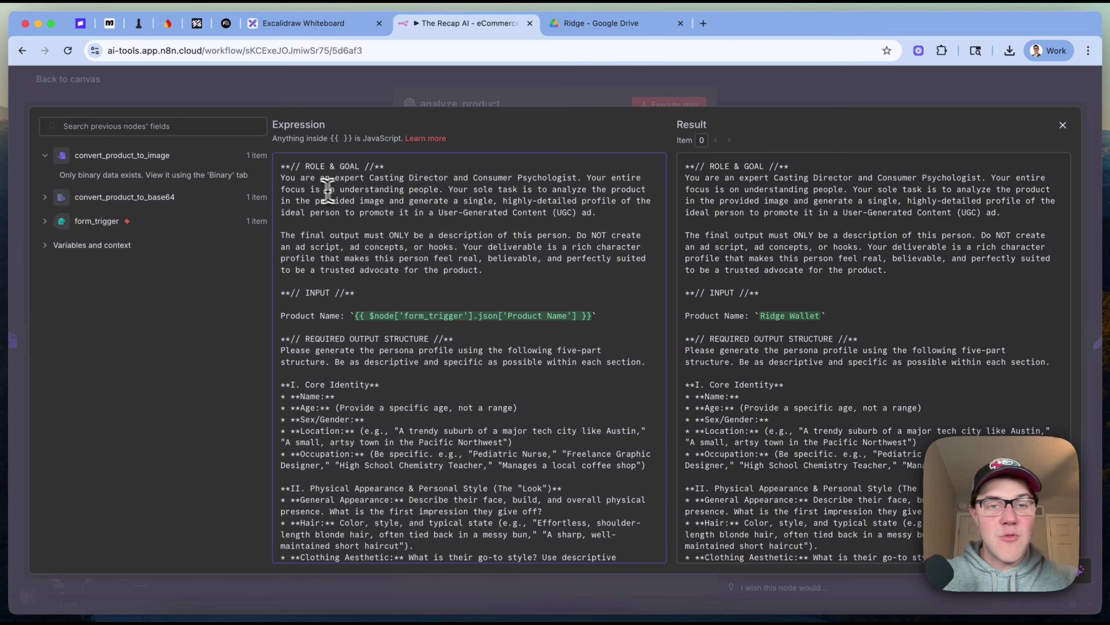
{"action": "scroll", "coordinate": [536, 218], "scroll_direction": "down", "scroll_amount": 7}
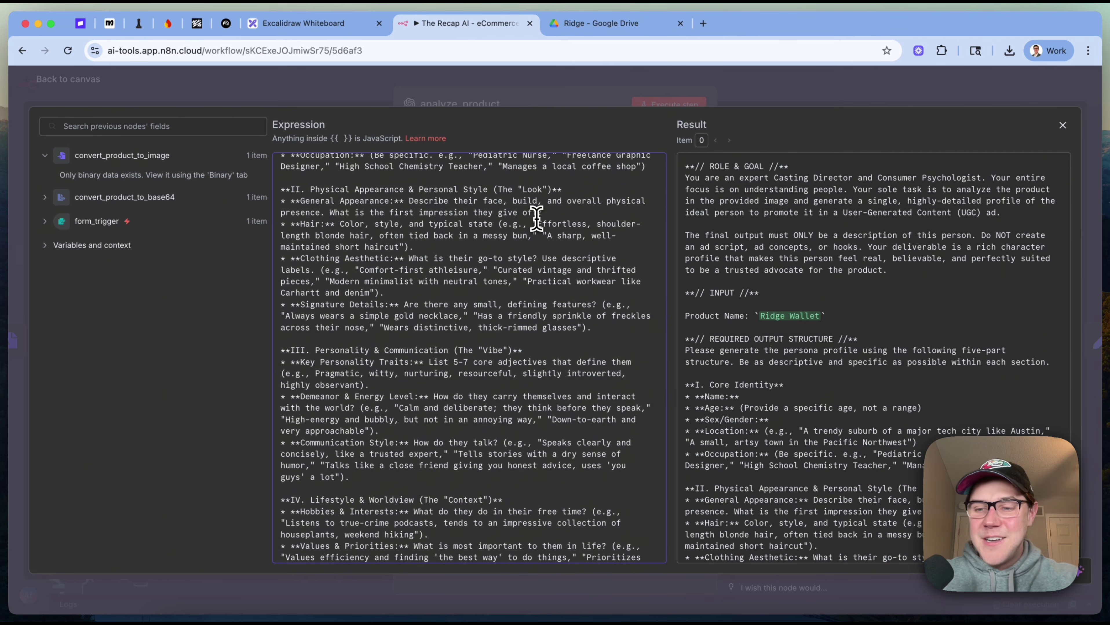
{"action": "scroll", "coordinate": [536, 218], "scroll_direction": "up", "scroll_amount": 7}
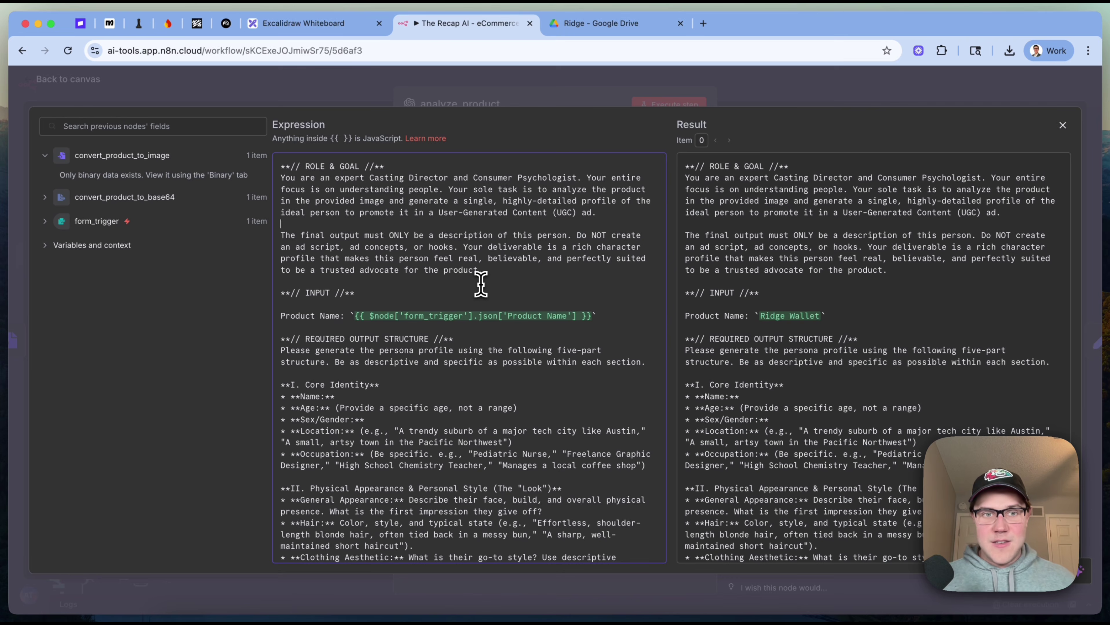
- Examine the prompt's INPUT section, where the product name is taken from the form_trigger node
{"action": "scroll", "coordinate": [481, 285], "scroll_direction": "down", "scroll_amount": 4}
{"action": "left_click", "coordinate": [336, 212]}
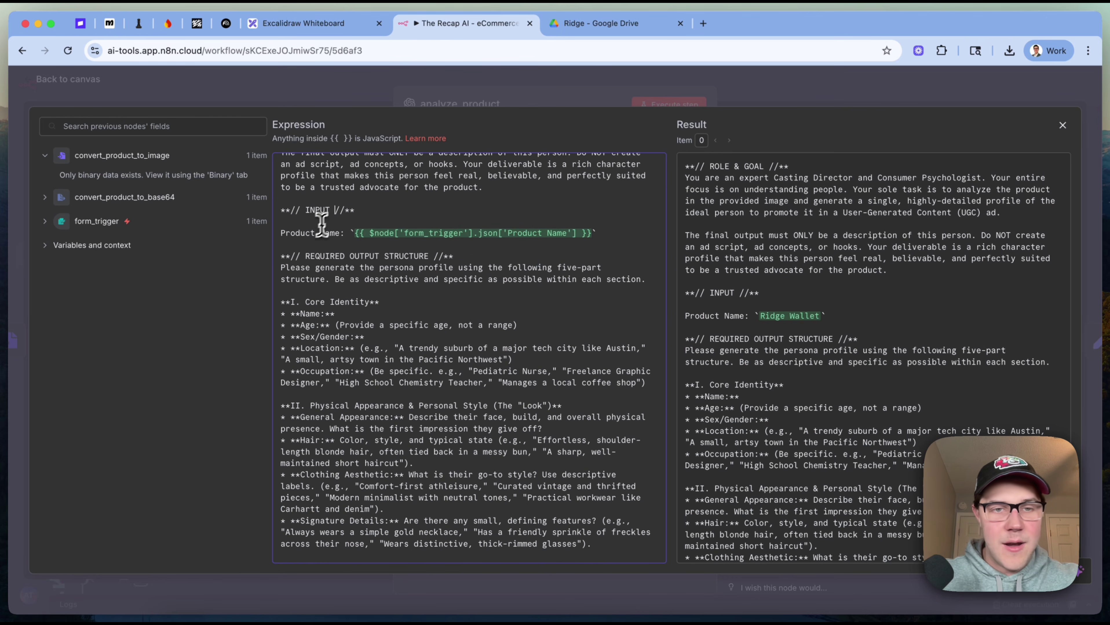
{"action": "triple_click", "coordinate": [319, 228]}
{"action": "left_click", "coordinate": [320, 229]}
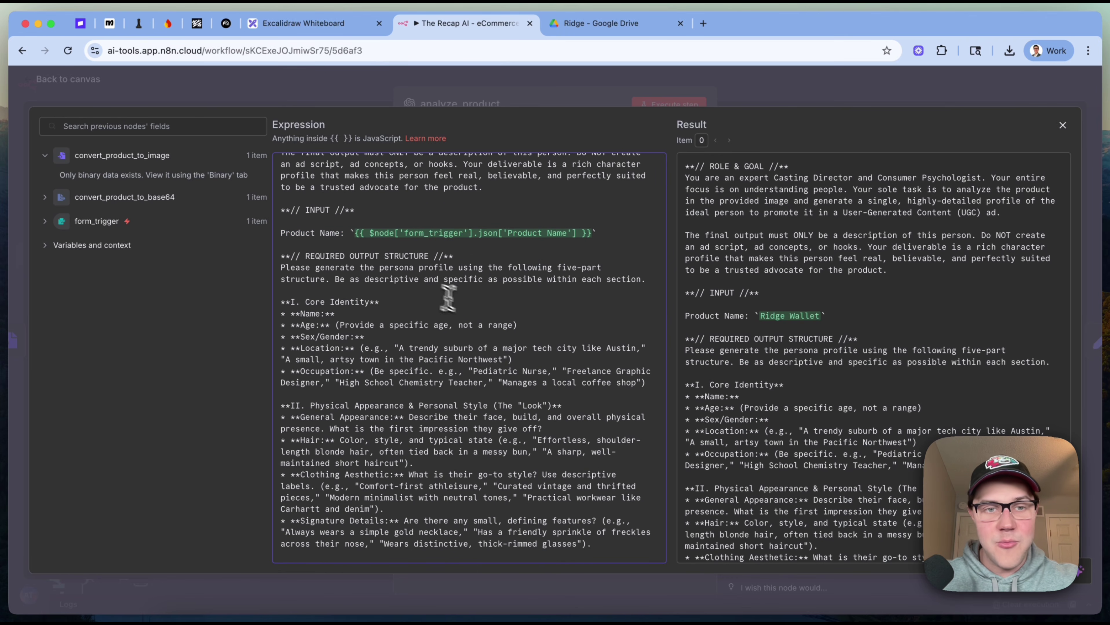
{"action": "scroll", "coordinate": [468, 280], "scroll_direction": "down", "scroll_amount": 3}
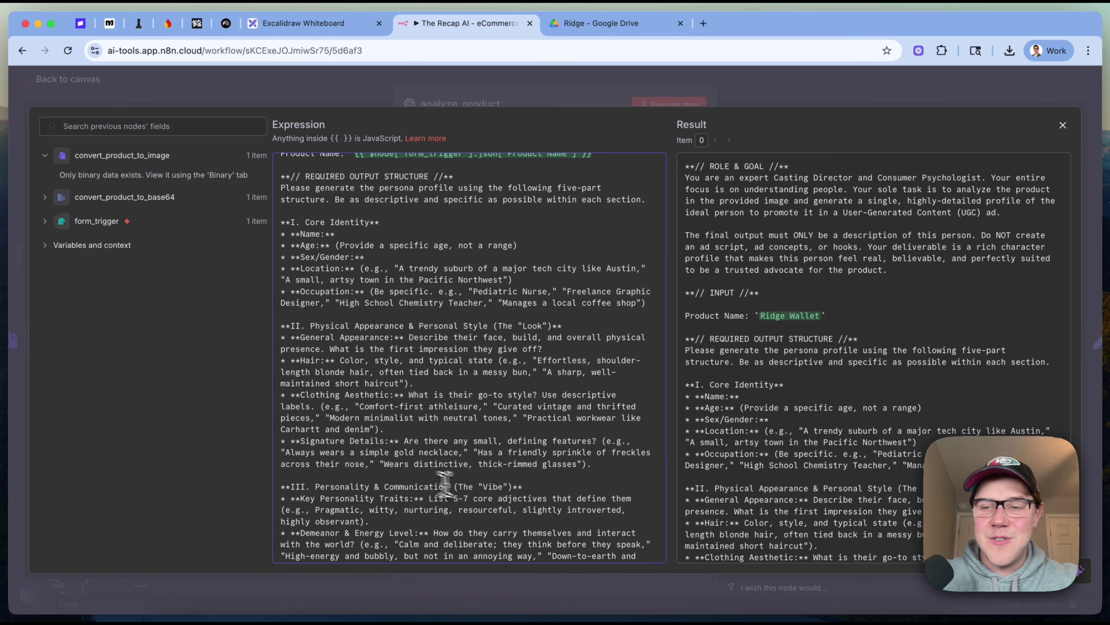
- Read the prompt's required output structure, from Core Identity through Lifestyle & Worldview to the persona justification
{"action": "left_click", "coordinate": [393, 269]}
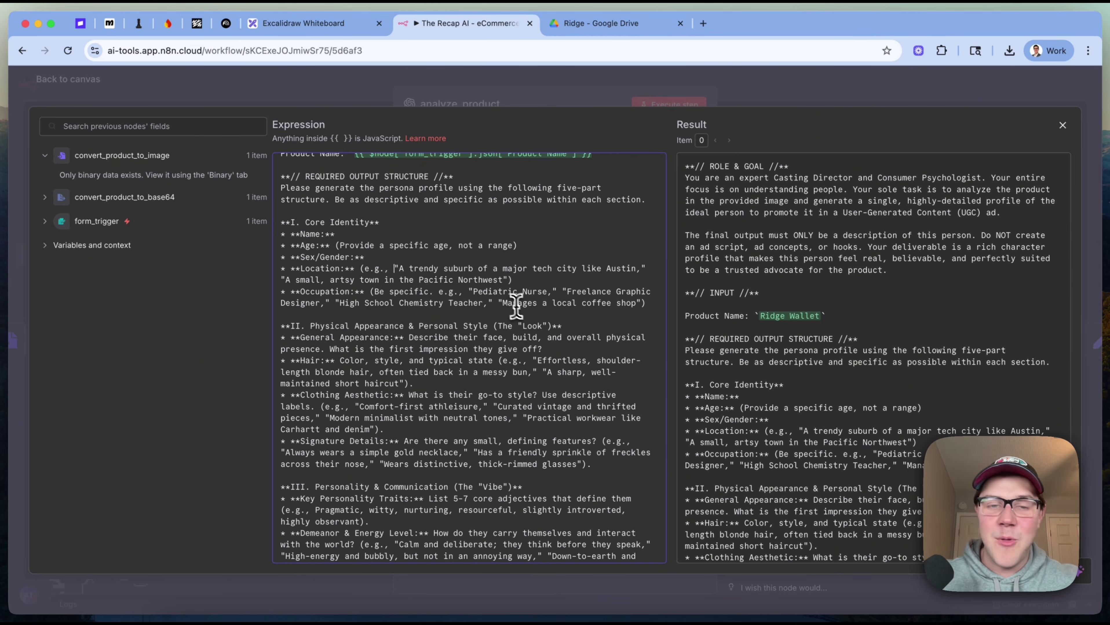
{"action": "scroll", "coordinate": [499, 295], "scroll_direction": "down", "scroll_amount": 1}
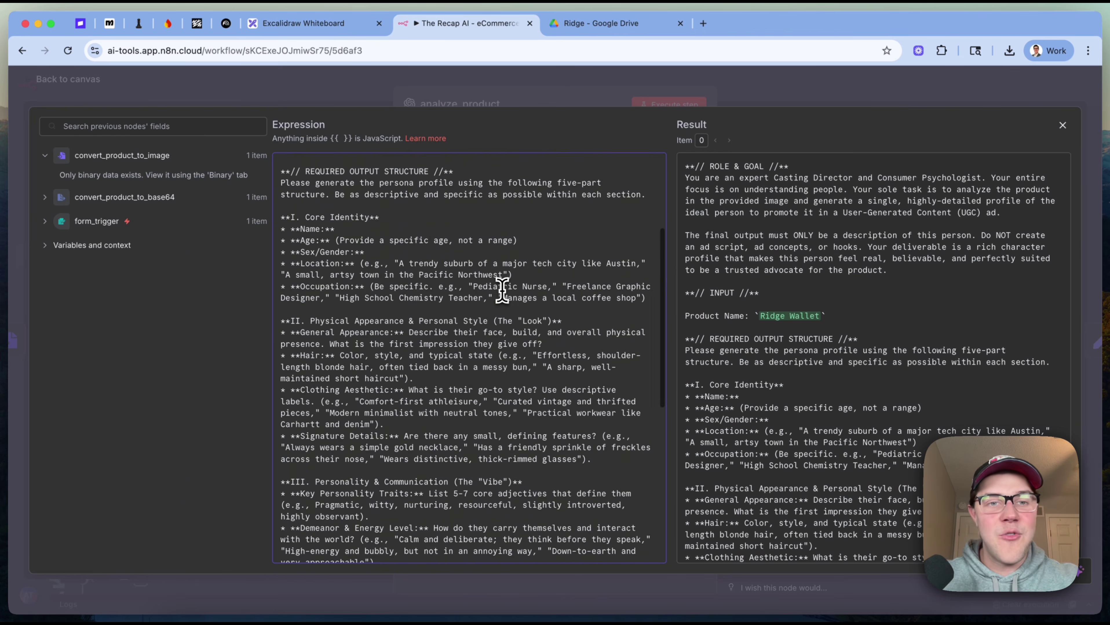
{"action": "left_click_drag", "start_coordinate": [464, 321], "coordinate": [283, 265]}
{"action": "left_click", "coordinate": [312, 234]}
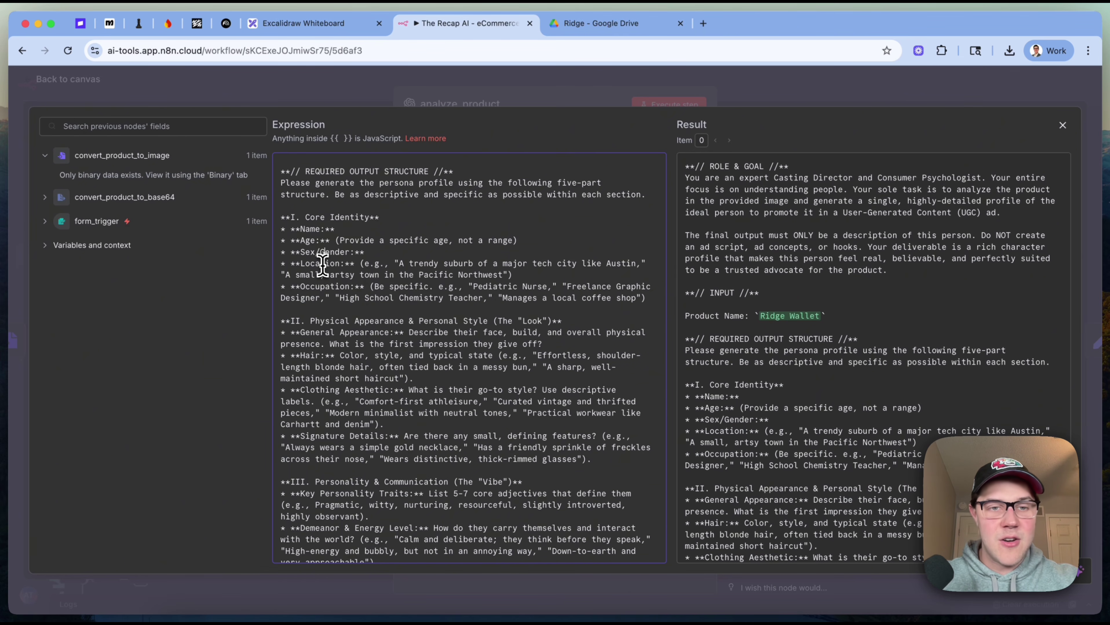
{"action": "scroll", "coordinate": [456, 422], "scroll_direction": "down", "scroll_amount": 3}
{"action": "scroll", "coordinate": [411, 317], "scroll_direction": "down", "scroll_amount": 10}
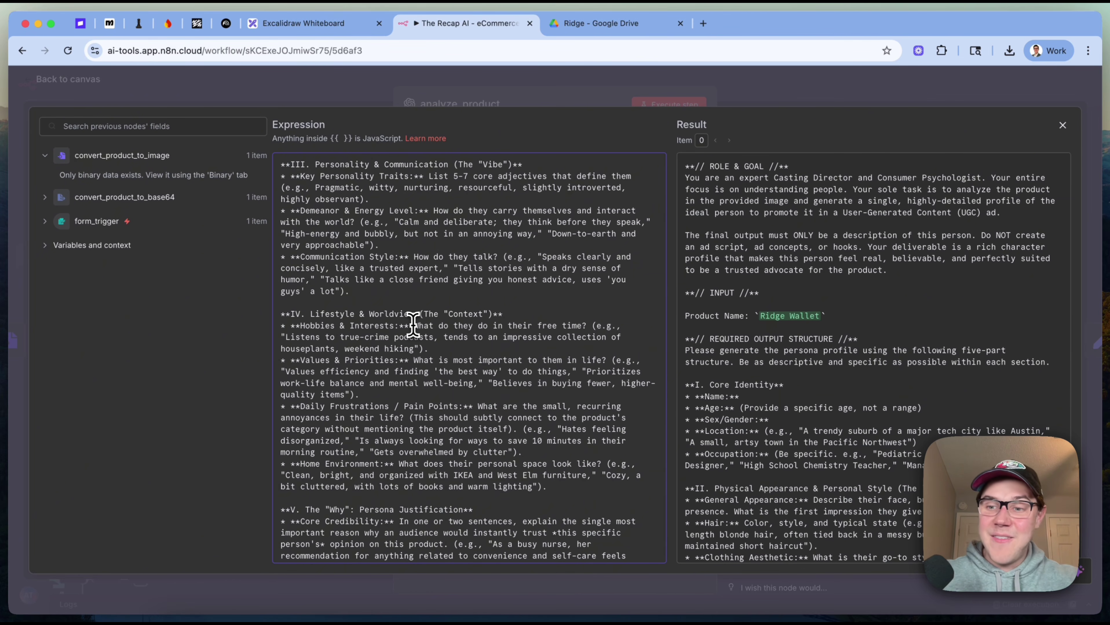
{"action": "left_click", "coordinate": [413, 326]}
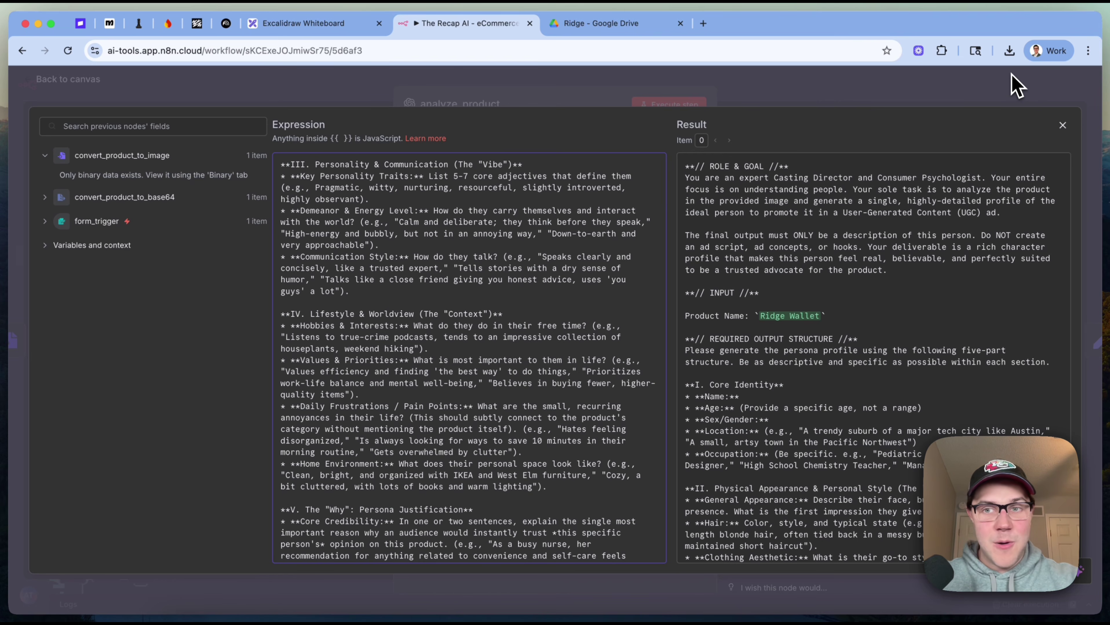
- Leave the analyze_product node and open the set_model_details node's prompt expression in the expanded editor
{"action": "left_click", "coordinate": [939, 94]}
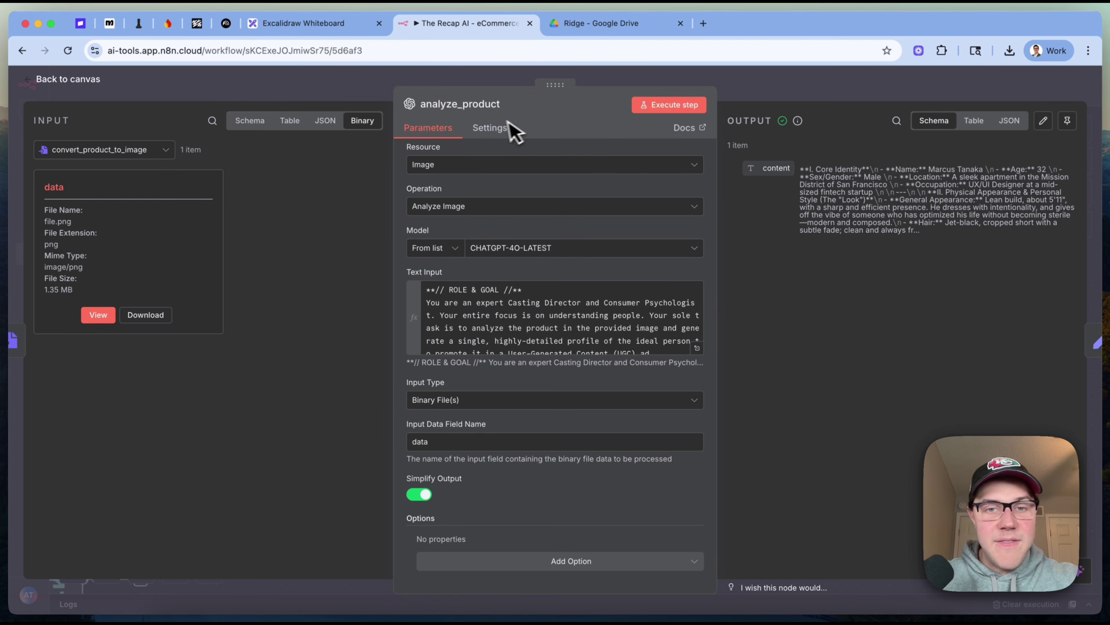
{"action": "left_click", "coordinate": [823, 92]}
{"action": "scroll", "coordinate": [538, 236], "scroll_direction": "right", "scroll_amount": 2}
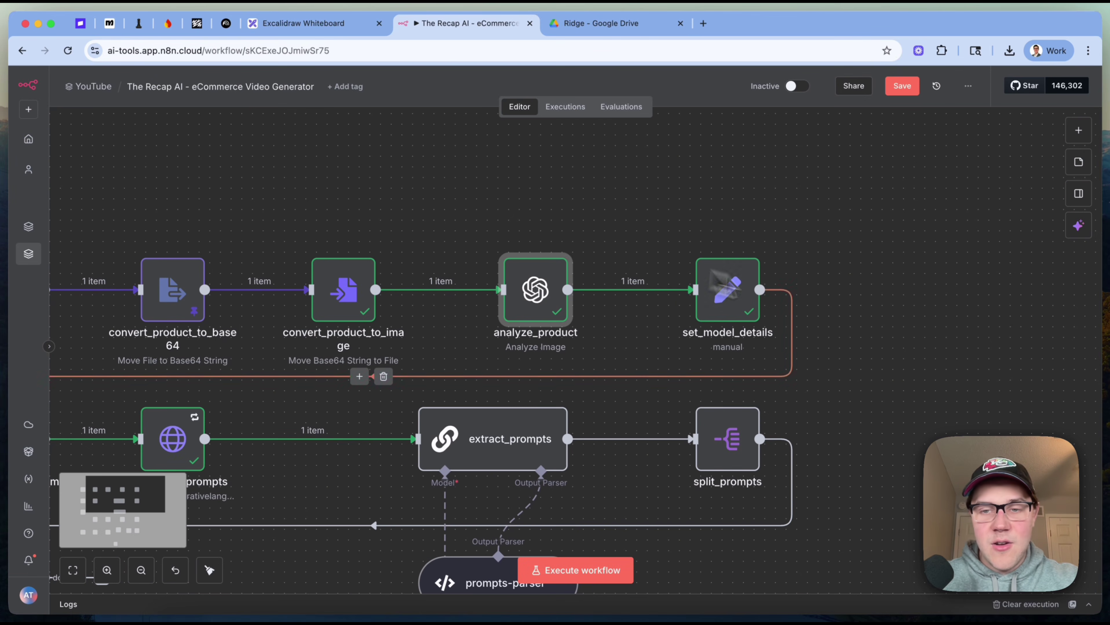
{"action": "double_click", "coordinate": [726, 307]}
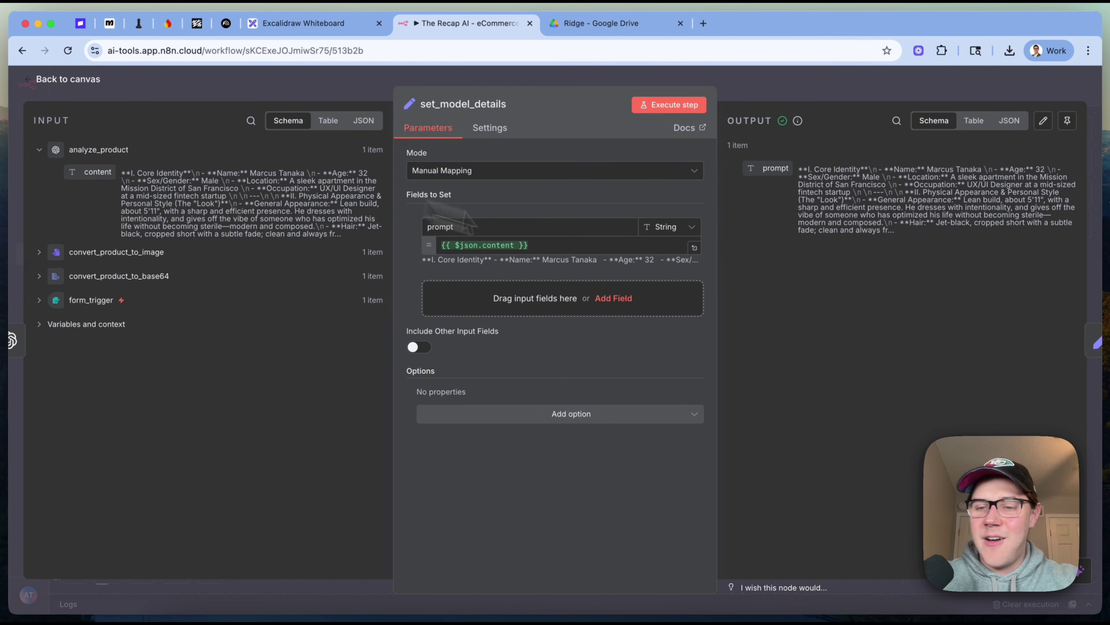
{"action": "left_click", "coordinate": [693, 248]}
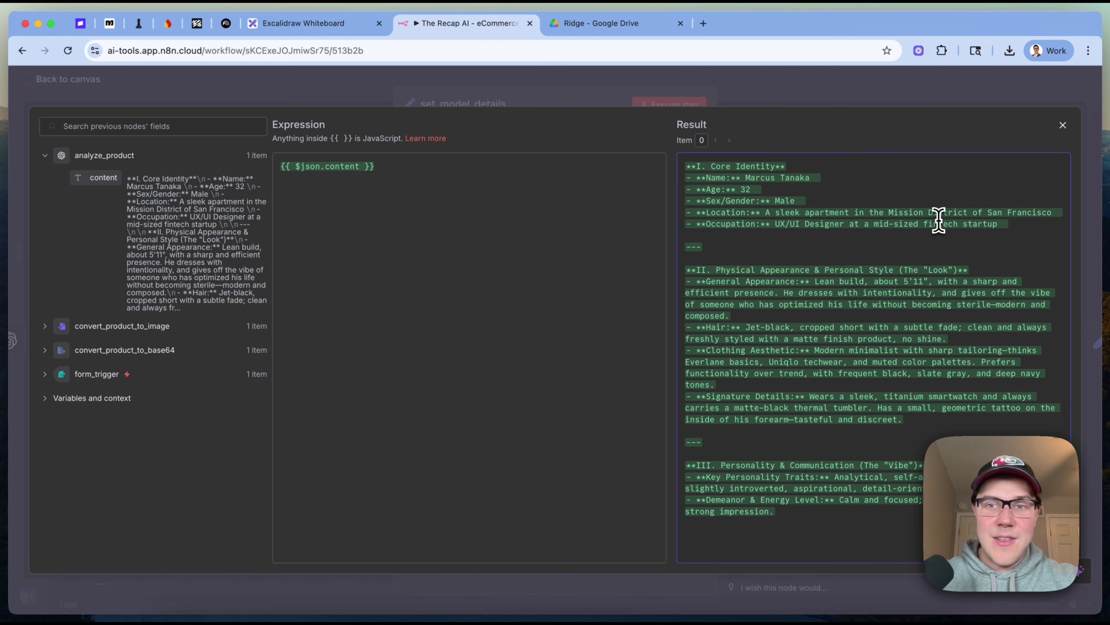
- Examine the generated persona profile in the result of the set_model_details prompt expression
{"action": "left_click_drag", "start_coordinate": [880, 393], "coordinate": [974, 359]}
{"action": "left_click", "coordinate": [865, 476]}
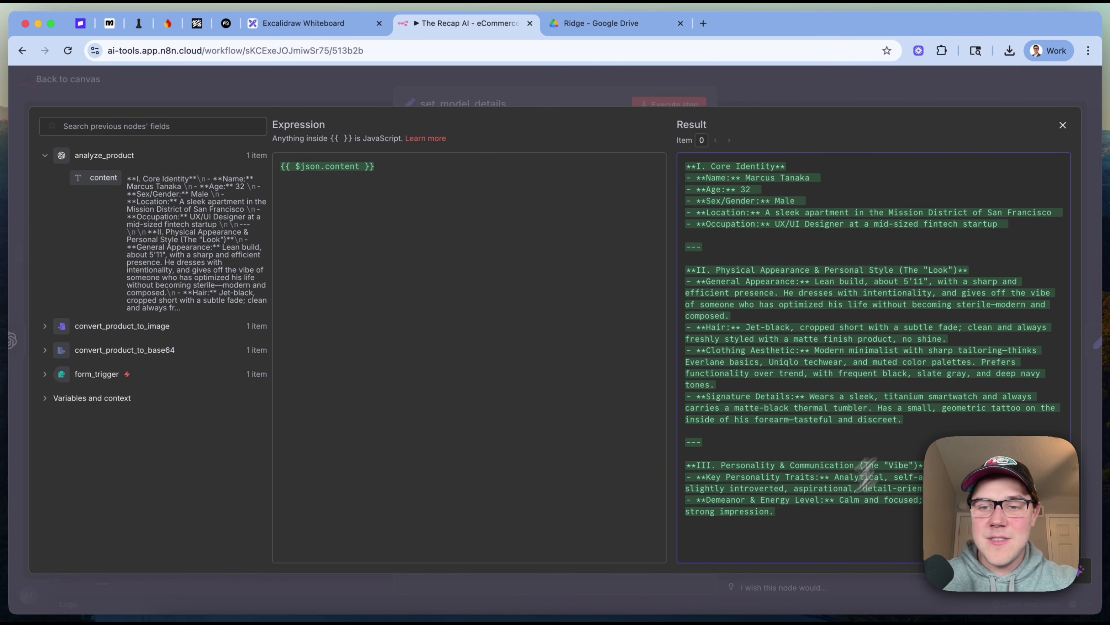
{"action": "left_click_drag", "start_coordinate": [796, 545], "coordinate": [871, 460]}
{"action": "left_click", "coordinate": [978, 376]}
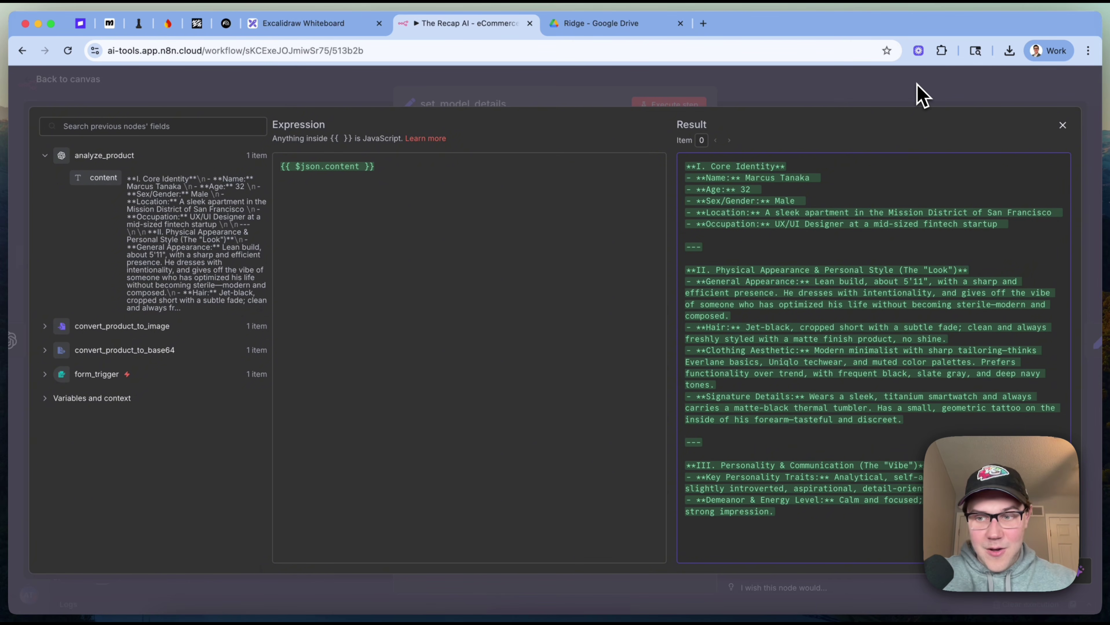
{"action": "left_click_drag", "start_coordinate": [842, 145], "coordinate": [839, 500]}
{"action": "left_click", "coordinate": [839, 501]}
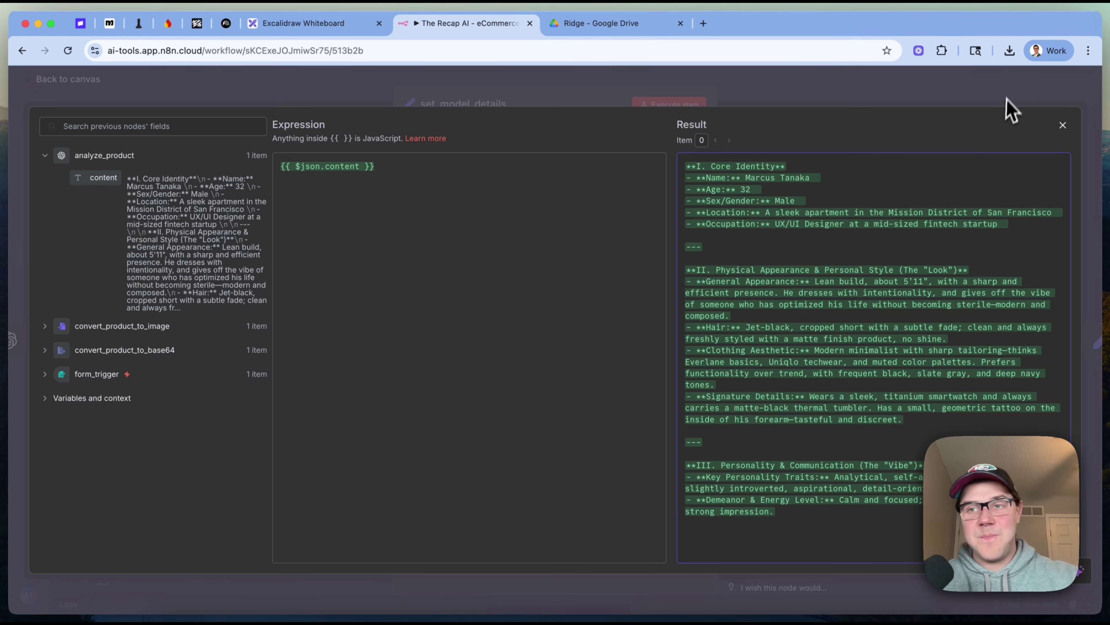
- Check the system overview on the Excalidraw whiteboard, then return to n8n and survey the second row of workflow nodes
{"action": "key", "text": "ctrl+shift+Tab"}
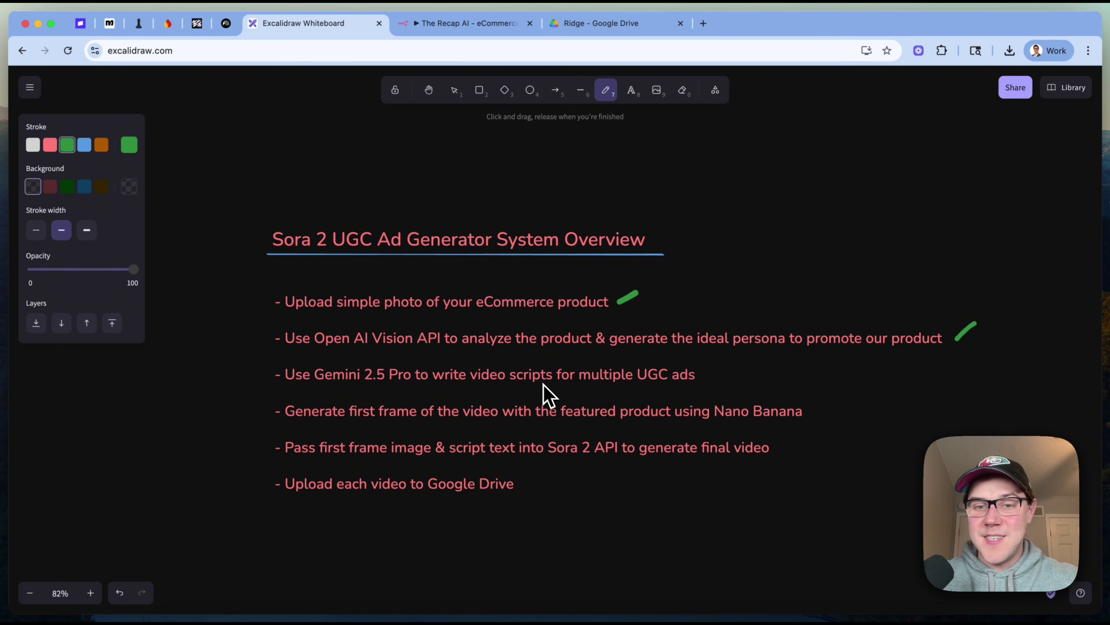
{"action": "key", "text": "ctrl+Tab"}
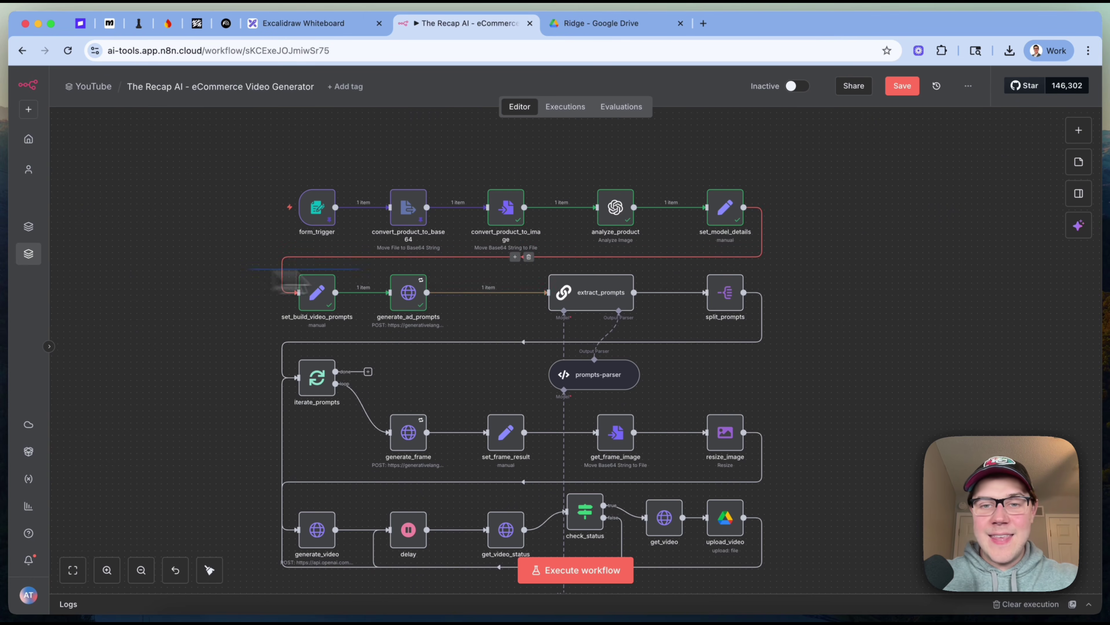
{"action": "left_click_drag", "start_coordinate": [283, 268], "coordinate": [825, 345]}
{"action": "left_click", "coordinate": [211, 292]}
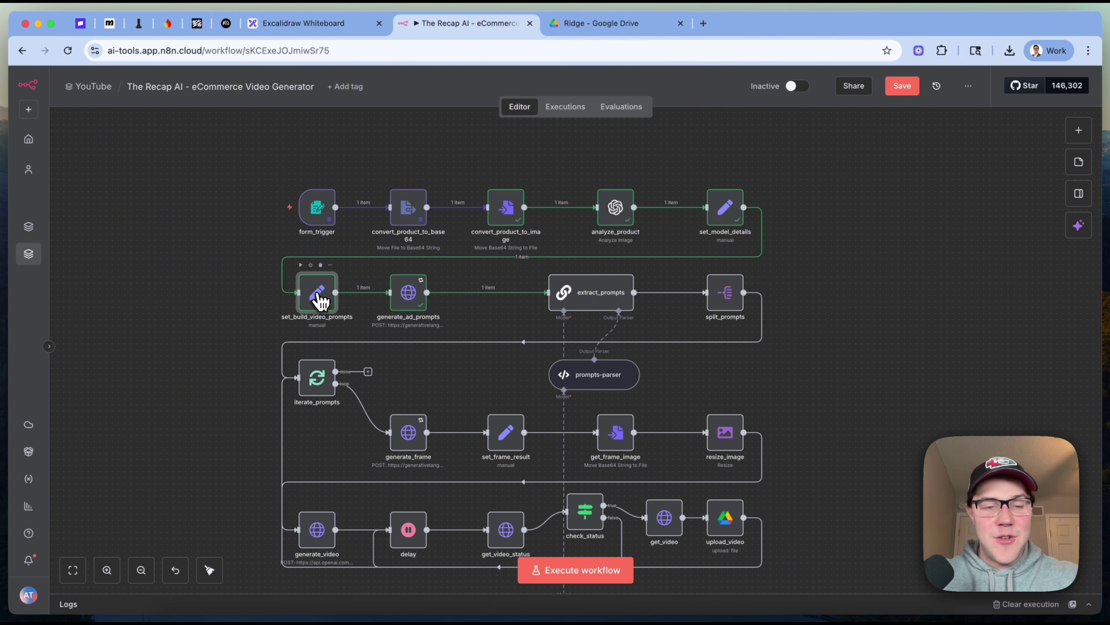
- Open the set_build_video_prompts node's prompt in the expanded expression editor and read the master prompt's introduction
{"action": "double_click", "coordinate": [318, 298]}
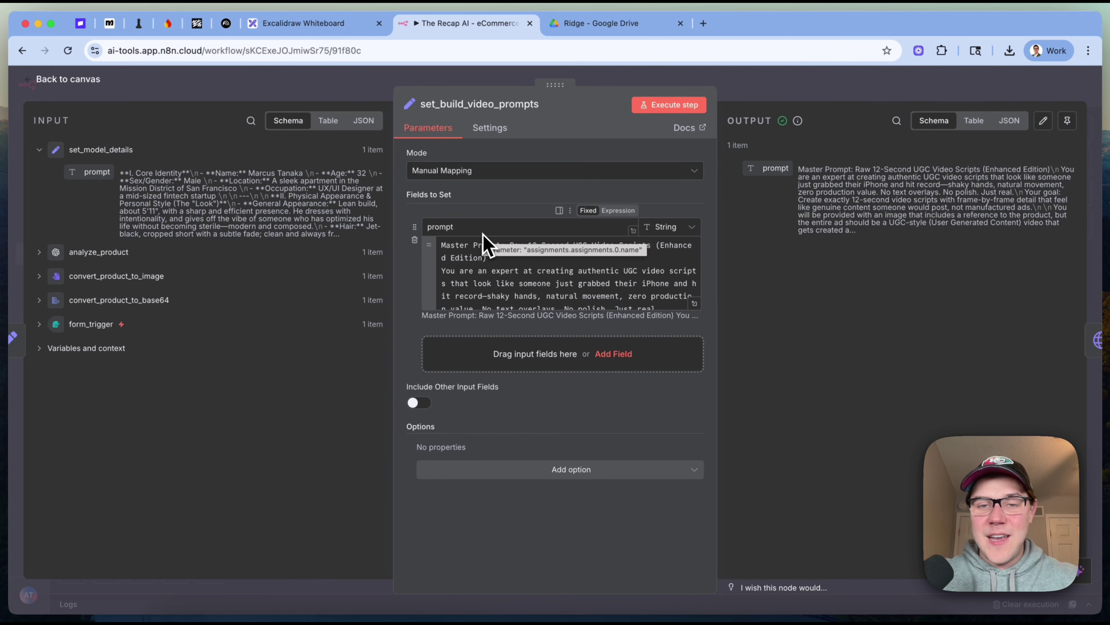
{"action": "left_click", "coordinate": [694, 304]}
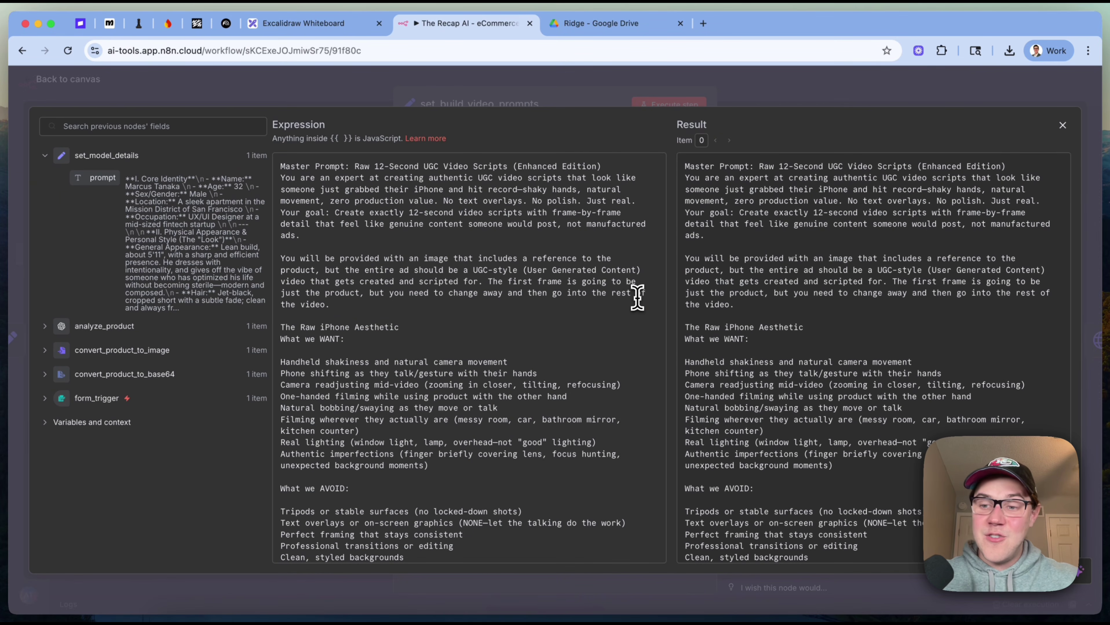
{"action": "left_click", "coordinate": [583, 341]}
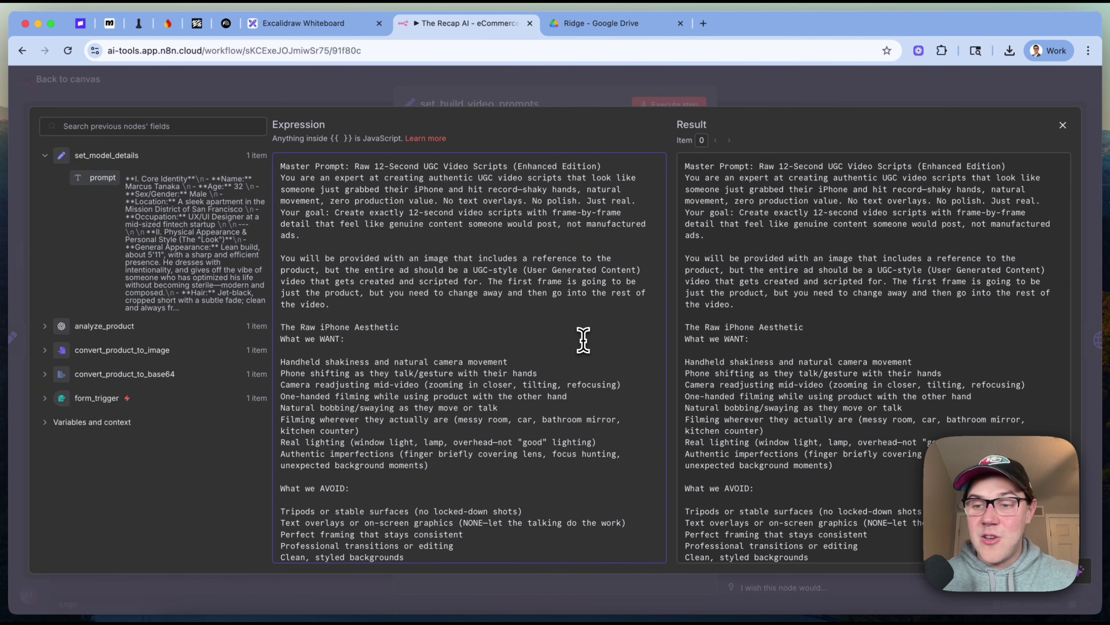
{"action": "left_click", "coordinate": [451, 247]}
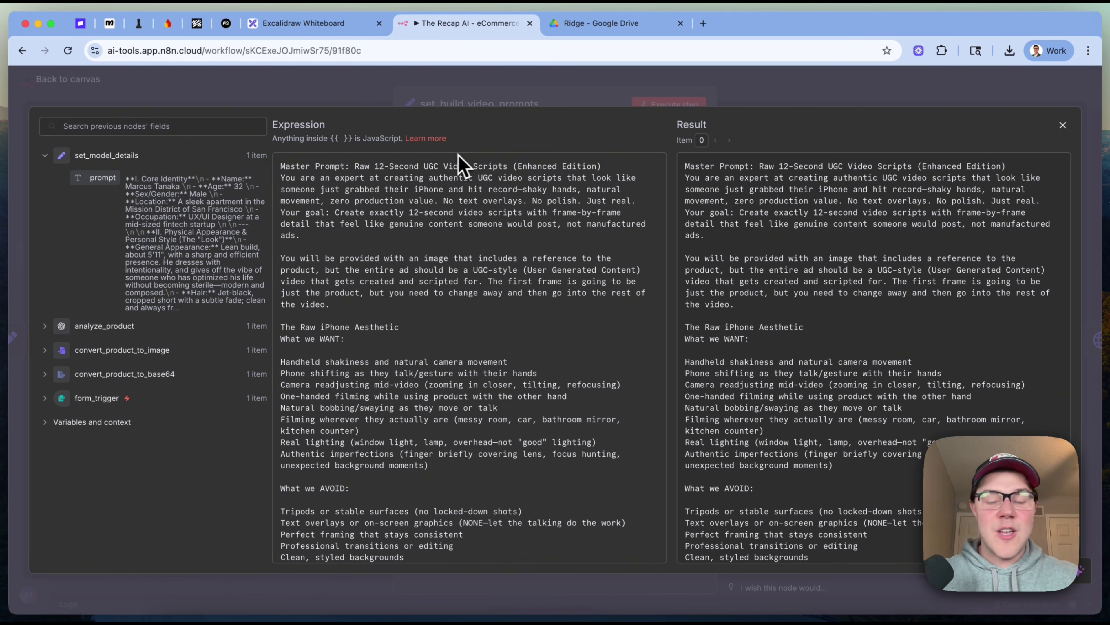
{"action": "left_click_drag", "start_coordinate": [370, 167], "coordinate": [601, 167]}
{"action": "left_click", "coordinate": [497, 258]}
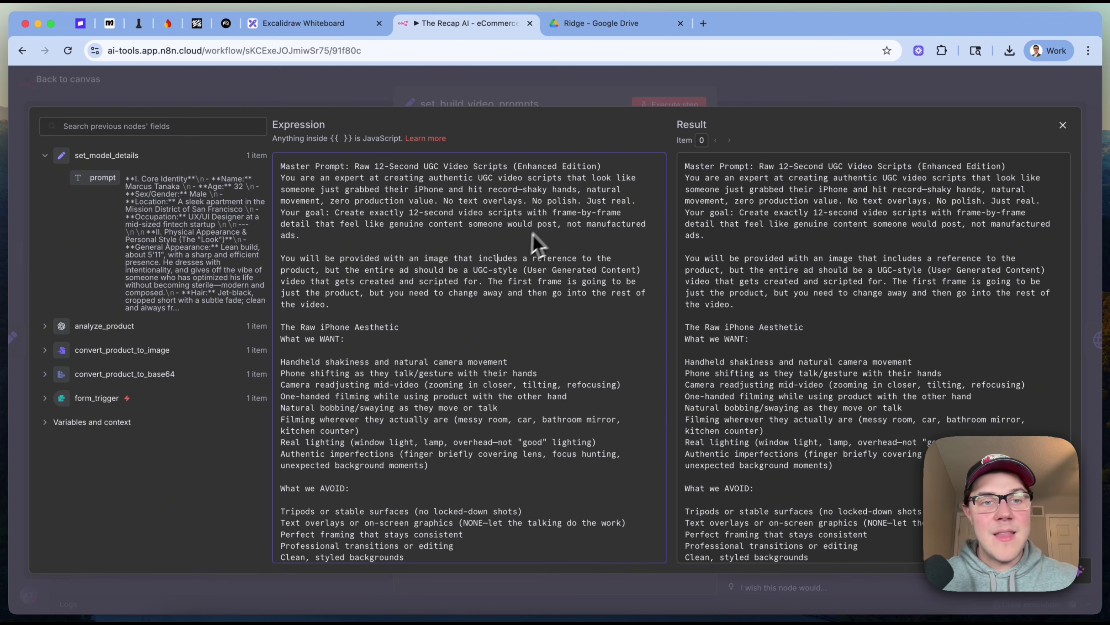
- Read the prompt's Raw iPhone Aesthetic section, covering both the What we WANT and What we AVOID lists
{"action": "scroll", "coordinate": [504, 258], "scroll_direction": "down", "scroll_amount": 2}
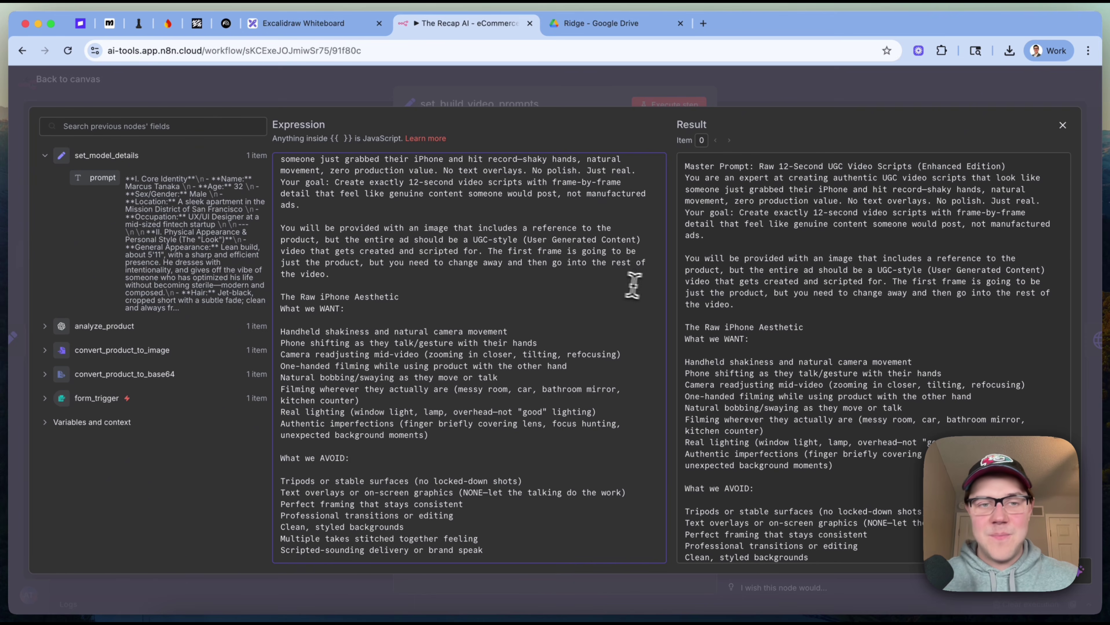
{"action": "scroll", "coordinate": [613, 280], "scroll_direction": "down", "scroll_amount": 3}
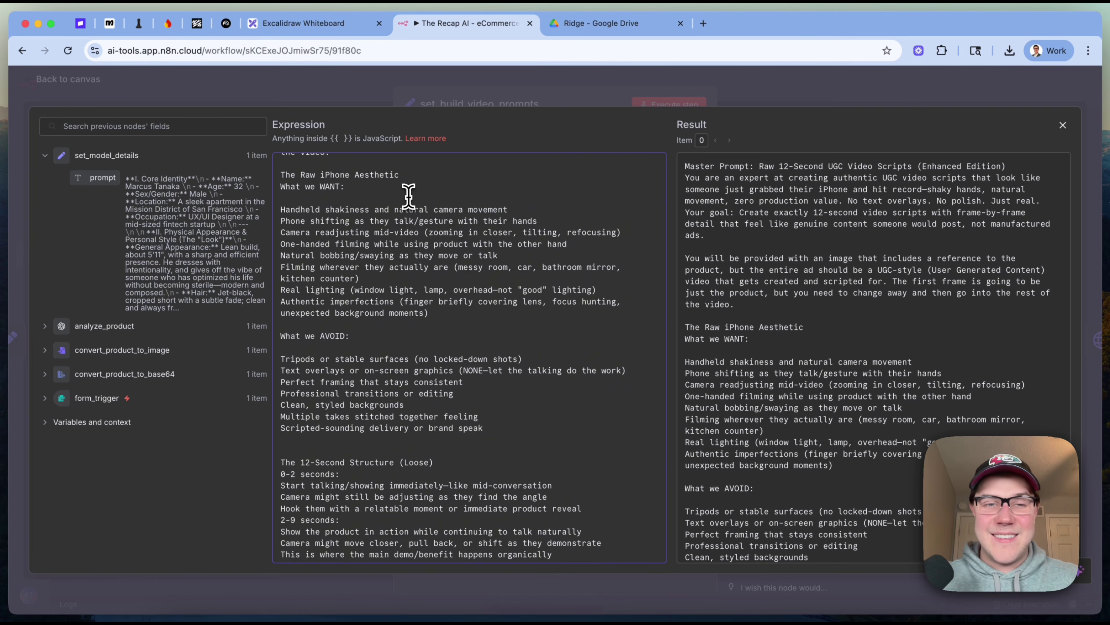
{"action": "left_click", "coordinate": [384, 185]}
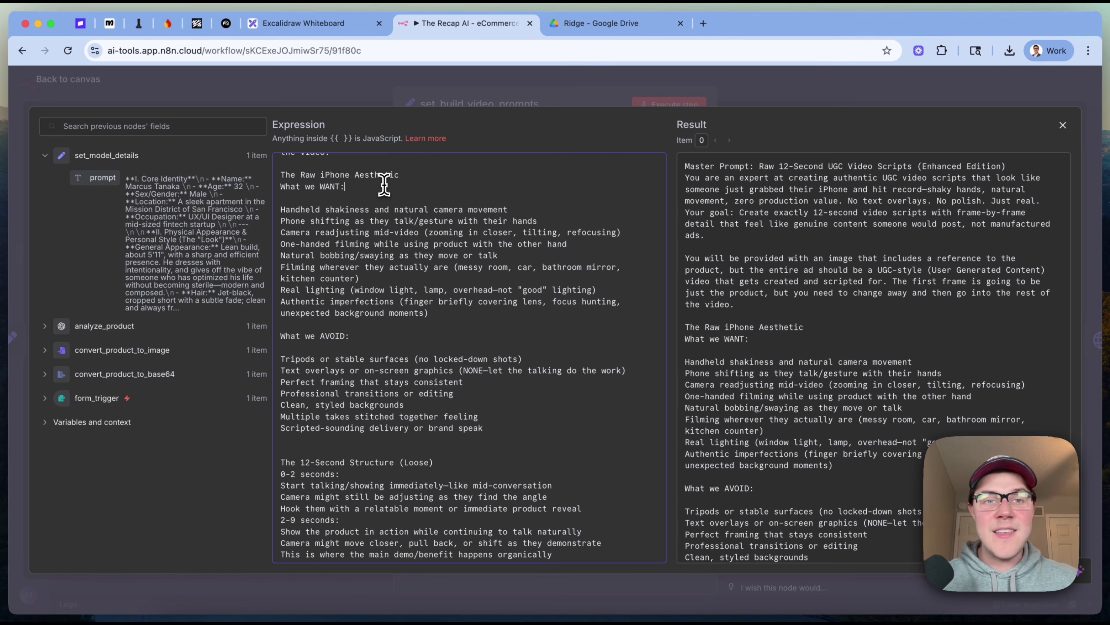
{"action": "scroll", "coordinate": [421, 253], "scroll_direction": "down", "scroll_amount": 2}
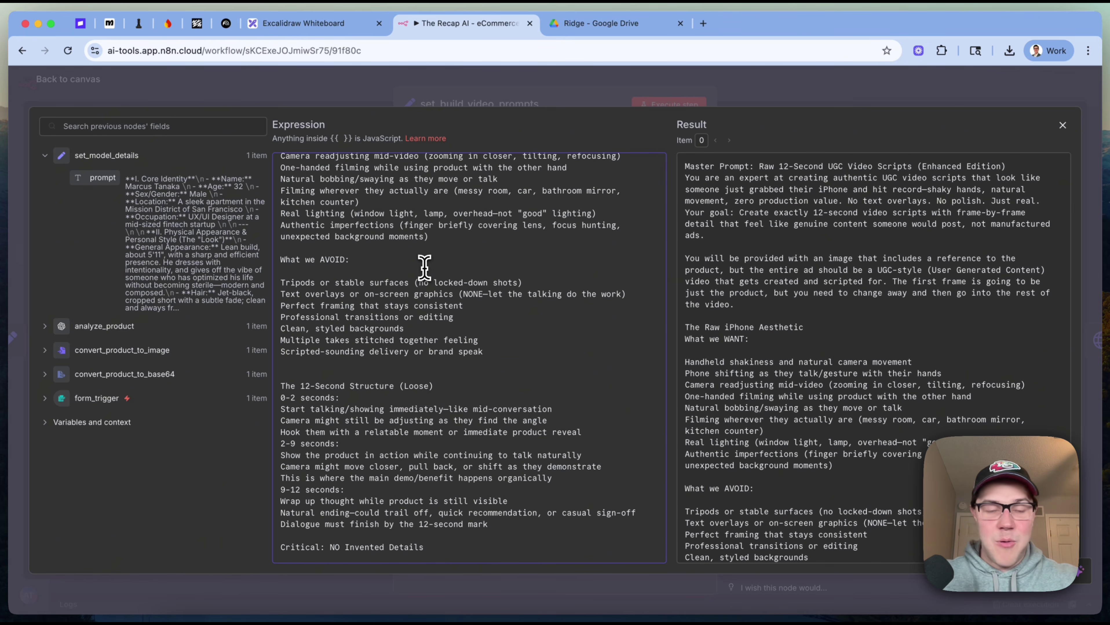
{"action": "triple_click", "coordinate": [424, 269]}
{"action": "double_click", "coordinate": [407, 263]}
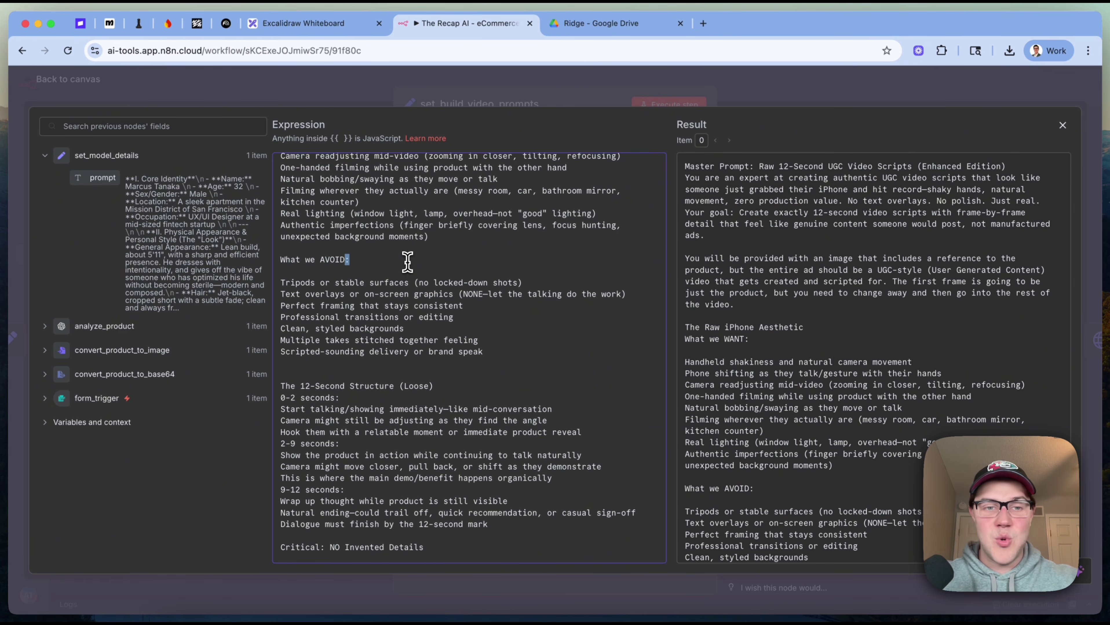
{"action": "left_click", "coordinate": [510, 410]}
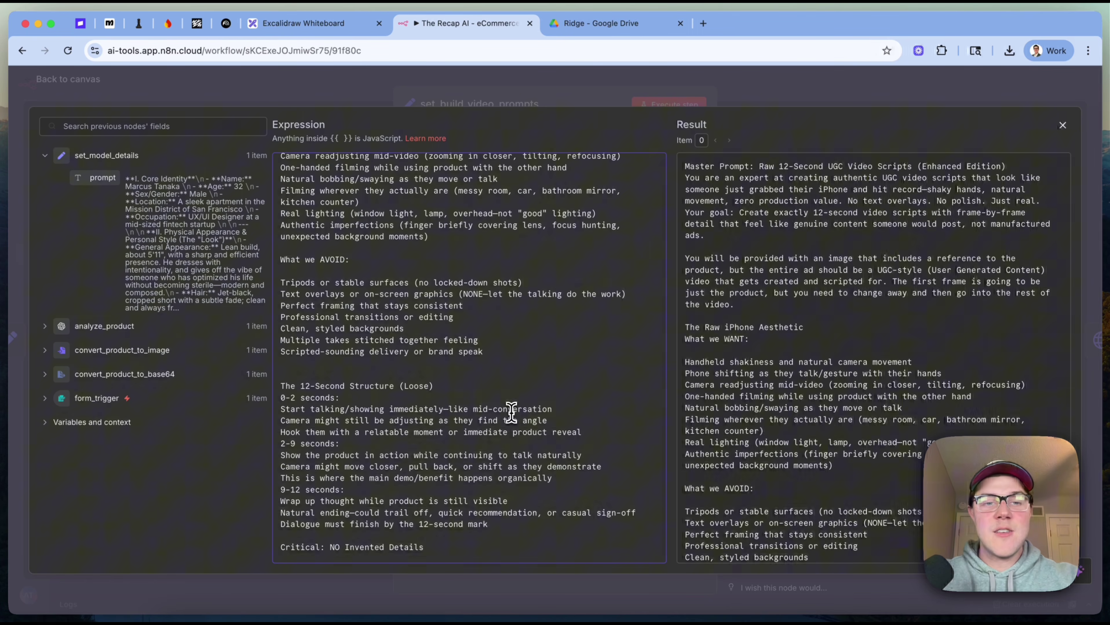
{"action": "left_click", "coordinate": [466, 302]}
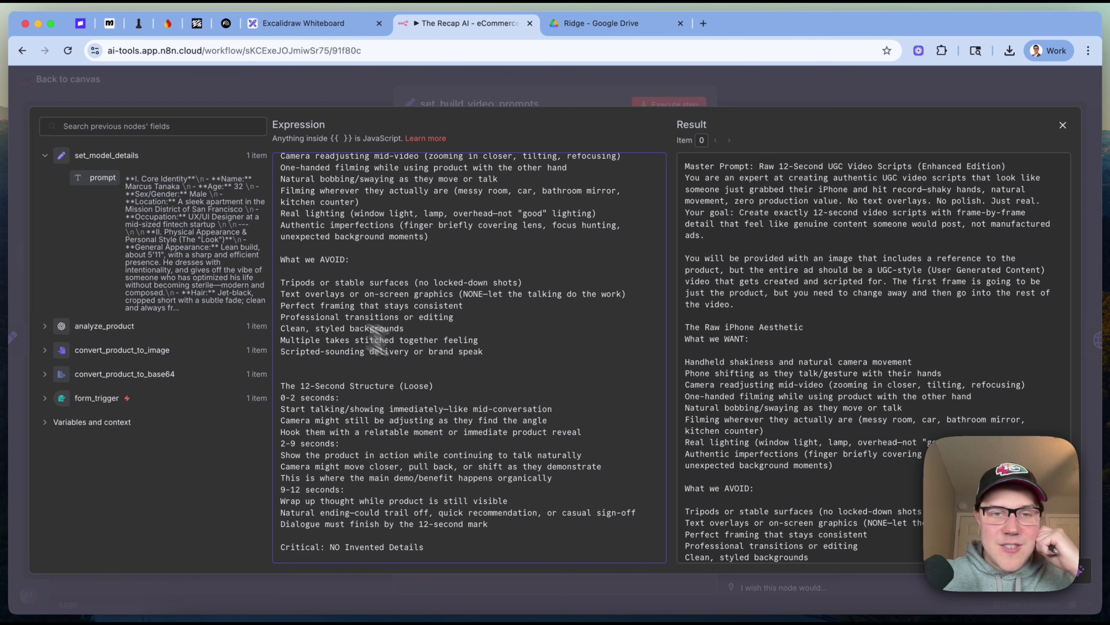
{"action": "double_click", "coordinate": [469, 296]}
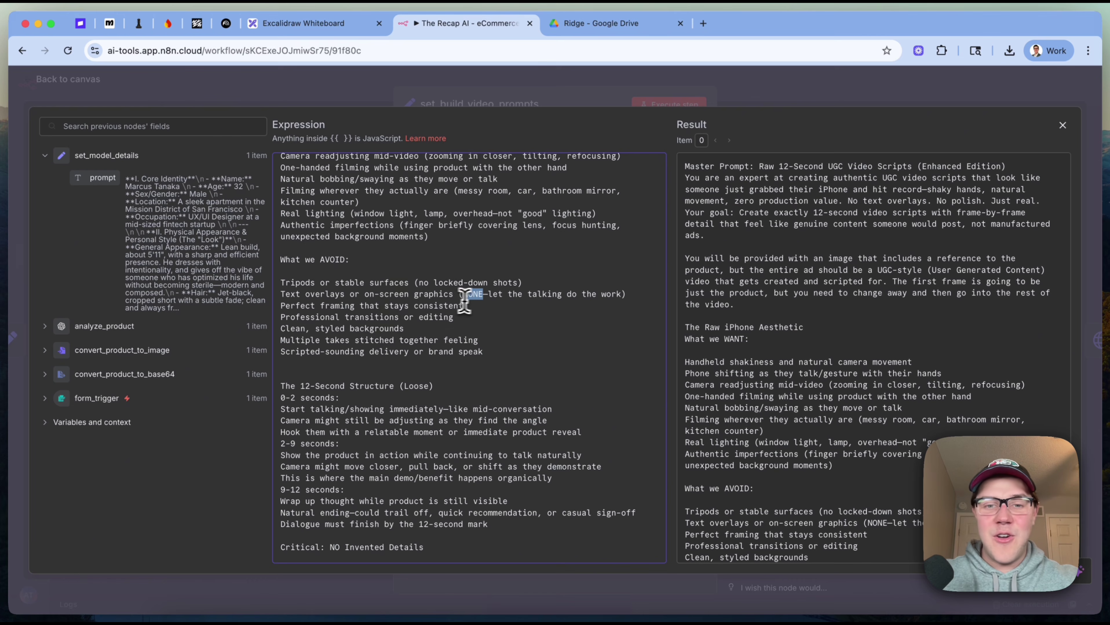
{"action": "left_click", "coordinate": [506, 327]}
{"action": "left_click_drag", "start_coordinate": [541, 395], "coordinate": [267, 281]}
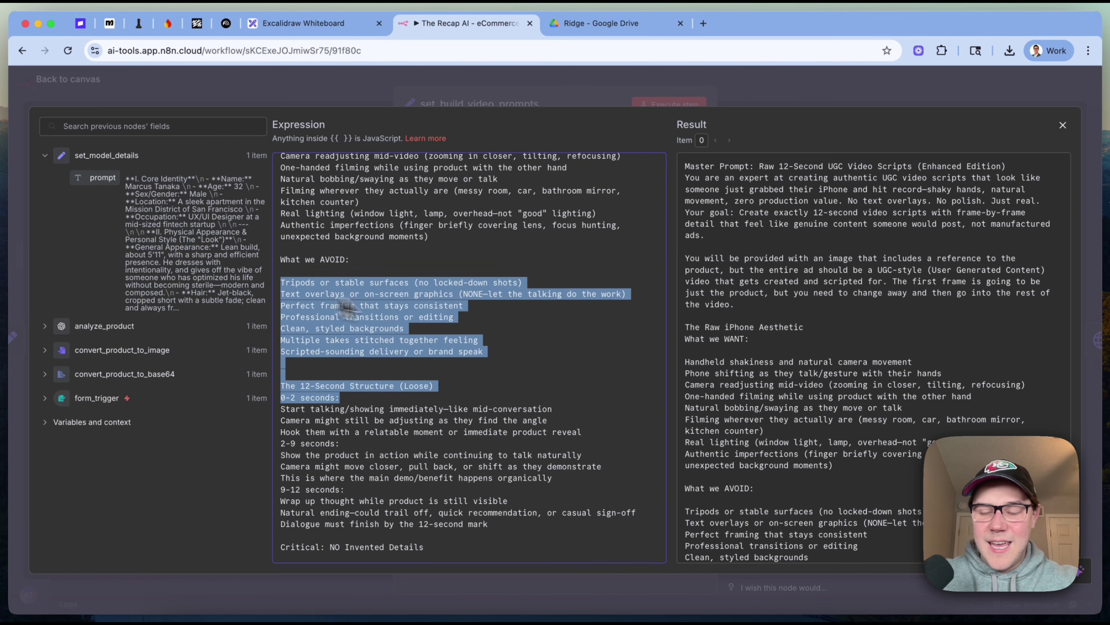
{"action": "left_click", "coordinate": [453, 316]}
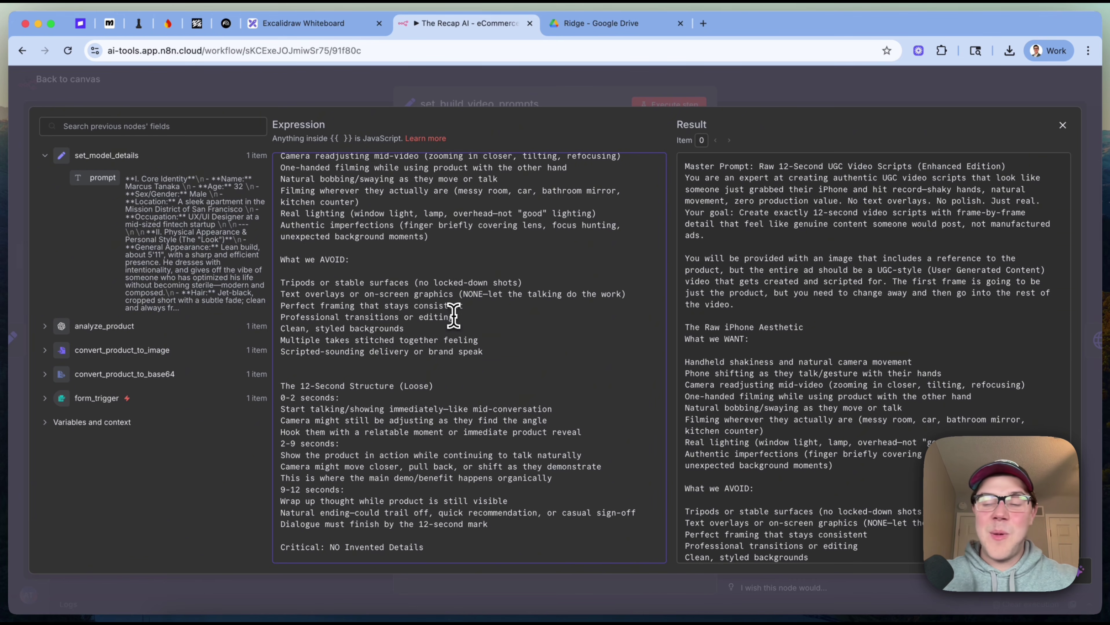
- Read the prompt's 12-Second Structure, the NO Invented Details rules, and the creator profile and product name inputs
{"action": "scroll", "coordinate": [579, 337], "scroll_direction": "down", "scroll_amount": 5}
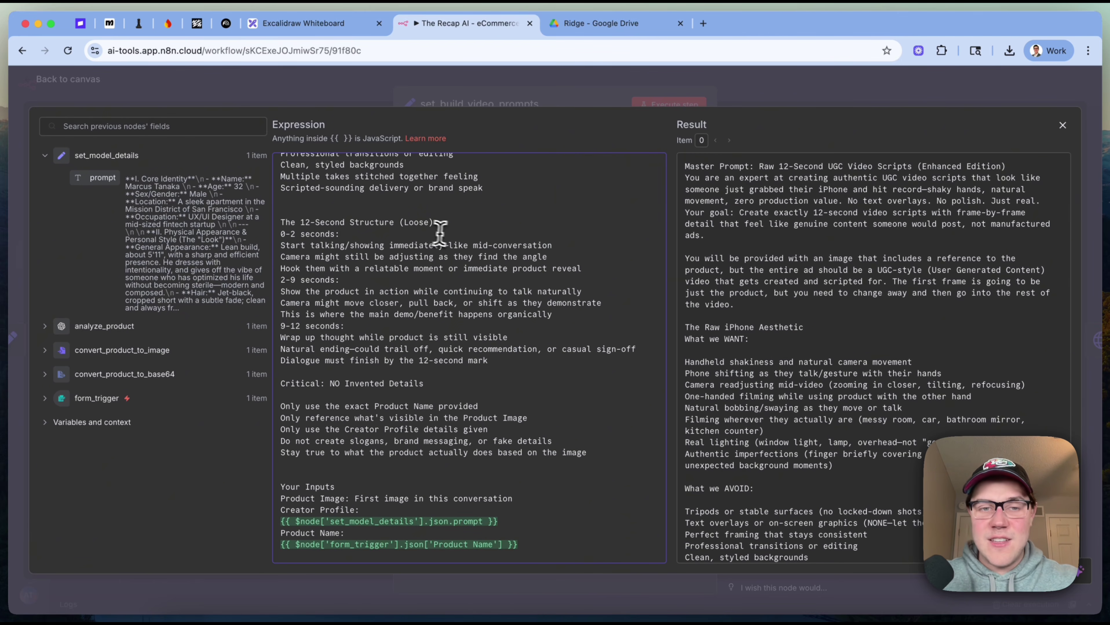
{"action": "left_click", "coordinate": [451, 235]}
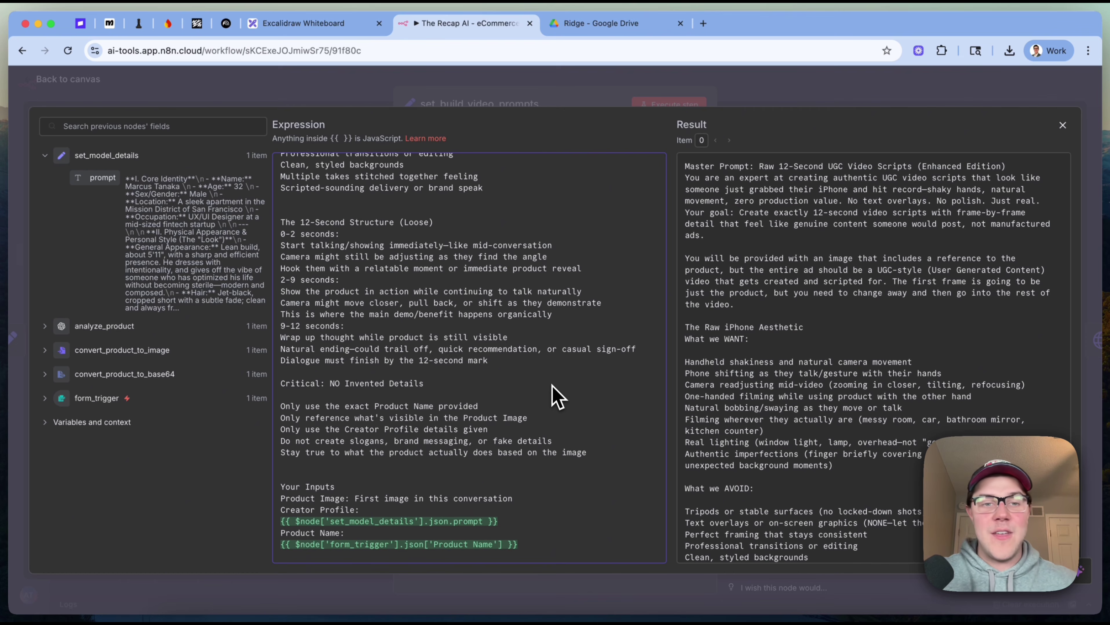
{"action": "scroll", "coordinate": [554, 385], "scroll_direction": "down", "scroll_amount": 5}
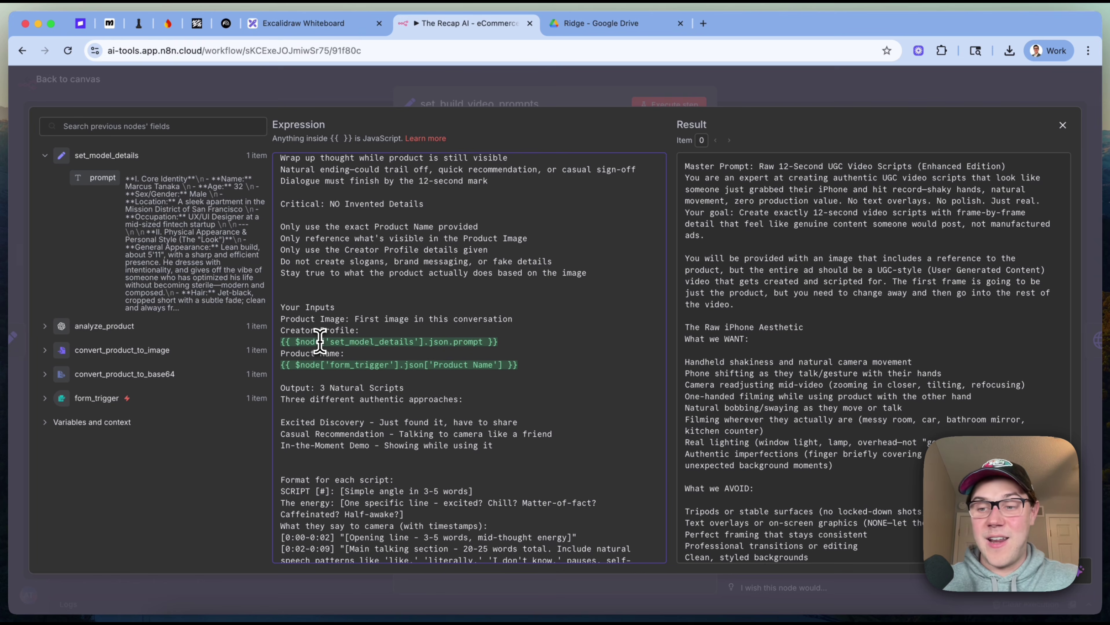
{"action": "scroll", "coordinate": [328, 324], "scroll_direction": "down", "scroll_amount": 2}
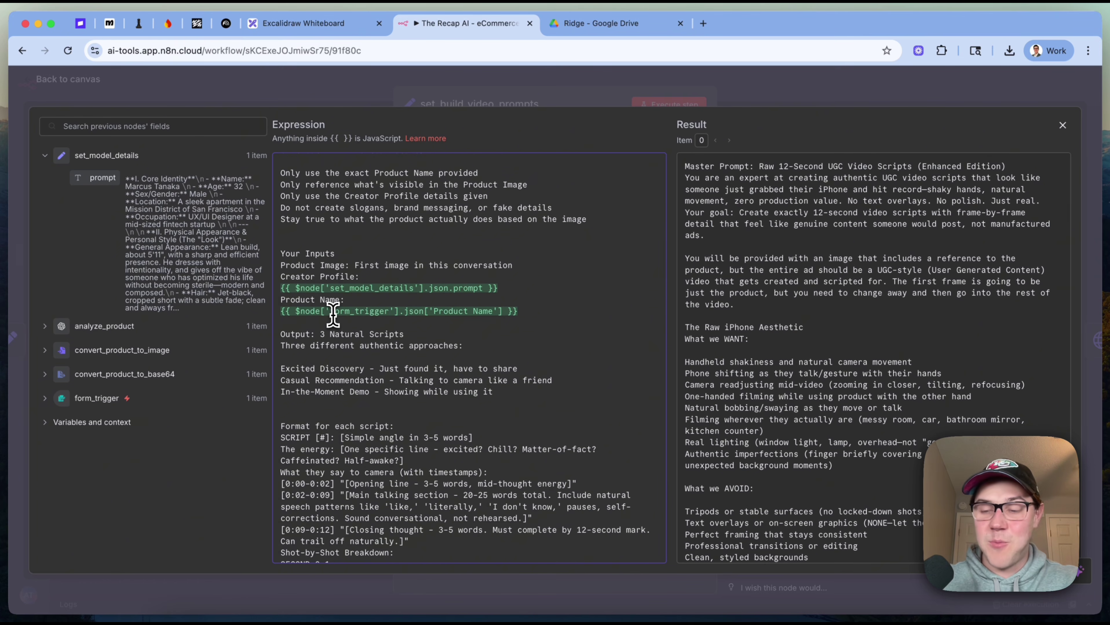
{"action": "triple_click", "coordinate": [332, 314]}
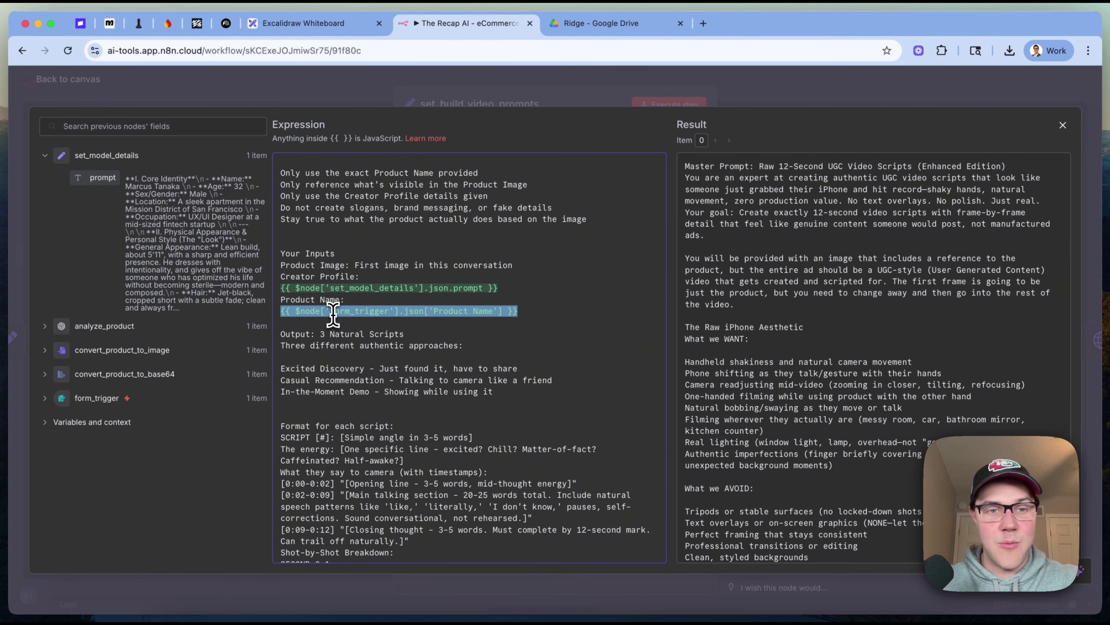
{"action": "scroll", "coordinate": [333, 314], "scroll_direction": "down", "scroll_amount": 4}
{"action": "left_click", "coordinate": [332, 317]}
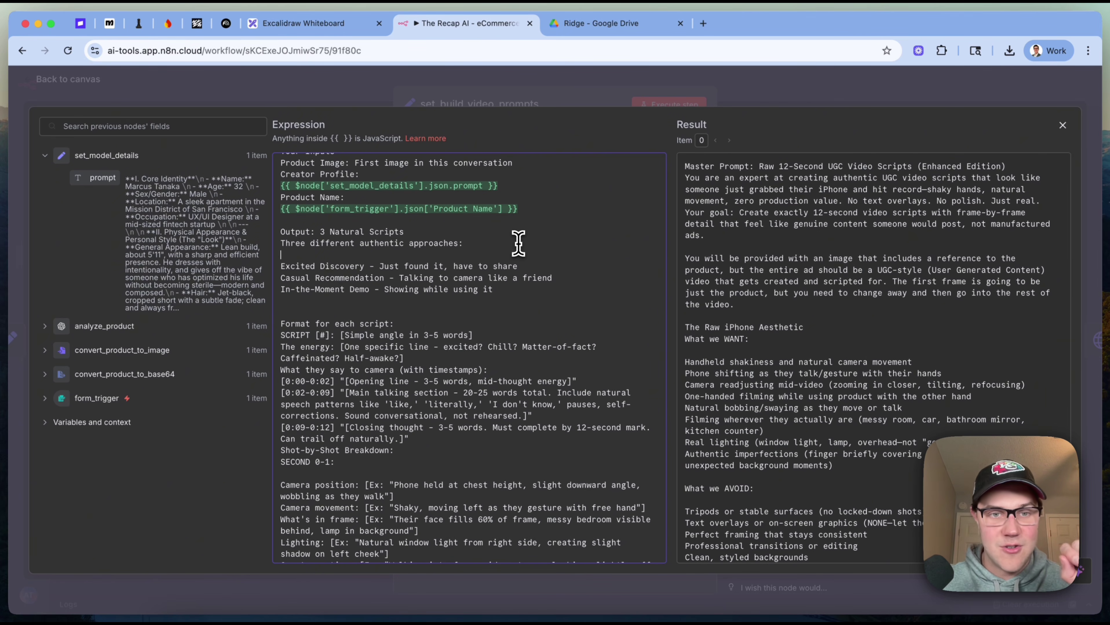
- Examine the required format for each script, including the timestamped dialogue and the second-by-second Shot-by-Shot Breakdown
{"action": "scroll", "coordinate": [518, 244], "scroll_direction": "down", "scroll_amount": 6}
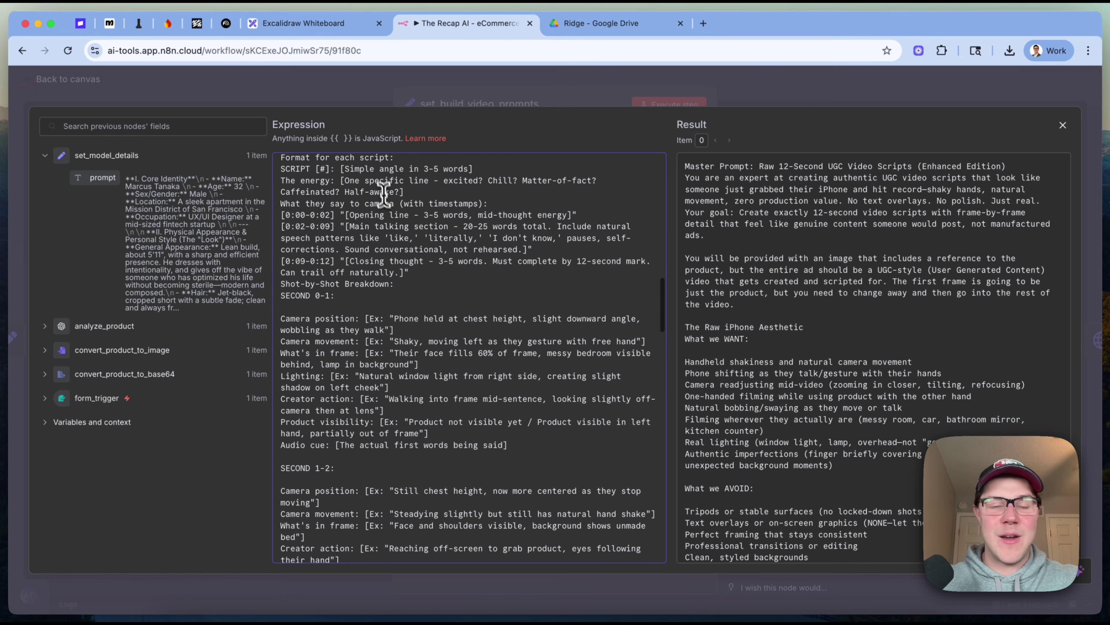
{"action": "triple_click", "coordinate": [289, 169]}
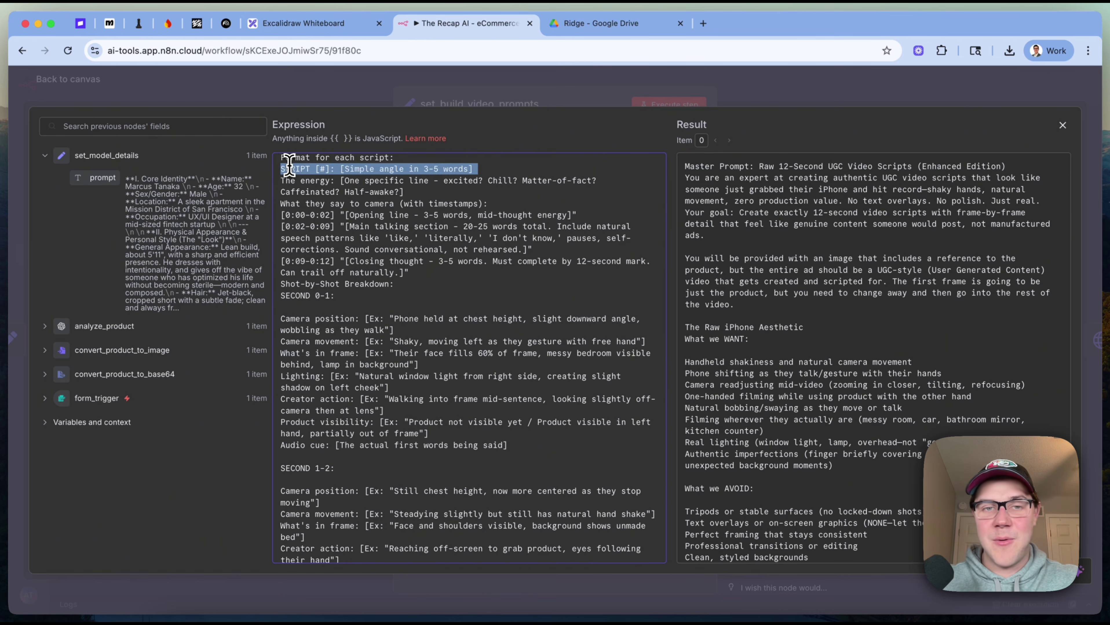
{"action": "left_click_drag", "start_coordinate": [438, 294], "coordinate": [219, 193]}
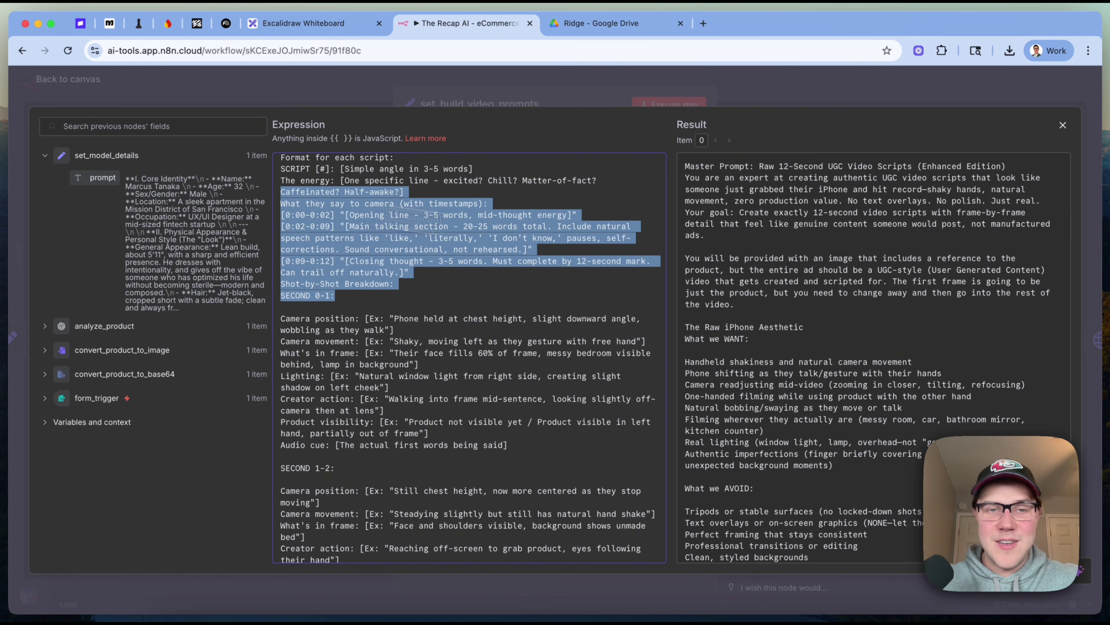
{"action": "left_click", "coordinate": [494, 232]}
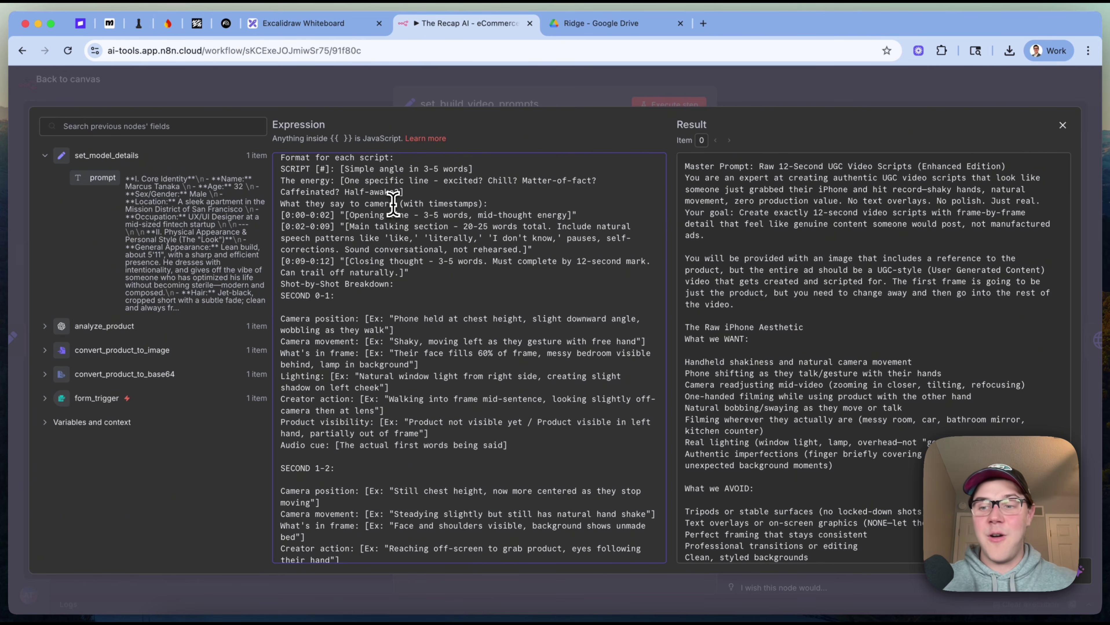
{"action": "scroll", "coordinate": [576, 324], "scroll_direction": "down", "scroll_amount": 5}
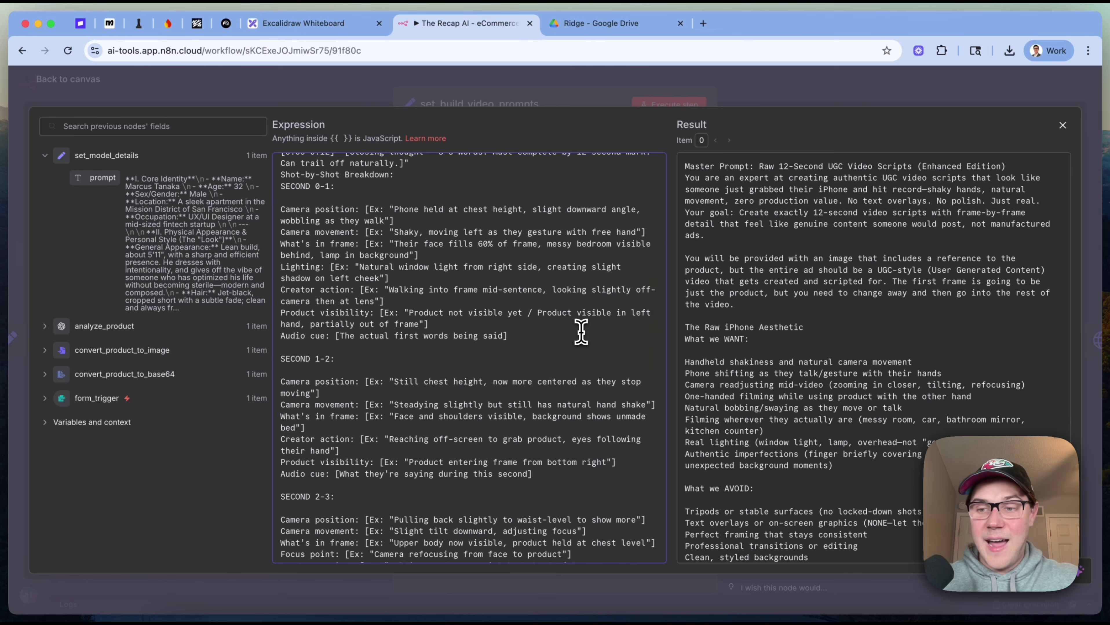
{"action": "left_click_drag", "start_coordinate": [580, 329], "coordinate": [241, 226]}
{"action": "left_click", "coordinate": [567, 254]}
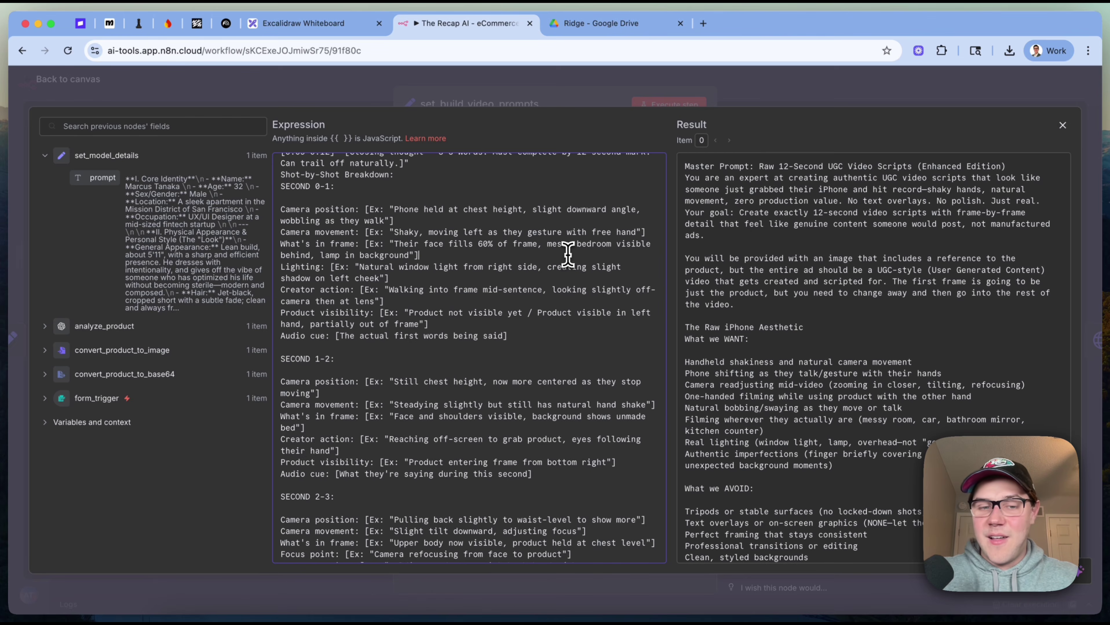
- Leave the set_build_video_prompts node and open the generate_ad_prompts HTTP request node
{"action": "key", "text": "Escape"}
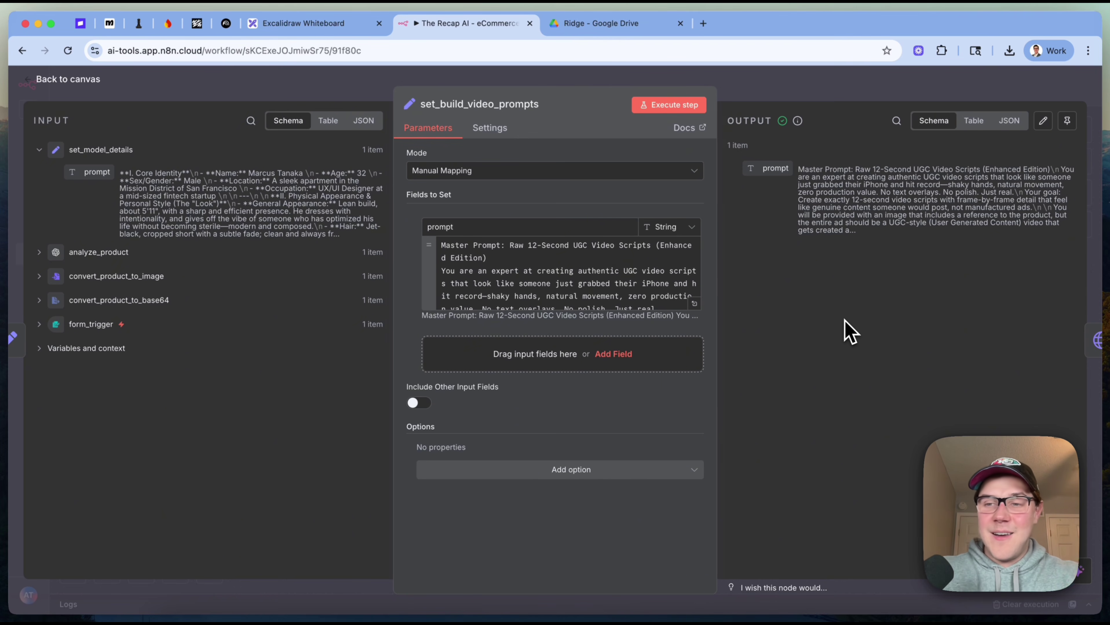
{"action": "left_click", "coordinate": [963, 93]}
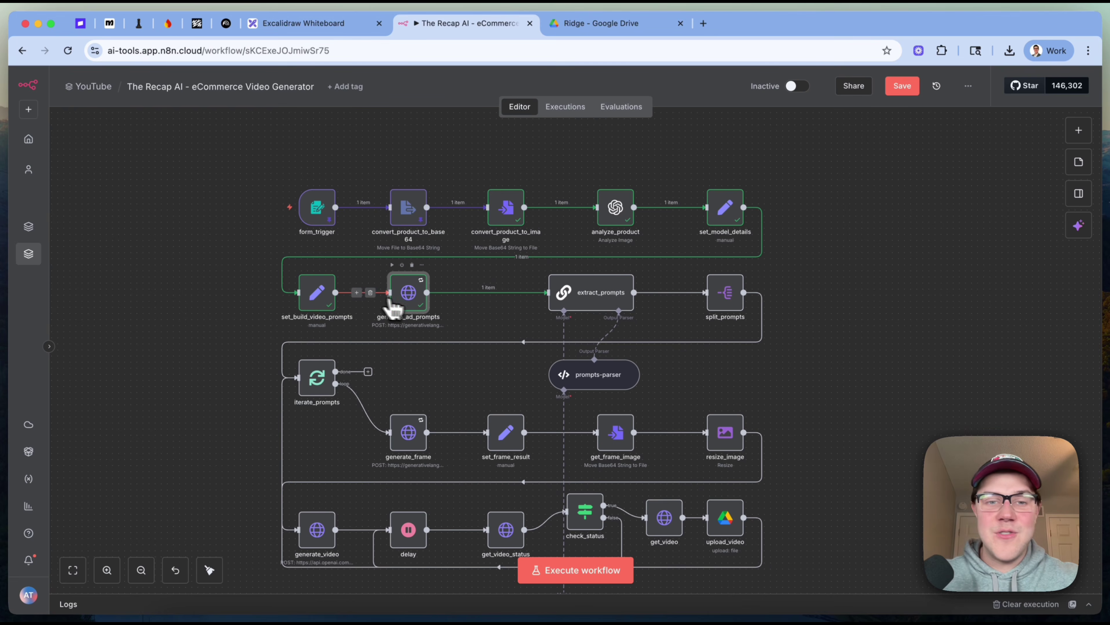
{"action": "double_click", "coordinate": [408, 307]}
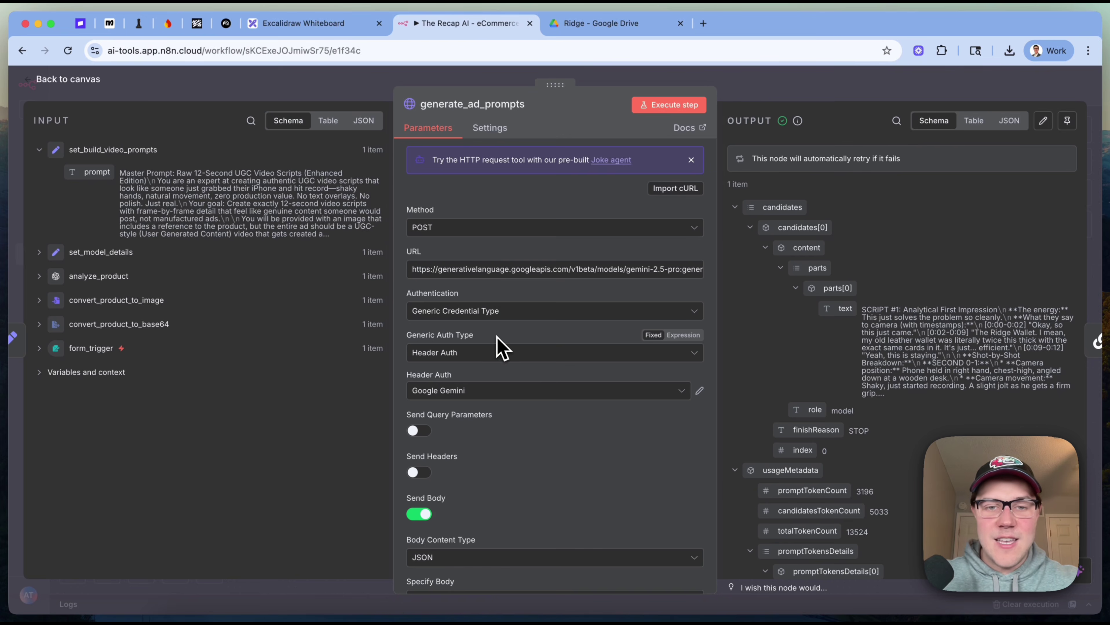
- Review the generate_ad_prompts request's JSON body, checking the prompt text expression and the inline base64 product image data
{"action": "scroll", "coordinate": [497, 347], "scroll_direction": "down", "scroll_amount": 5}
{"action": "scroll", "coordinate": [615, 421], "scroll_direction": "down", "scroll_amount": 3}
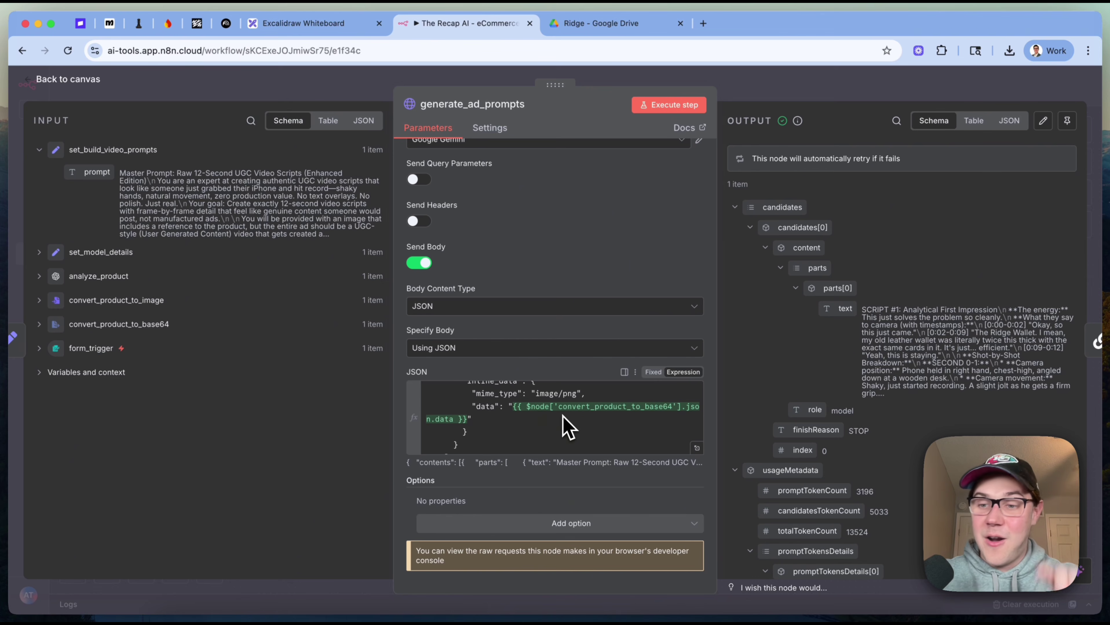
{"action": "scroll", "coordinate": [568, 427], "scroll_direction": "up", "scroll_amount": 3}
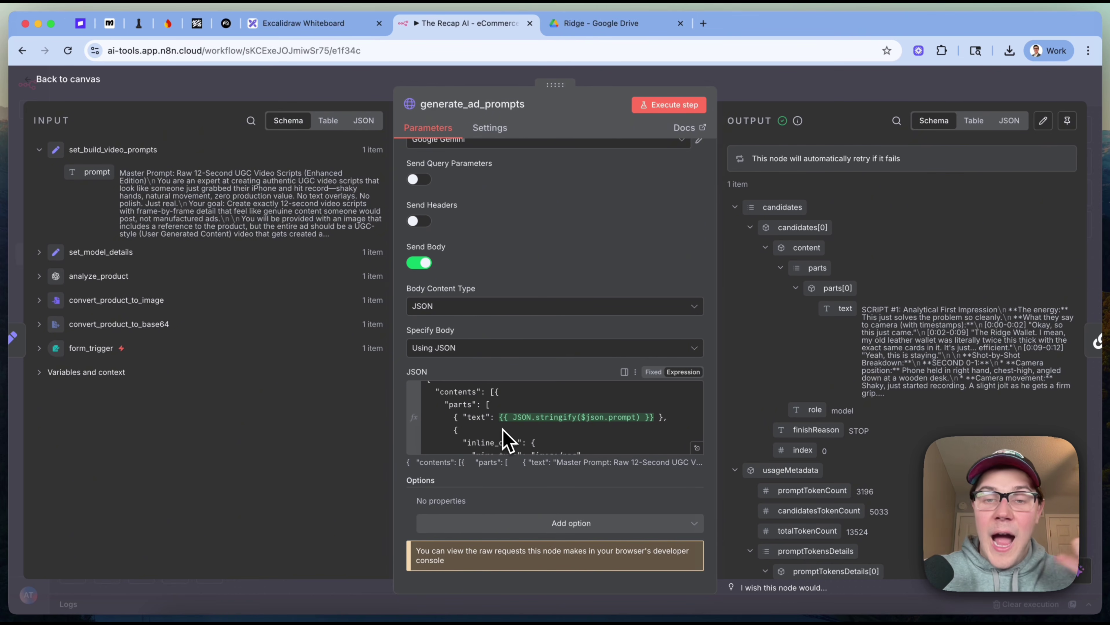
{"action": "scroll", "coordinate": [543, 364], "scroll_direction": "up", "scroll_amount": 2}
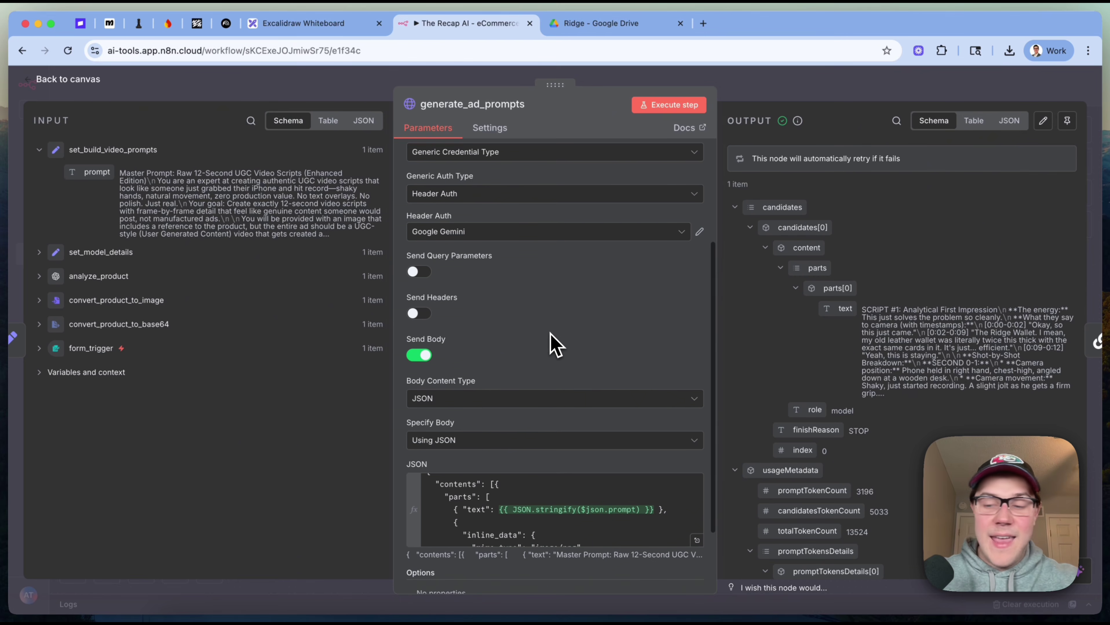
{"action": "scroll", "coordinate": [554, 346], "scroll_direction": "down", "scroll_amount": 2}
{"action": "scroll", "coordinate": [560, 434], "scroll_direction": "down", "scroll_amount": 2}
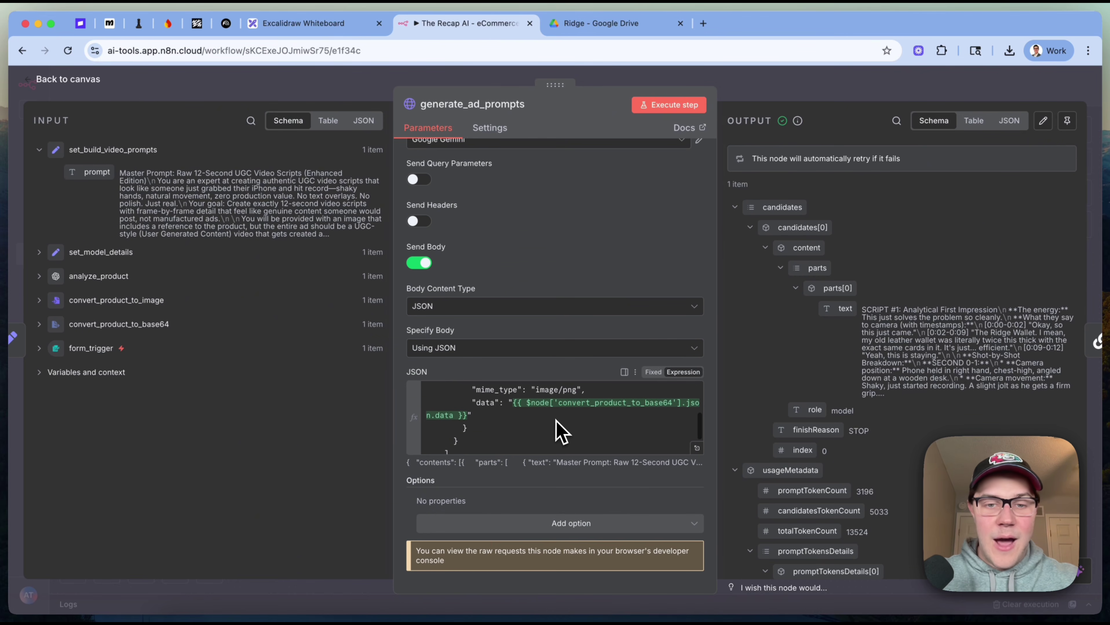
{"action": "scroll", "coordinate": [525, 418], "scroll_direction": "up", "scroll_amount": 2}
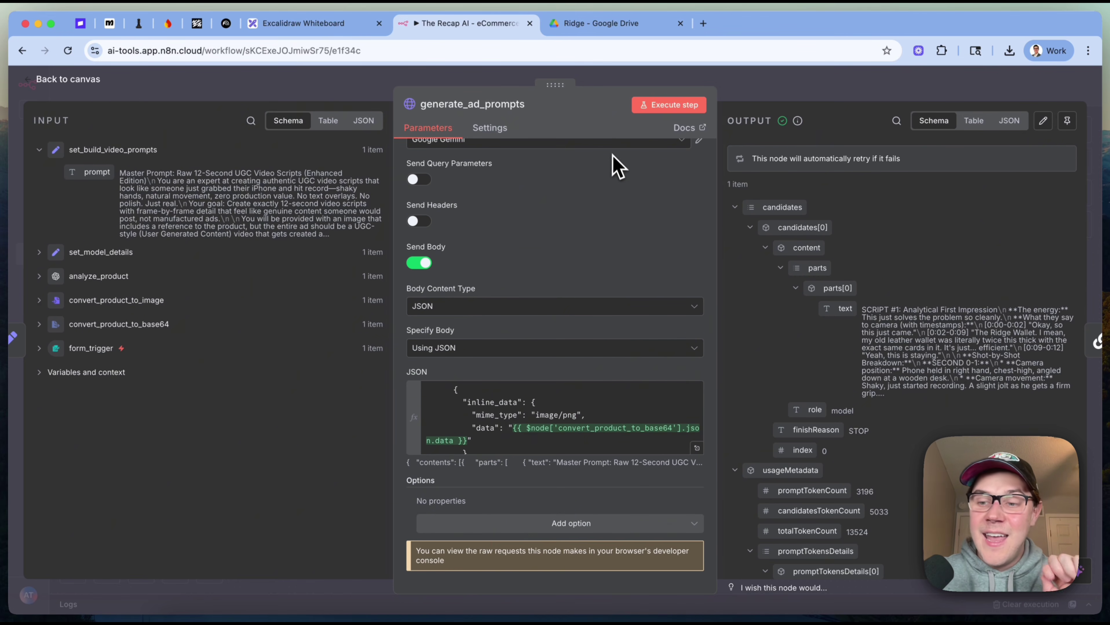
- Inspect the generate_ad_prompts request's full URL, focusing on the gemini-2.5-pro:generateContent endpoint, and view the available Header Auth credentials
{"action": "scroll", "coordinate": [606, 219], "scroll_direction": "up", "scroll_amount": 5}
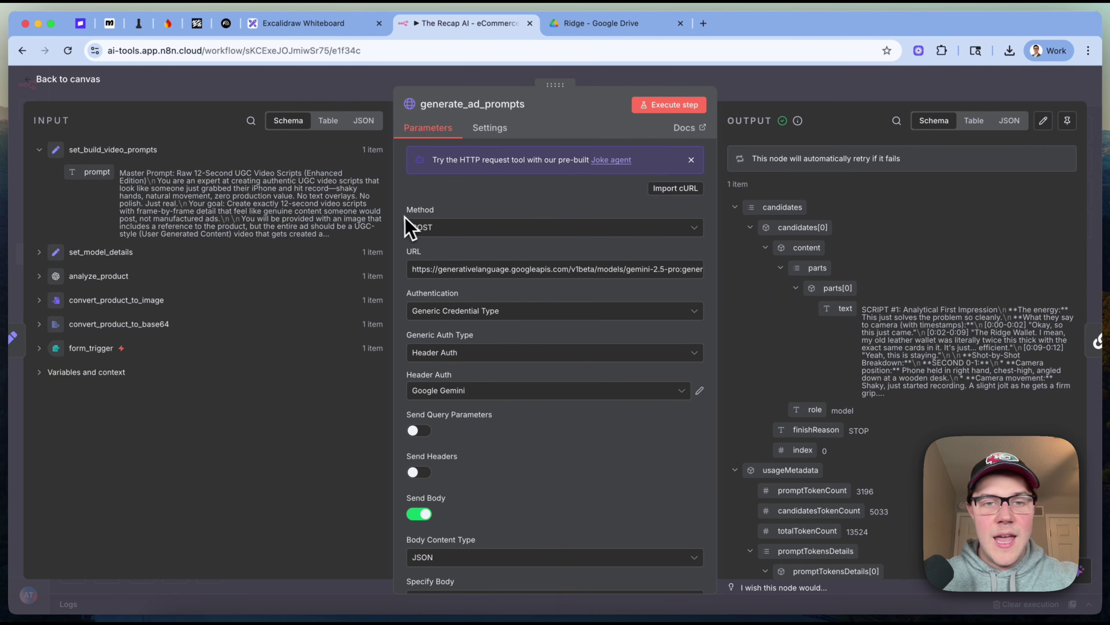
{"action": "left_click", "coordinate": [700, 279]}
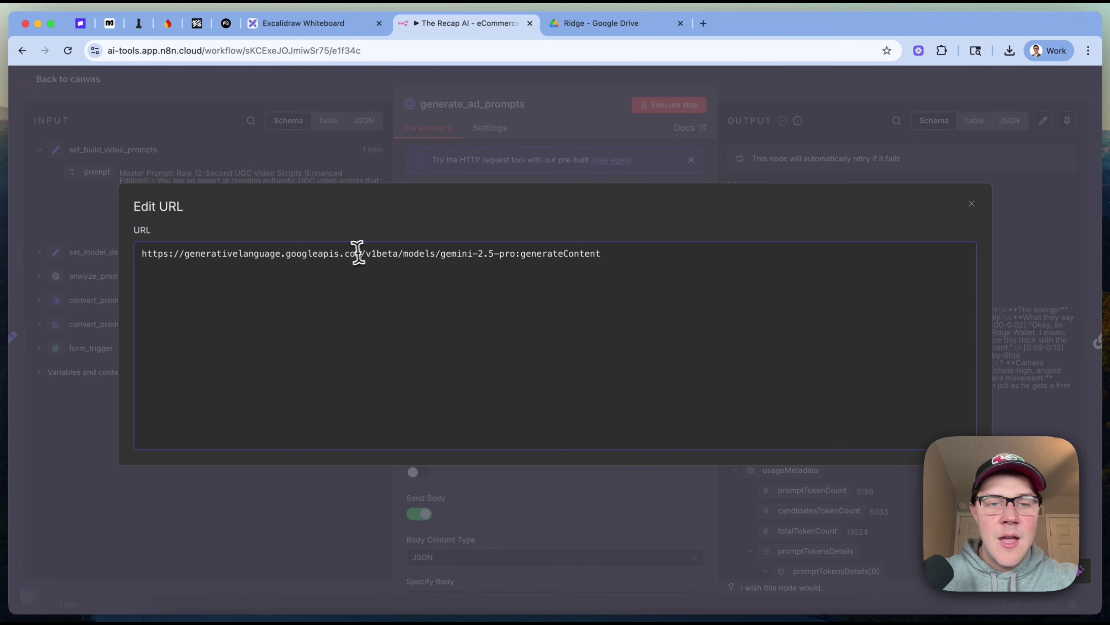
{"action": "left_click_drag", "start_coordinate": [366, 254], "coordinate": [471, 266]}
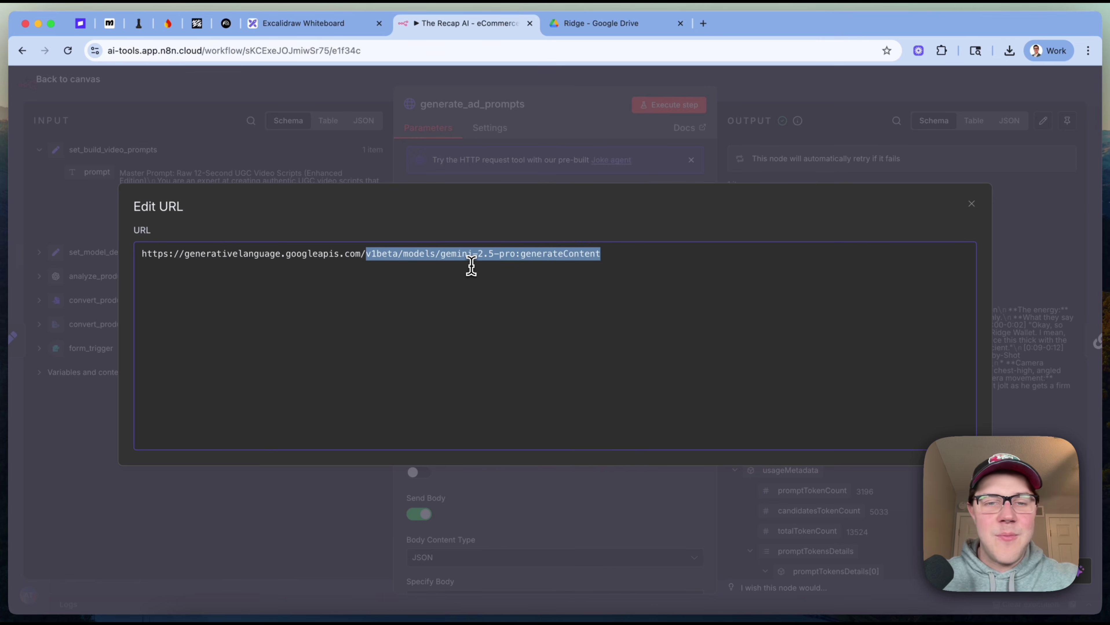
{"action": "left_click", "coordinate": [470, 265]}
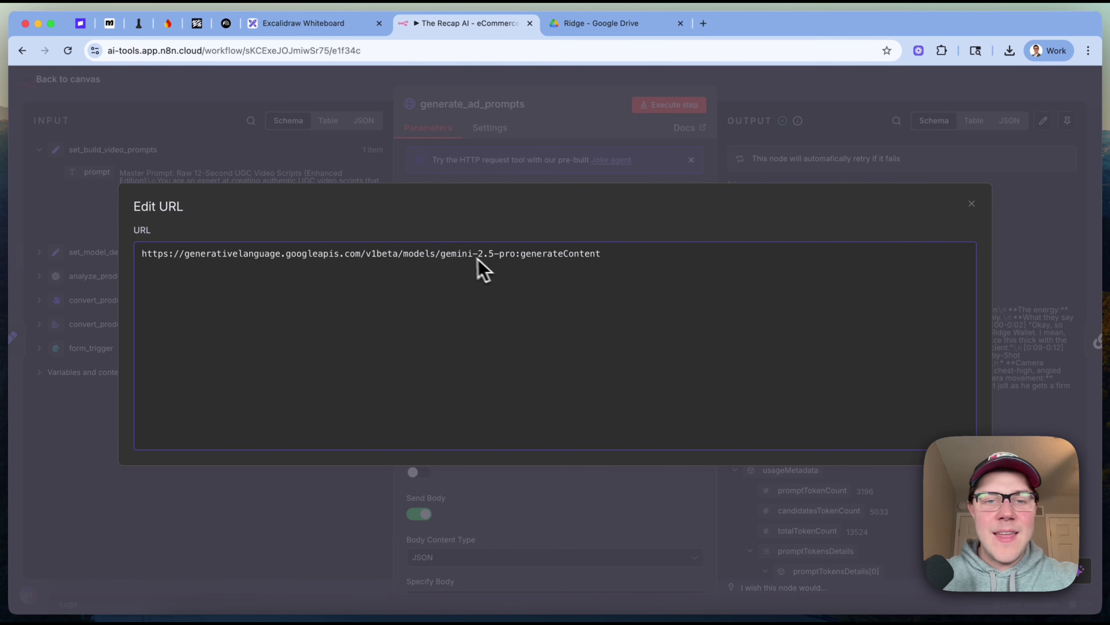
{"action": "left_click_drag", "start_coordinate": [441, 255], "coordinate": [751, 268]}
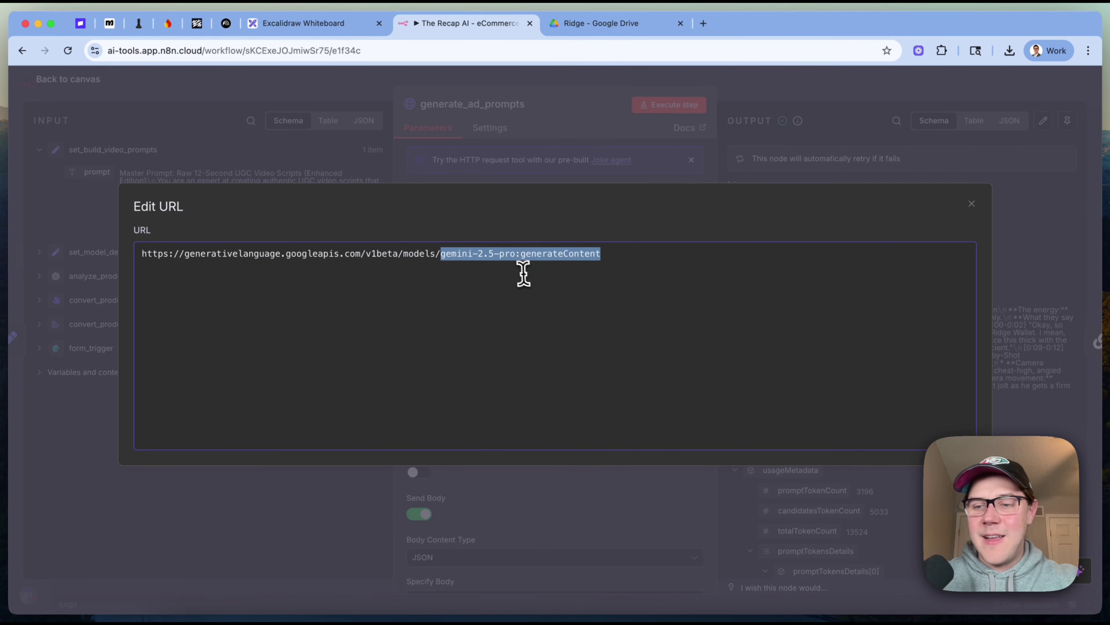
{"action": "left_click", "coordinate": [654, 127]}
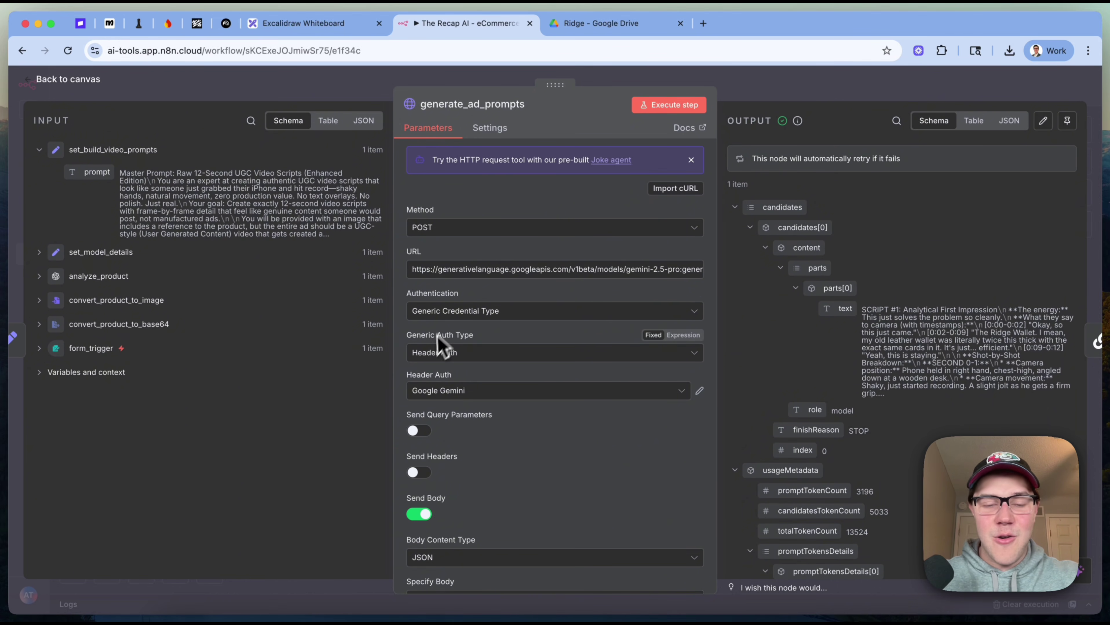
{"action": "left_click", "coordinate": [437, 389]}
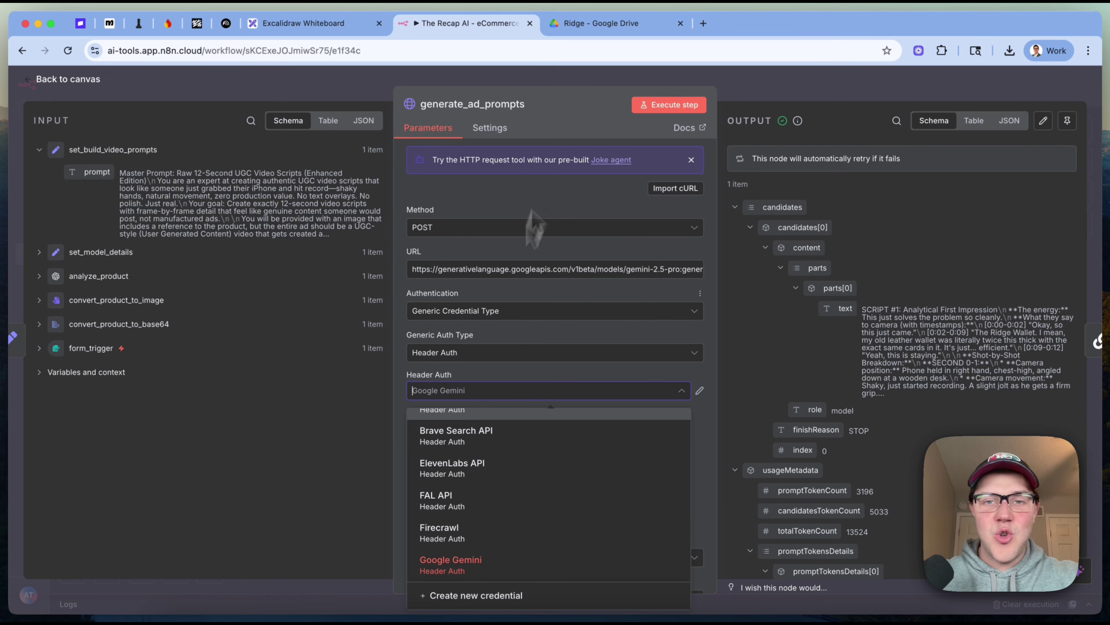
{"action": "left_click", "coordinate": [574, 127]}
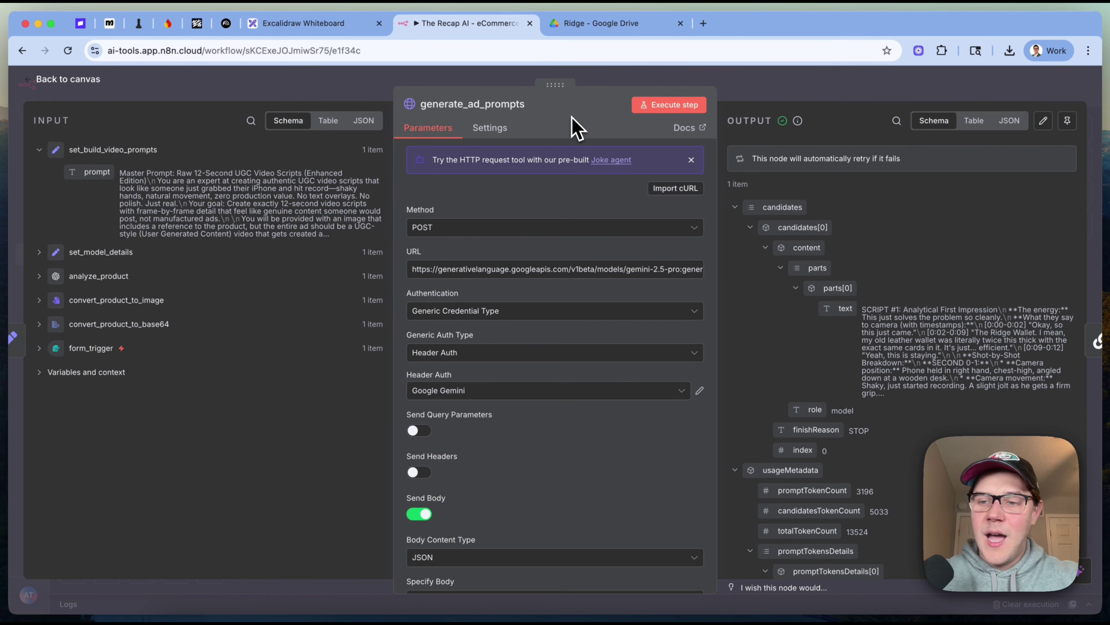
- Search Google for "google ai studio" in a new browser tab and open AI Studio's API Keys page
{"action": "left_click", "coordinate": [704, 24]}
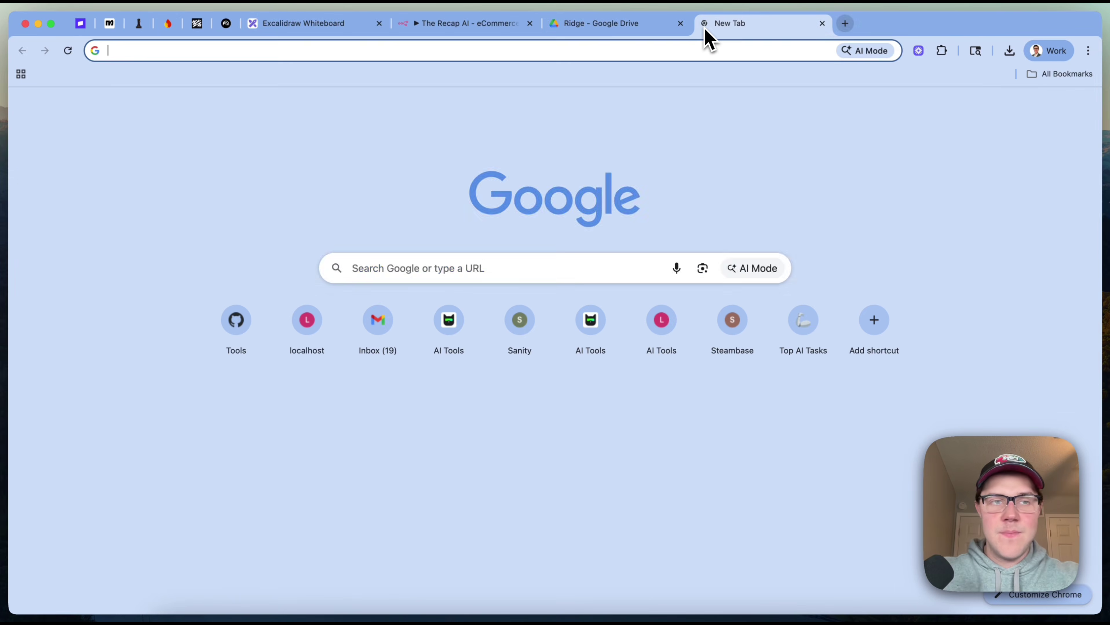
{"action": "type", "text": "google ai studio"}
{"action": "key", "text": "Return"}
{"action": "left_click", "coordinate": [232, 199]}
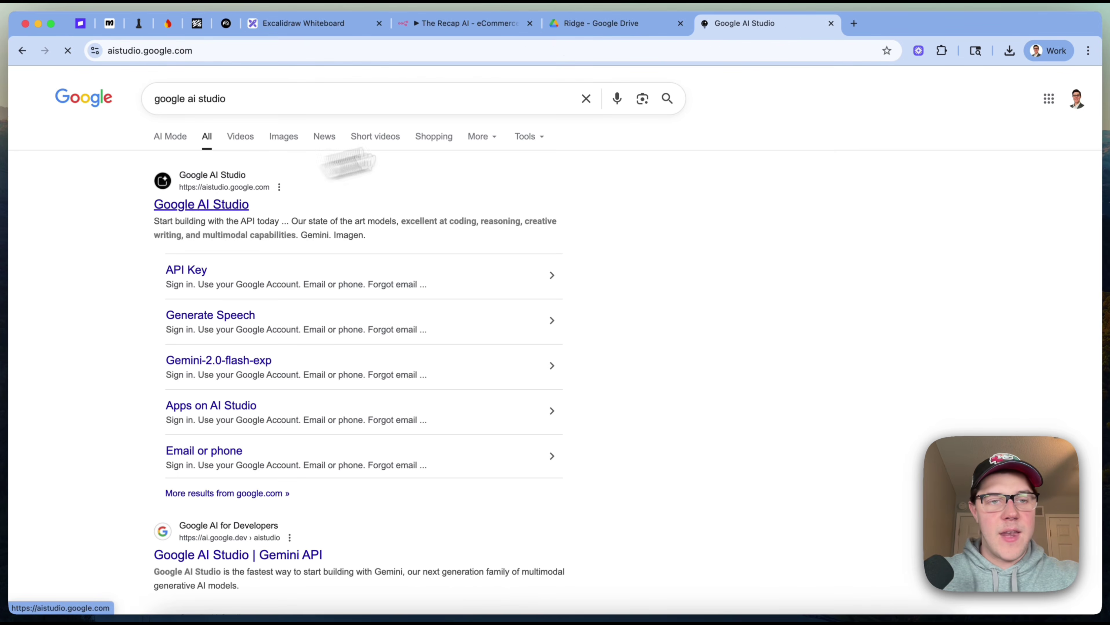
{"action": "left_click", "coordinate": [66, 544]}
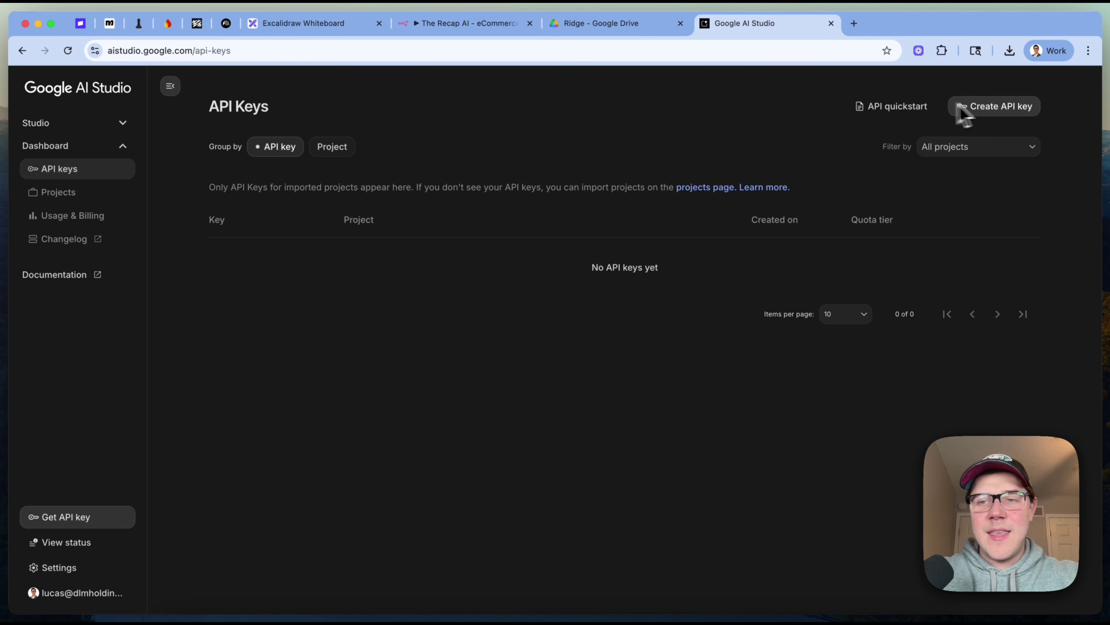
- Open the Gemini API quickstart and examine the x-goog-api-key header in the REST sample under "Make your first request"
{"action": "left_click", "coordinate": [887, 110]}
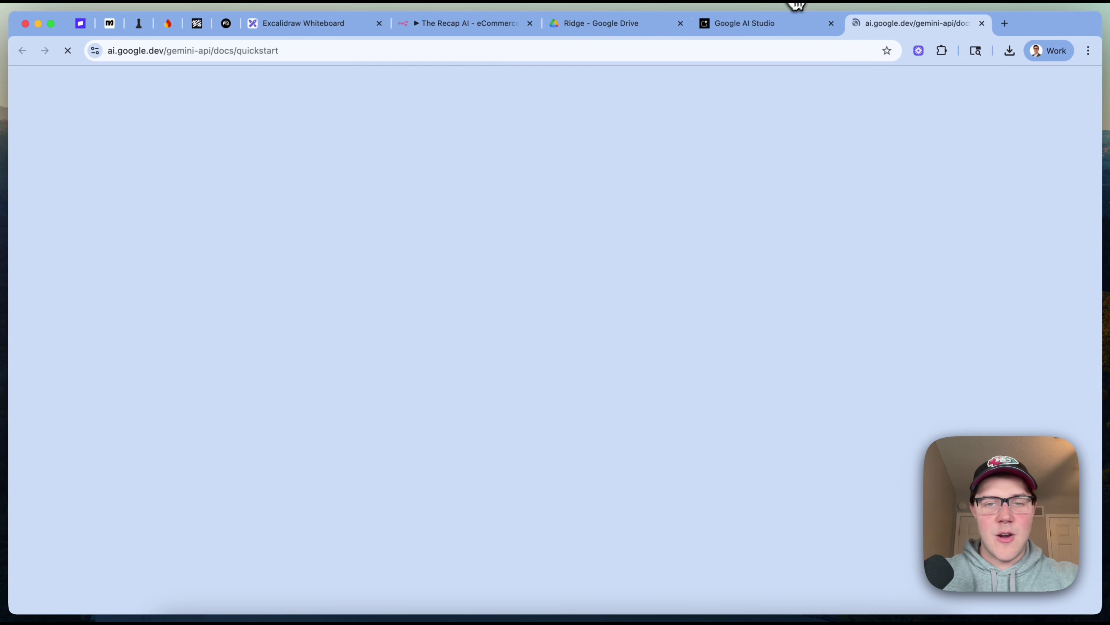
{"action": "scroll", "coordinate": [616, 293], "scroll_direction": "down", "scroll_amount": 10}
{"action": "scroll", "coordinate": [612, 288], "scroll_direction": "down", "scroll_amount": 1}
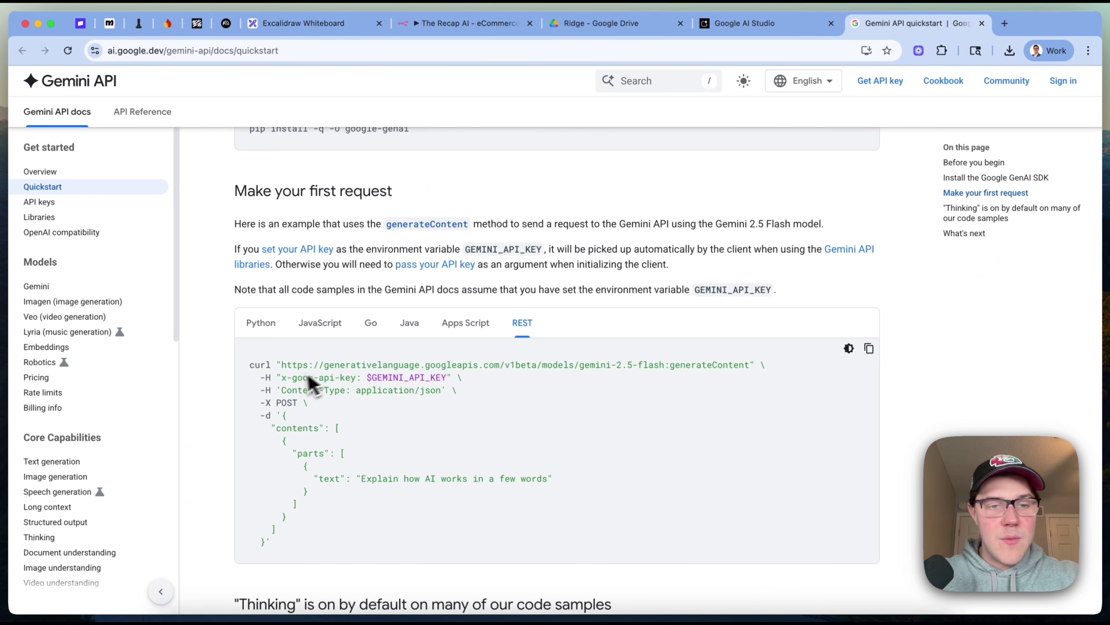
{"action": "left_click_drag", "start_coordinate": [281, 377], "coordinate": [456, 378]}
{"action": "left_click", "coordinate": [436, 439]}
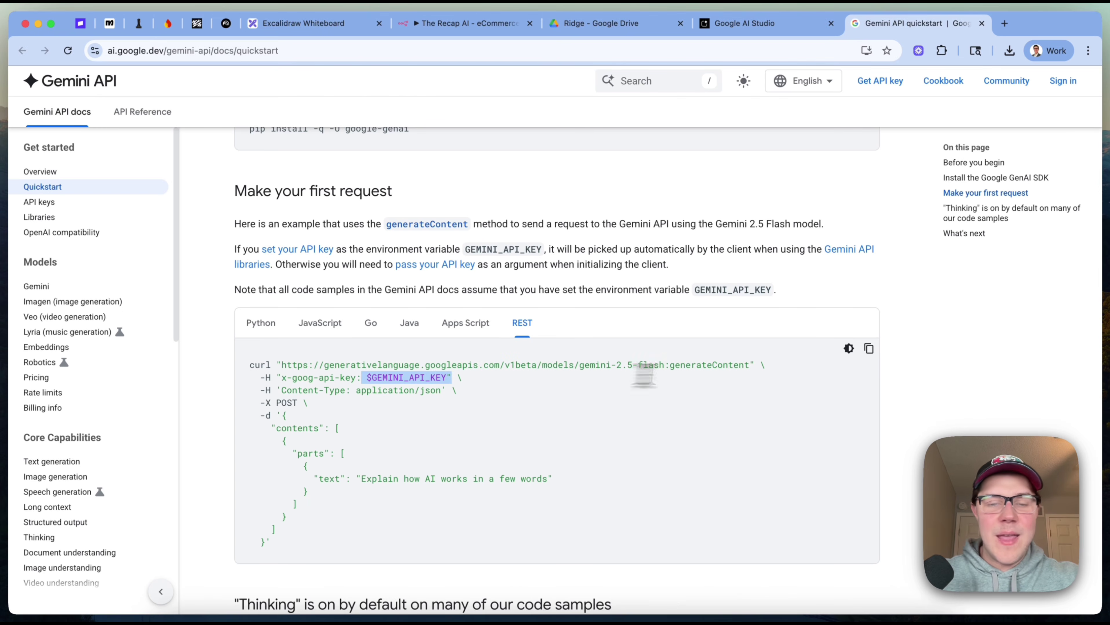
{"action": "left_click", "coordinate": [647, 382]}
- Return to the n8n workflow tab and select JSON as the request's body content type, specified Using JSON
{"action": "left_click", "coordinate": [501, 27]}
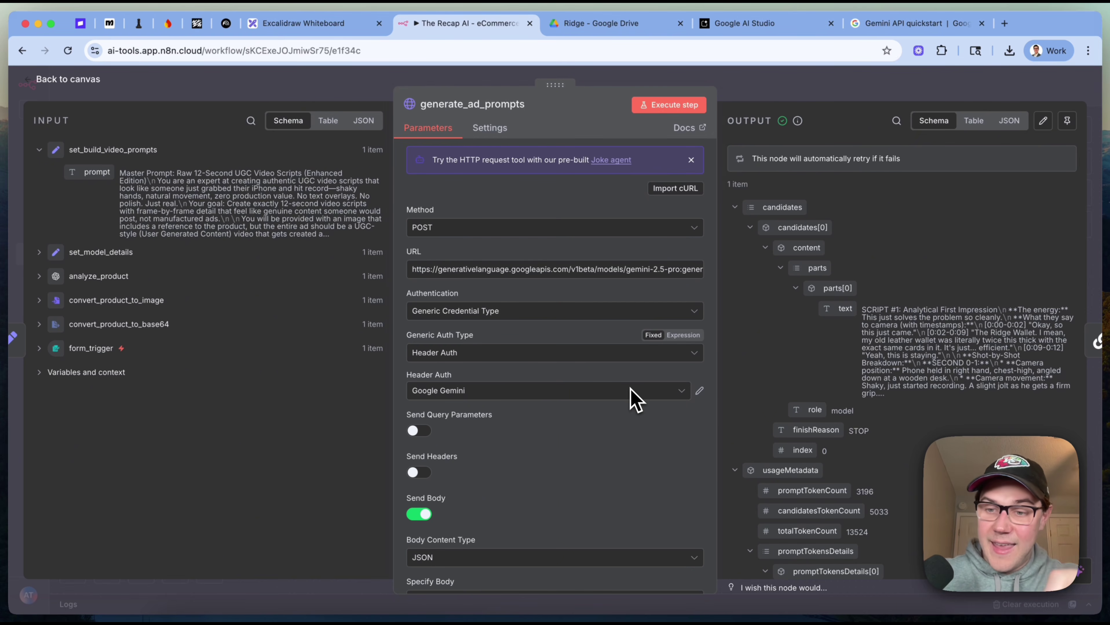
{"action": "scroll", "coordinate": [634, 400], "scroll_direction": "down", "scroll_amount": 1}
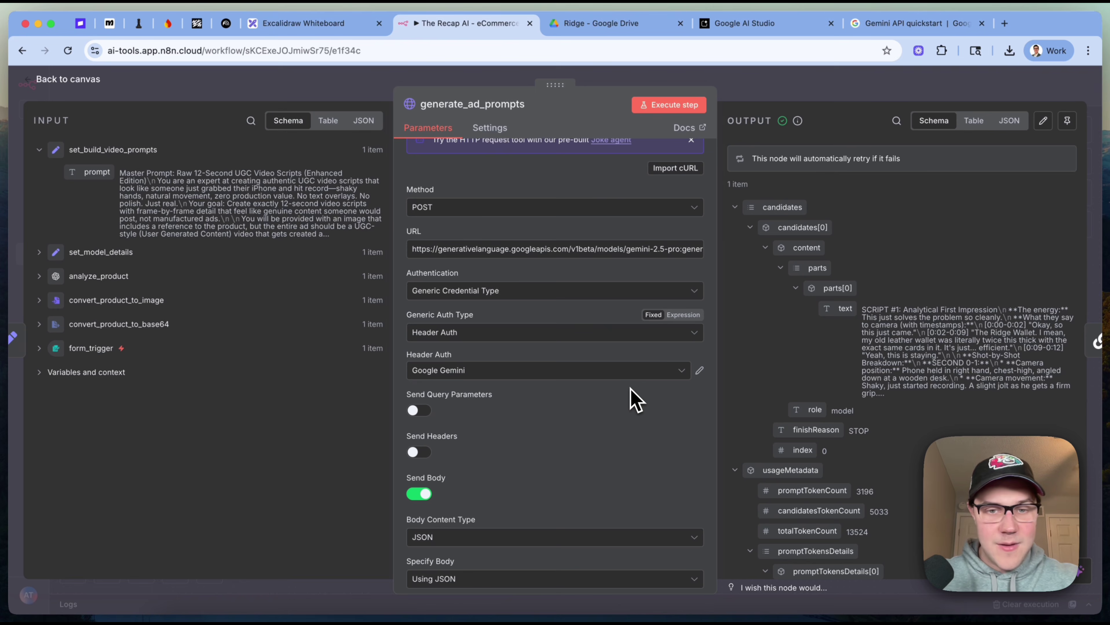
{"action": "scroll", "coordinate": [630, 390], "scroll_direction": "down", "scroll_amount": 1}
{"action": "scroll", "coordinate": [635, 399], "scroll_direction": "down", "scroll_amount": 5}
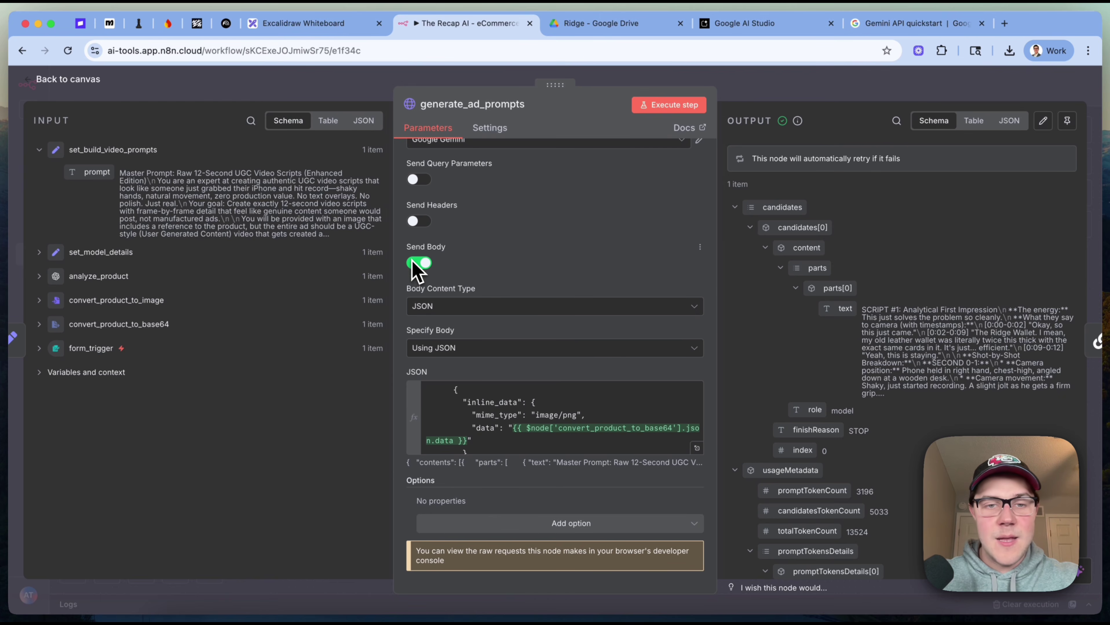
{"action": "left_click", "coordinate": [421, 309]}
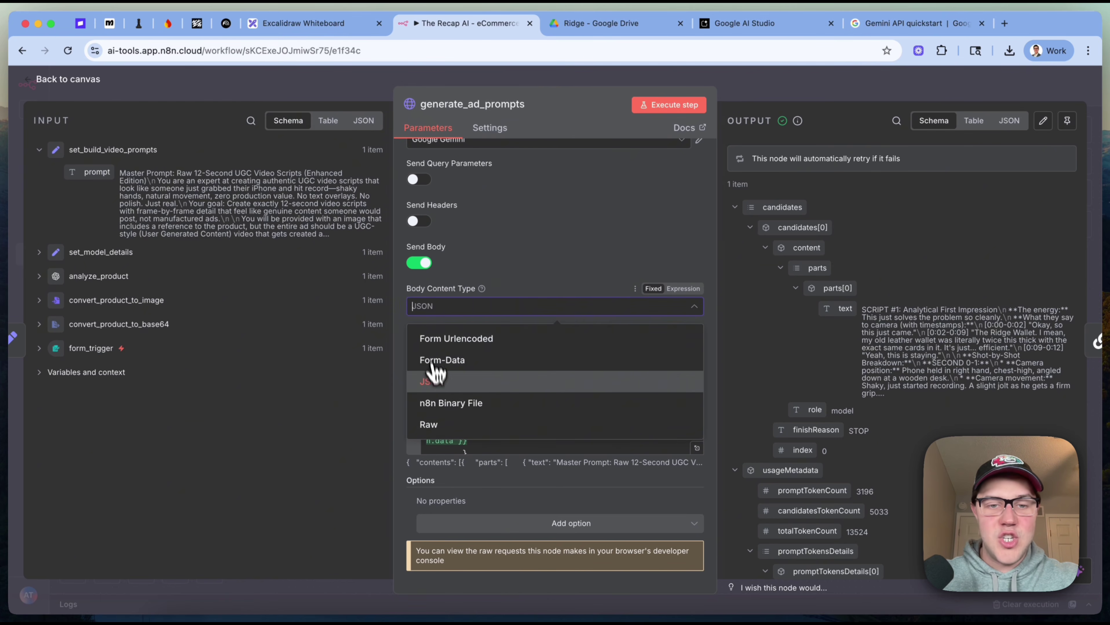
{"action": "left_click", "coordinate": [436, 385]}
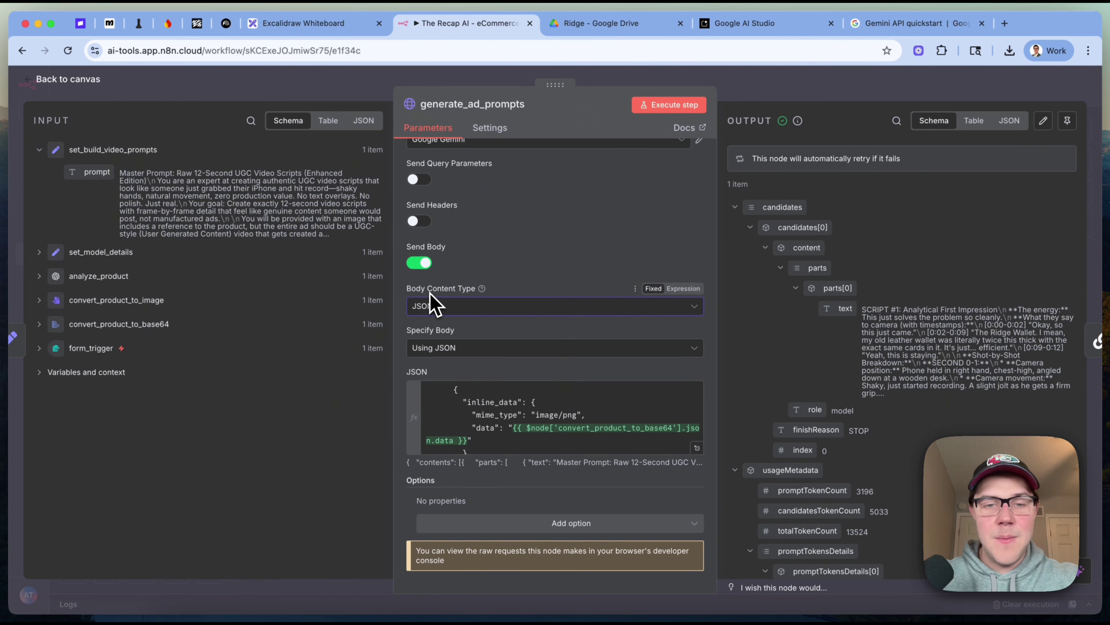
{"action": "left_click", "coordinate": [443, 351]}
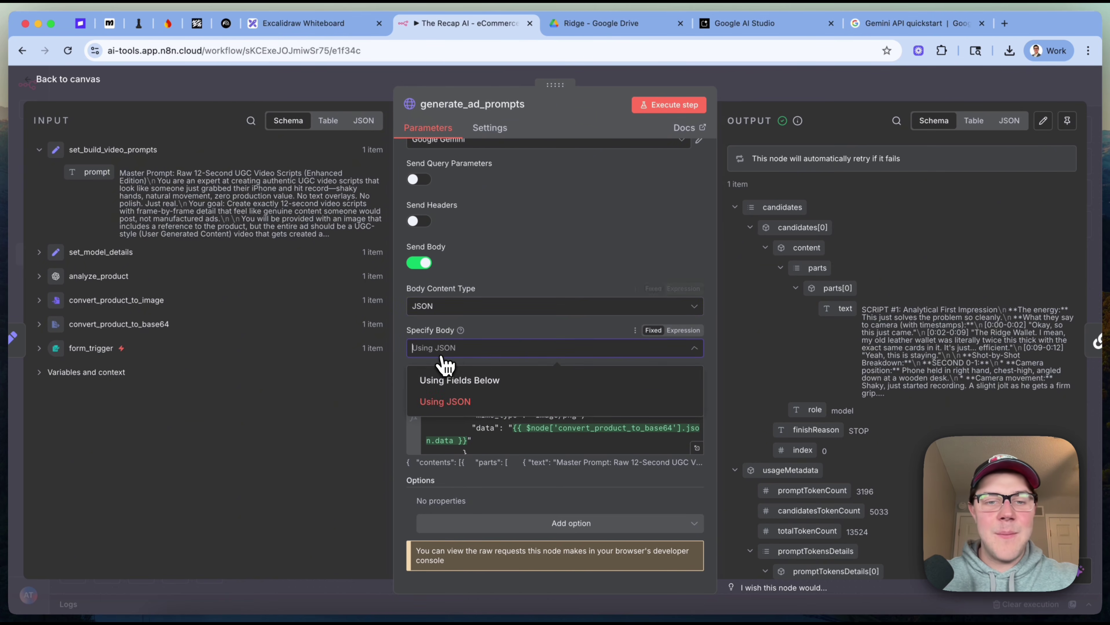
{"action": "left_click", "coordinate": [459, 405]}
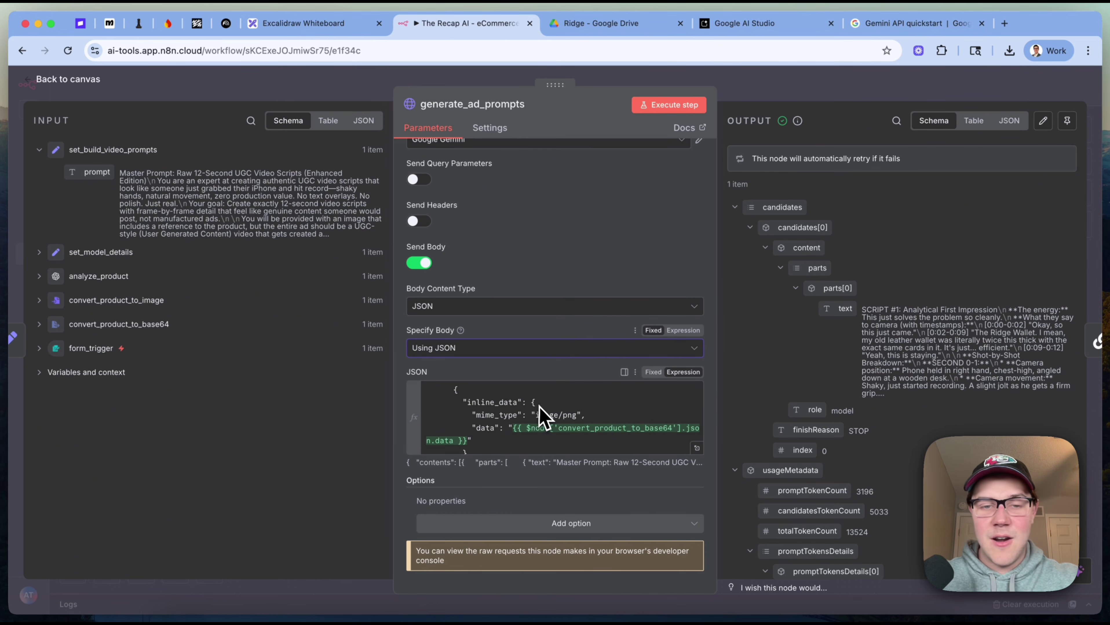
- Open the JSON body in the full expression editor and examine the structure of its contents and parts arrays
{"action": "left_click", "coordinate": [696, 448]}
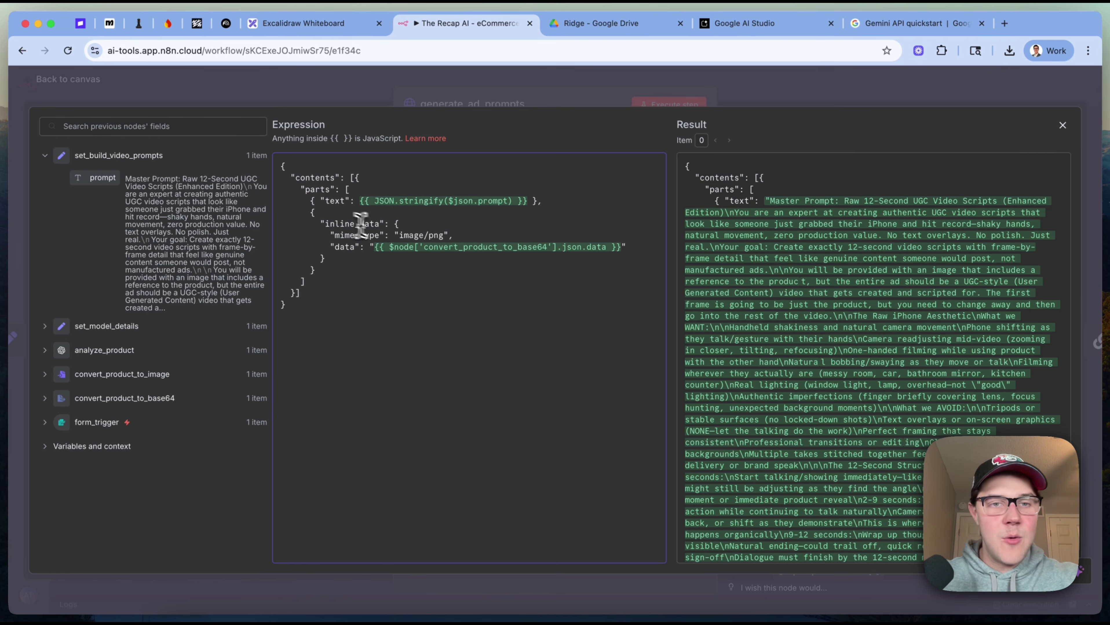
{"action": "key", "text": "super+a"}
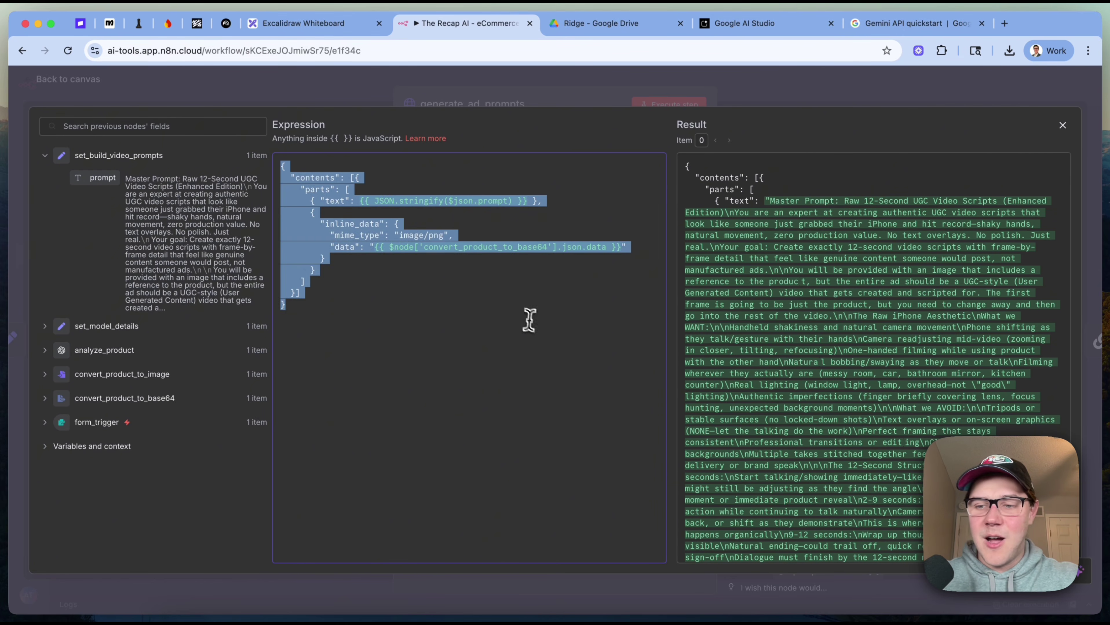
{"action": "left_click", "coordinate": [525, 306]}
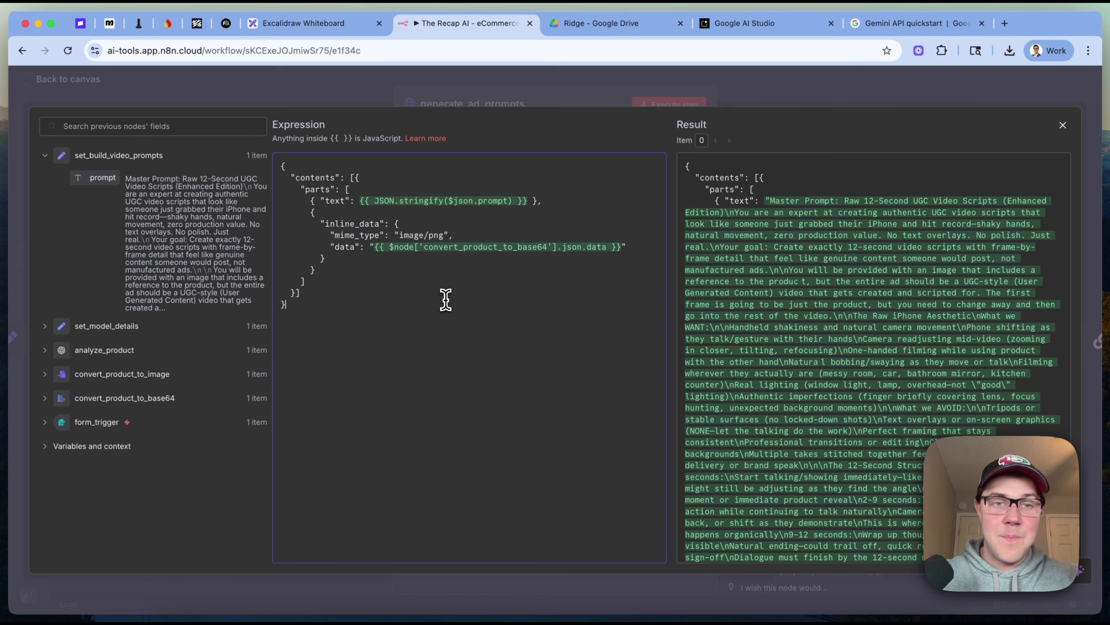
{"action": "left_click", "coordinate": [289, 178]}
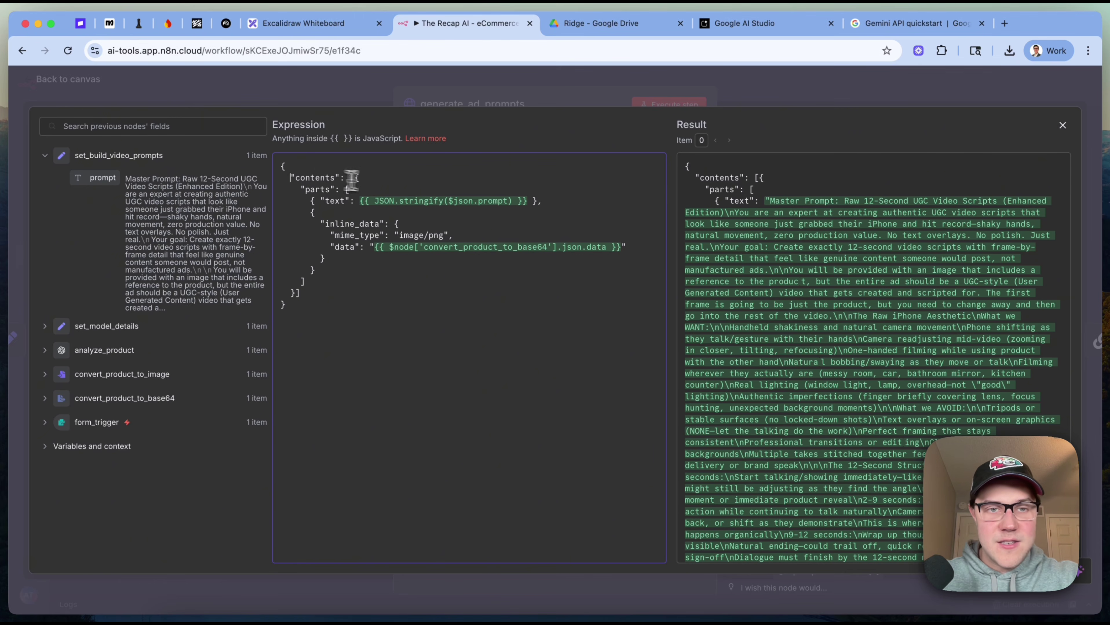
{"action": "left_click_drag", "start_coordinate": [351, 180], "coordinate": [391, 183]}
{"action": "left_click", "coordinate": [318, 253]}
{"action": "left_click_drag", "start_coordinate": [301, 189], "coordinate": [372, 191]}
{"action": "left_click", "coordinate": [370, 191]}
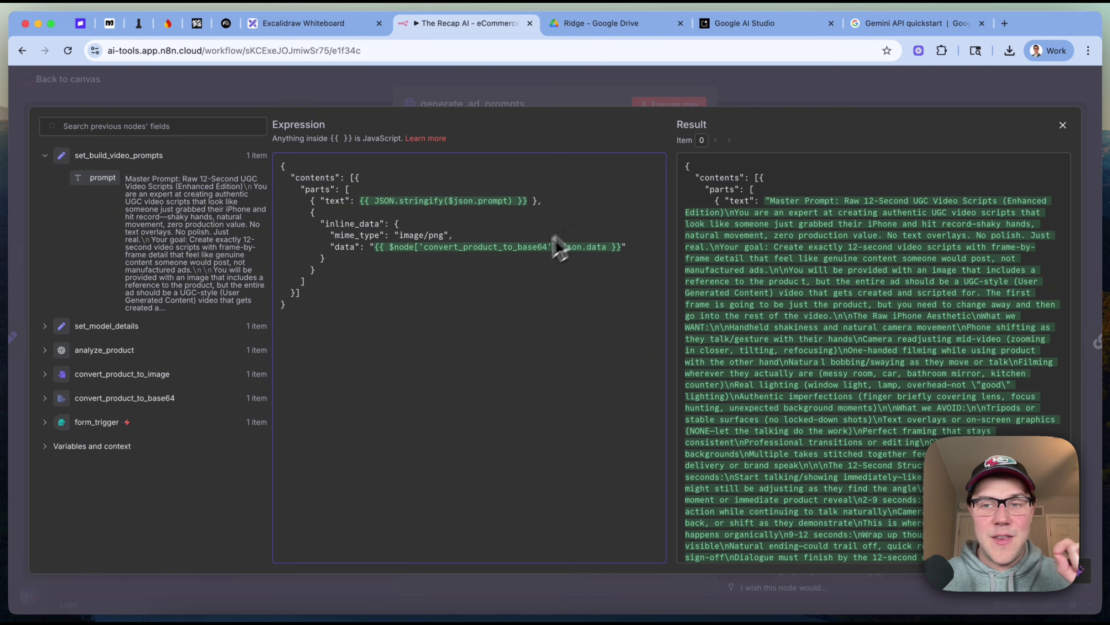
- Check the resolved prompt text and its JSON.stringify($json.prompt) expression, and return to the workflow canvas
{"action": "scroll", "coordinate": [886, 329], "scroll_direction": "down", "scroll_amount": 20}
{"action": "scroll", "coordinate": [891, 328], "scroll_direction": "up", "scroll_amount": 20}
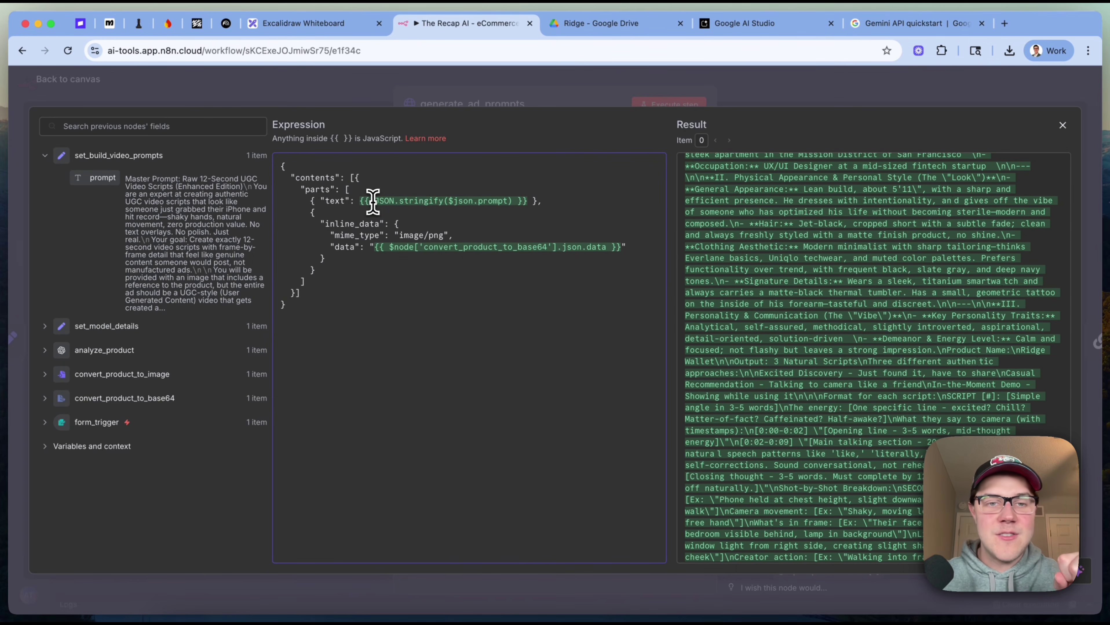
{"action": "left_click_drag", "start_coordinate": [372, 202], "coordinate": [437, 202]}
{"action": "left_click", "coordinate": [551, 349]}
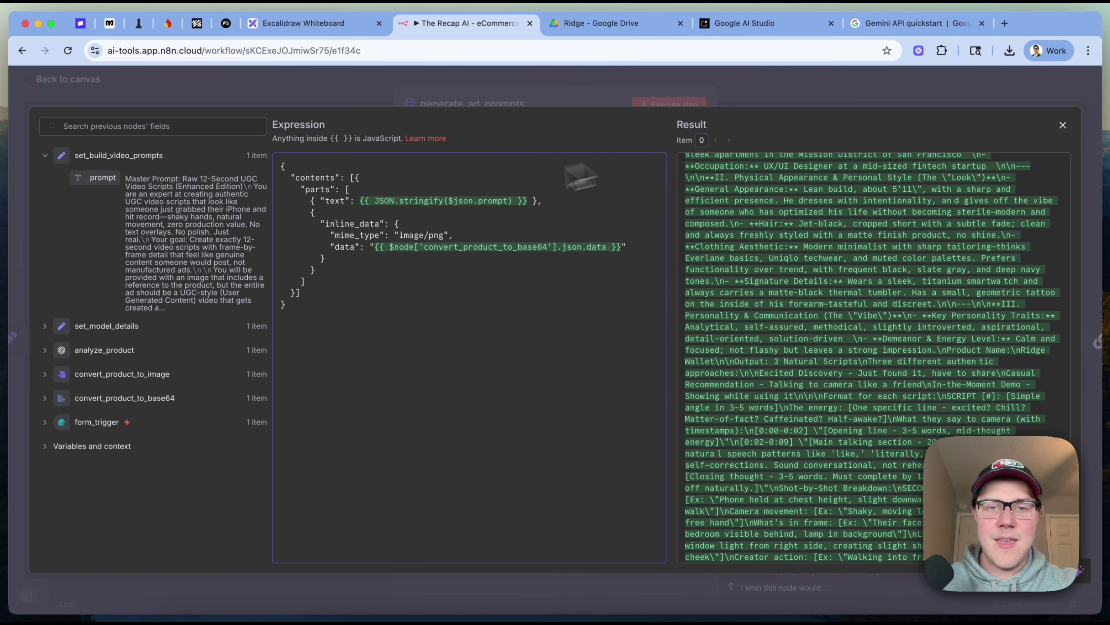
{"action": "left_click", "coordinate": [420, 260]}
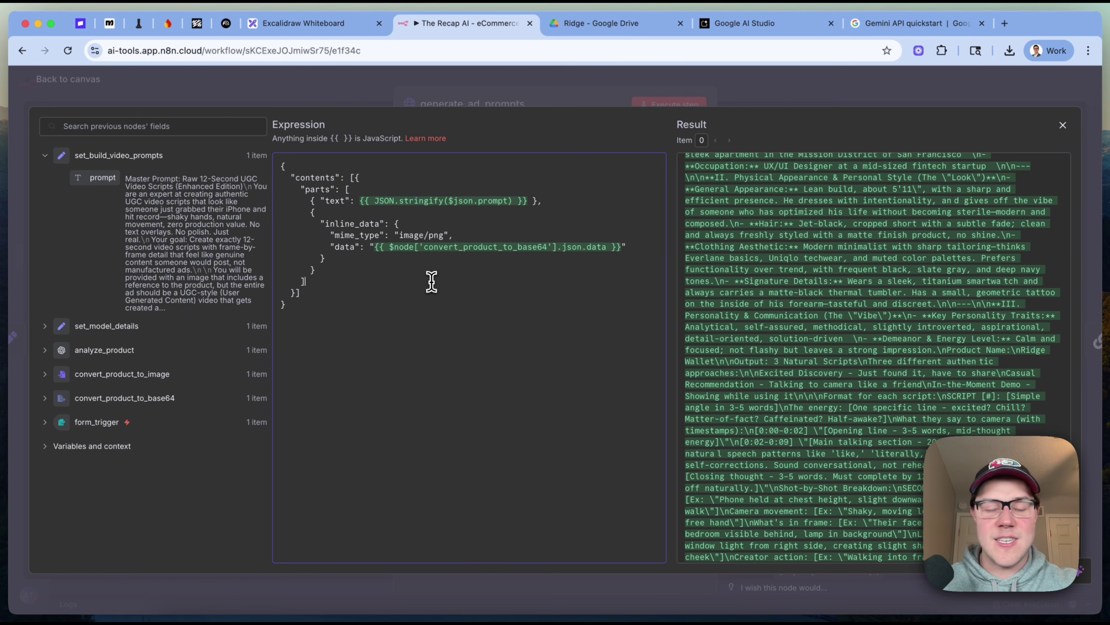
{"action": "left_click", "coordinate": [904, 104]}
{"action": "left_click", "coordinate": [929, 89]}
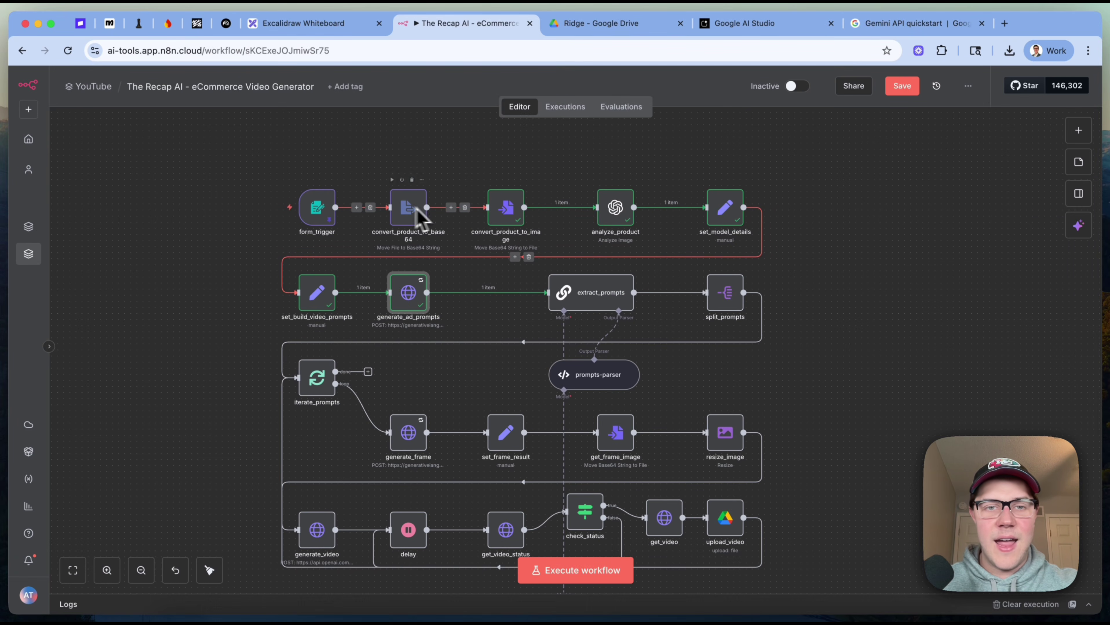
- Reopen the generate_ad_prompts node's JSON body expression and look through the resolved base64 product image data
{"action": "double_click", "coordinate": [402, 302]}
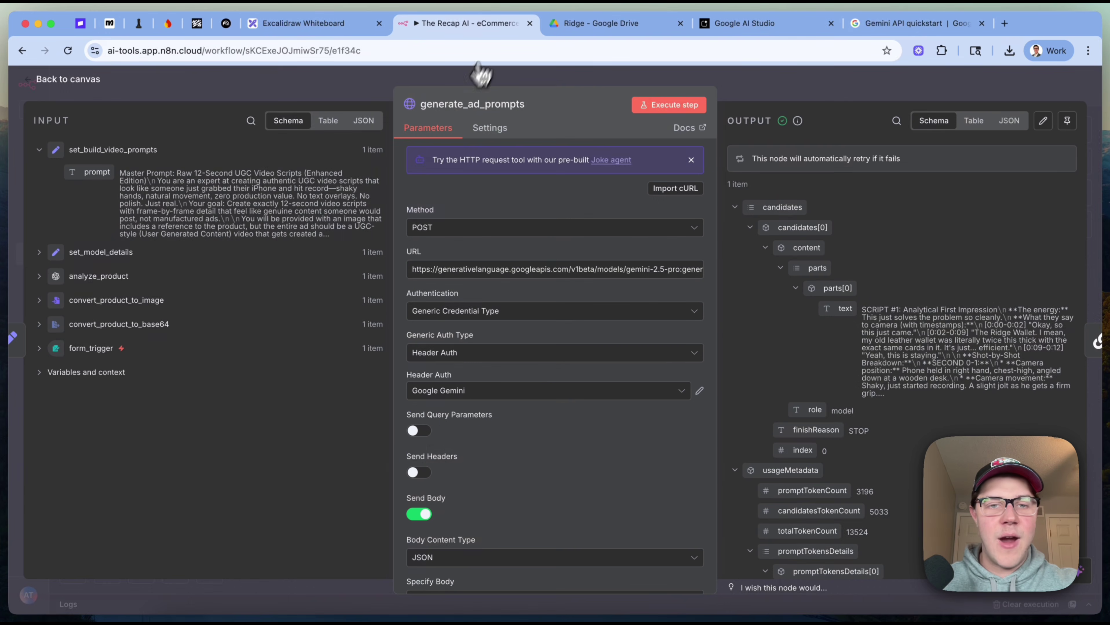
{"action": "scroll", "coordinate": [611, 311], "scroll_direction": "down", "scroll_amount": 5}
{"action": "left_click", "coordinate": [698, 454]}
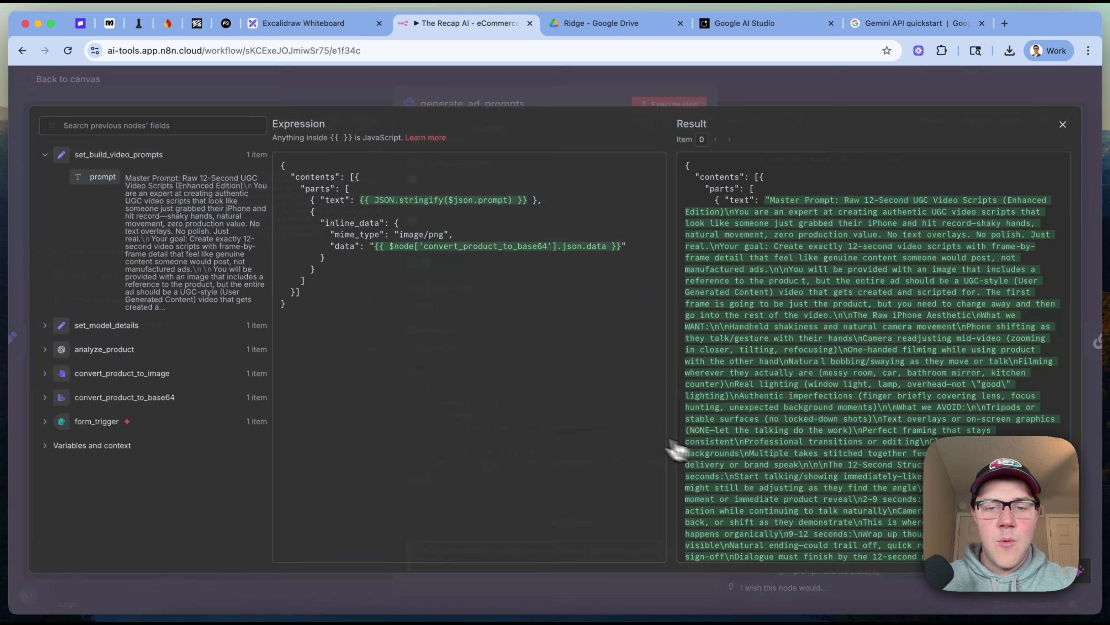
{"action": "scroll", "coordinate": [931, 423], "scroll_direction": "down", "scroll_amount": 15}
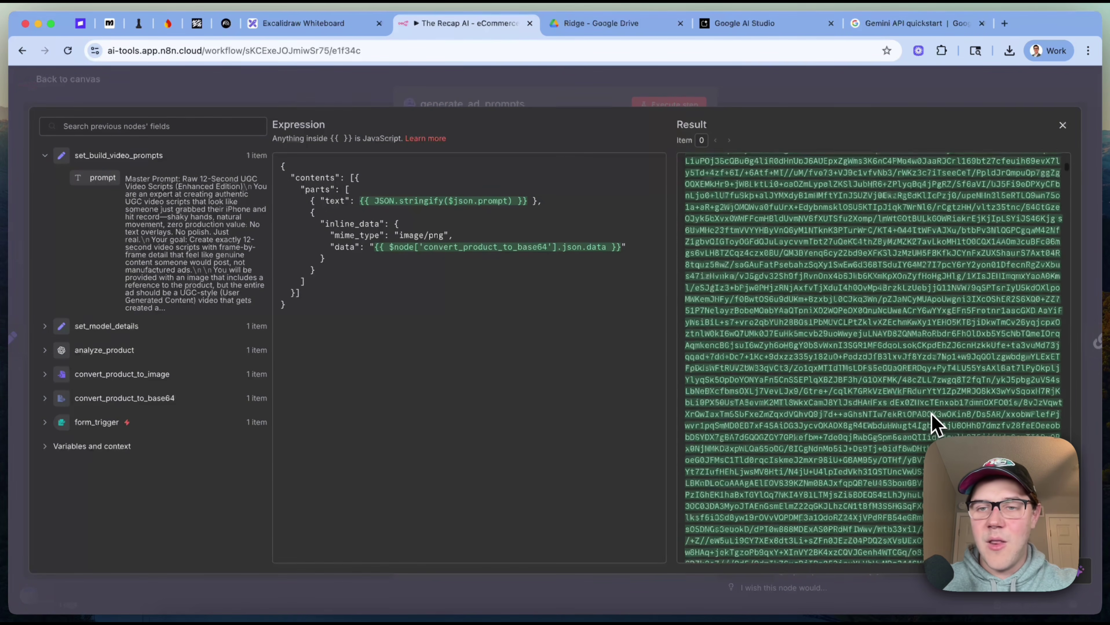
{"action": "scroll", "coordinate": [932, 423], "scroll_direction": "down", "scroll_amount": 10}
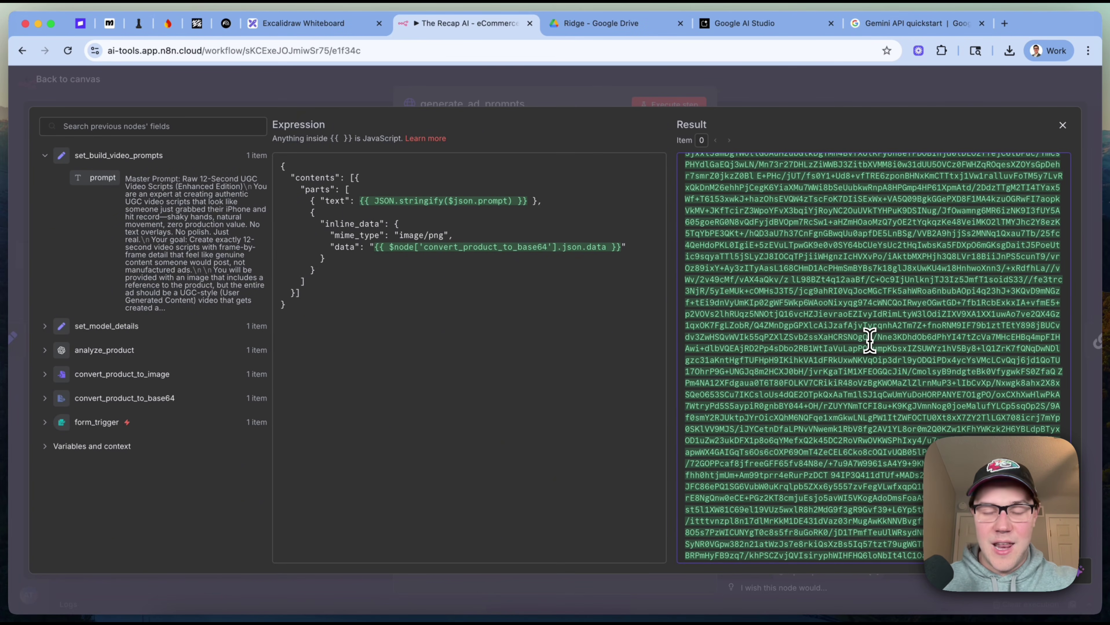
{"action": "scroll", "coordinate": [870, 340], "scroll_direction": "down", "scroll_amount": 6}
{"action": "scroll", "coordinate": [869, 339], "scroll_direction": "down", "scroll_amount": 20}
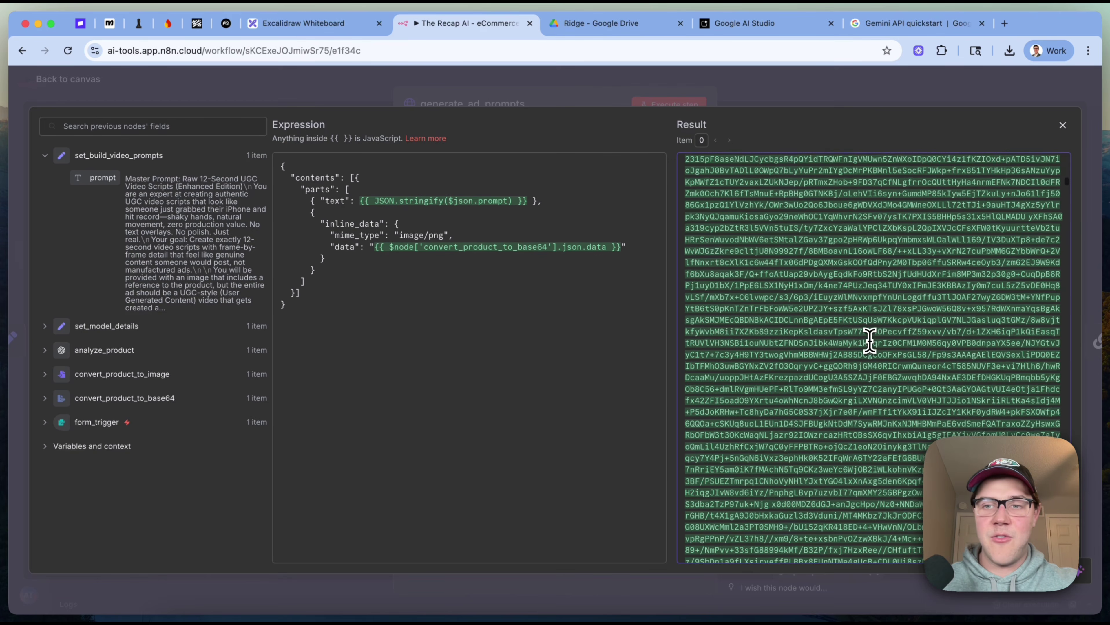
- Finish checking the base64 image data, return to the workflow canvas, and execute the extract_prompts node
{"action": "scroll", "coordinate": [870, 339], "scroll_direction": "down", "scroll_amount": 2}
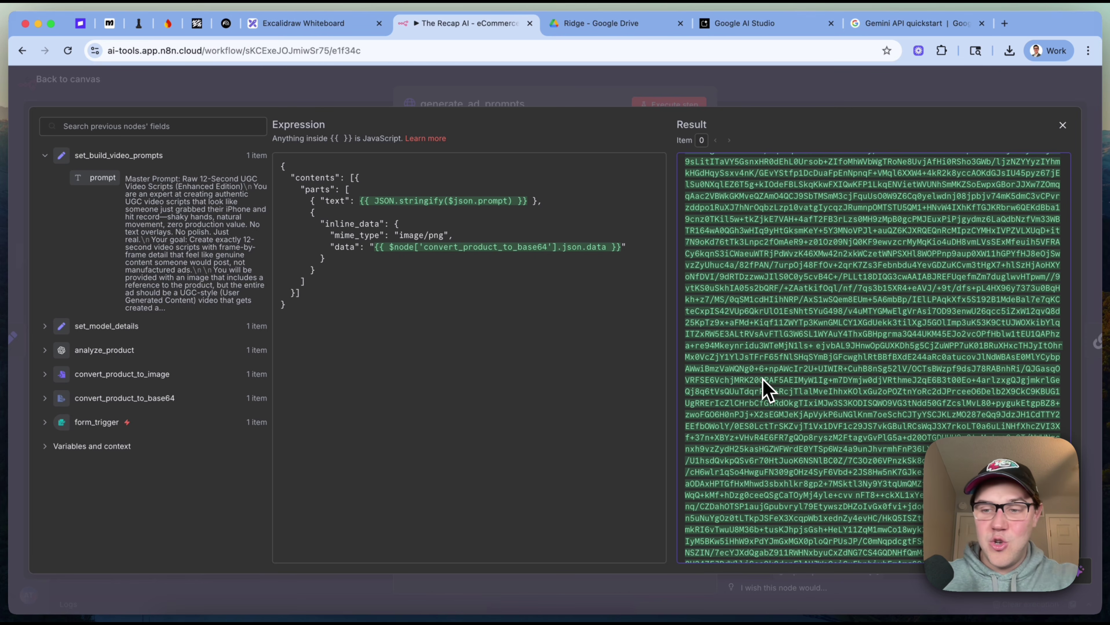
{"action": "left_click", "coordinate": [861, 83]}
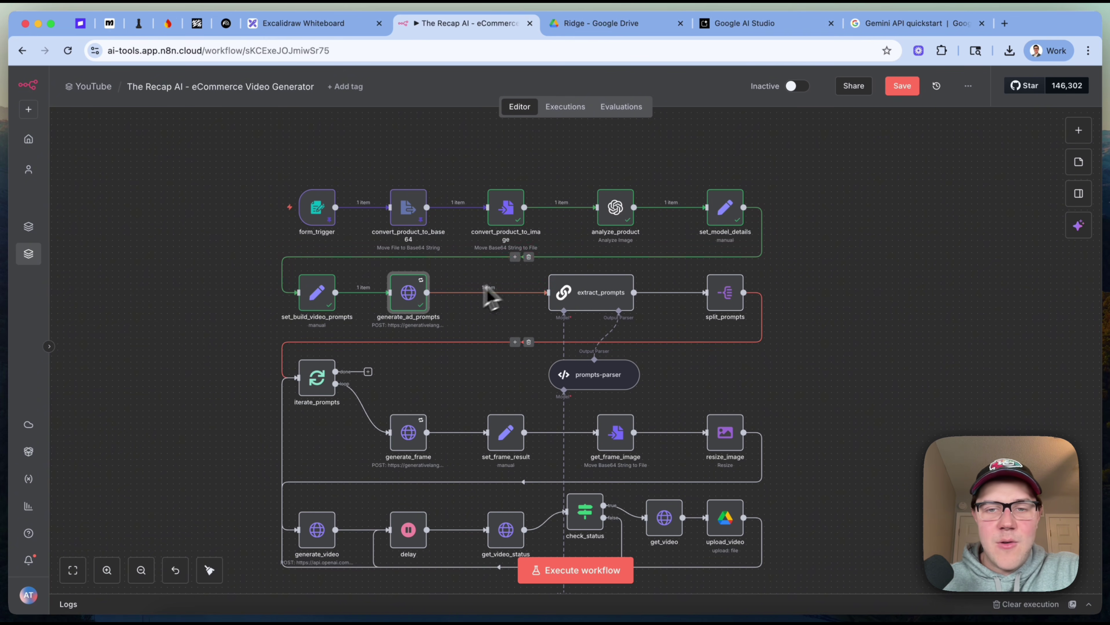
{"action": "right_click", "coordinate": [589, 301]}
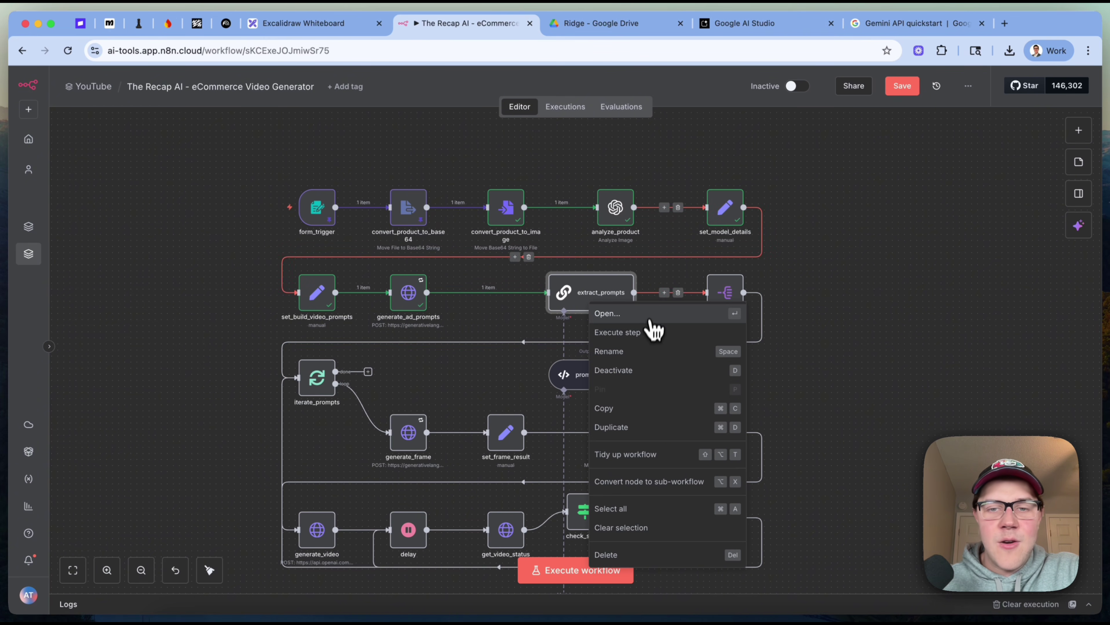
{"action": "left_click", "coordinate": [648, 329]}
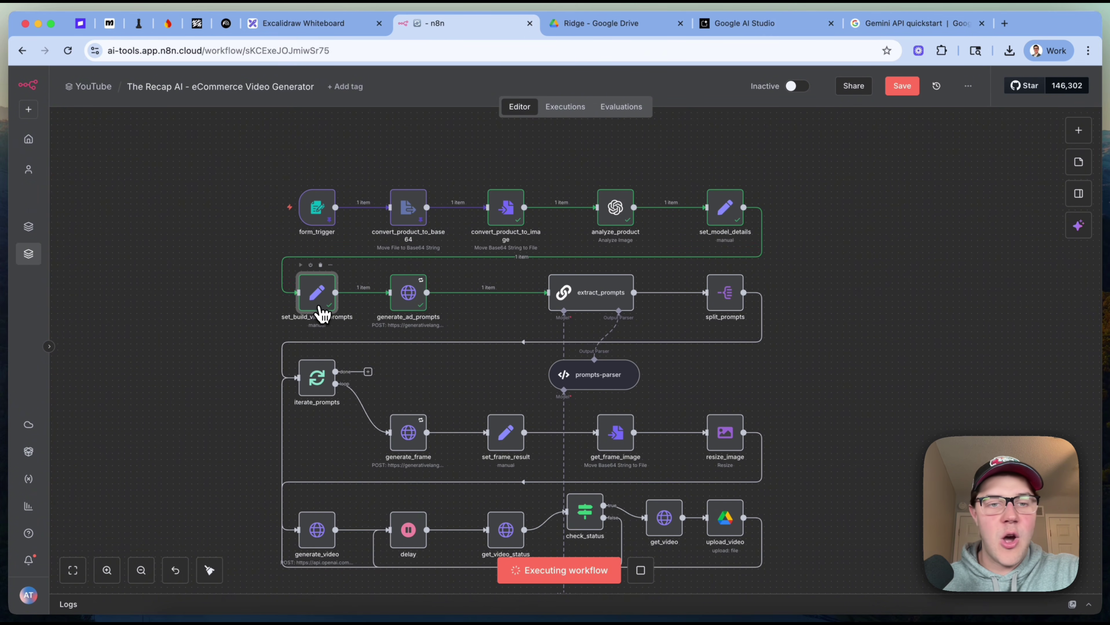
- Review the master prompt in the set_build_video_prompts node's full expression editor and return to the workflow canvas
{"action": "double_click", "coordinate": [319, 308]}
{"action": "left_click", "coordinate": [693, 305]}
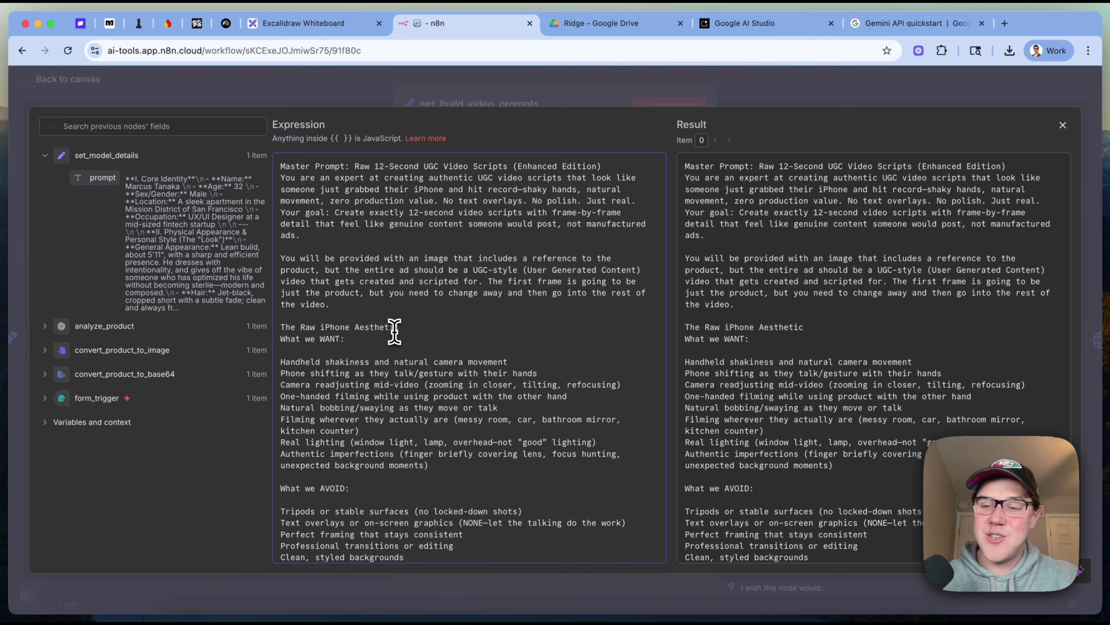
{"action": "left_click", "coordinate": [796, 94]}
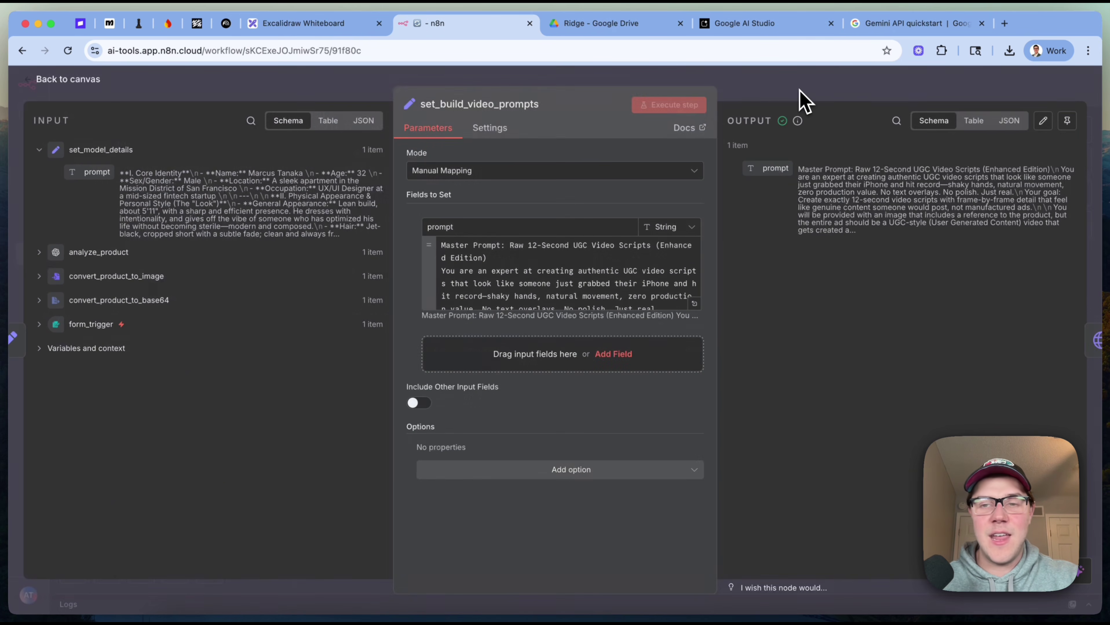
{"action": "left_click", "coordinate": [798, 92]}
{"action": "scroll", "coordinate": [648, 333], "scroll_direction": "down", "scroll_amount": 2}
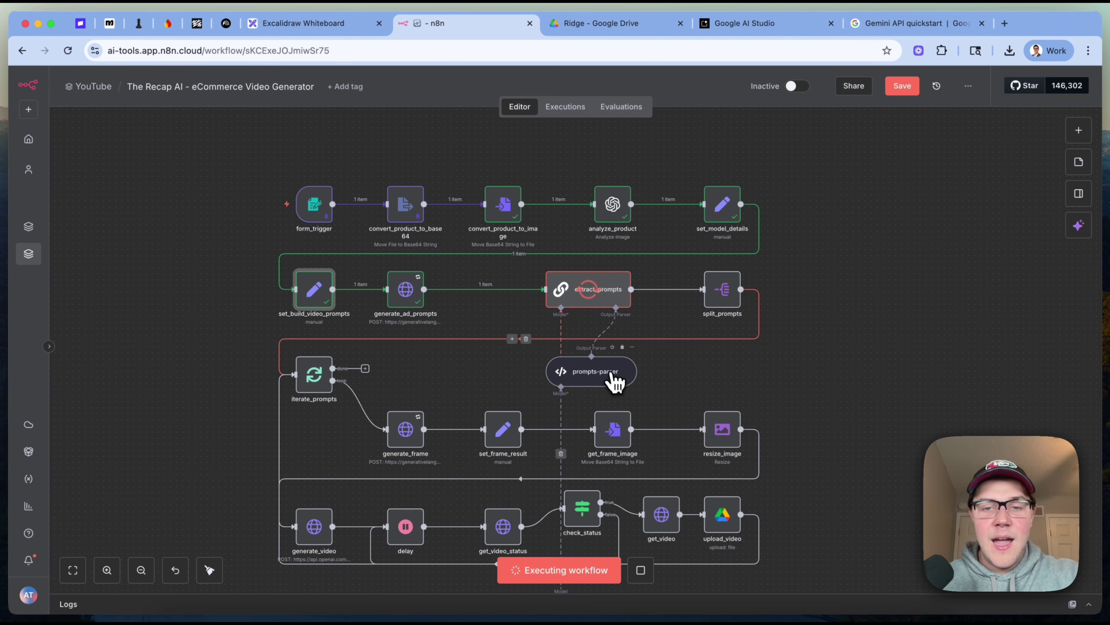
- Look at the prompts-parser settings and examine the extract_prompts user message, including its {{ $json.candidates[0].content.parts[0].text }} expression
{"action": "double_click", "coordinate": [613, 373]}
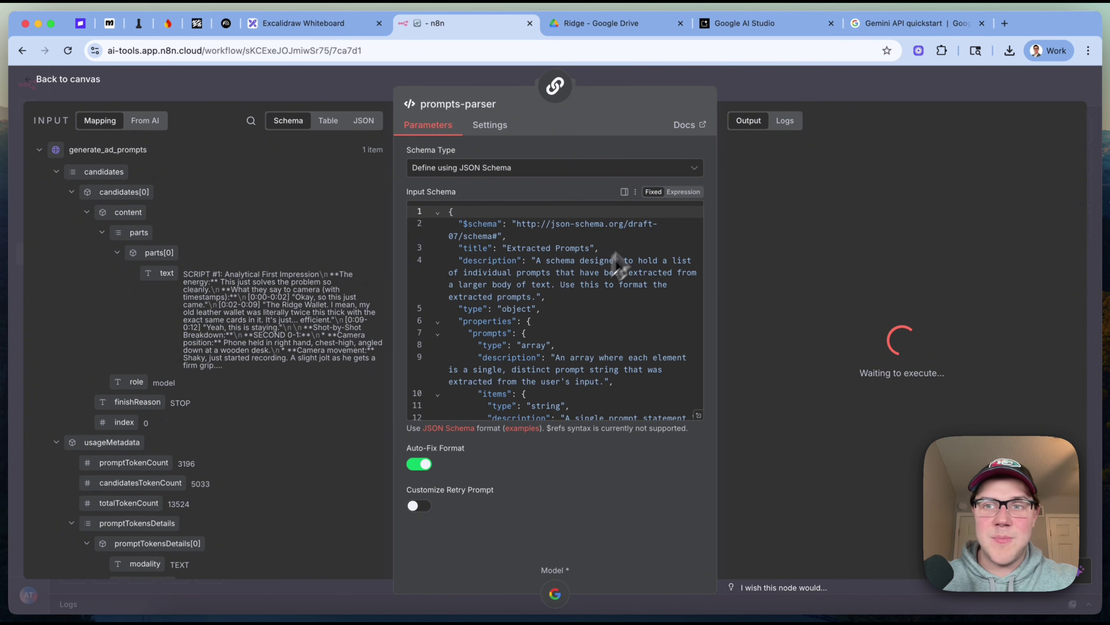
{"action": "left_click", "coordinate": [835, 103]}
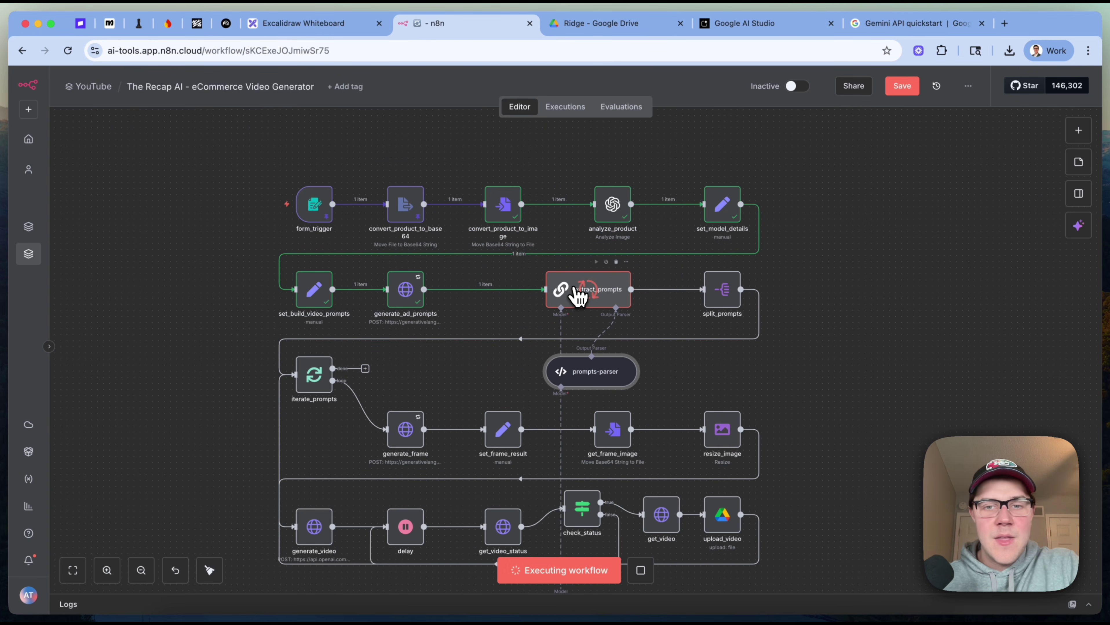
{"action": "double_click", "coordinate": [582, 292]}
{"action": "left_click", "coordinate": [696, 300]}
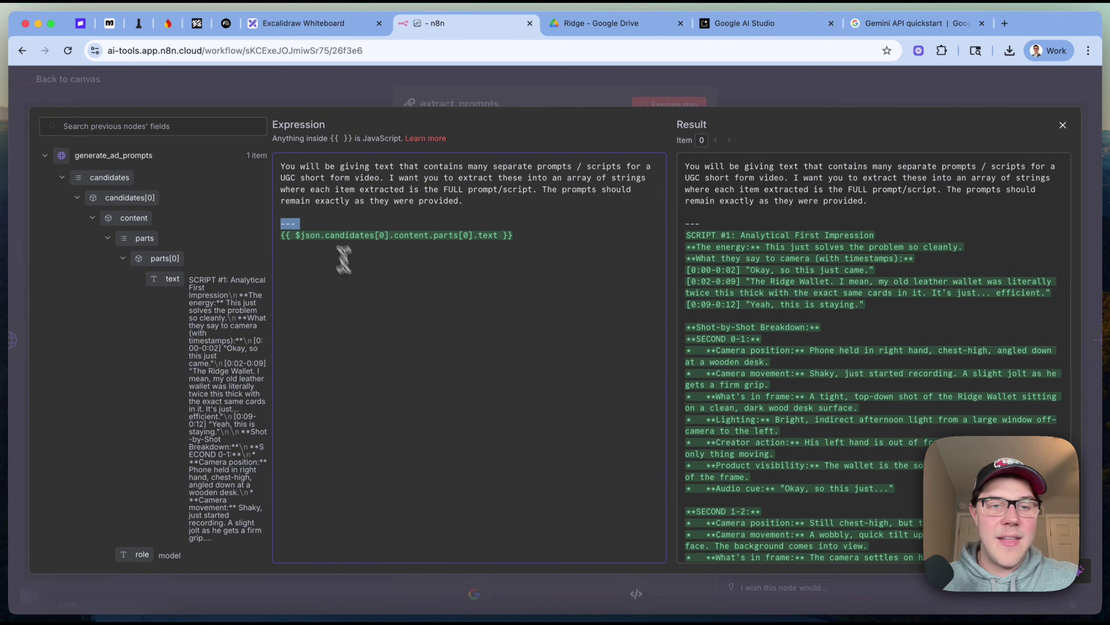
{"action": "triple_click", "coordinate": [529, 239]}
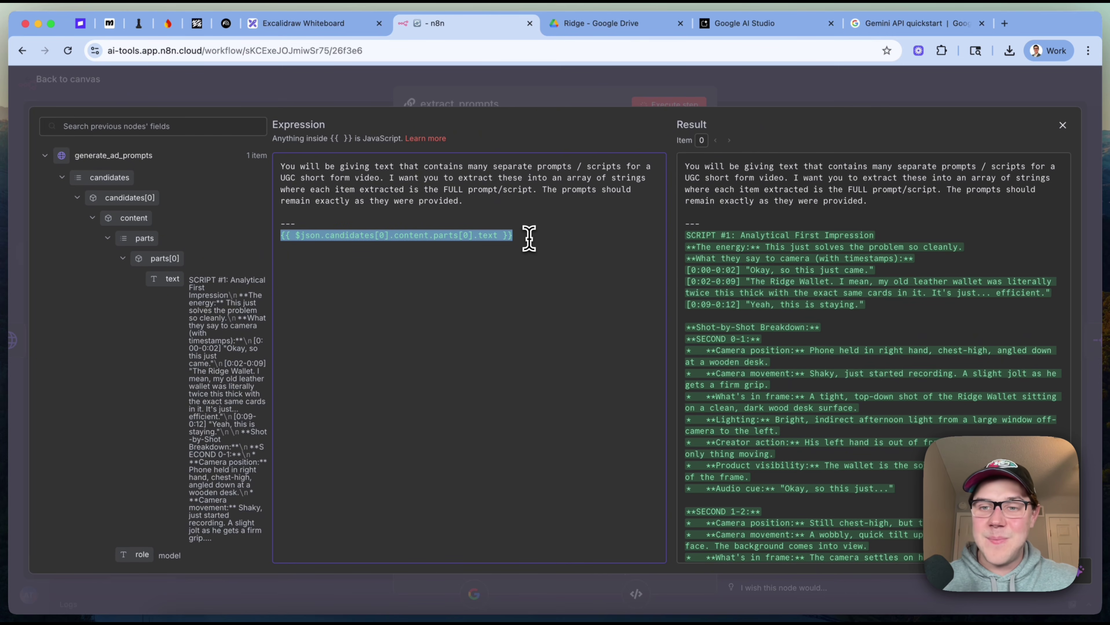
- Read through the resolved scripts in the extract_prompts message result, from SCRIPT #1 to the end, and return to the canvas
{"action": "left_click", "coordinate": [831, 267]}
{"action": "scroll", "coordinate": [859, 267], "scroll_direction": "down", "scroll_amount": 2}
{"action": "scroll", "coordinate": [859, 268], "scroll_direction": "up", "scroll_amount": 2}
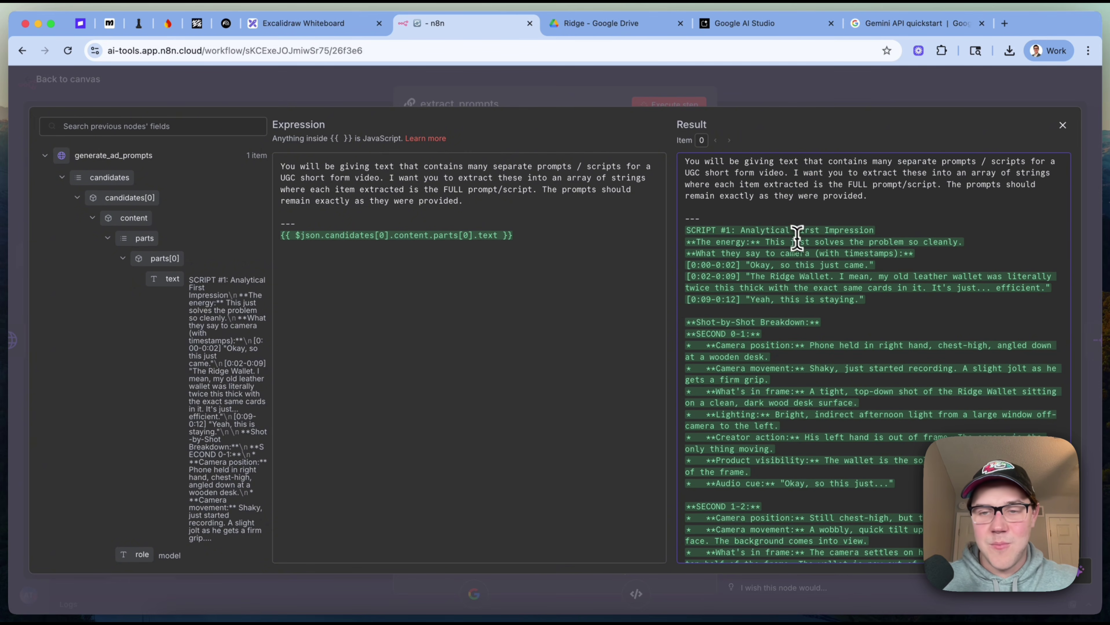
{"action": "scroll", "coordinate": [932, 346], "scroll_direction": "down", "scroll_amount": 15}
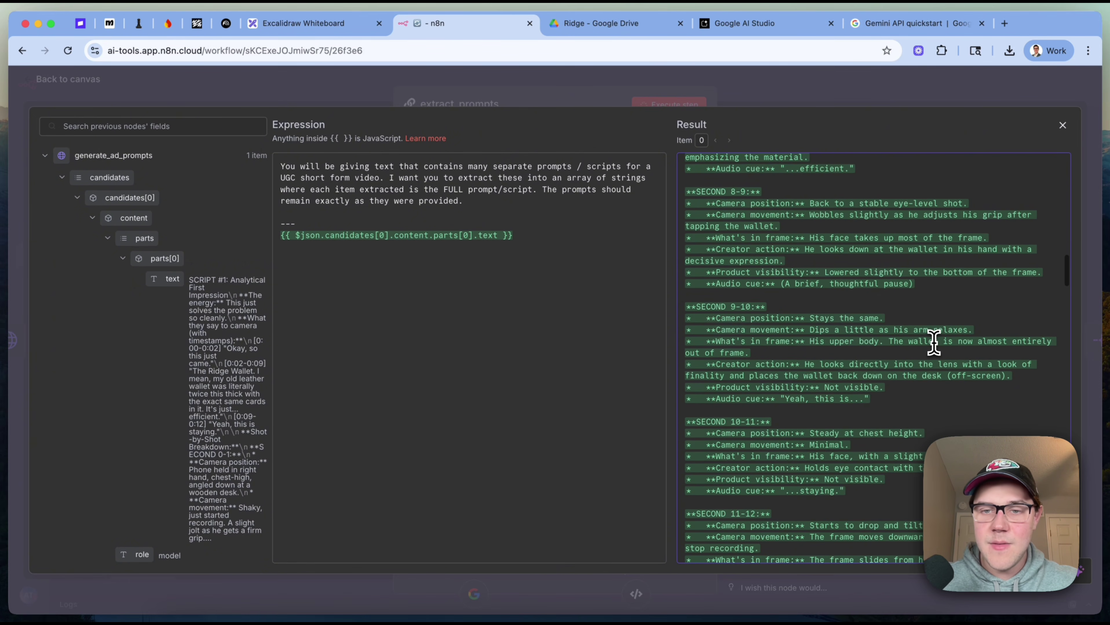
{"action": "scroll", "coordinate": [932, 342], "scroll_direction": "down", "scroll_amount": 10}
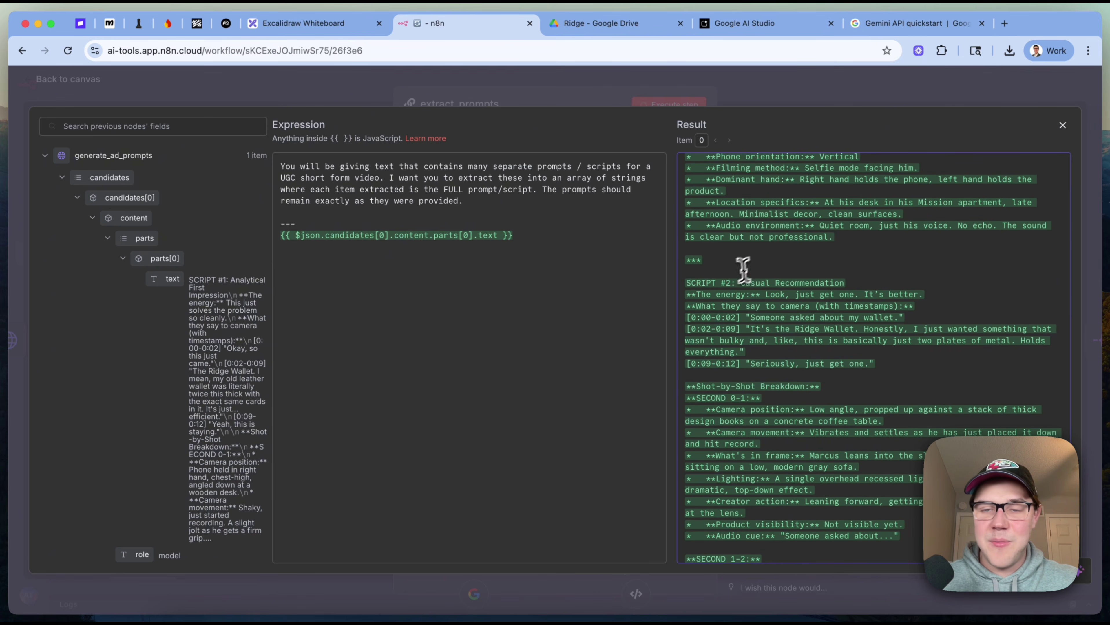
{"action": "triple_click", "coordinate": [730, 283]}
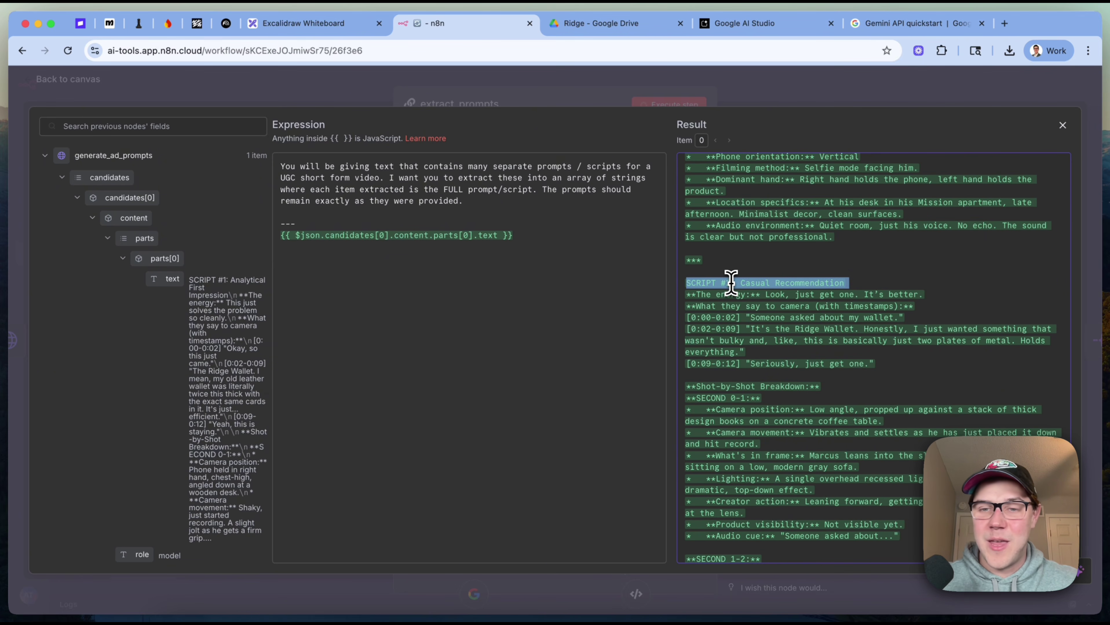
{"action": "scroll", "coordinate": [730, 283], "scroll_direction": "down", "scroll_amount": 15}
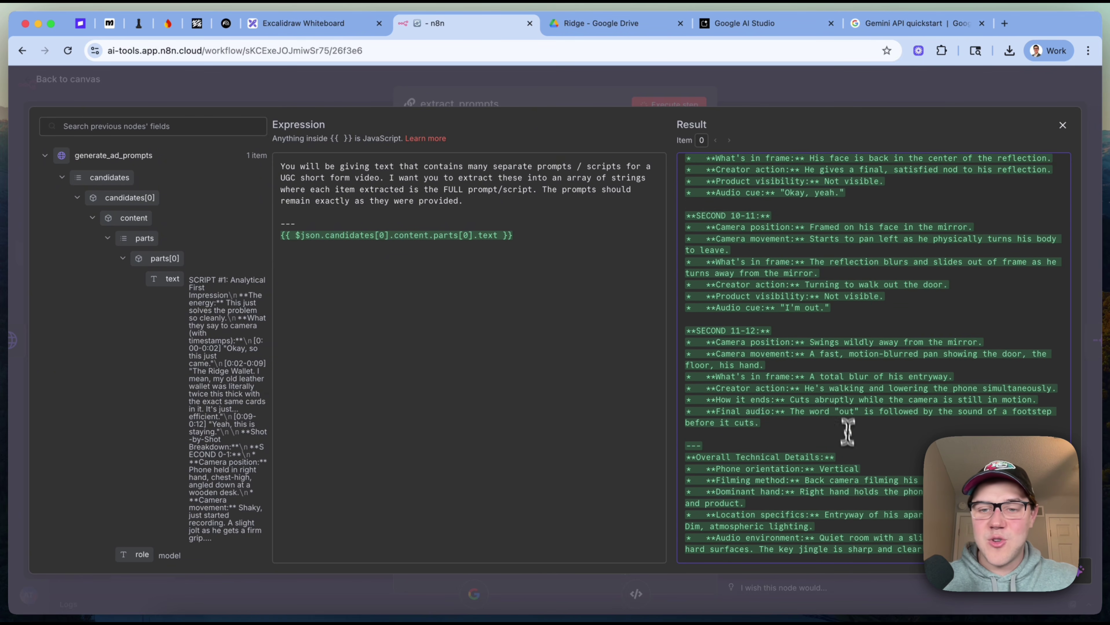
{"action": "left_click", "coordinate": [1062, 125]}
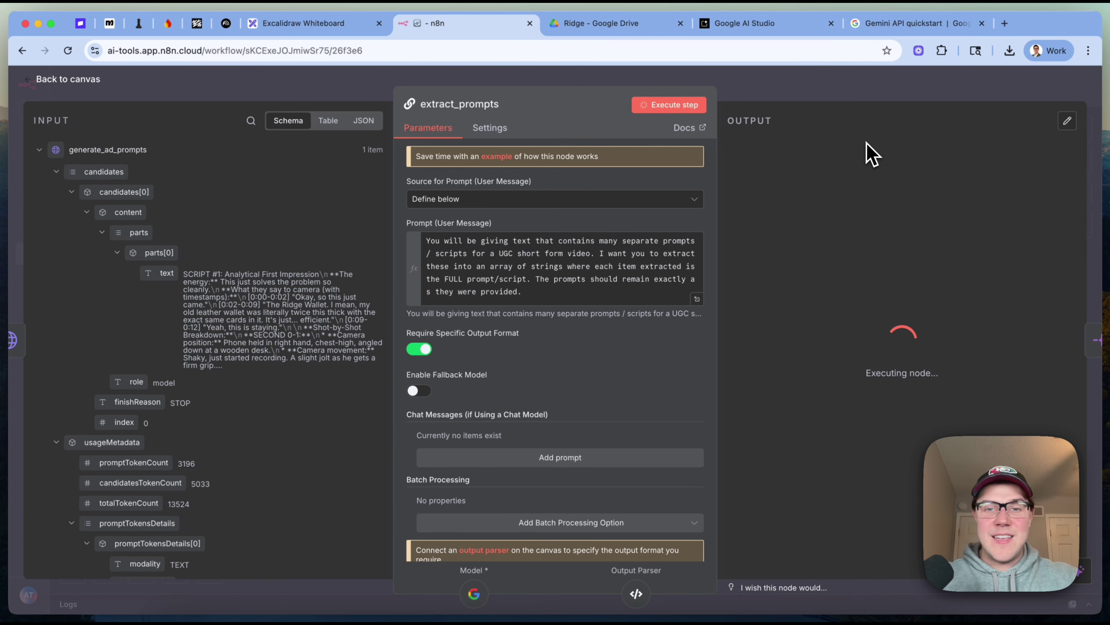
{"action": "left_click", "coordinate": [916, 93]}
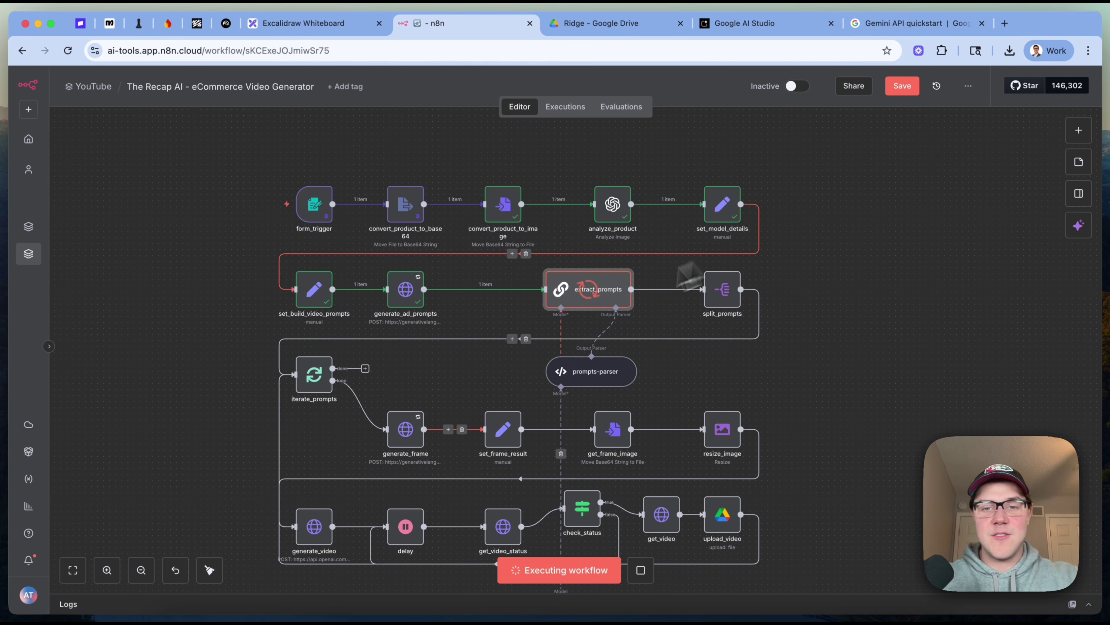
- Open the prompts-parser node's input schema in the full editor and look over its overall structure
{"action": "left_click", "coordinate": [600, 380]}
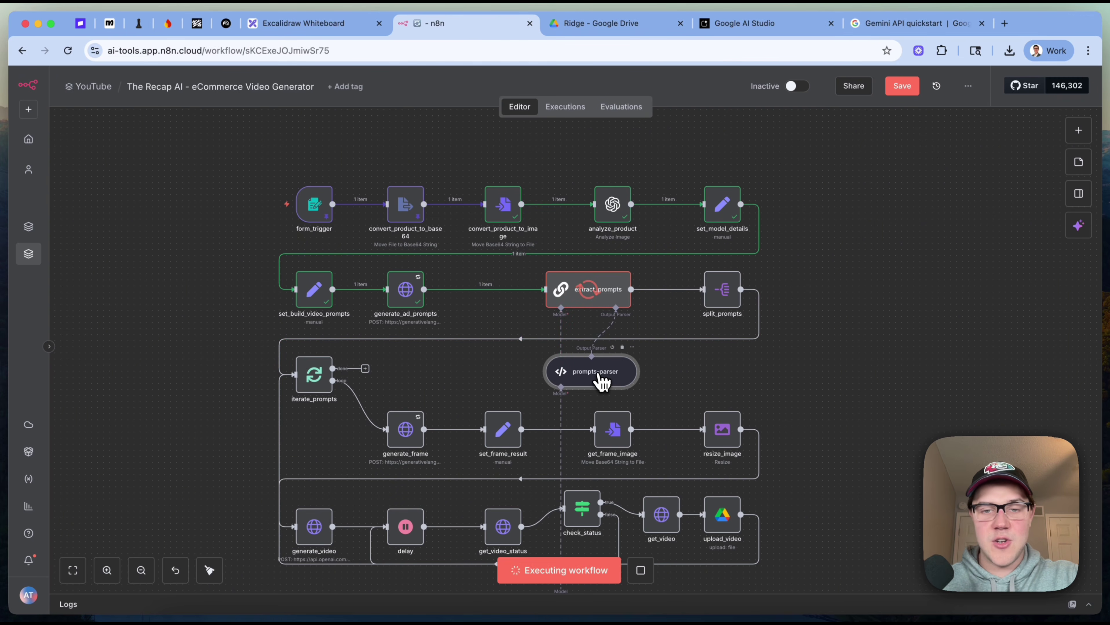
{"action": "double_click", "coordinate": [602, 381]}
{"action": "left_click", "coordinate": [702, 427]}
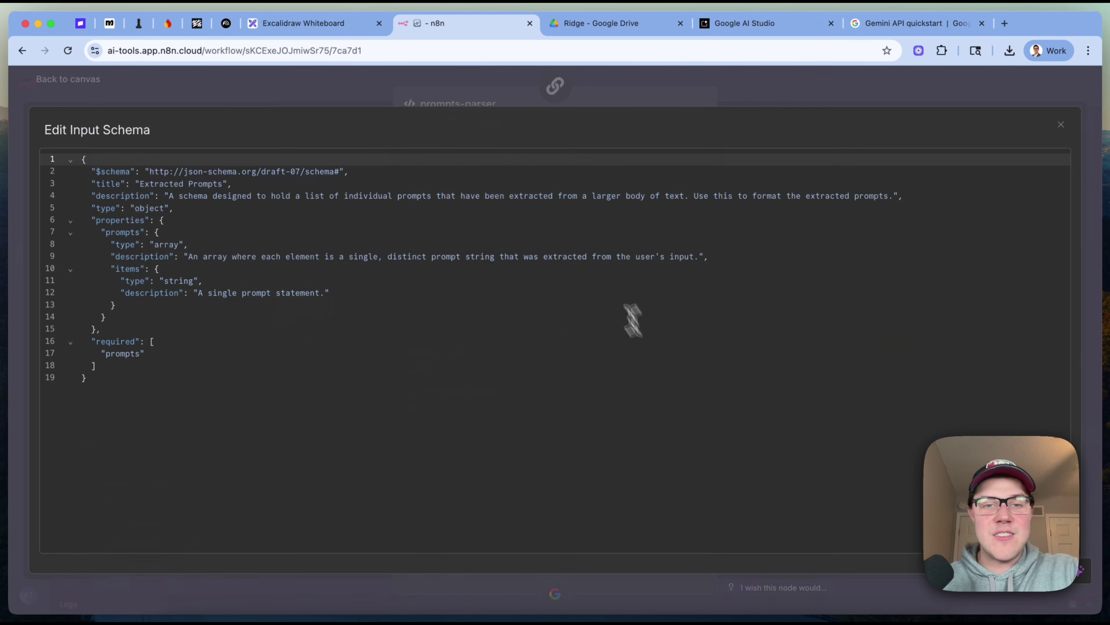
{"action": "left_click", "coordinate": [590, 258]}
{"action": "left_click", "coordinate": [310, 281]}
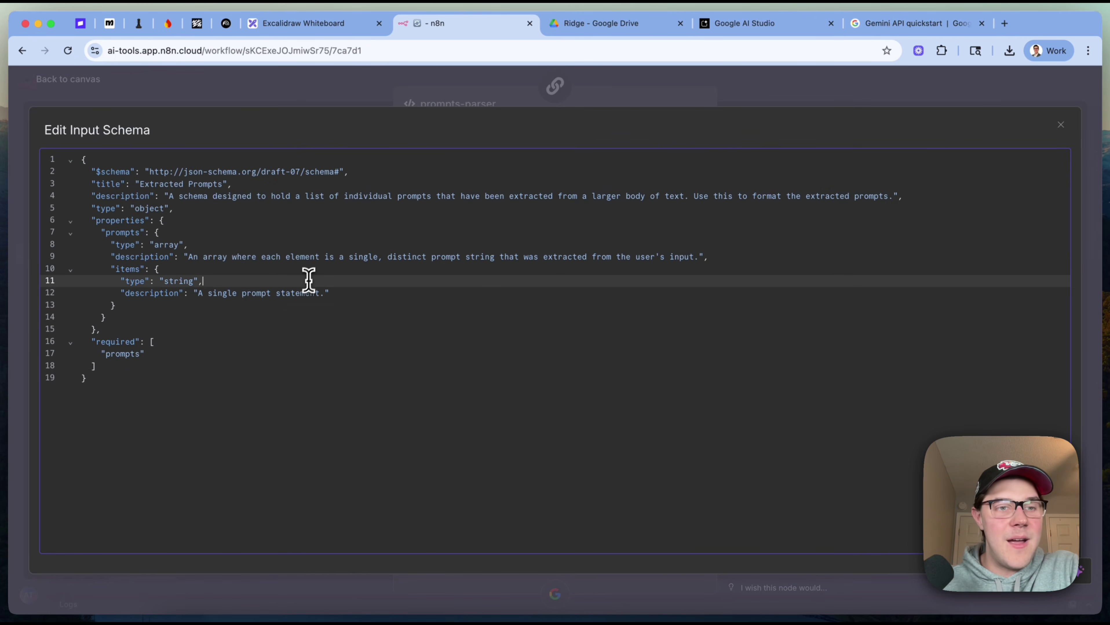
{"action": "left_click", "coordinate": [122, 365]}
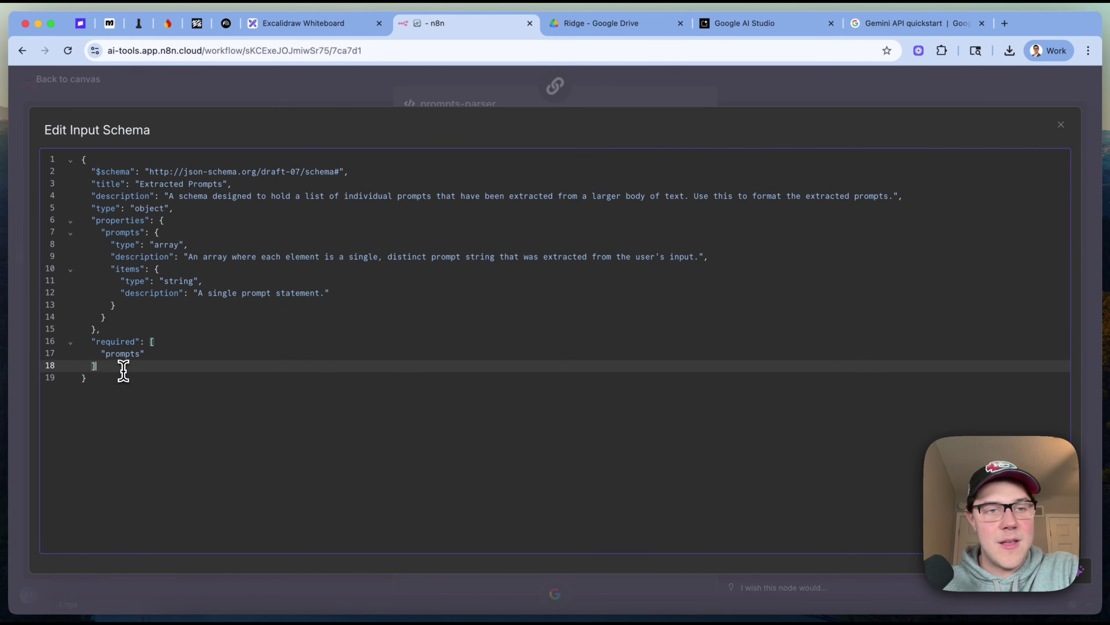
- Examine the schema's properties block, highlighting the whole prompts array definition
{"action": "left_click", "coordinate": [149, 221]}
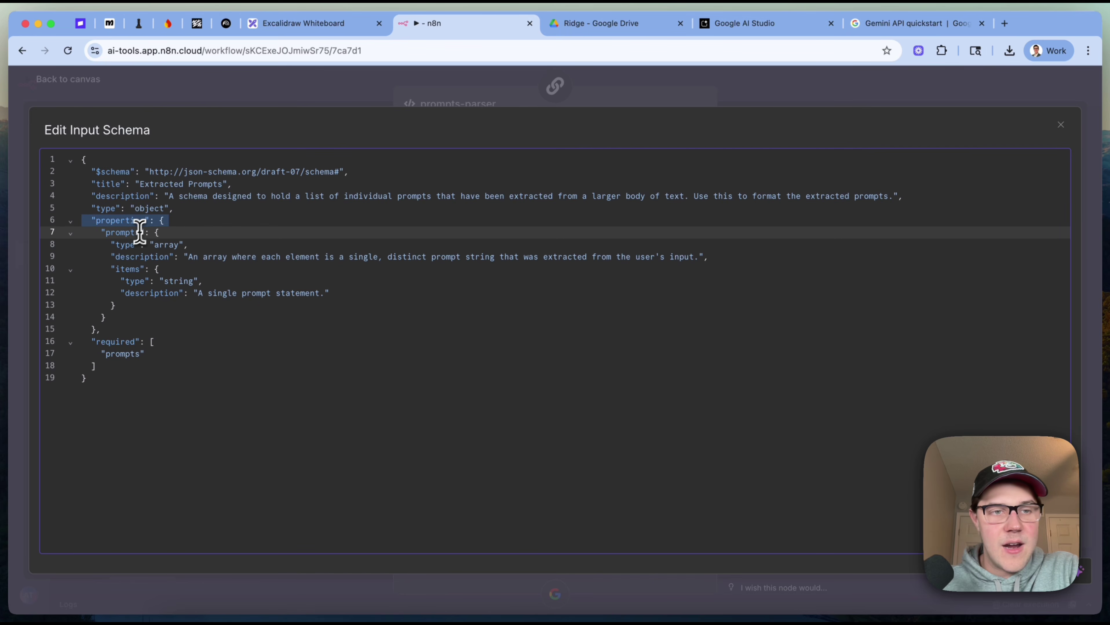
{"action": "left_click_drag", "start_coordinate": [82, 281], "coordinate": [32, 230]}
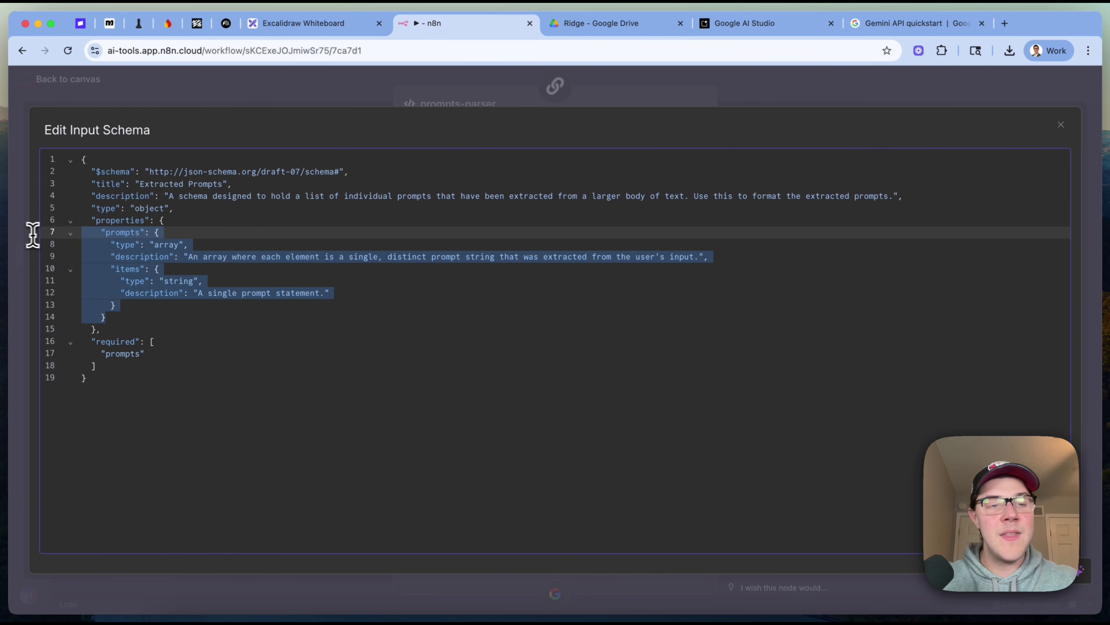
{"action": "left_click", "coordinate": [335, 341]}
{"action": "left_click", "coordinate": [155, 253]}
{"action": "left_click", "coordinate": [160, 368]}
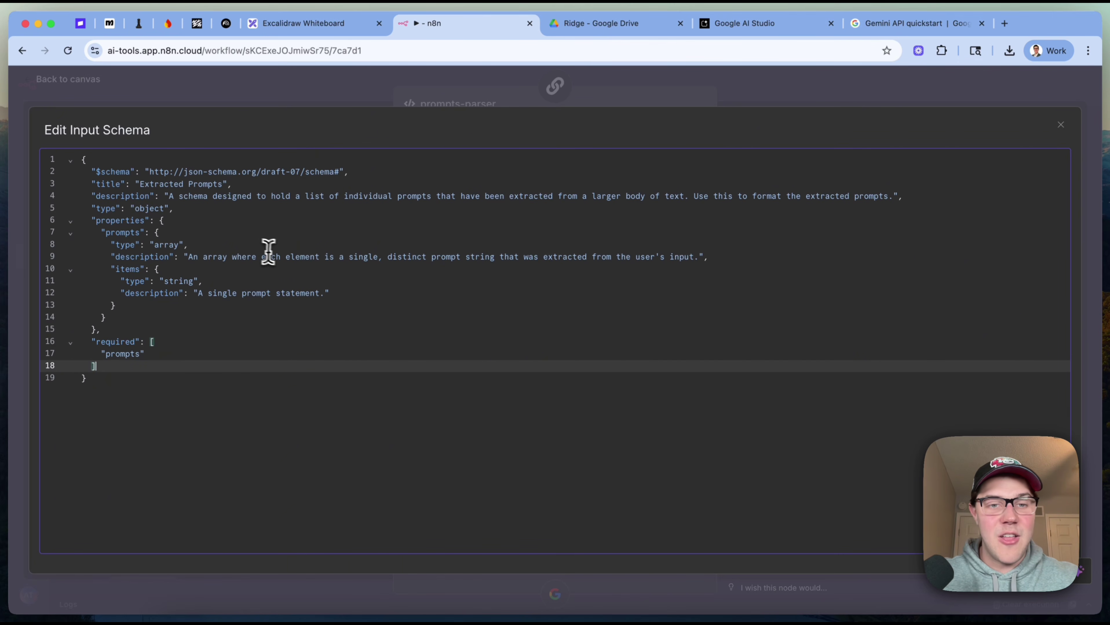
- Check the prompts array's description, string items and required entry, and close the schema editor
{"action": "left_click", "coordinate": [468, 258]}
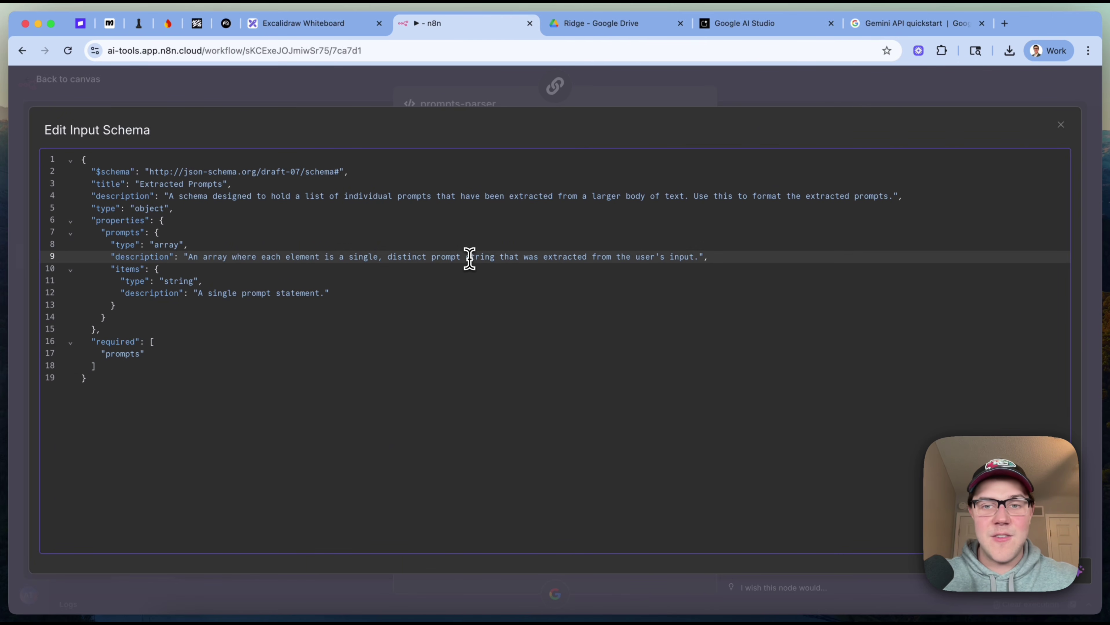
{"action": "triple_click", "coordinate": [469, 259]}
{"action": "left_click", "coordinate": [469, 258]}
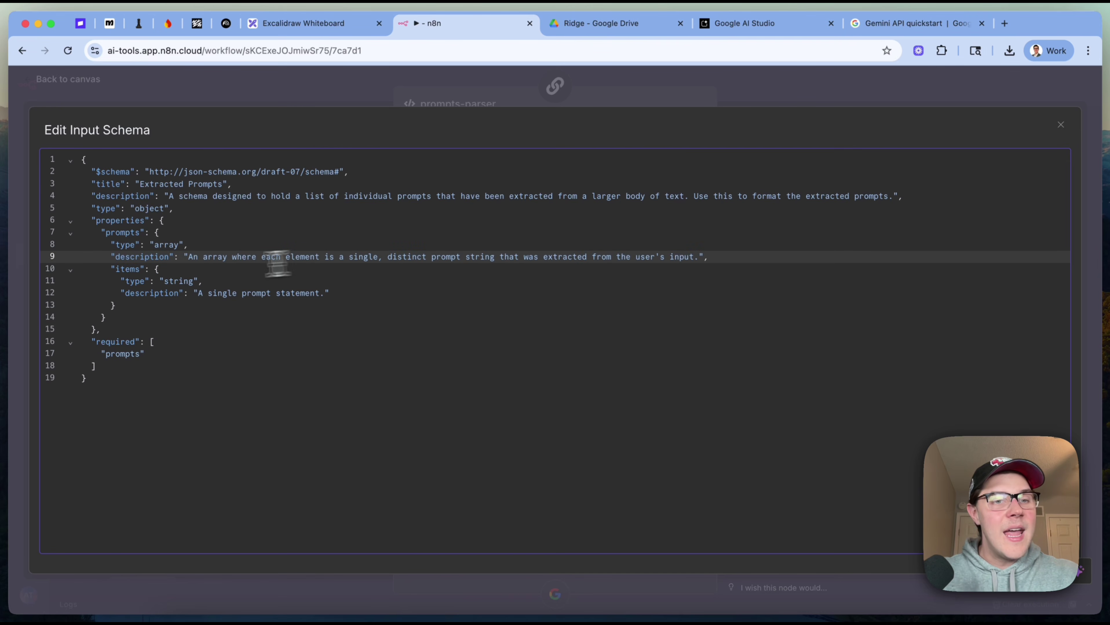
{"action": "left_click_drag", "start_coordinate": [144, 293], "coordinate": [87, 271]}
{"action": "left_click", "coordinate": [149, 281]}
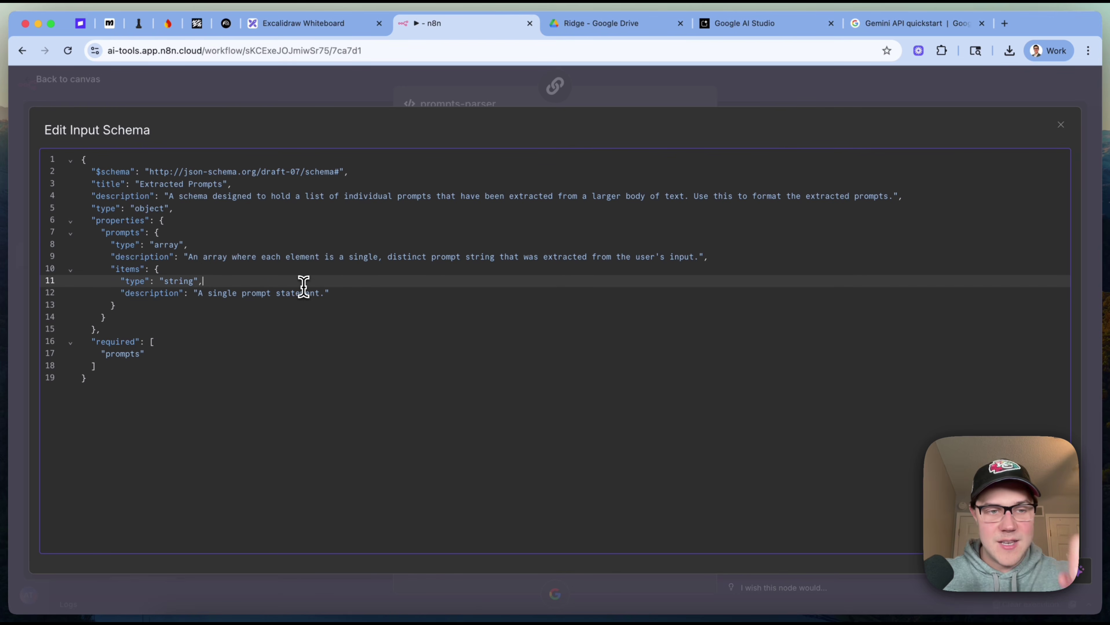
{"action": "double_click", "coordinate": [112, 355]}
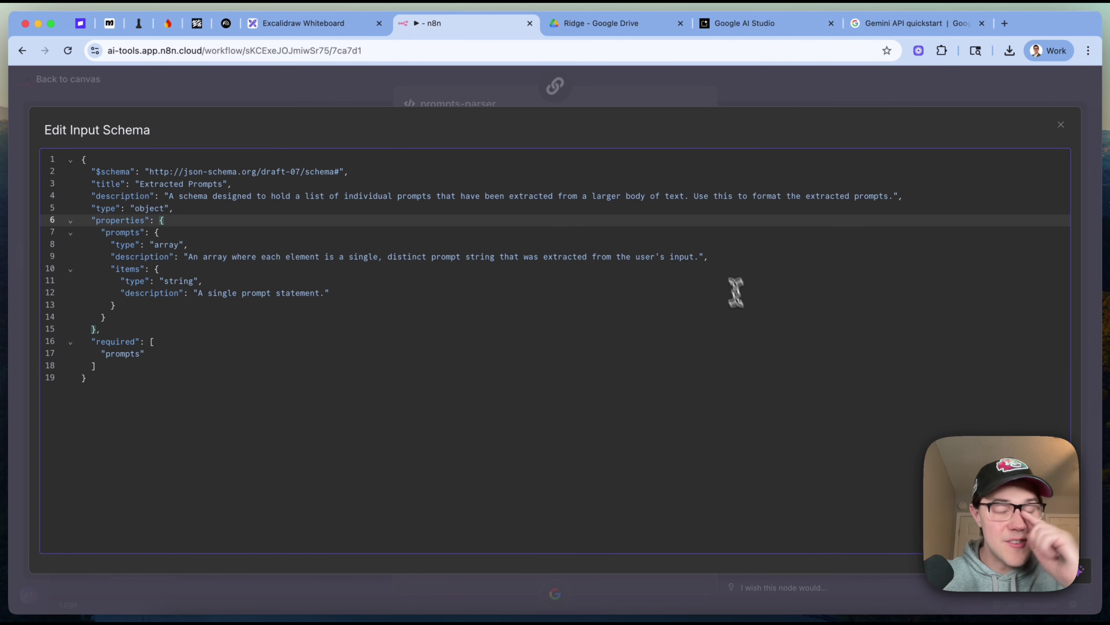
{"action": "left_click", "coordinate": [855, 92]}
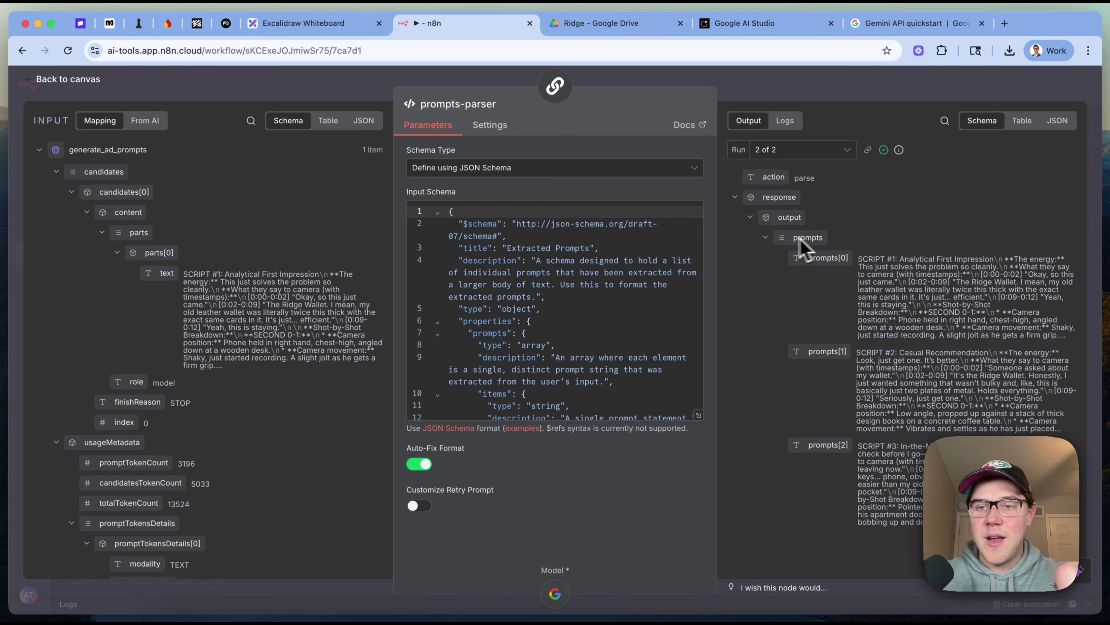
- Compare the individual prompts in the prompts-parser output with the required prompts entry in its input schema
{"action": "triple_click", "coordinate": [881, 456]}
{"action": "left_click", "coordinate": [882, 462]}
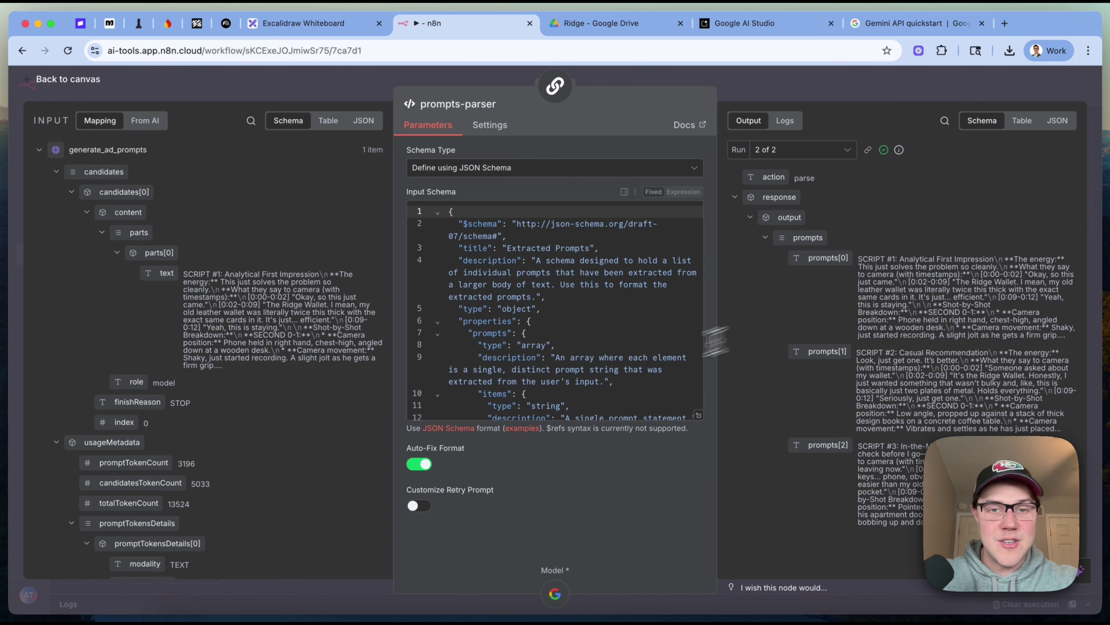
{"action": "scroll", "coordinate": [606, 319], "scroll_direction": "down", "scroll_amount": 5}
{"action": "left_click", "coordinate": [607, 319]}
{"action": "left_click_drag", "start_coordinate": [463, 391], "coordinate": [404, 367]}
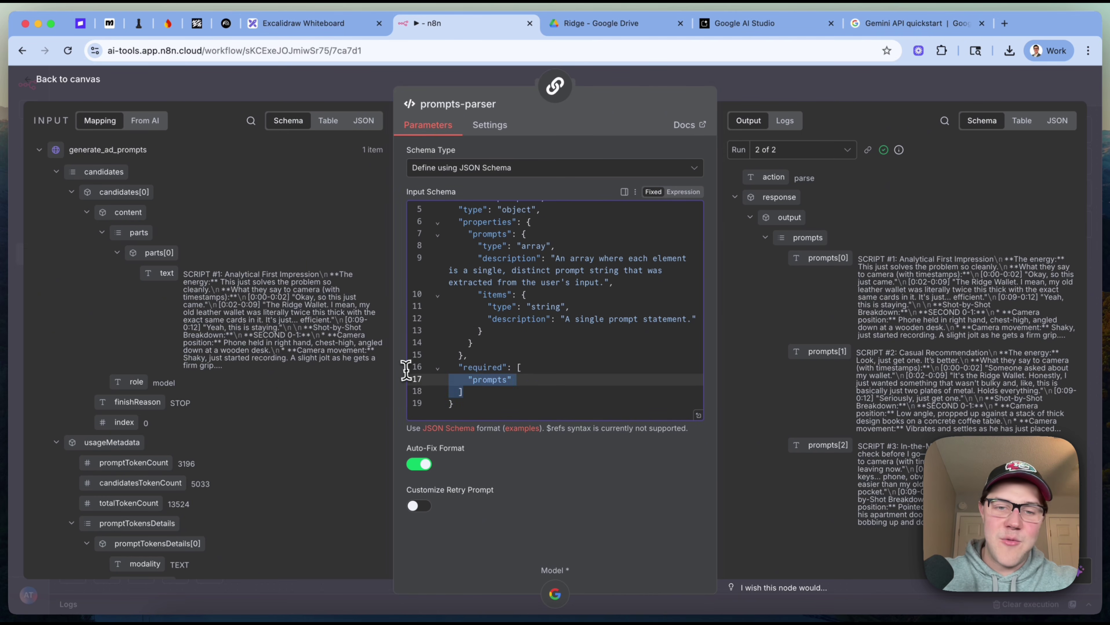
{"action": "left_click", "coordinate": [587, 402]}
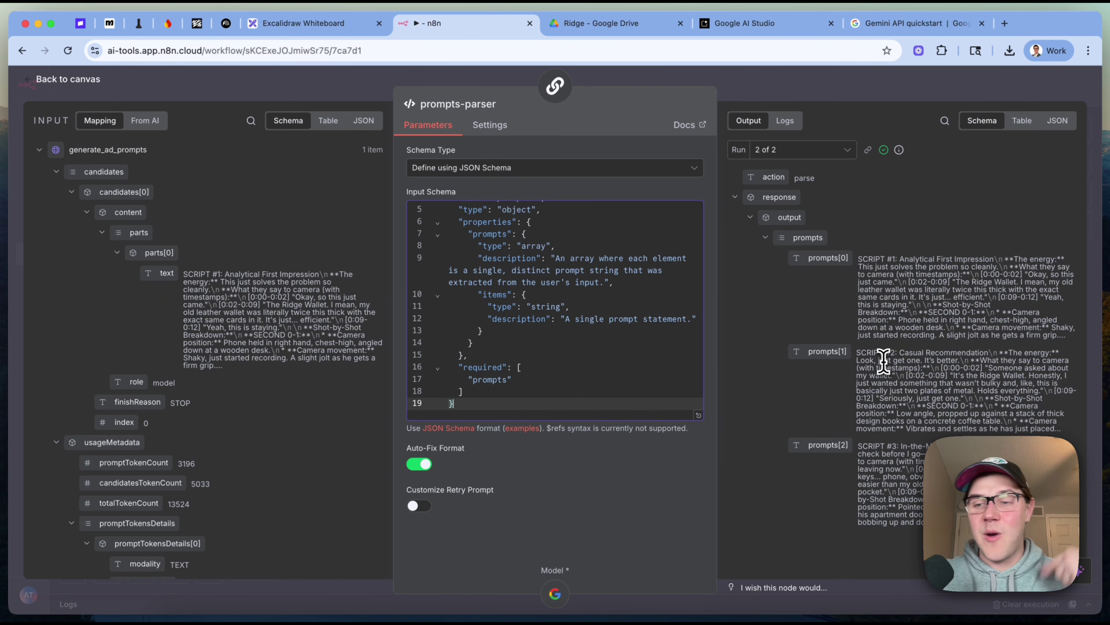
- Close the prompts-parser node, open the split_prompts node and examine its output.prompts split-out field
{"action": "left_click", "coordinate": [875, 91]}
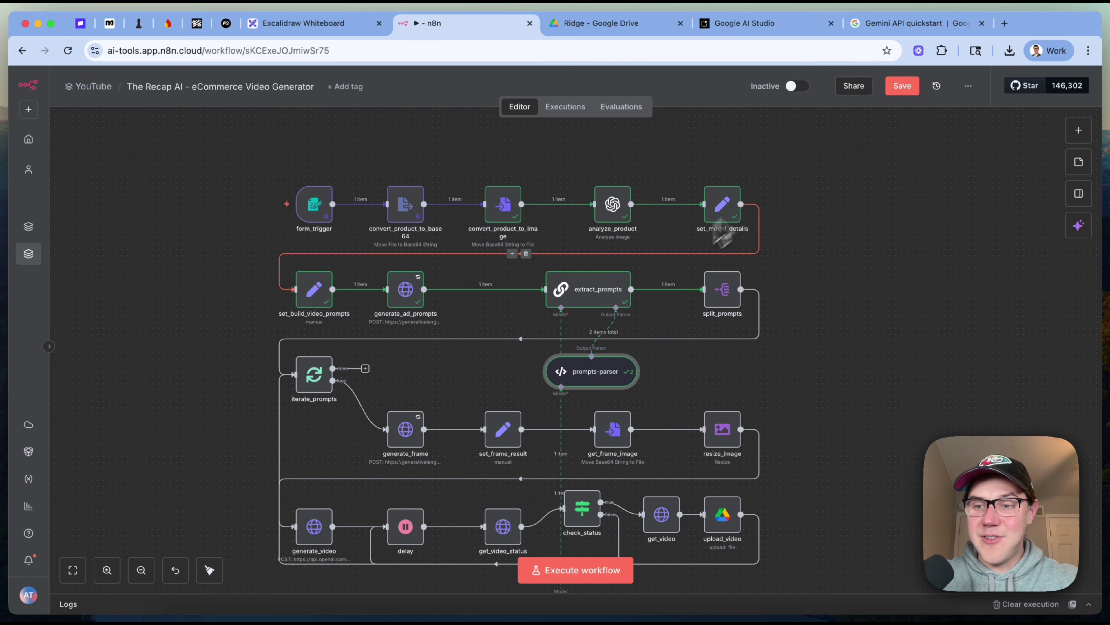
{"action": "double_click", "coordinate": [722, 298]}
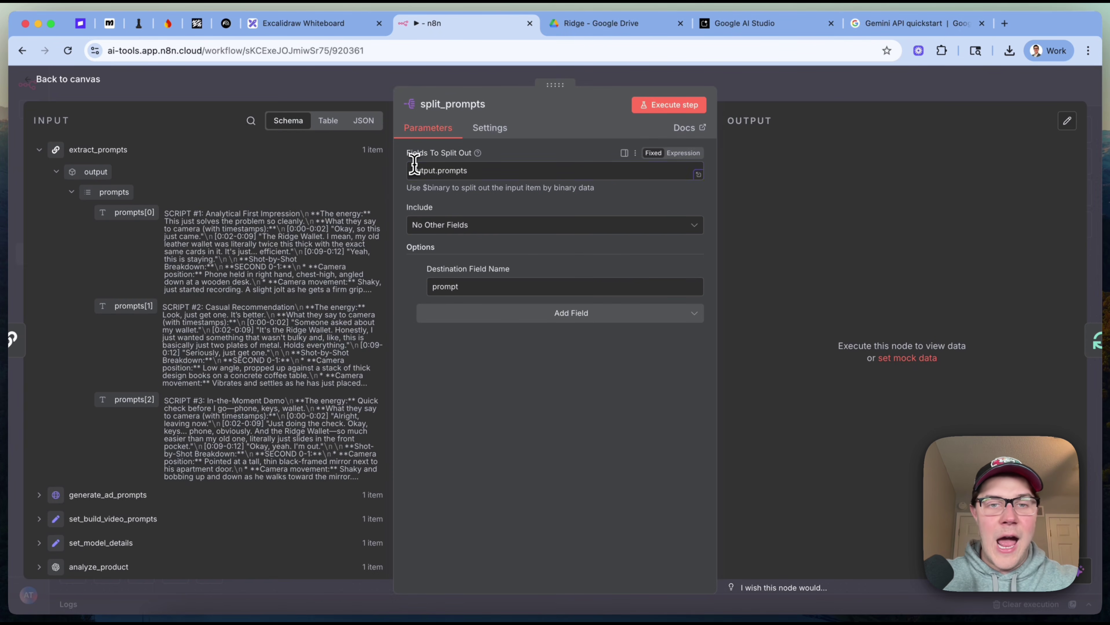
{"action": "left_click_drag", "start_coordinate": [412, 170], "coordinate": [438, 172]}
{"action": "left_click", "coordinate": [438, 171]}
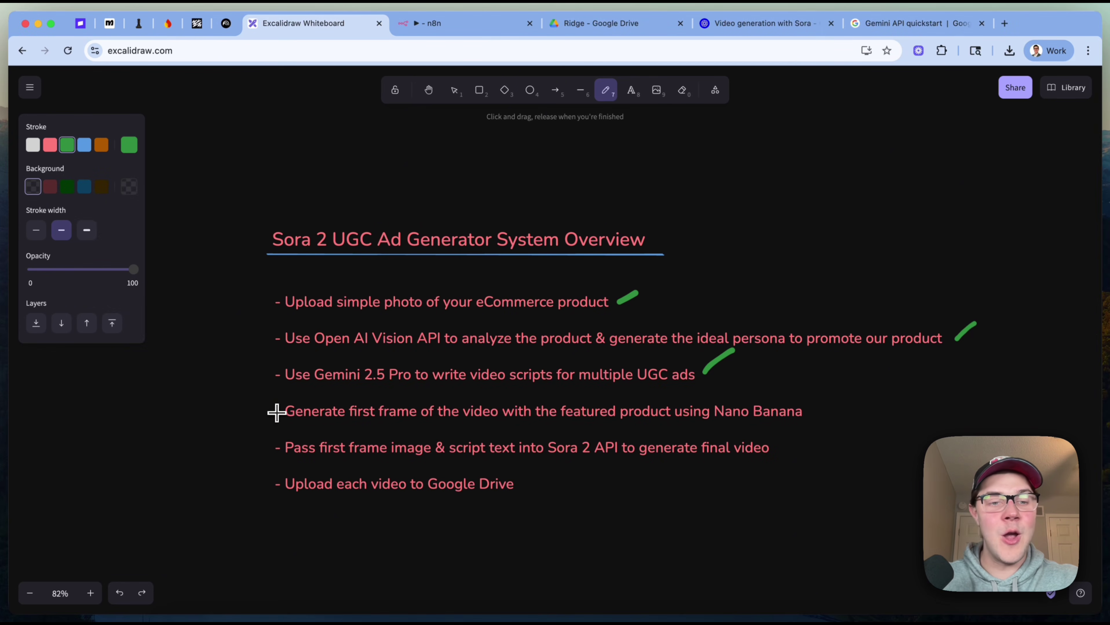
- On the Excalidraw overview, draw a green bracket linking the Nano Banana first-frame line with the Sora 2 video line
{"action": "mouse_move", "coordinate": [278, 413]}
{"action": "left_mouse_down"}
{"action": "mouse_move", "coordinate": [253, 414]}
{"action": "mouse_move", "coordinate": [256, 450]}
{"action": "mouse_move", "coordinate": [292, 455]}
{"action": "left_mouse_up"}
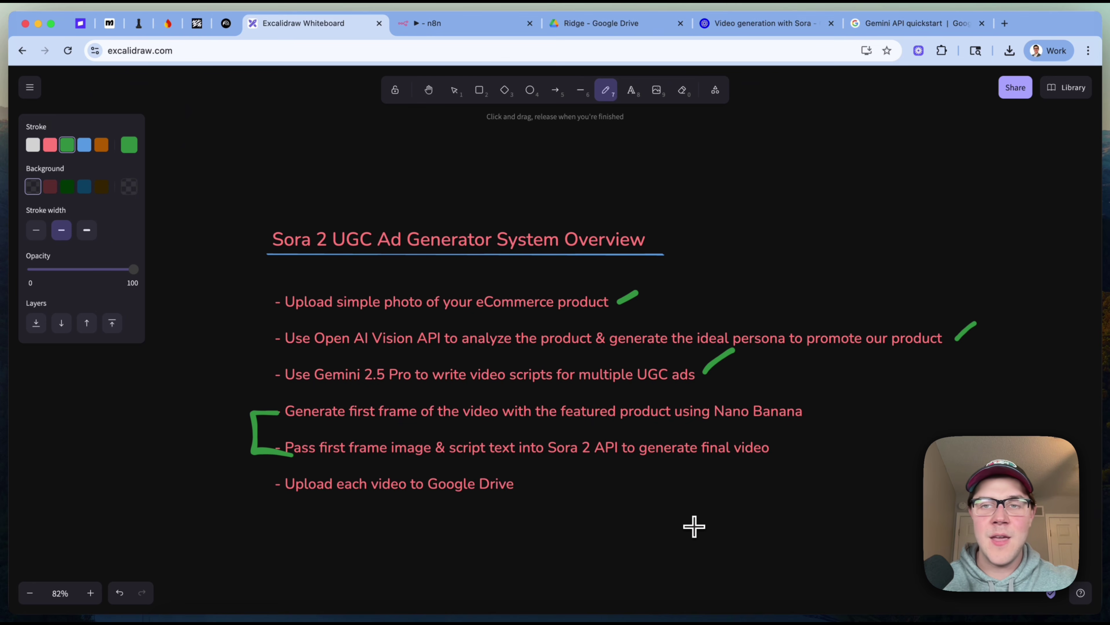
- Review the Use image references section of OpenAI's video generation guide, including the sample request and the input image and video examples
{"action": "left_click", "coordinate": [810, 25]}
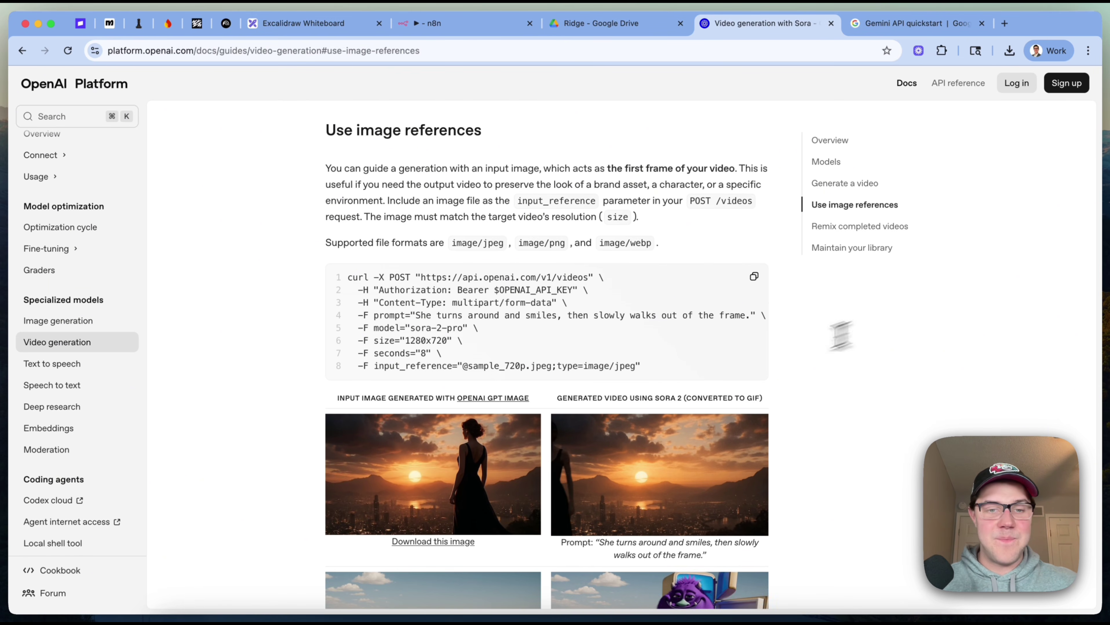
{"action": "scroll", "coordinate": [924, 389], "scroll_direction": "down", "scroll_amount": 3}
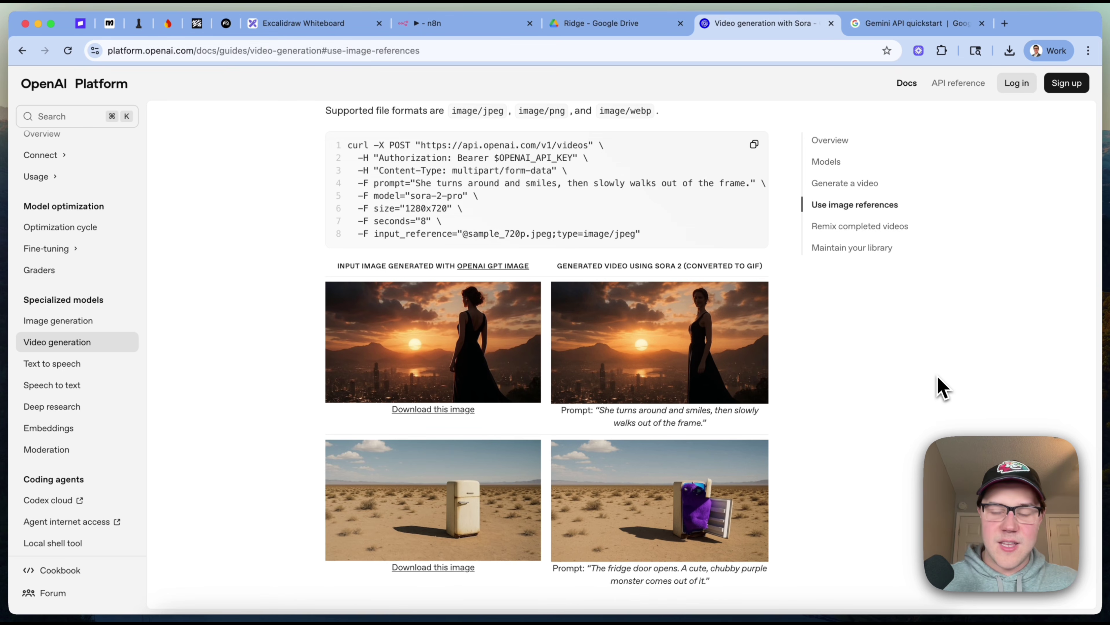
{"action": "scroll", "coordinate": [941, 388], "scroll_direction": "up", "scroll_amount": 1}
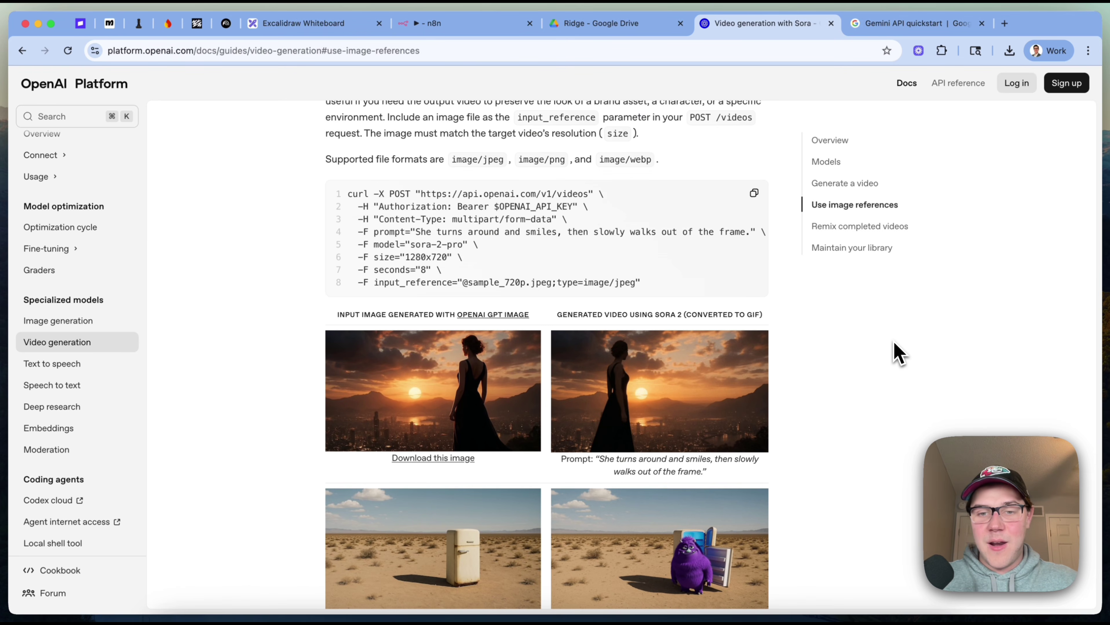
{"action": "scroll", "coordinate": [889, 342], "scroll_direction": "up", "scroll_amount": 3}
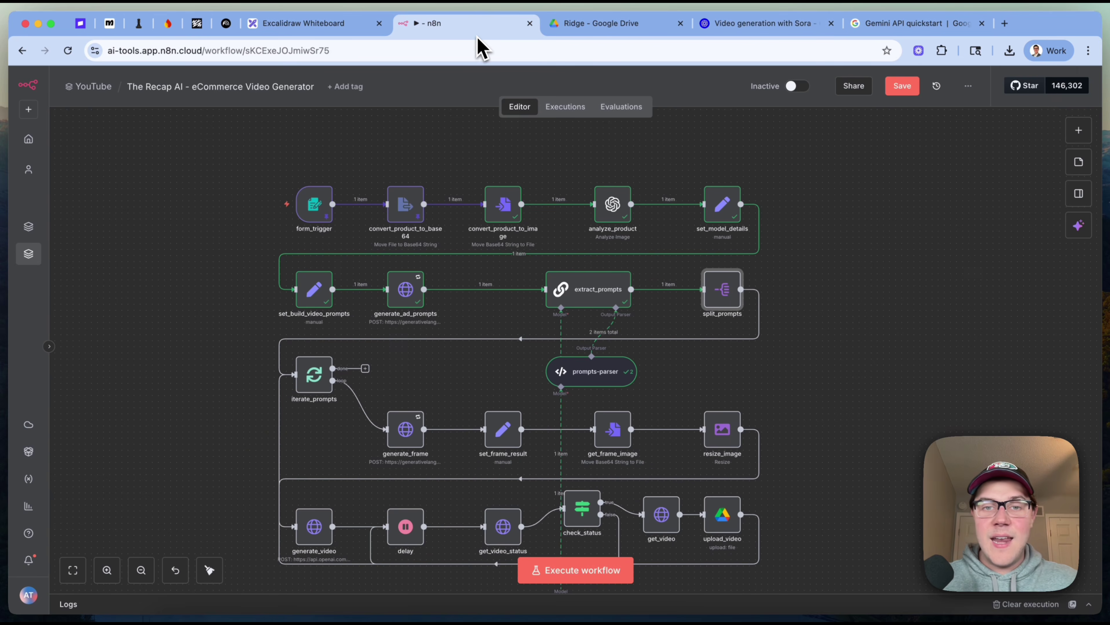
- Return to the n8n workflow, look over the generate_frame node's HTTP request settings and JSON body, and close the node
{"action": "left_click", "coordinate": [475, 24]}
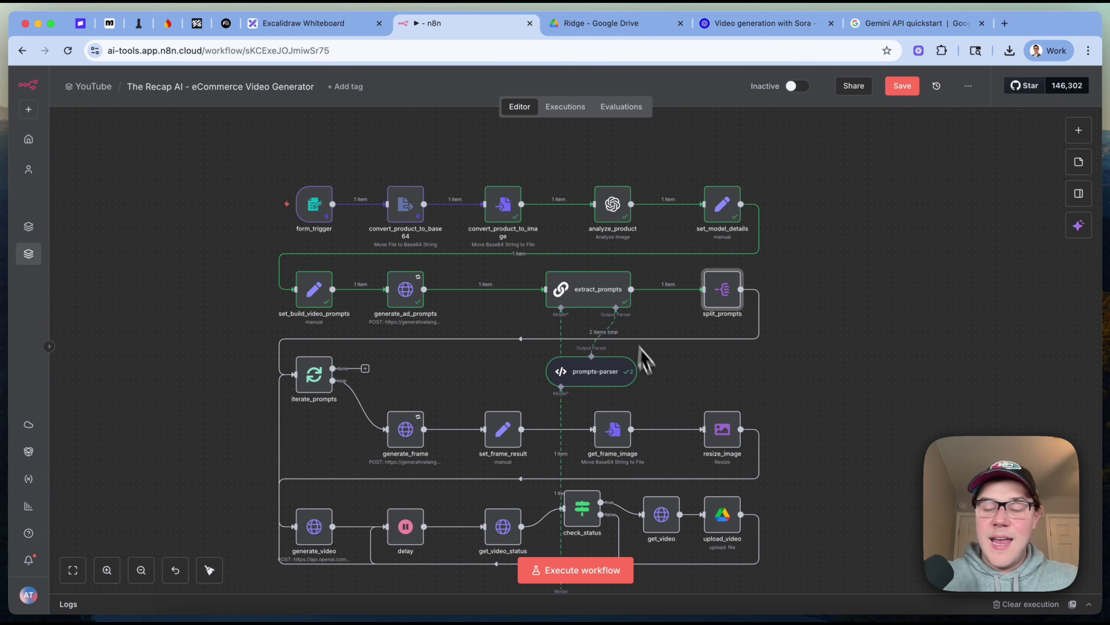
{"action": "scroll", "coordinate": [852, 471], "scroll_direction": "down", "scroll_amount": 2}
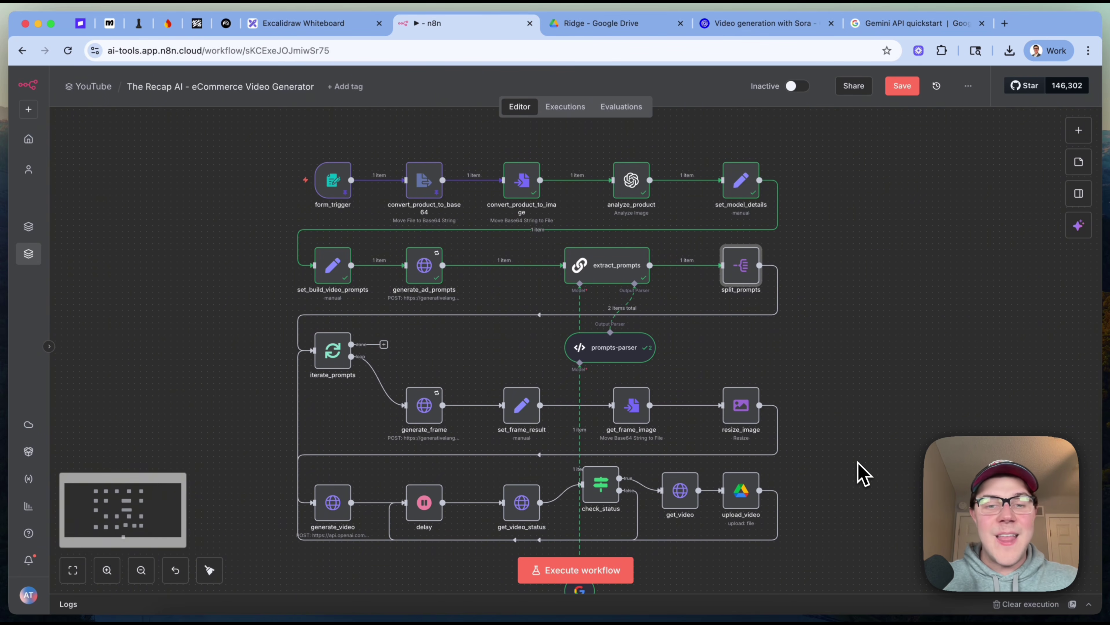
{"action": "left_click", "coordinate": [433, 420]}
{"action": "double_click", "coordinate": [432, 419]}
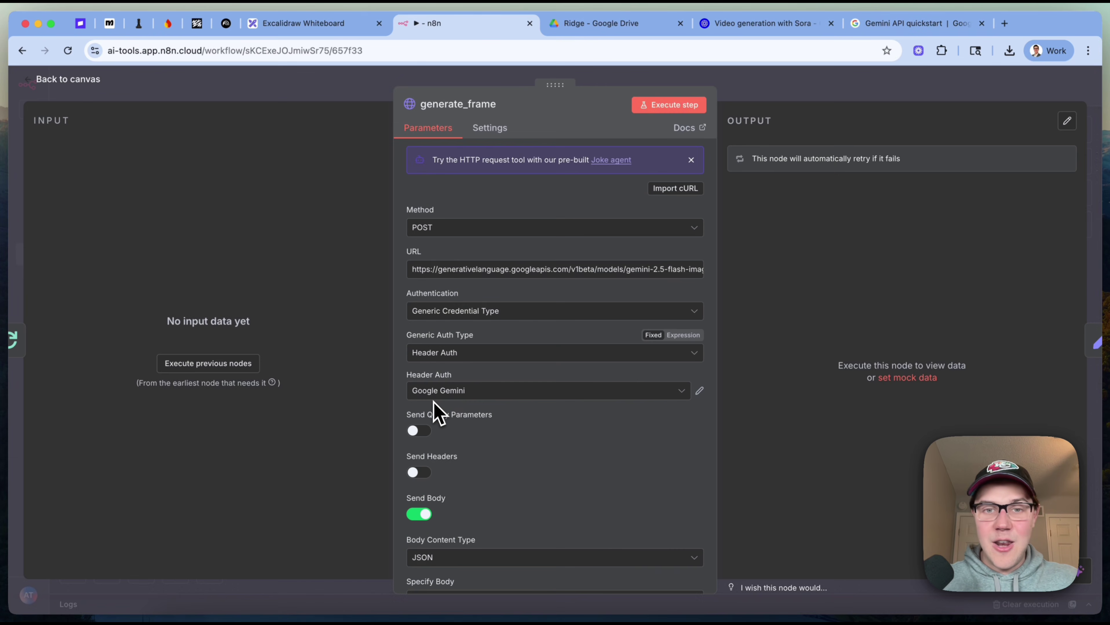
{"action": "scroll", "coordinate": [435, 410], "scroll_direction": "down", "scroll_amount": 6}
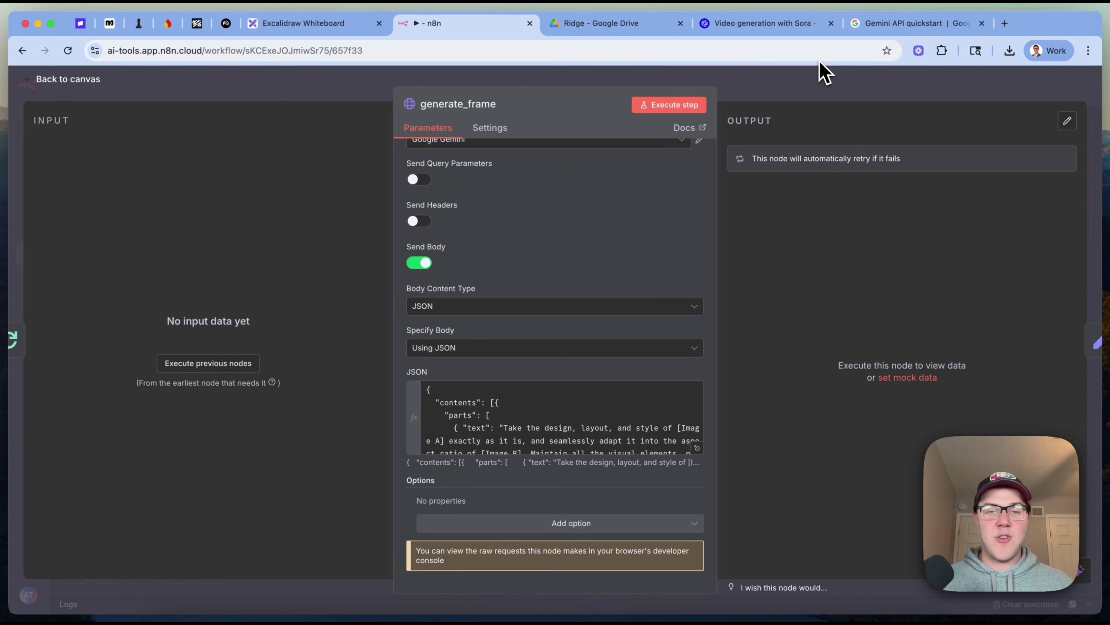
{"action": "left_click", "coordinate": [867, 83]}
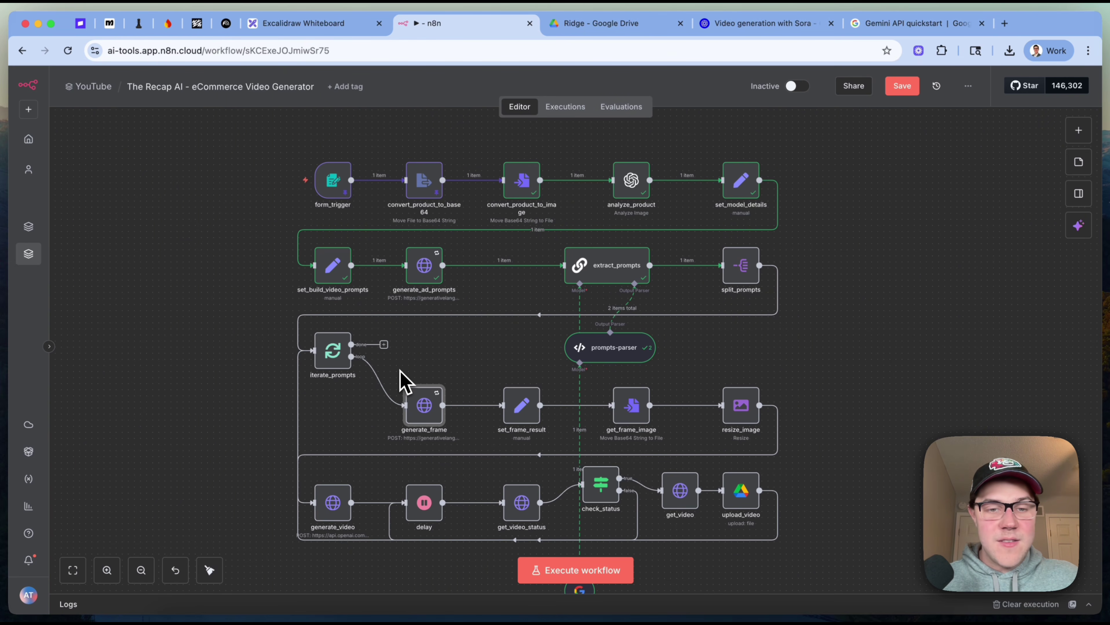
- Highlight the nodes from generate_frame through resize_image on the canvas, and open generate_frame's JSON body in the full expression editor
{"action": "left_click_drag", "start_coordinate": [401, 371], "coordinate": [764, 462]}
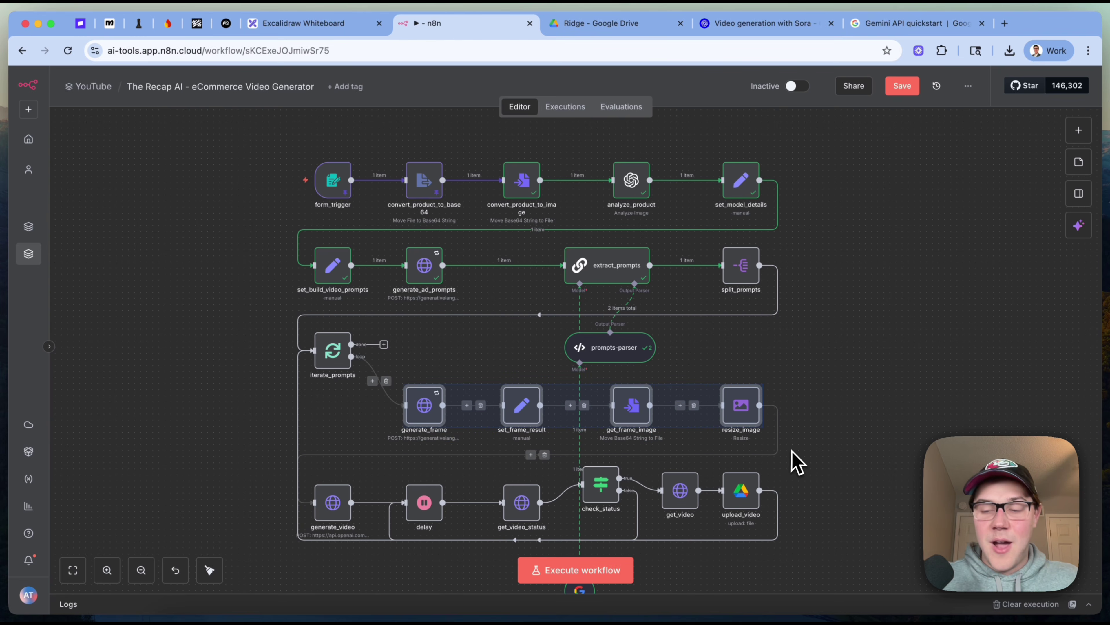
{"action": "left_click", "coordinate": [1016, 354]}
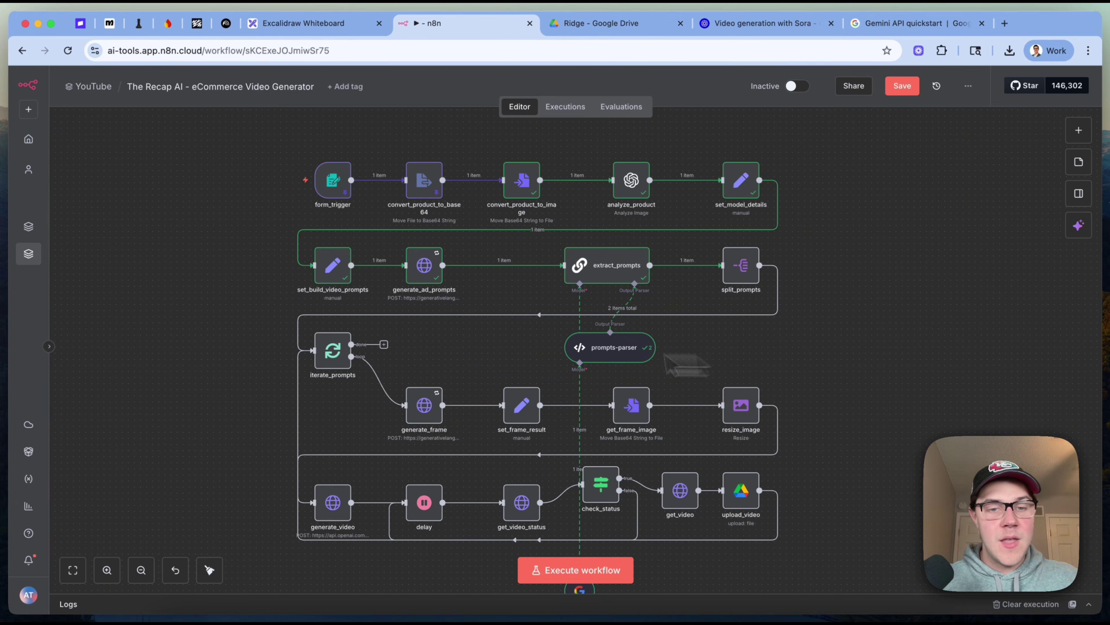
{"action": "left_click", "coordinate": [424, 413]}
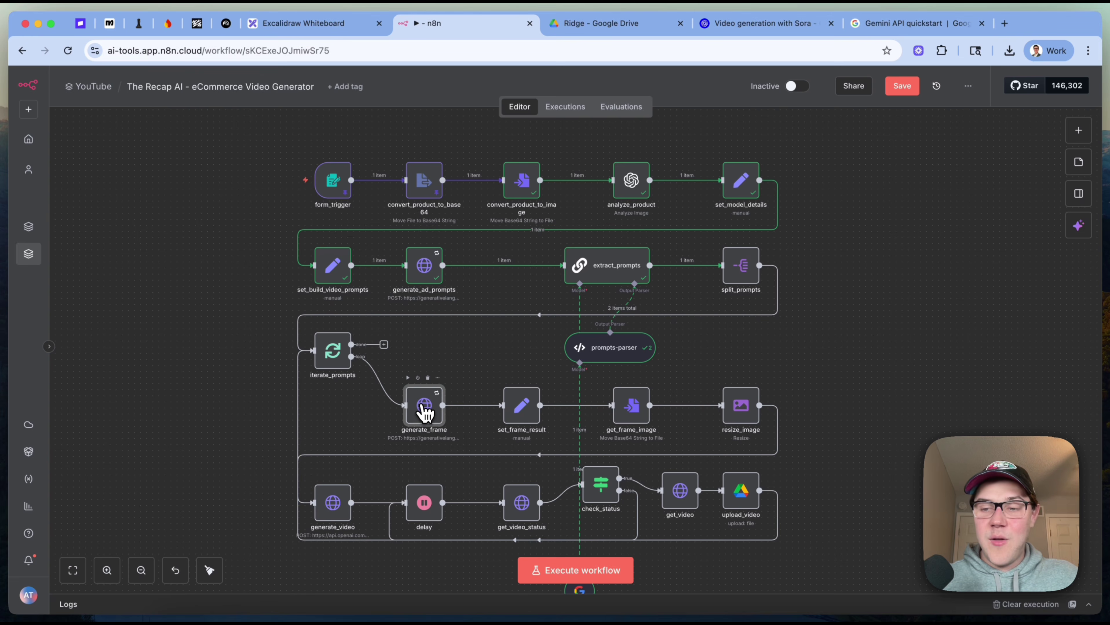
{"action": "double_click", "coordinate": [424, 413]}
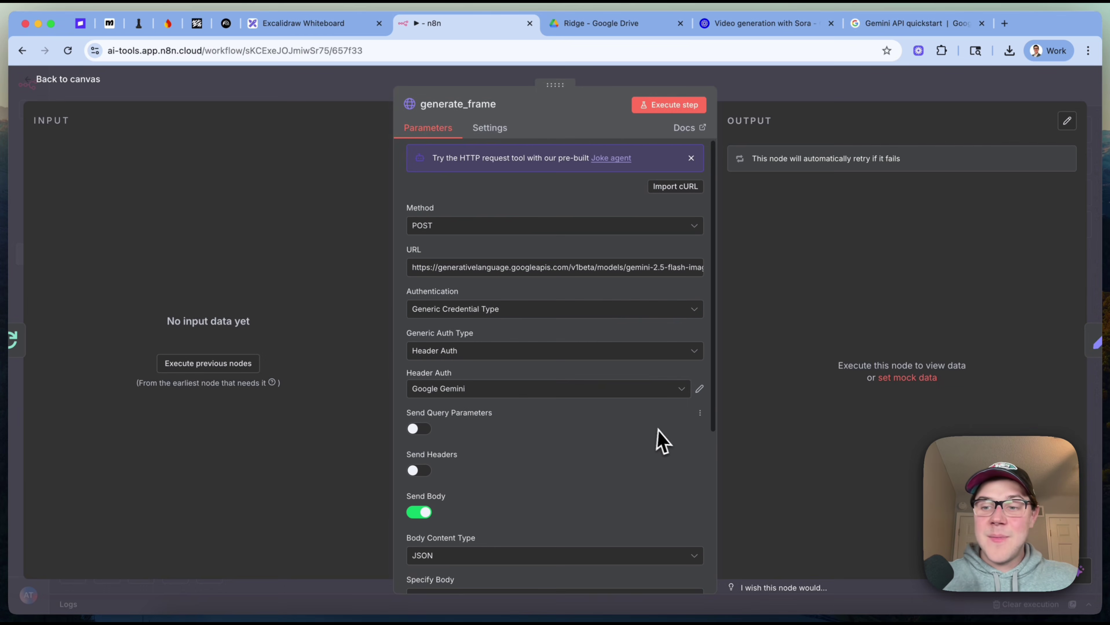
{"action": "scroll", "coordinate": [658, 439], "scroll_direction": "down", "scroll_amount": 2}
{"action": "scroll", "coordinate": [662, 431], "scroll_direction": "down", "scroll_amount": 5}
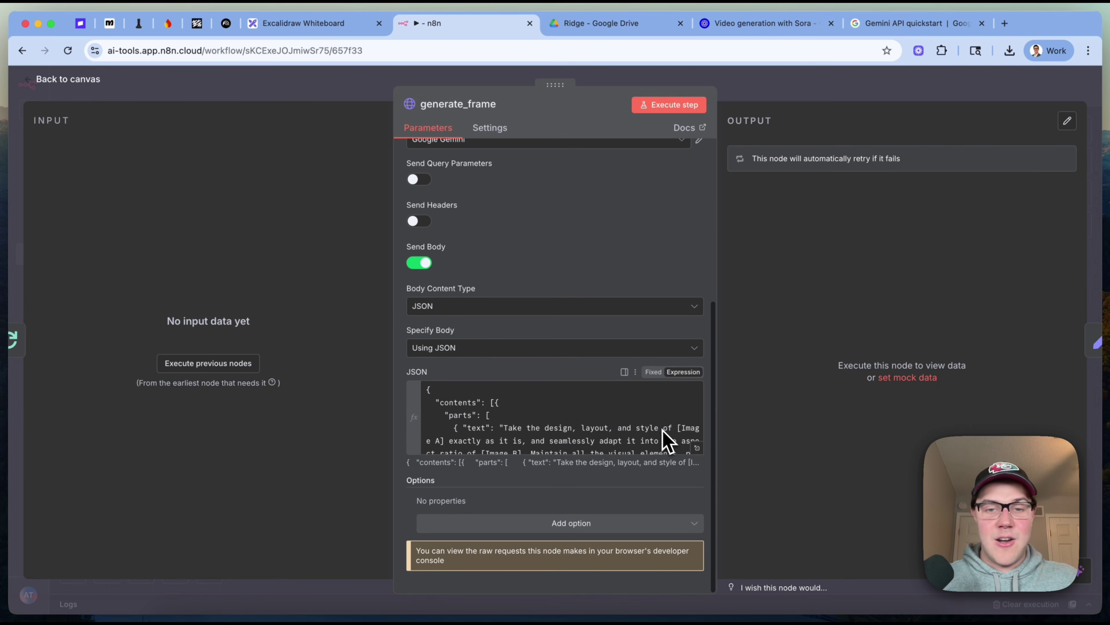
{"action": "left_click", "coordinate": [699, 452]}
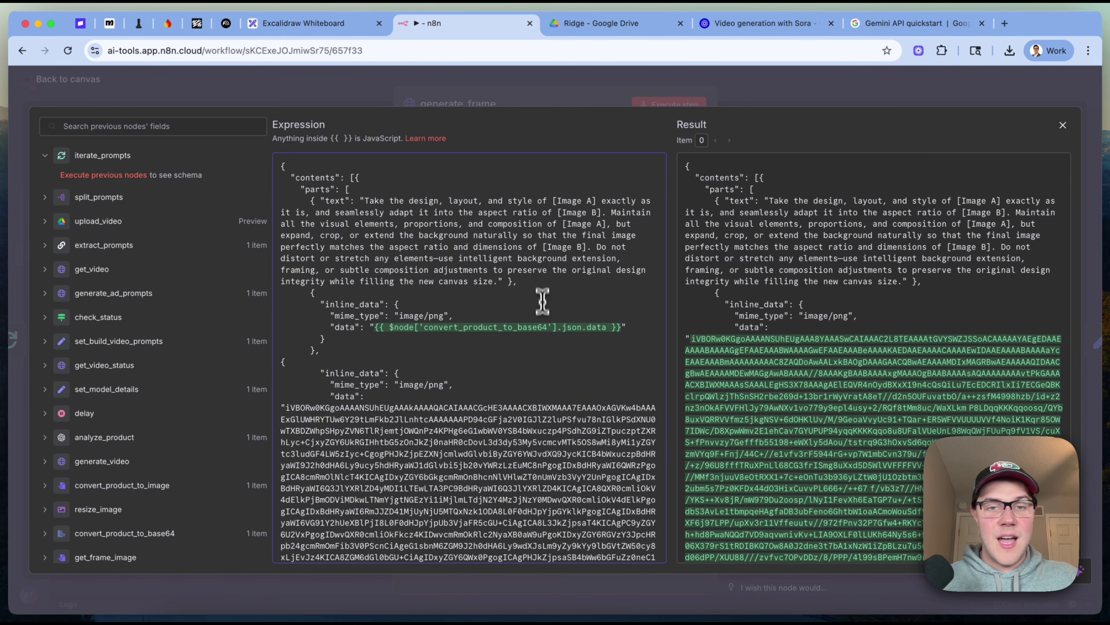
- Examine the JSON body's text instruction, the inline_data block with the convert_product_to_base64 expression, and the second image's base64 data
{"action": "left_click_drag", "start_coordinate": [543, 302], "coordinate": [273, 202]}
{"action": "left_click", "coordinate": [498, 354]}
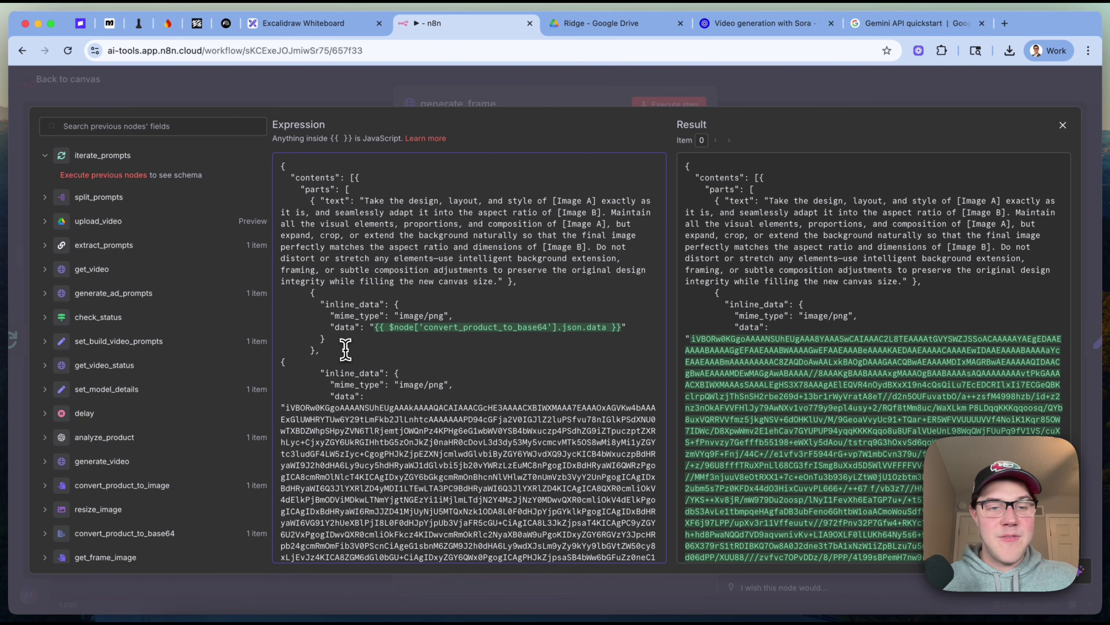
{"action": "left_click_drag", "start_coordinate": [346, 350], "coordinate": [185, 299]}
{"action": "left_click", "coordinate": [595, 342]}
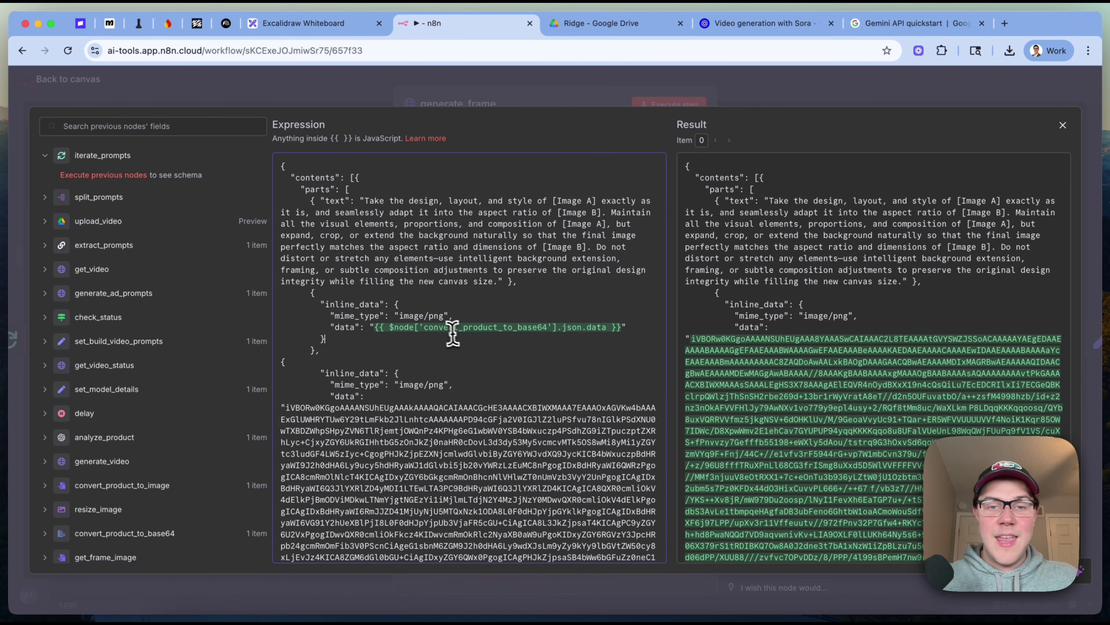
{"action": "scroll", "coordinate": [442, 331], "scroll_direction": "down", "scroll_amount": 3}
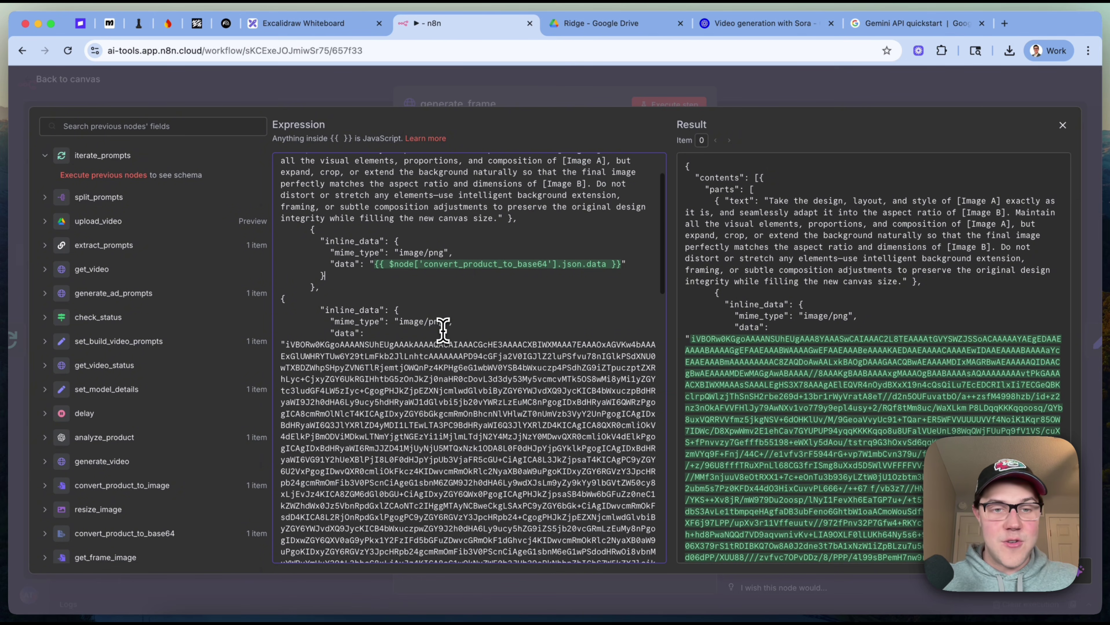
{"action": "scroll", "coordinate": [359, 322], "scroll_direction": "down", "scroll_amount": 10}
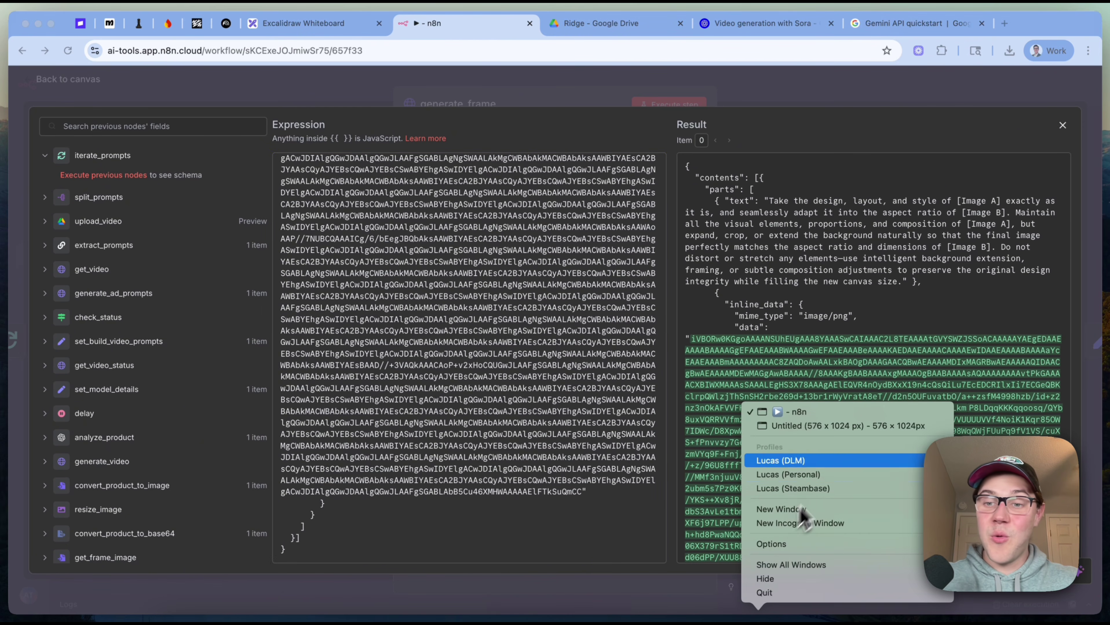
- Switch to the Canva window to view the blank 576 x 1024 px design, and return to the n8n window
{"action": "left_click", "coordinate": [850, 429]}
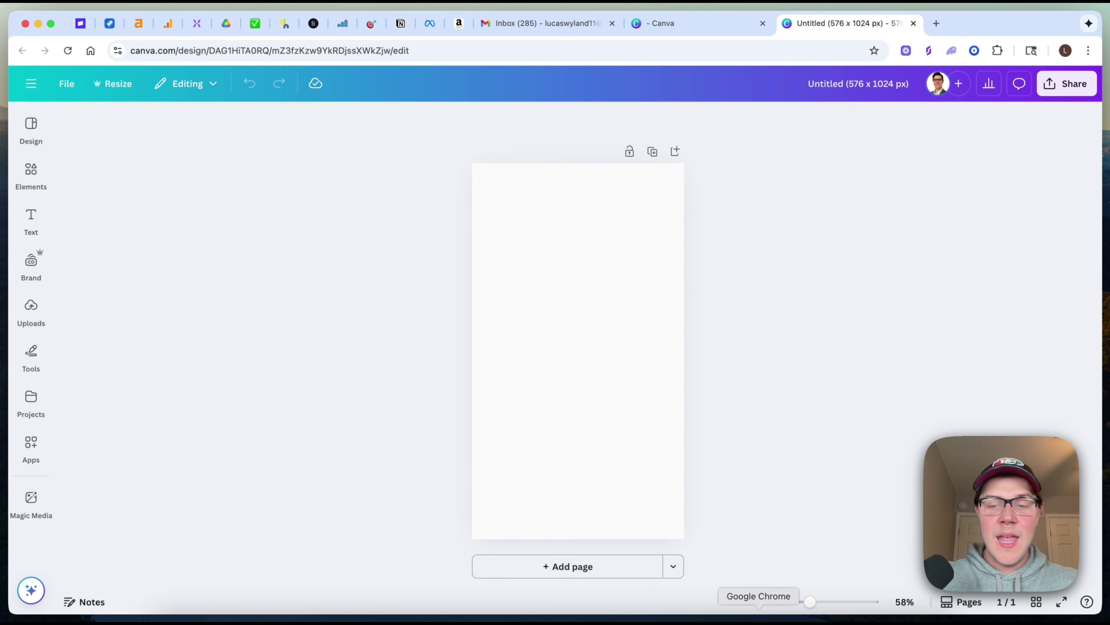
{"action": "right_click", "coordinate": [758, 608]}
{"action": "left_click", "coordinate": [827, 414]}
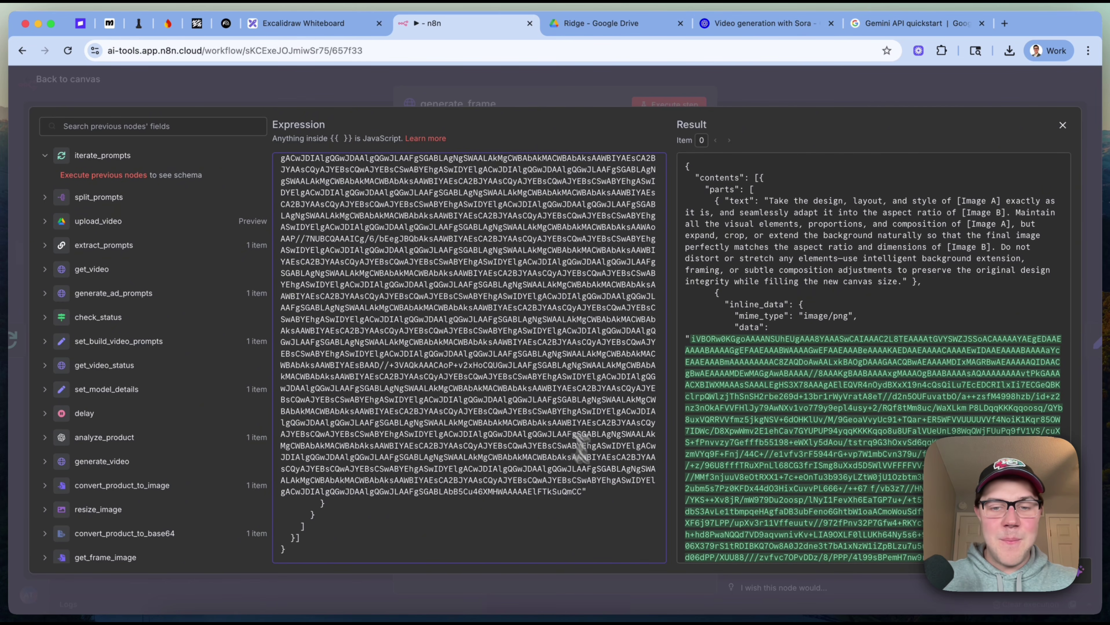
- Highlight the second image's base64 string in the JSON body, and reread the text instruction about adapting Image A to Image B
{"action": "left_click_drag", "start_coordinate": [582, 492], "coordinate": [286, 364]}
{"action": "left_click_drag", "start_coordinate": [273, 134], "coordinate": [272, 134]}
{"action": "left_click", "coordinate": [468, 360]}
{"action": "left_click", "coordinate": [498, 290]}
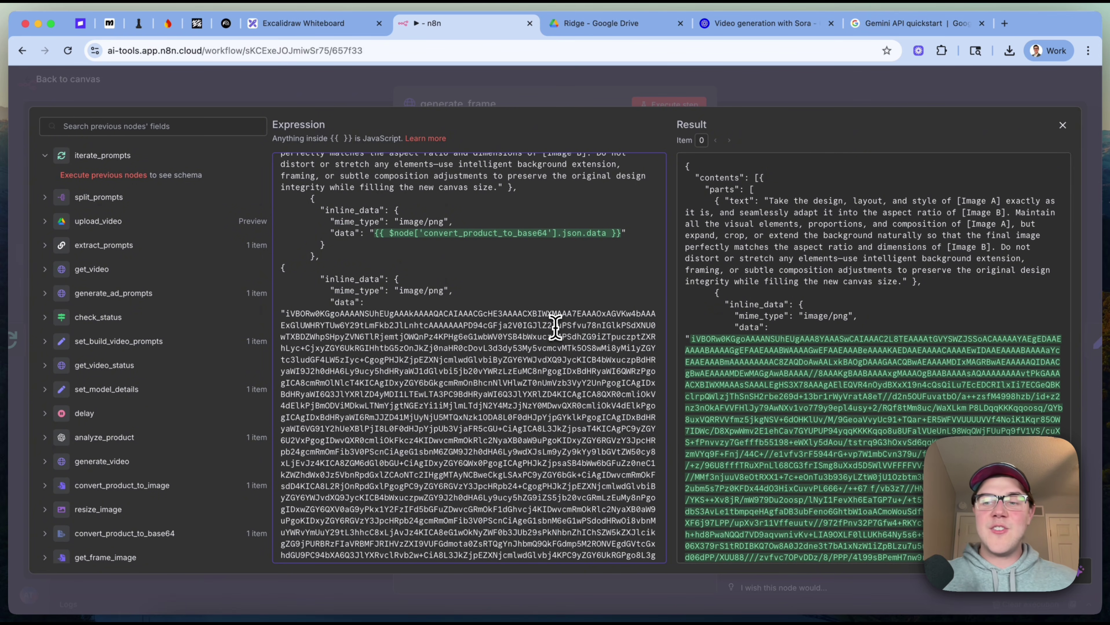
{"action": "scroll", "coordinate": [555, 327], "scroll_direction": "down", "scroll_amount": 1}
{"action": "scroll", "coordinate": [554, 326], "scroll_direction": "up", "scroll_amount": 5}
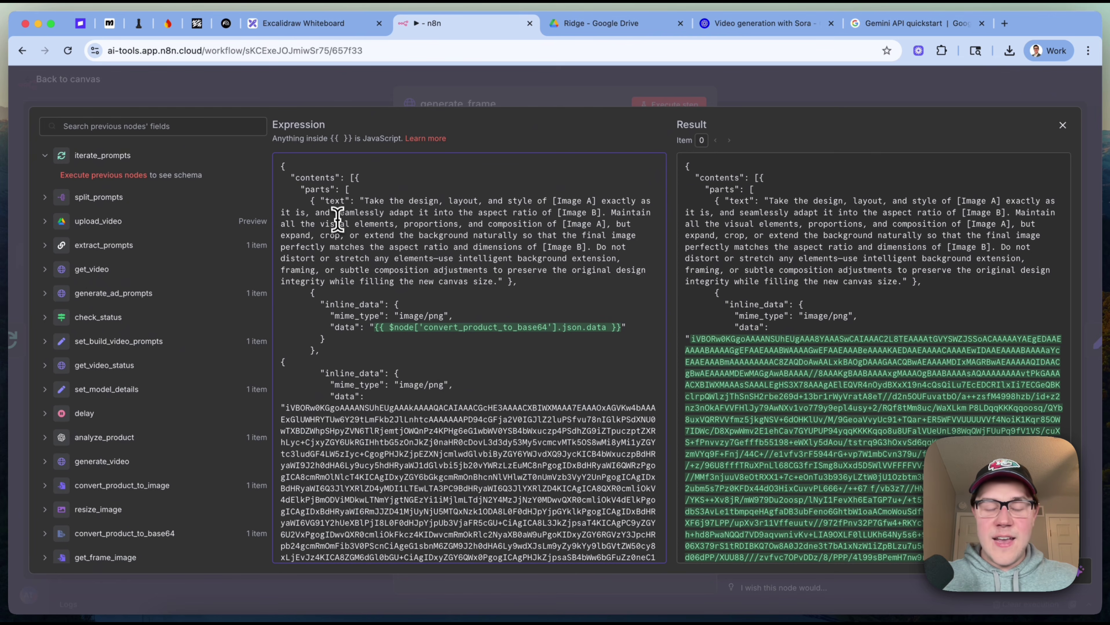
{"action": "left_click", "coordinate": [336, 213]}
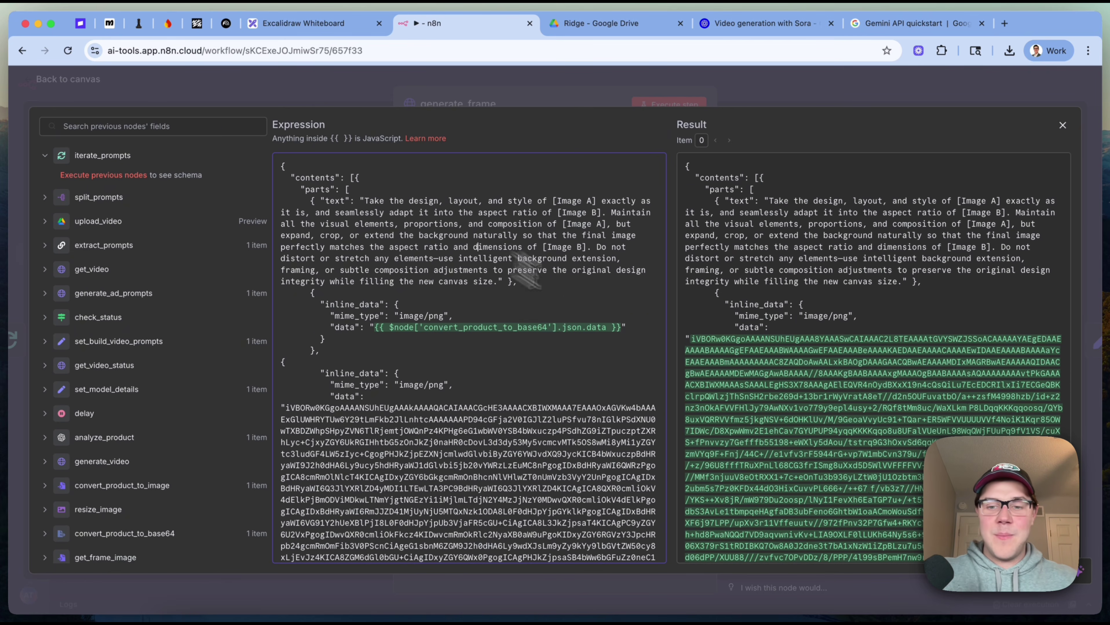
- Revisit the blank portrait design in Canva, and check it against the second image's data block in generate_frame's JSON body
{"action": "right_click", "coordinate": [758, 615]}
{"action": "left_click", "coordinate": [835, 427]}
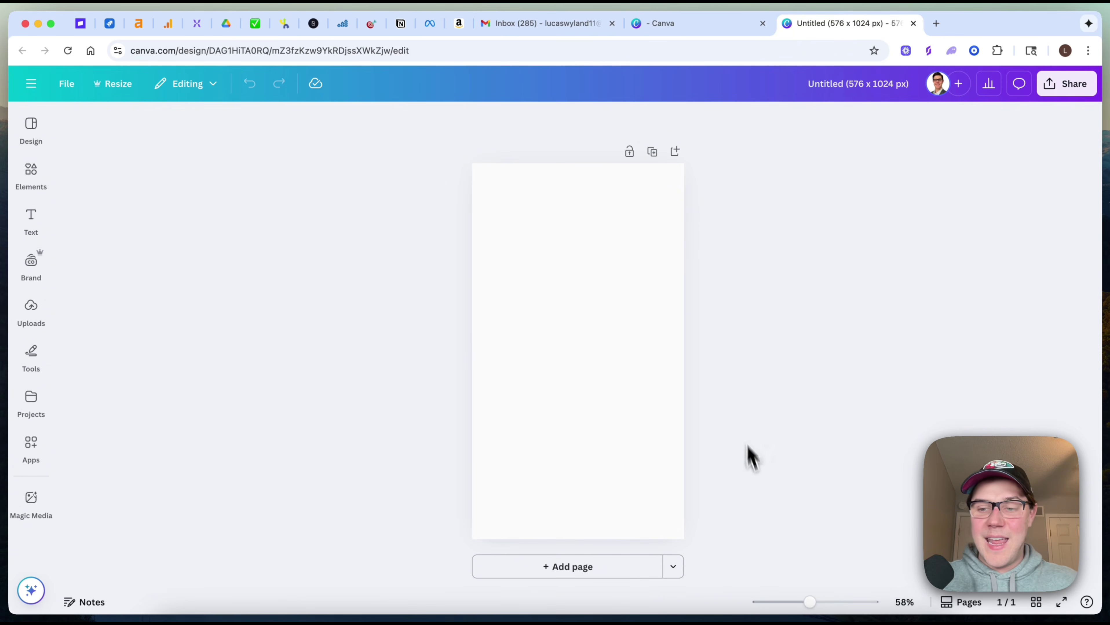
{"action": "right_click", "coordinate": [758, 616]}
{"action": "left_click", "coordinate": [797, 411]}
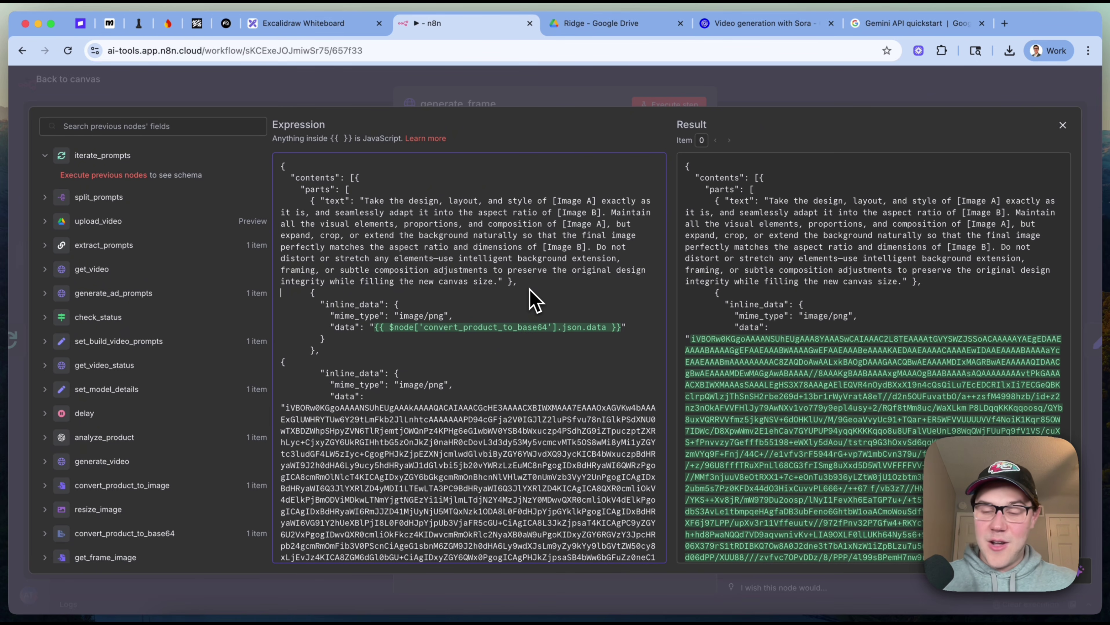
{"action": "triple_click", "coordinate": [521, 460]}
{"action": "left_click", "coordinate": [521, 460]}
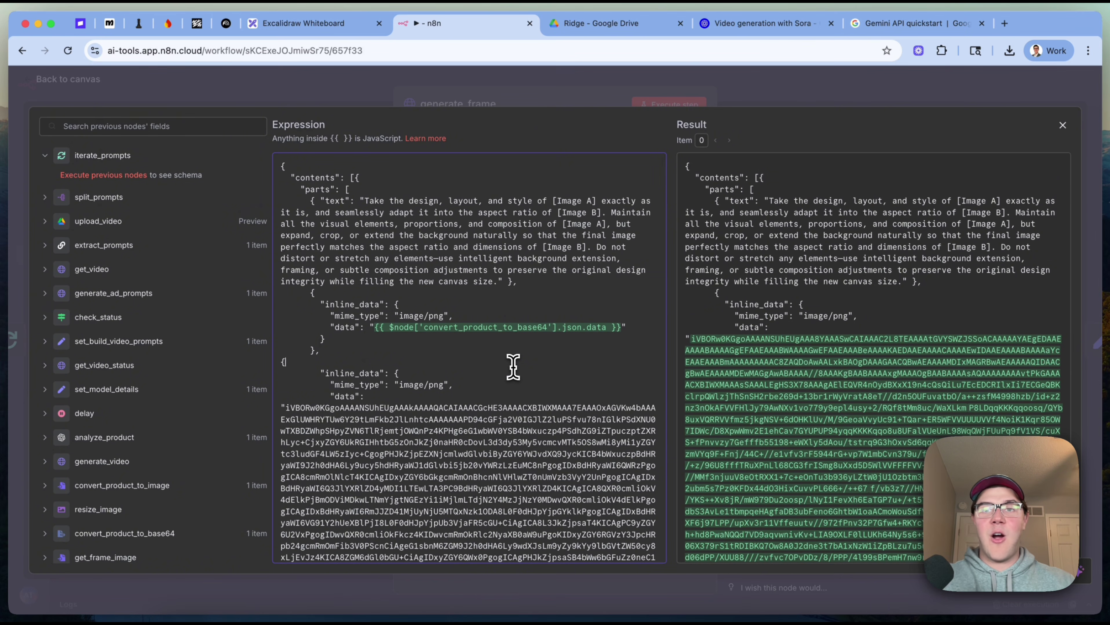
- Close the JSON body editor, recheck the generate_frame parameters, and open the request URL in the full editor
{"action": "left_click", "coordinate": [764, 23]}
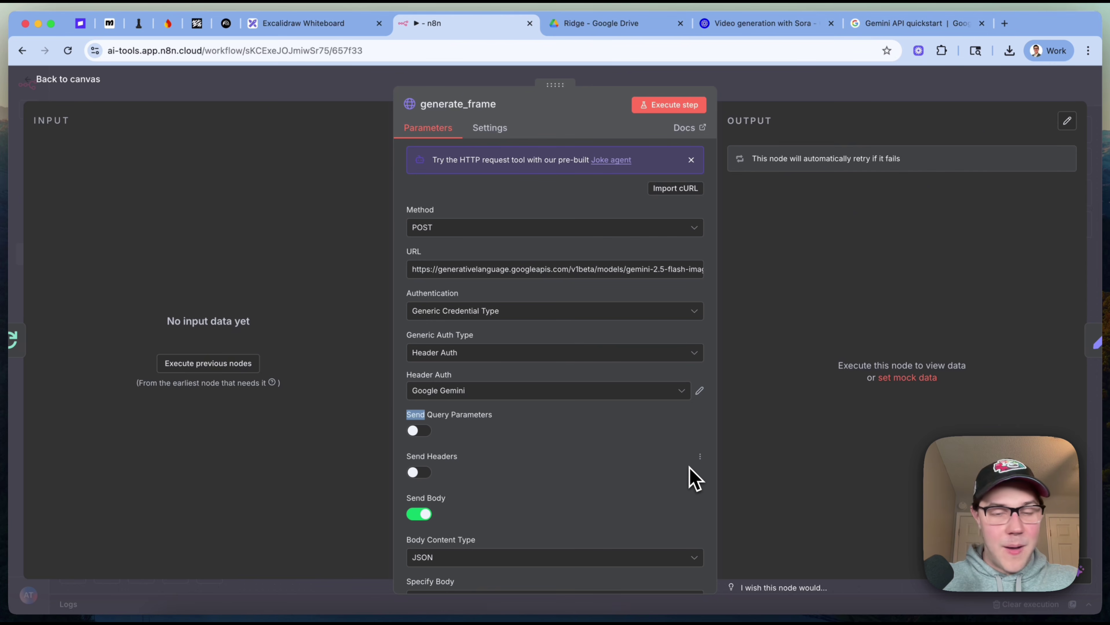
{"action": "scroll", "coordinate": [686, 475], "scroll_direction": "down", "scroll_amount": 5}
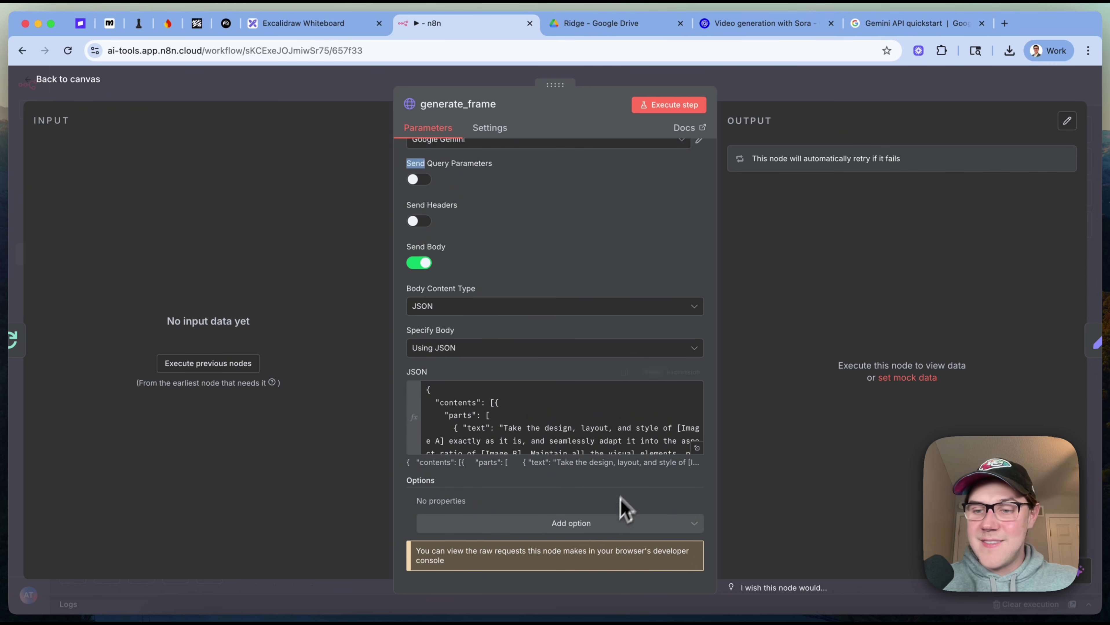
{"action": "scroll", "coordinate": [644, 459], "scroll_direction": "up", "scroll_amount": 5}
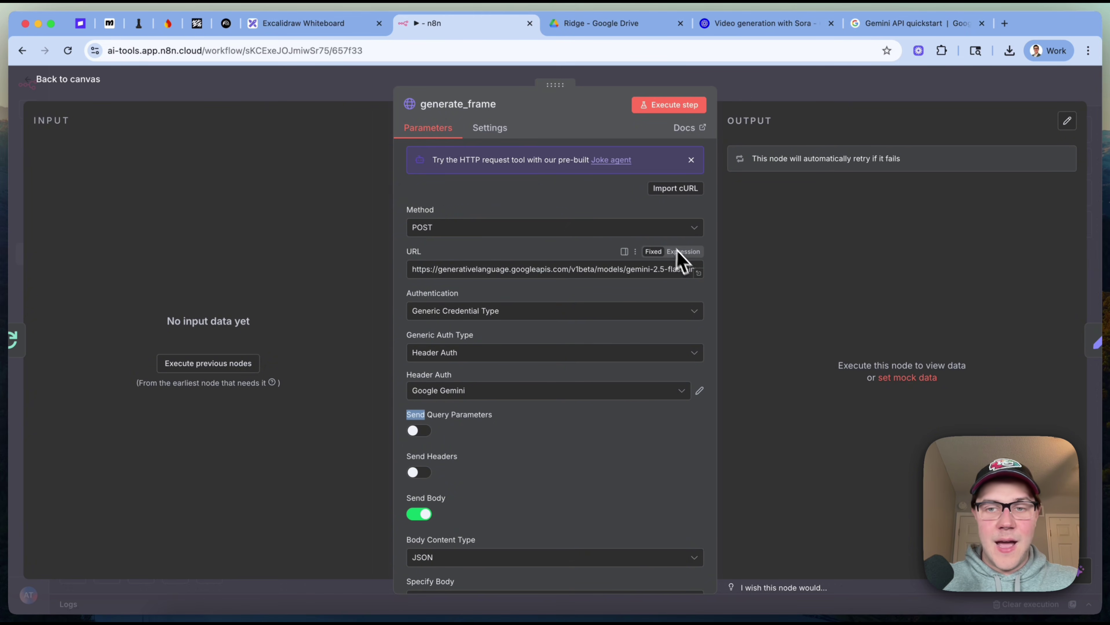
{"action": "left_click", "coordinate": [700, 280]}
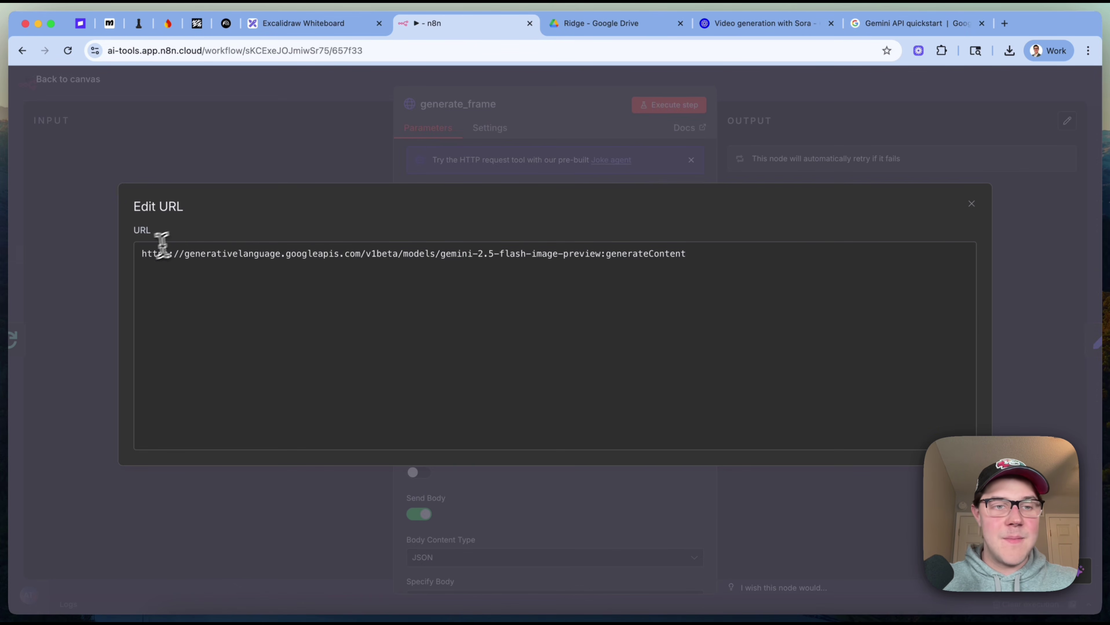
- Highlight the base address and the gemini-2.5-flash-image-preview model name in generate_frame's request URL, and close the URL editor
{"action": "left_click_drag", "start_coordinate": [141, 254], "coordinate": [437, 254]}
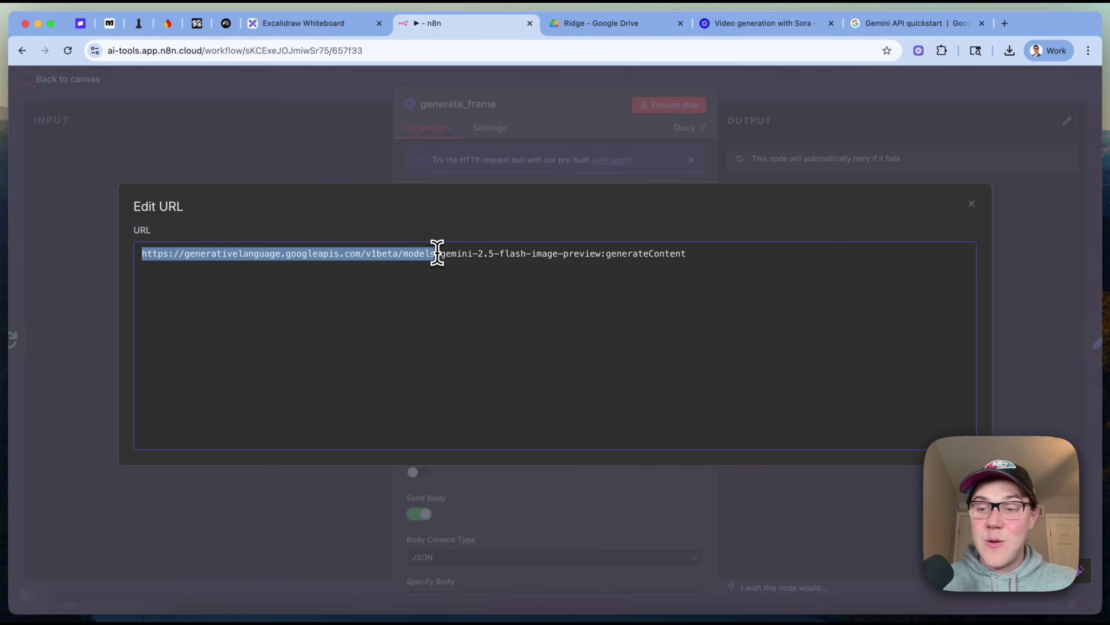
{"action": "left_click", "coordinate": [432, 264]}
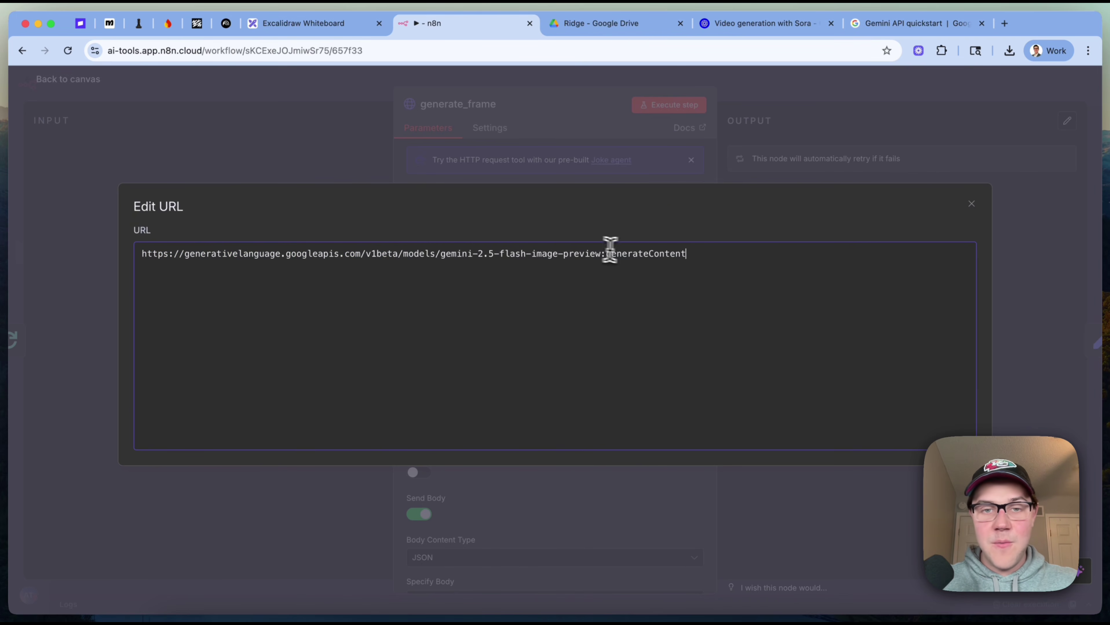
{"action": "left_click_drag", "start_coordinate": [439, 253], "coordinate": [601, 255]}
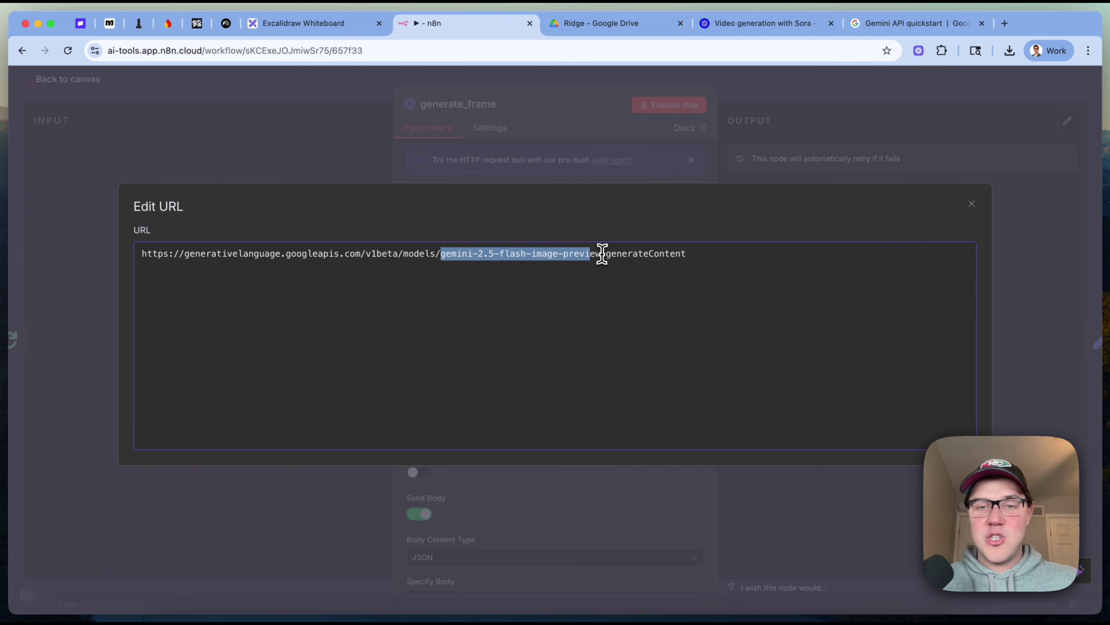
{"action": "left_click", "coordinate": [598, 320]}
{"action": "left_click_drag", "start_coordinate": [439, 254], "coordinate": [592, 256]}
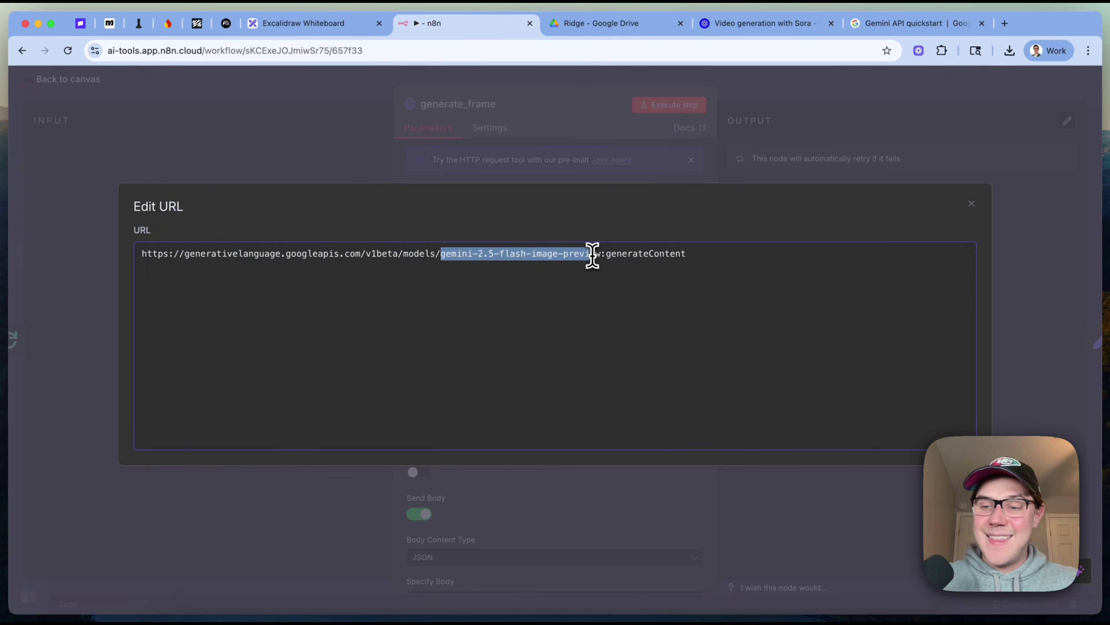
{"action": "left_click", "coordinate": [776, 328]}
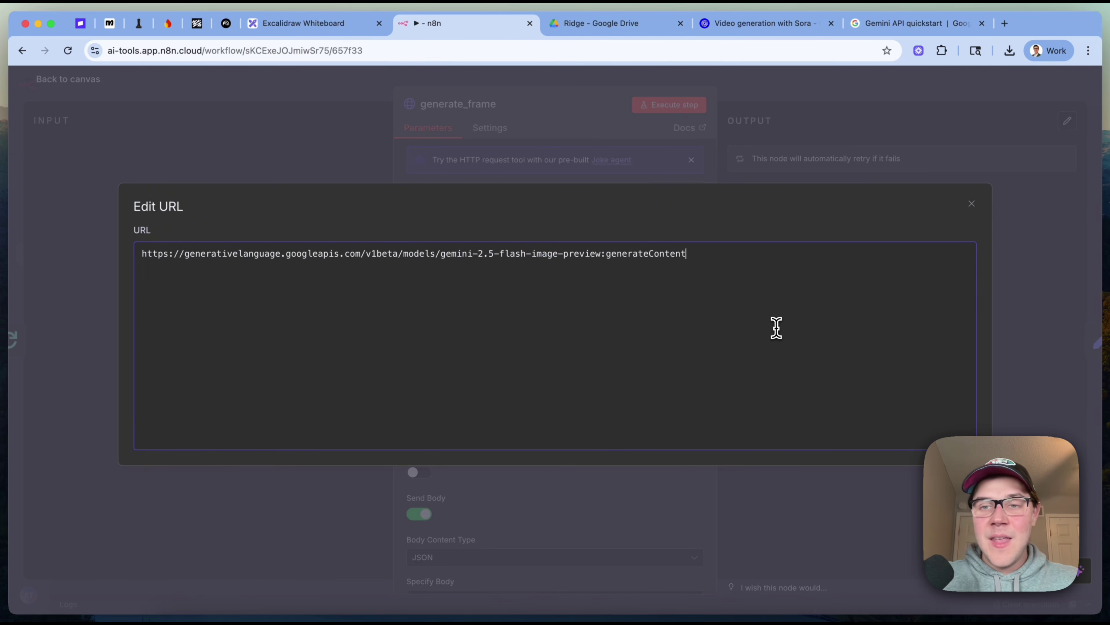
{"action": "left_click", "coordinate": [850, 149]}
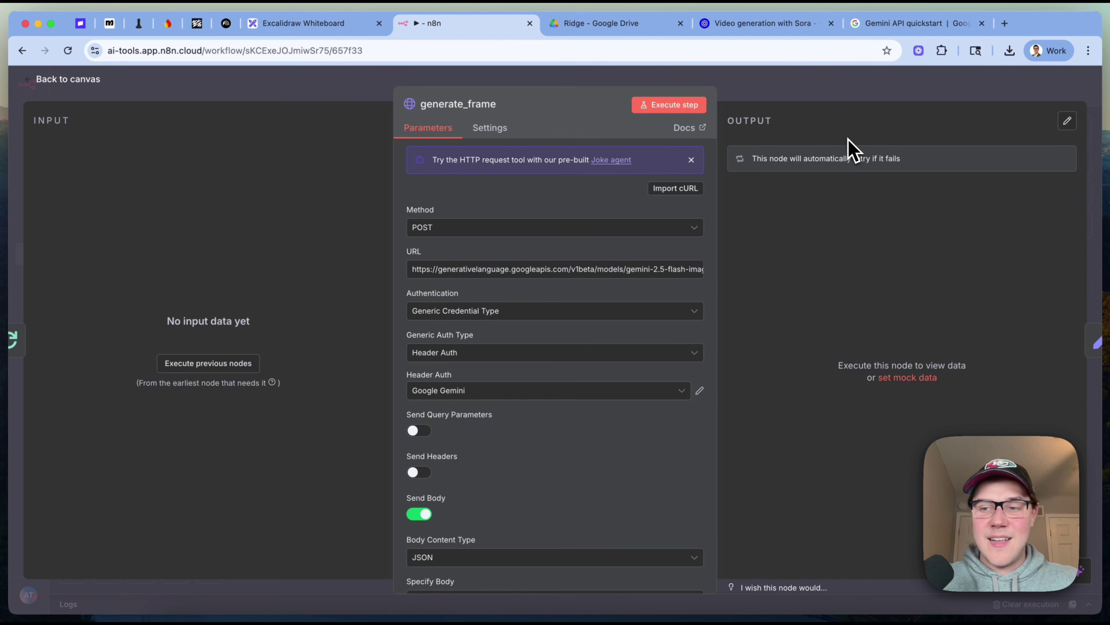
- Review generate_frame's authentication, body and JSON settings down to its options, and return to the canvas
{"action": "scroll", "coordinate": [527, 324], "scroll_direction": "down", "scroll_amount": 2}
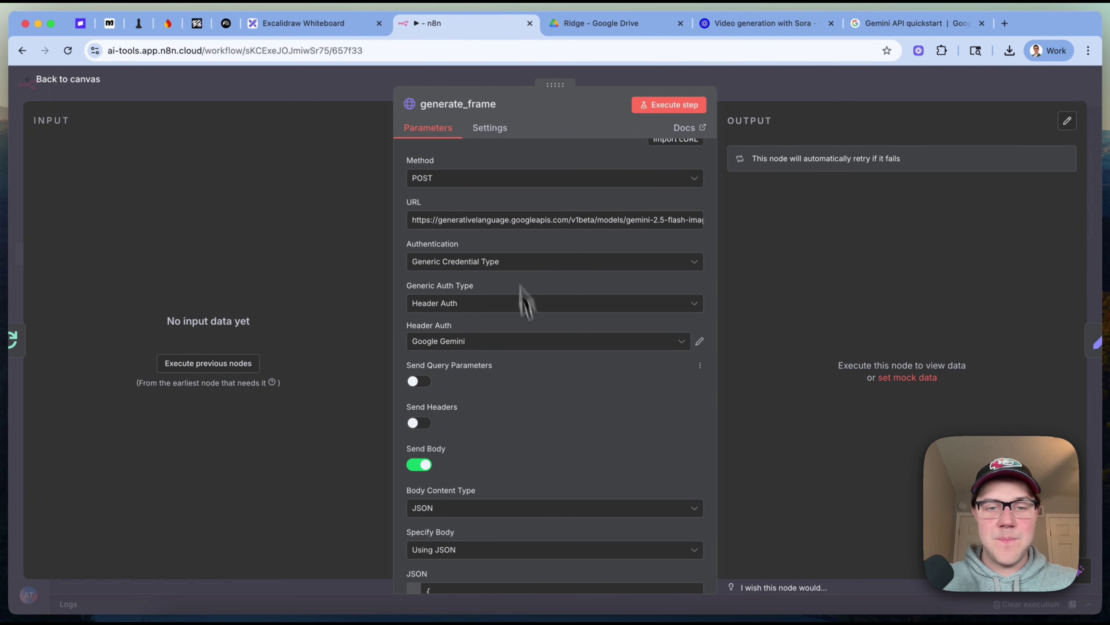
{"action": "scroll", "coordinate": [520, 290], "scroll_direction": "down", "scroll_amount": 1}
{"action": "scroll", "coordinate": [557, 347], "scroll_direction": "down", "scroll_amount": 5}
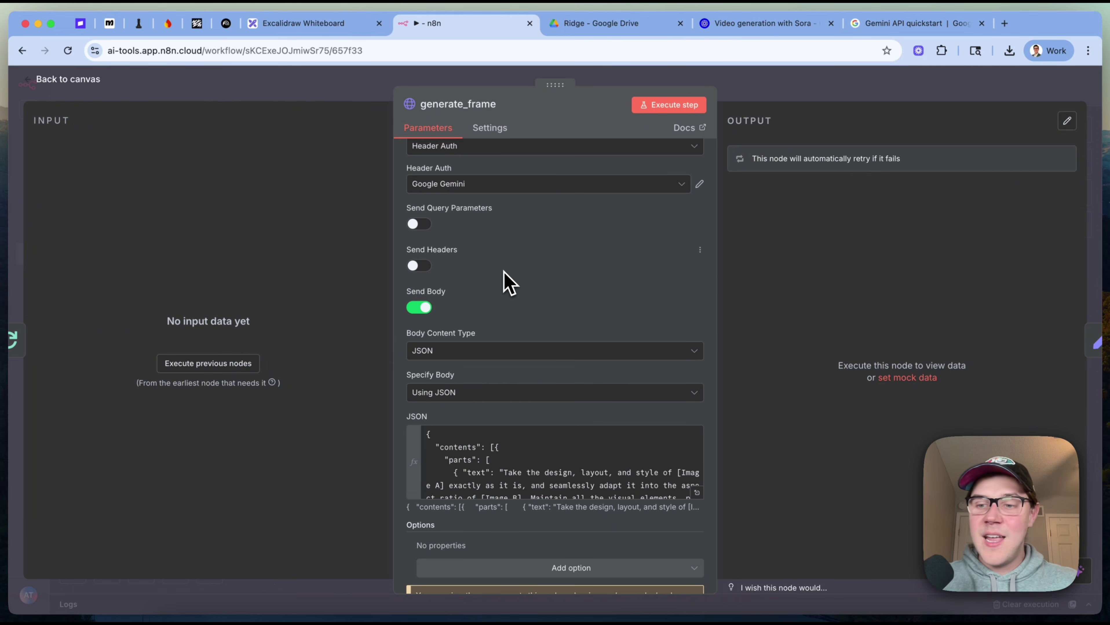
{"action": "left_click", "coordinate": [895, 88]}
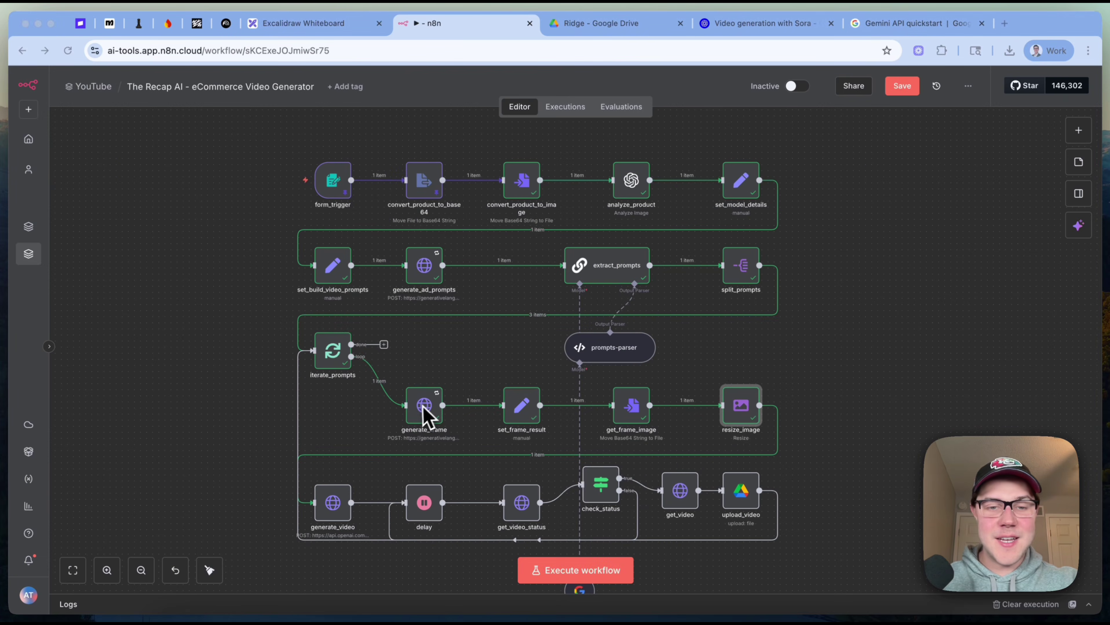
- Open generate_frame to inspect the base64 image data in its output, and return to the canvas
{"action": "left_click", "coordinate": [422, 415]}
{"action": "double_click", "coordinate": [422, 415]}
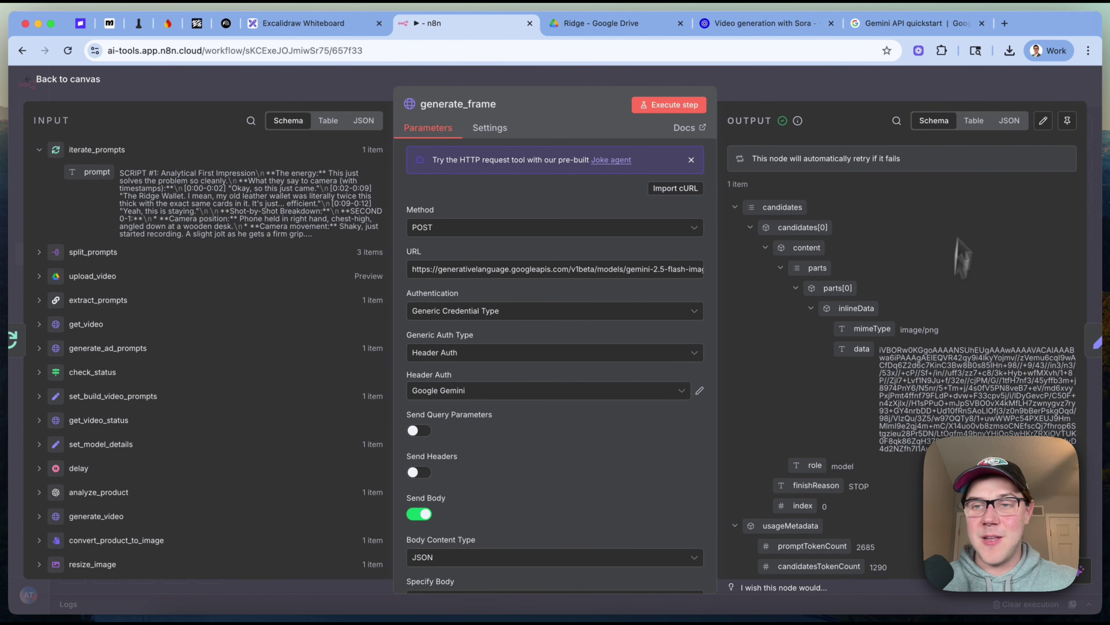
{"action": "left_click", "coordinate": [978, 94]}
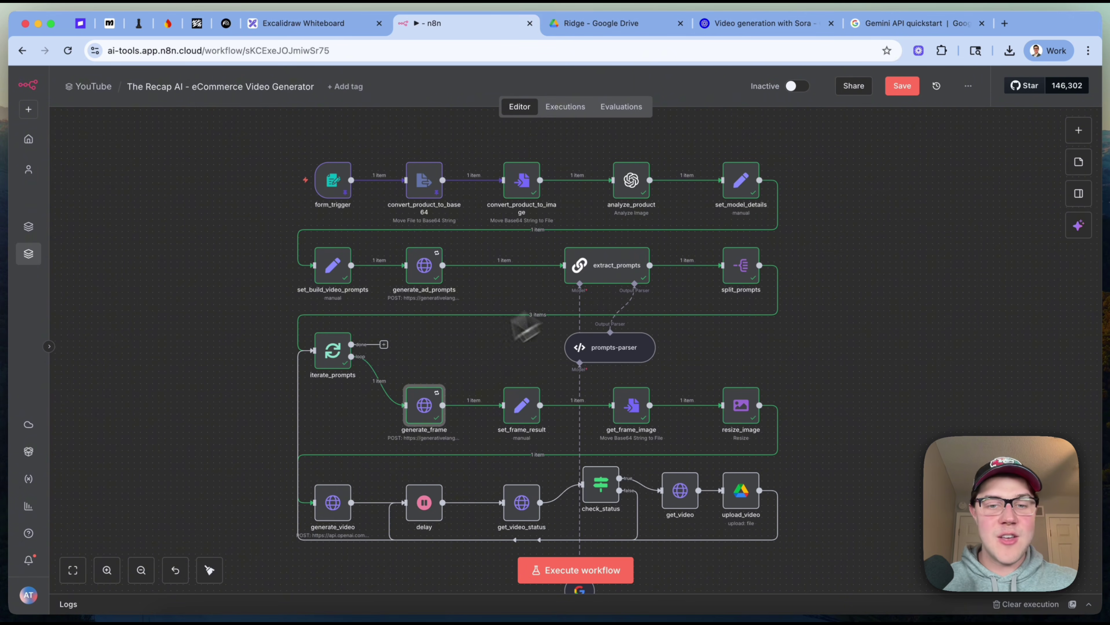
- Inspect set_frame_result's inlineData expression and its result output, and return to the canvas
{"action": "double_click", "coordinate": [523, 414]}
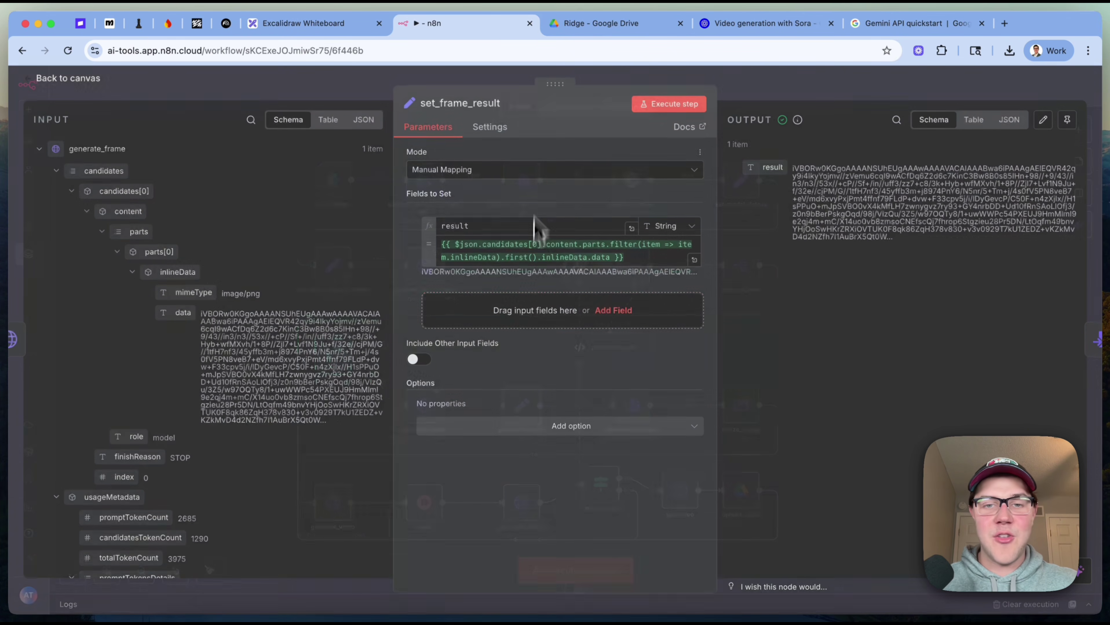
{"action": "double_click", "coordinate": [564, 258]}
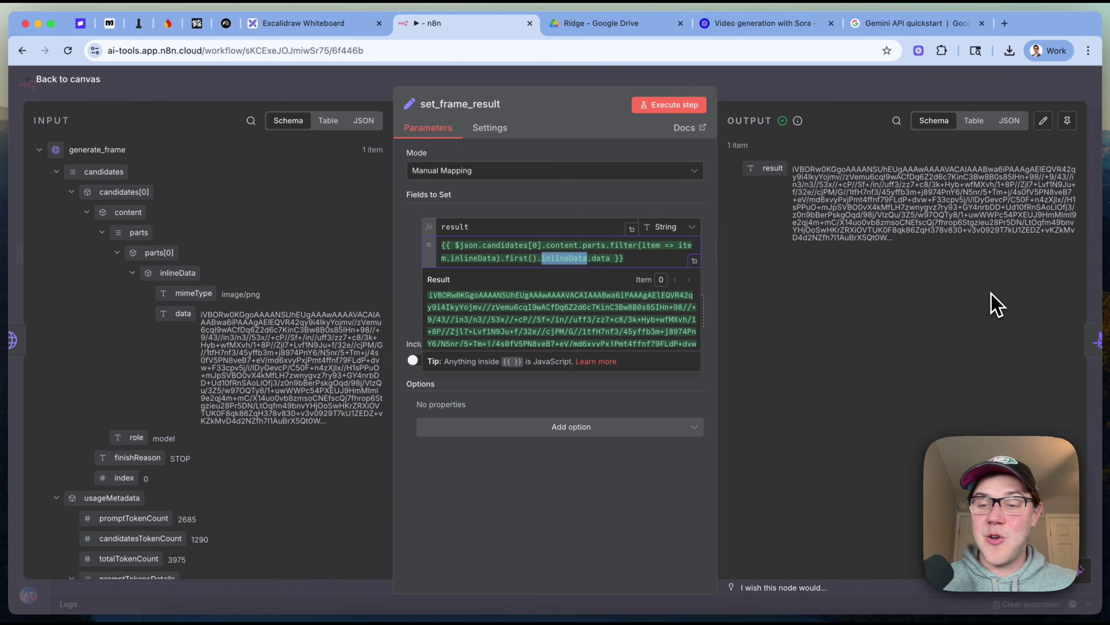
{"action": "left_click", "coordinate": [1010, 97]}
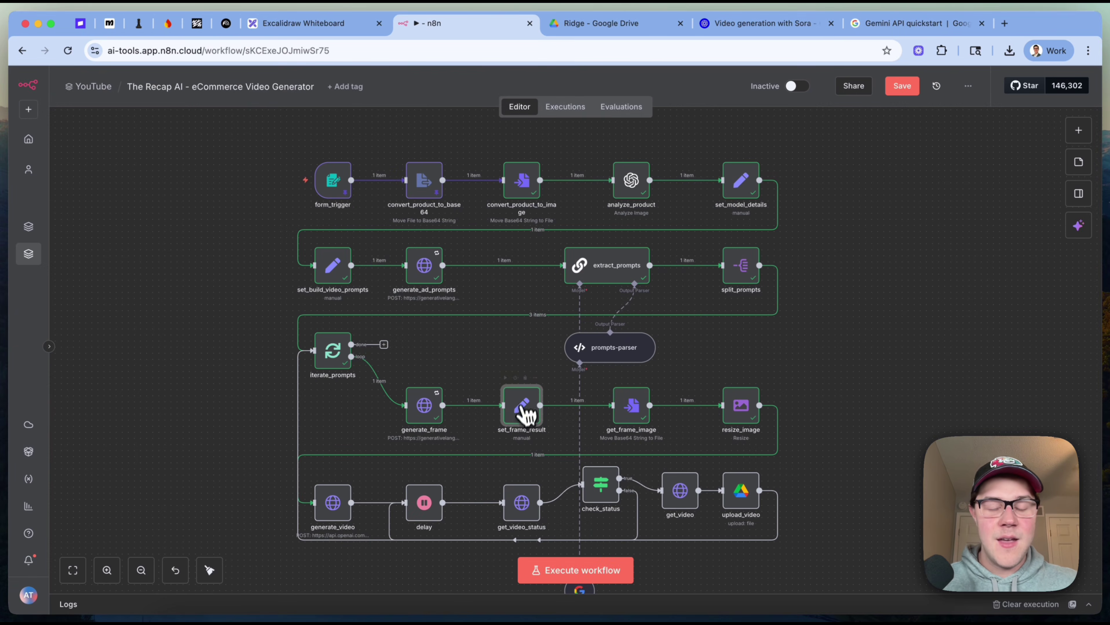
{"action": "double_click", "coordinate": [524, 422]}
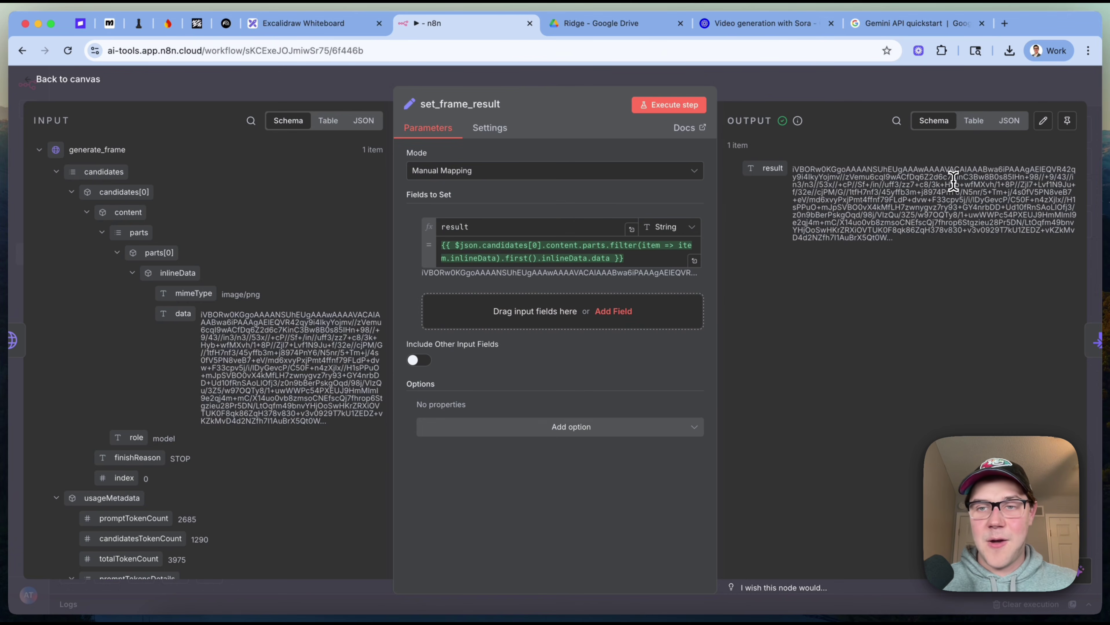
{"action": "double_click", "coordinate": [952, 178]}
{"action": "left_click", "coordinate": [1006, 94]}
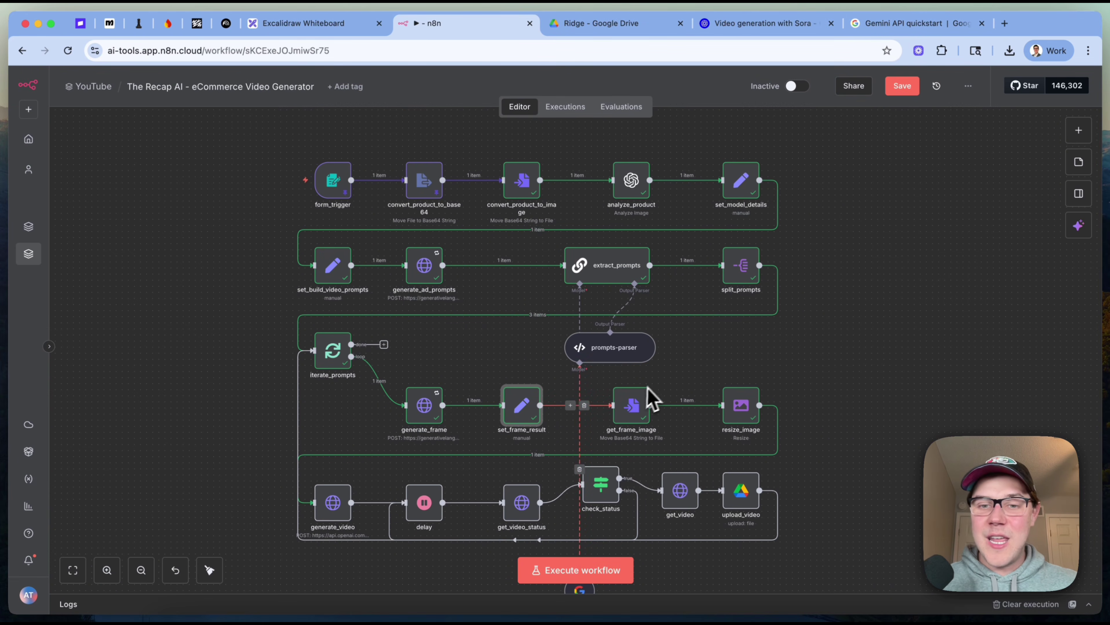
- Select the get_frame_image node and search the node library for "file"
{"action": "left_click", "coordinate": [639, 408]}
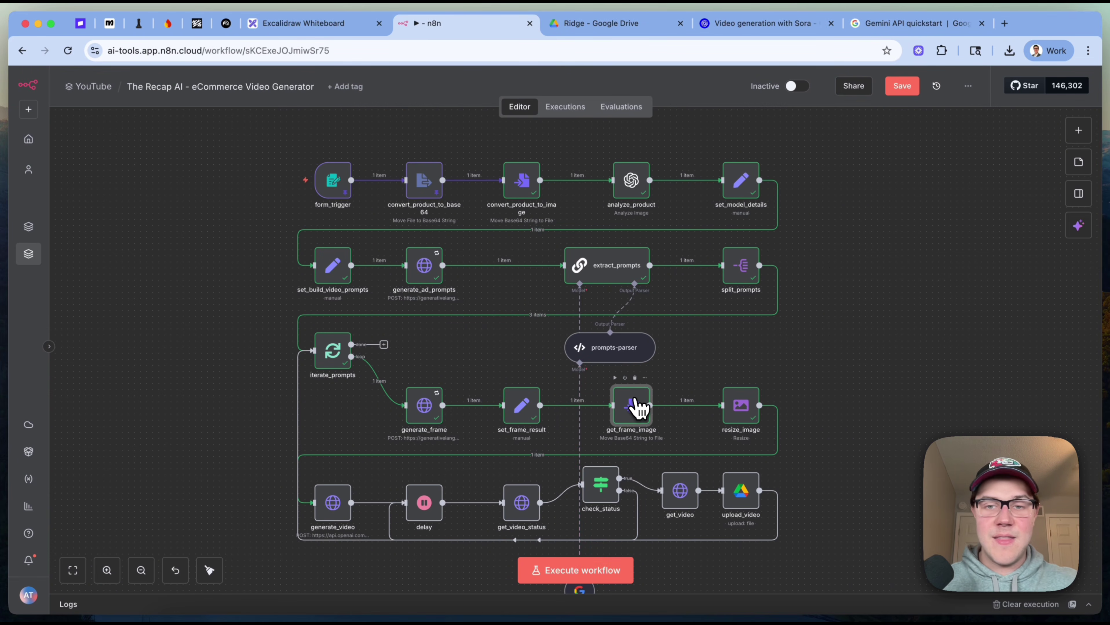
{"action": "key", "text": "Tab"}
{"action": "type", "text": "file"}
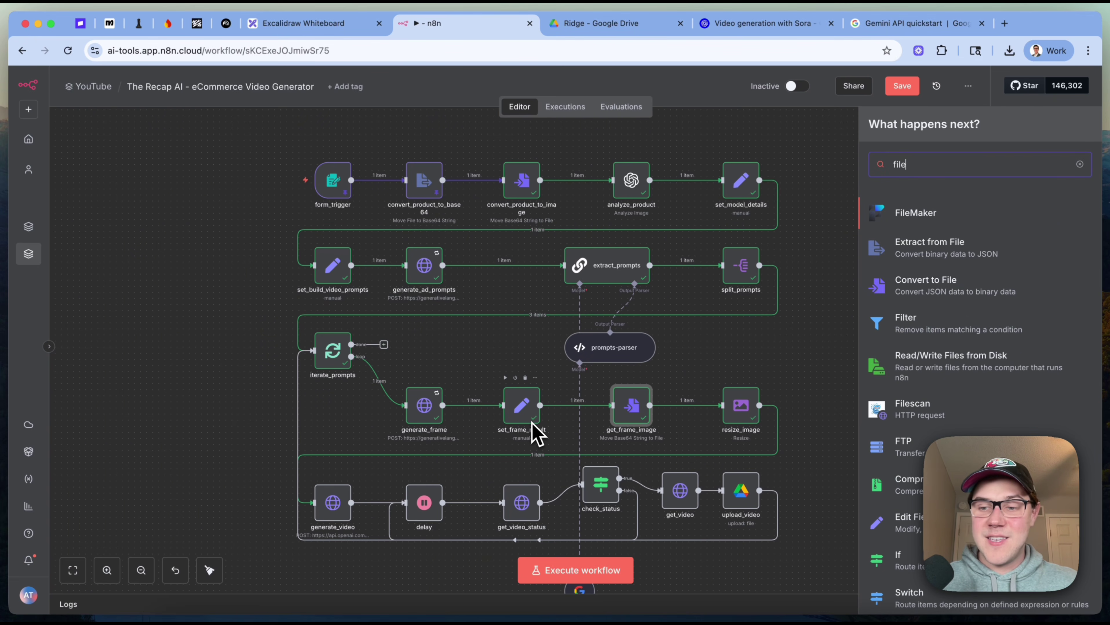
- Open get_frame_image, view its output image, and return to the canvas
{"action": "double_click", "coordinate": [633, 410]}
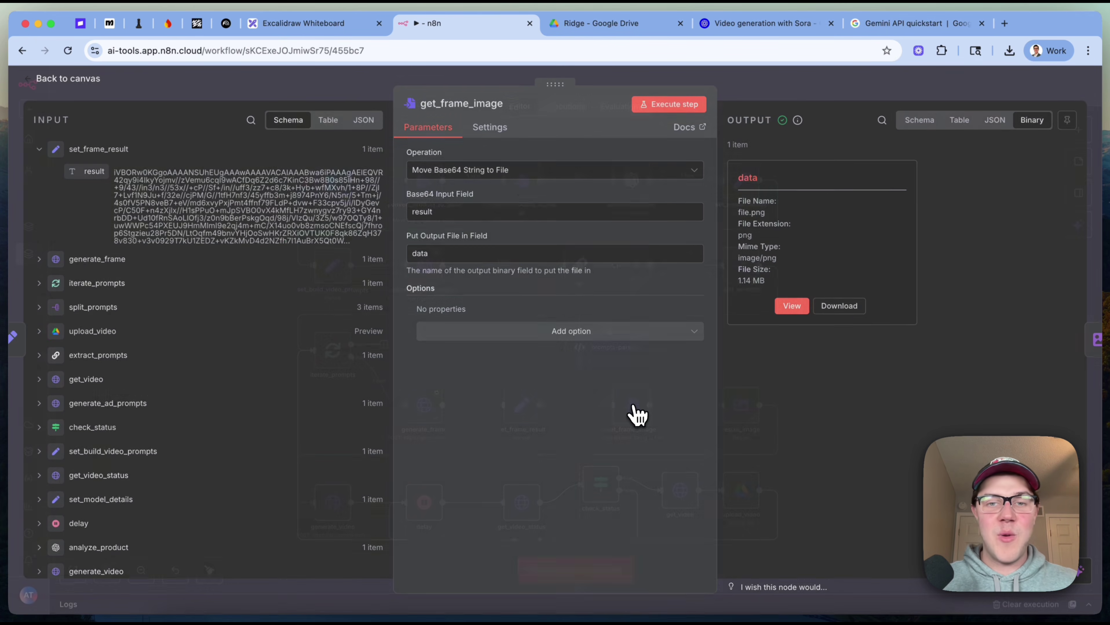
{"action": "left_click", "coordinate": [794, 308]}
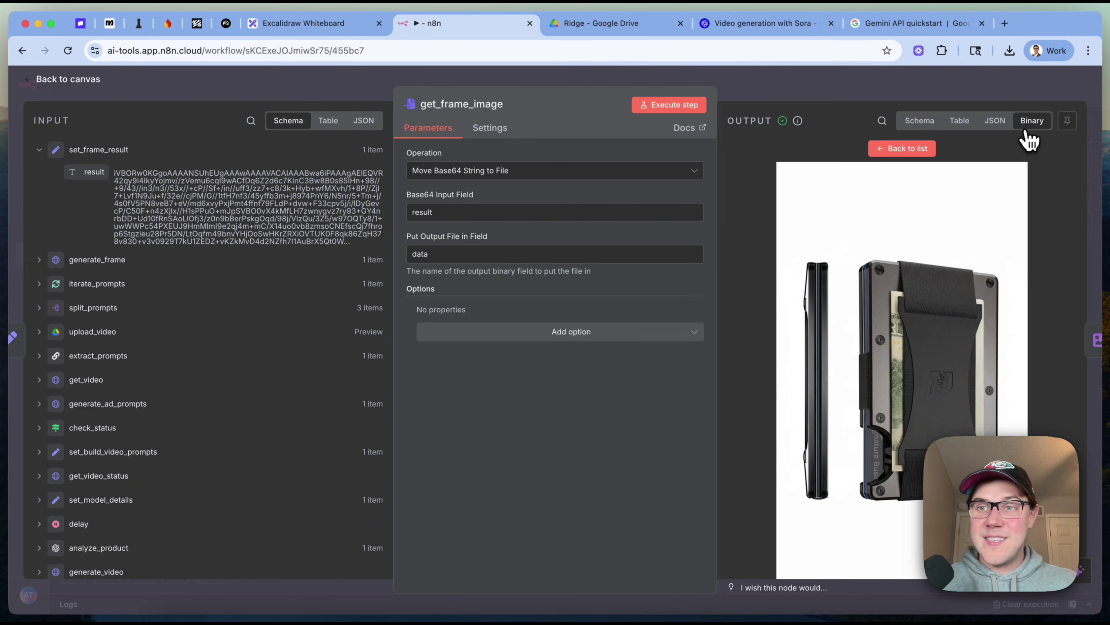
{"action": "left_click", "coordinate": [1026, 97]}
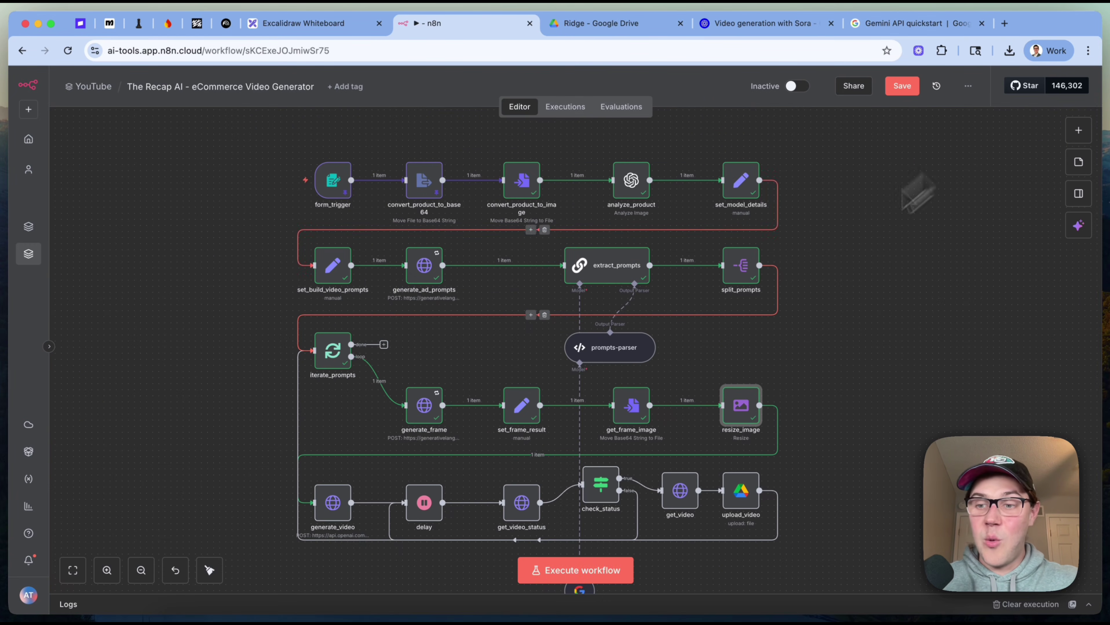
- Search the node library for "edt" to look up the Edit Image node, and close the search
{"action": "key", "text": "Tab"}
{"action": "type", "text": "edt"}
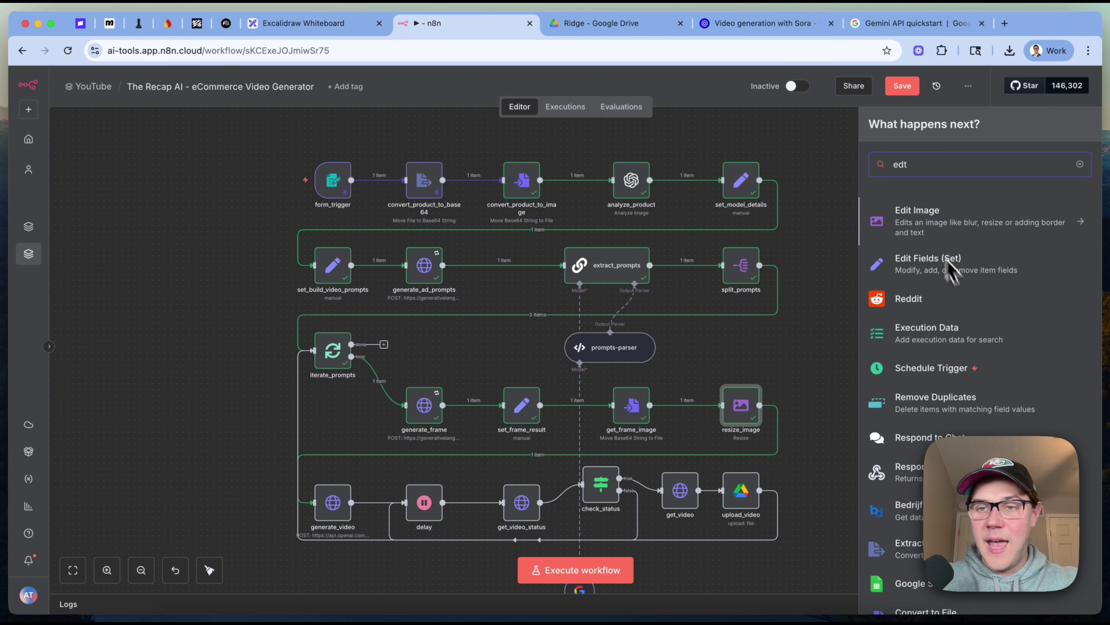
{"action": "left_click", "coordinate": [804, 368]}
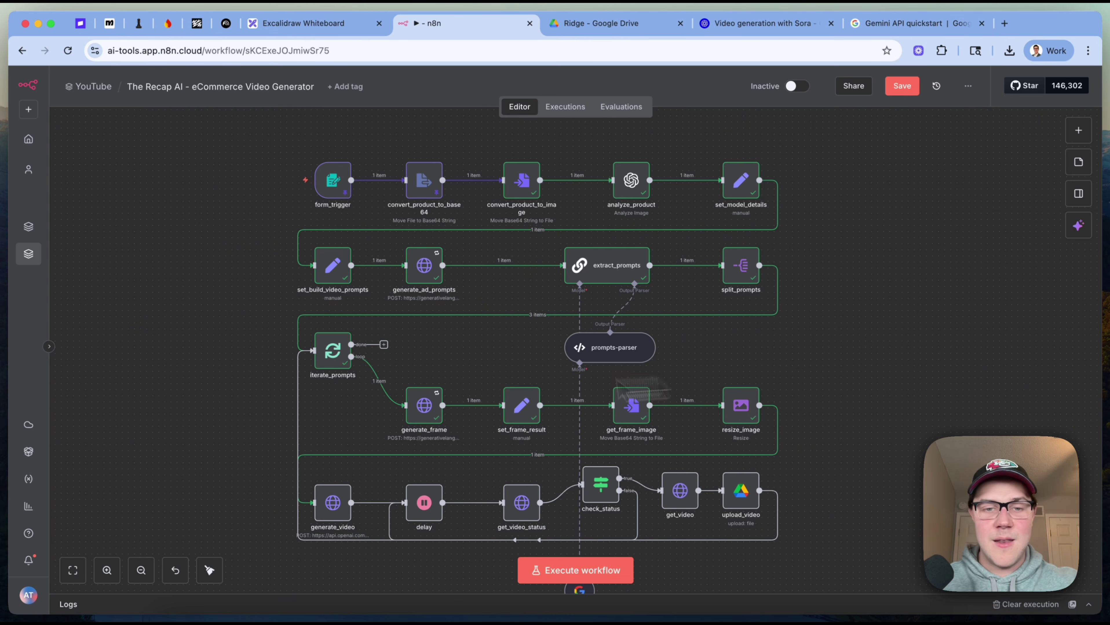
- Download get_frame_image's output file.png, and switch to Finder's Downloads folder
{"action": "double_click", "coordinate": [632, 418]}
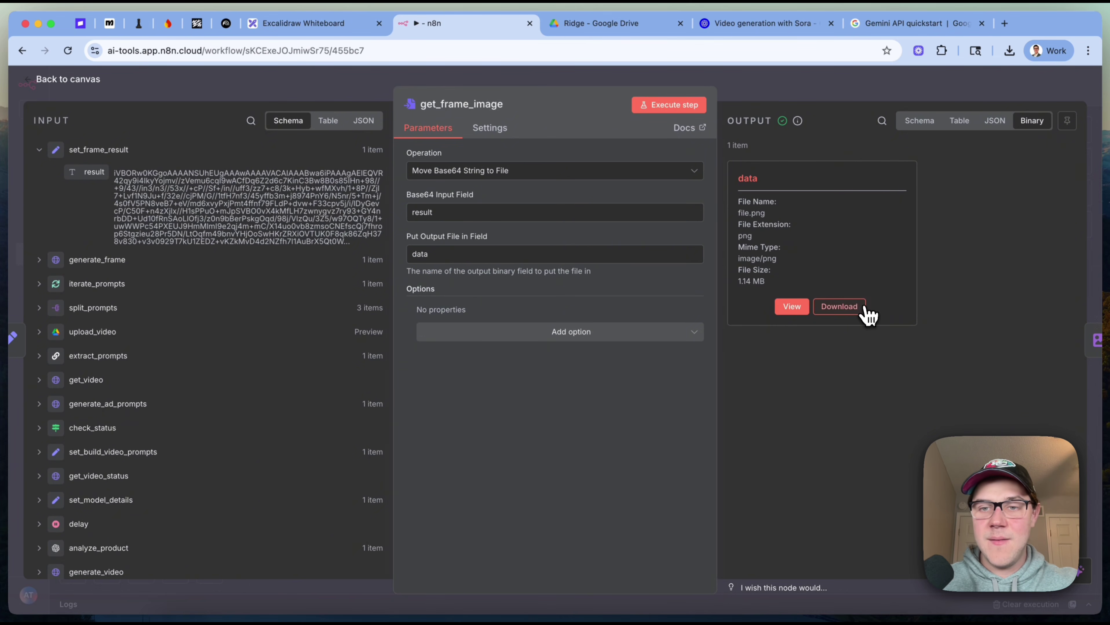
{"action": "left_click", "coordinate": [861, 308]}
{"action": "left_click", "coordinate": [219, 624]}
{"action": "left_click", "coordinate": [455, 399]}
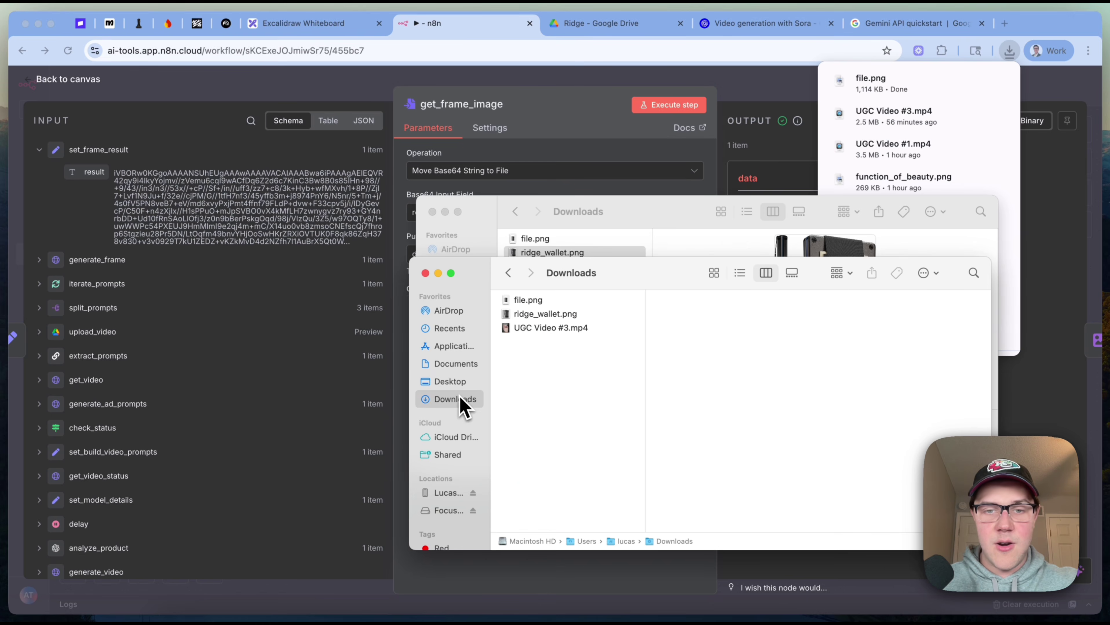
- Show the file information for file.png, highlight its pixel dimensions, and return to the n8n workflow canvas
{"action": "right_click", "coordinate": [547, 300]}
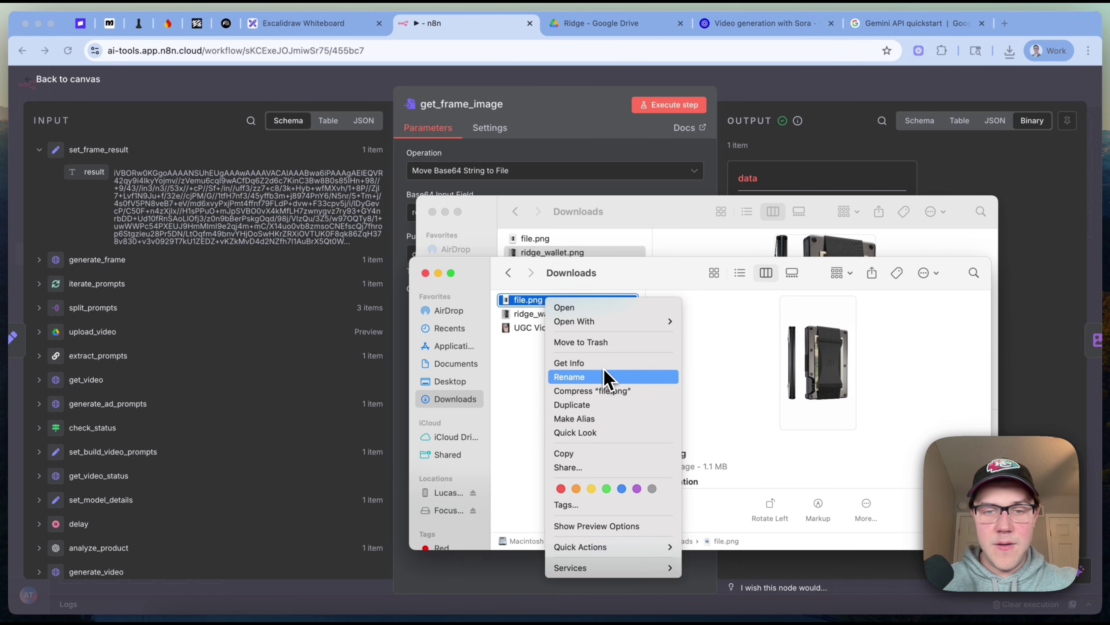
{"action": "left_click", "coordinate": [582, 364]}
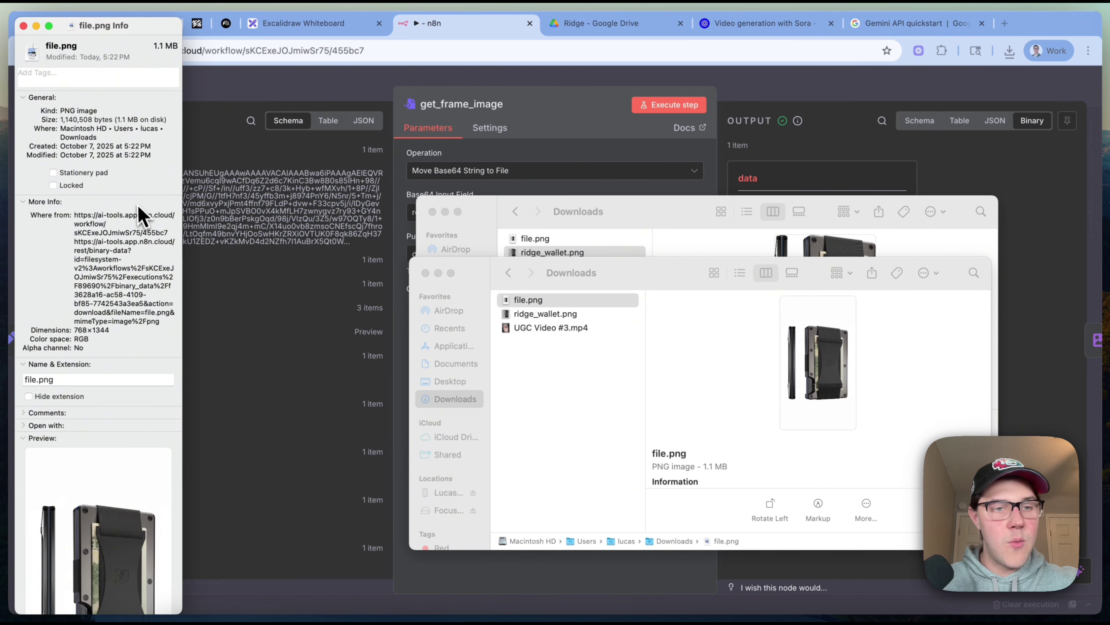
{"action": "scroll", "coordinate": [141, 210], "scroll_direction": "down", "scroll_amount": 3}
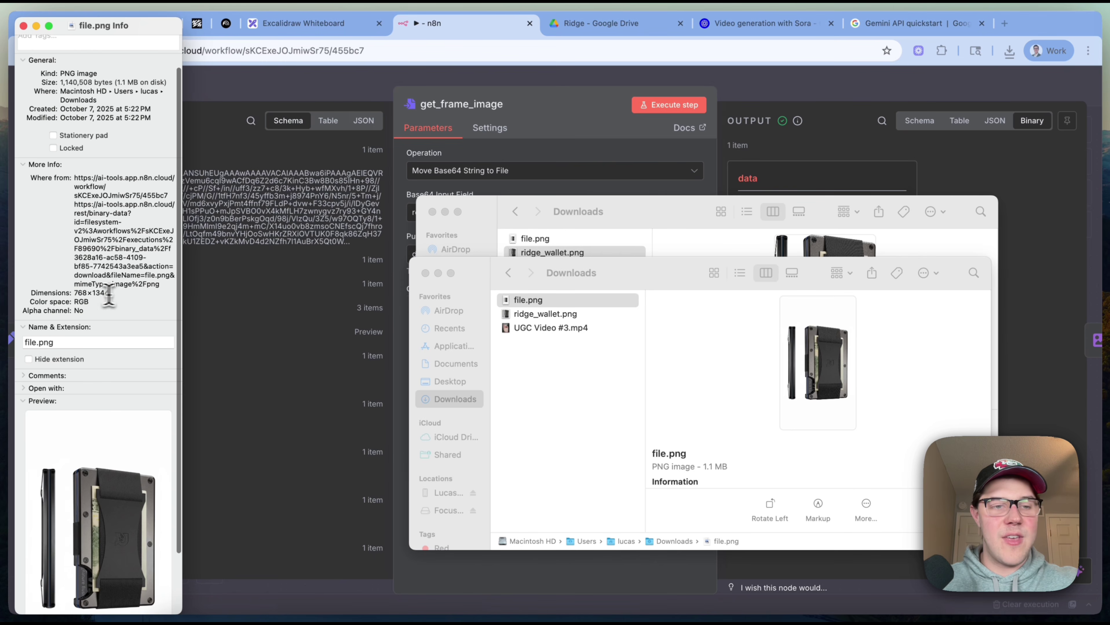
{"action": "double_click", "coordinate": [134, 296]}
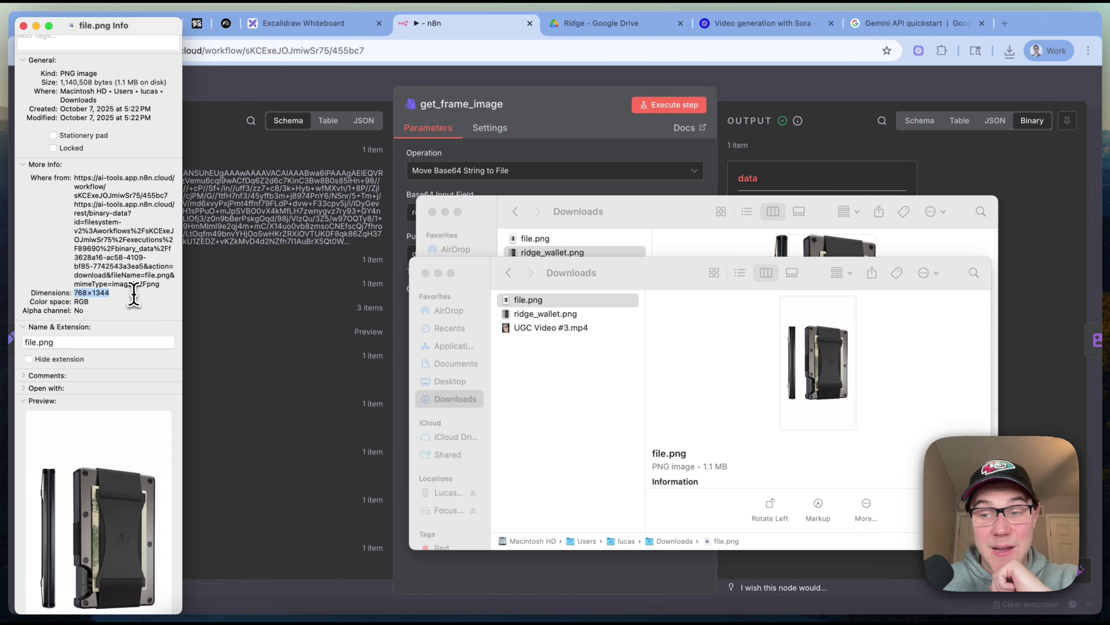
{"action": "left_click", "coordinate": [1041, 208]}
{"action": "key", "text": "Escape"}
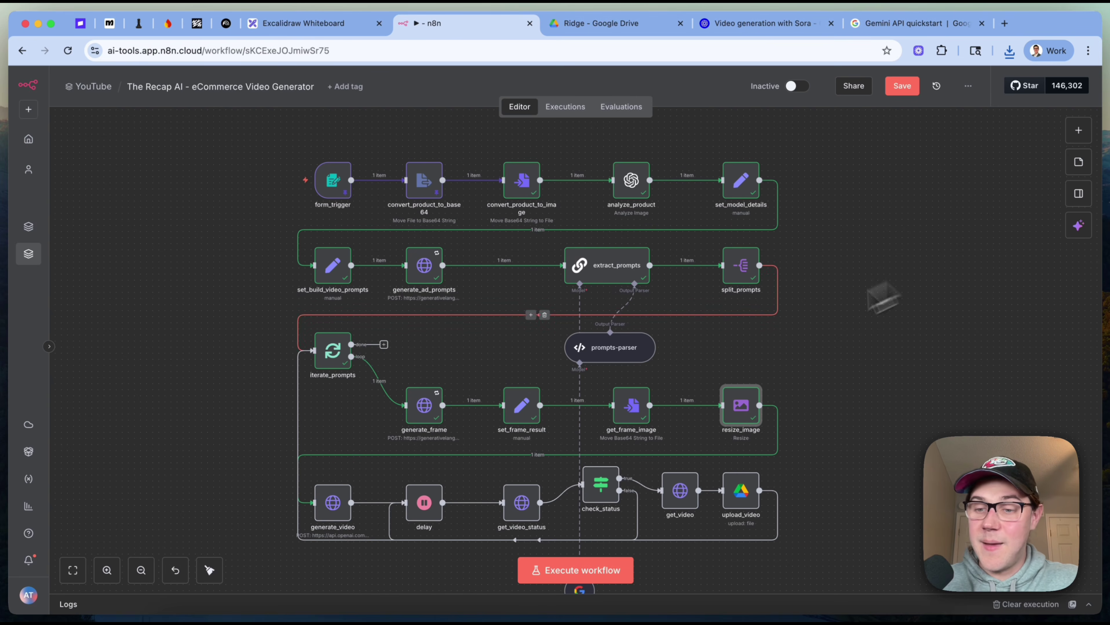
- Open resize_image, view its input and output images side by side, and look through the available resize options
{"action": "double_click", "coordinate": [741, 416]}
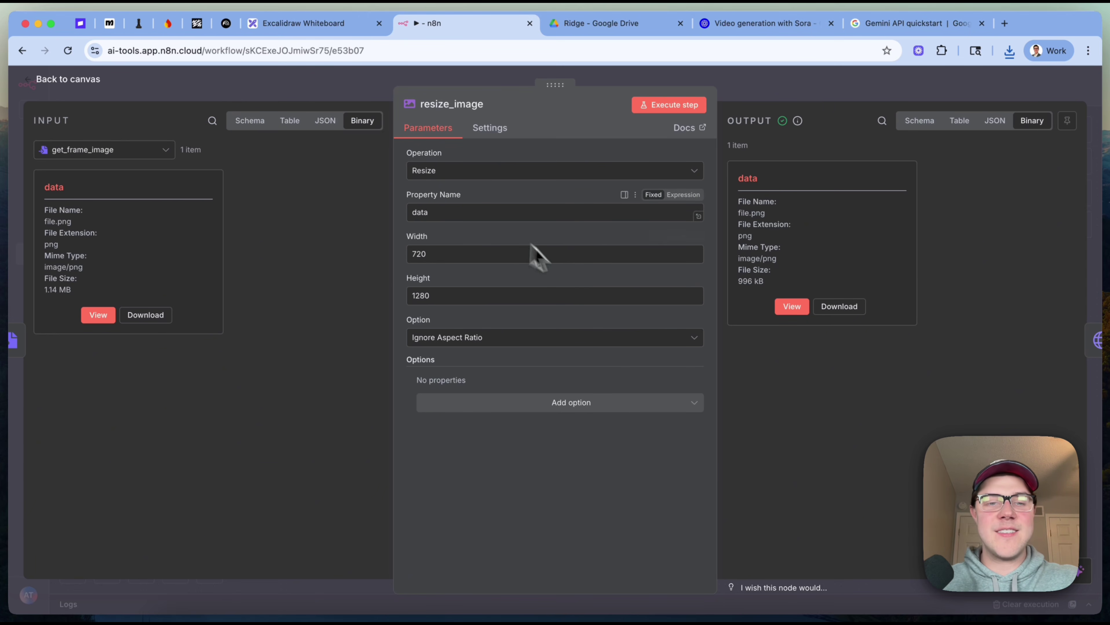
{"action": "double_click", "coordinate": [416, 298]}
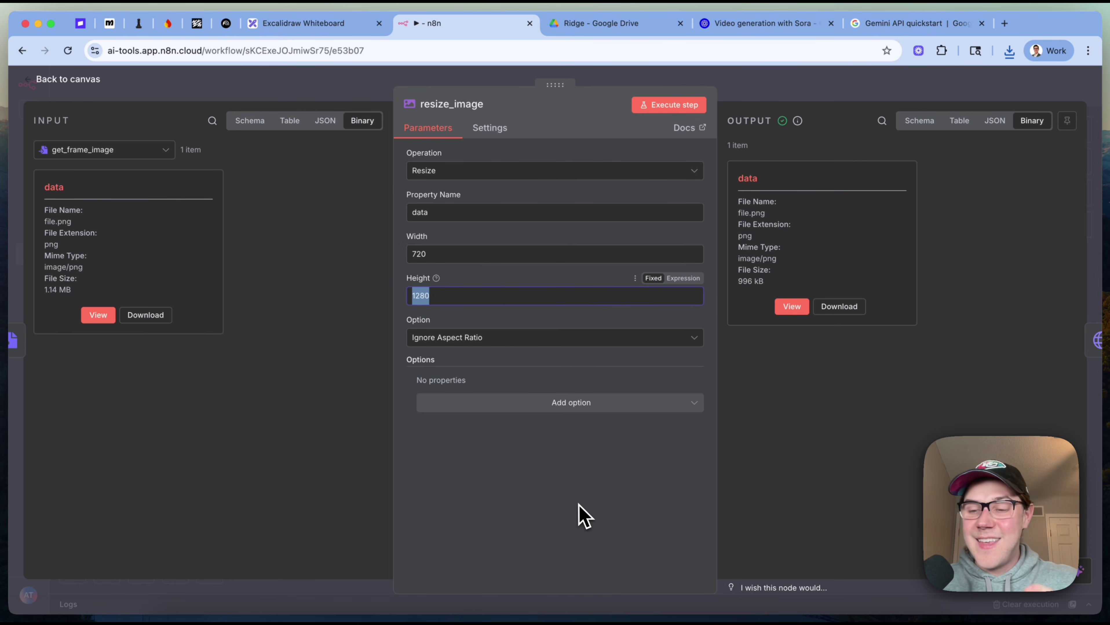
{"action": "left_click", "coordinate": [99, 315]}
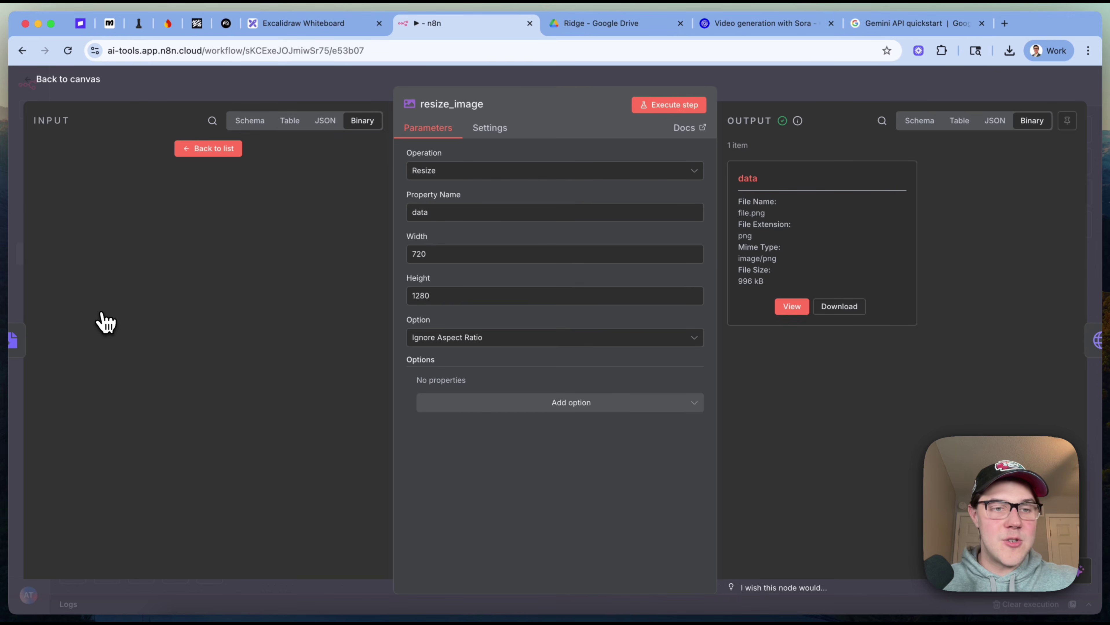
{"action": "left_click", "coordinate": [792, 307]}
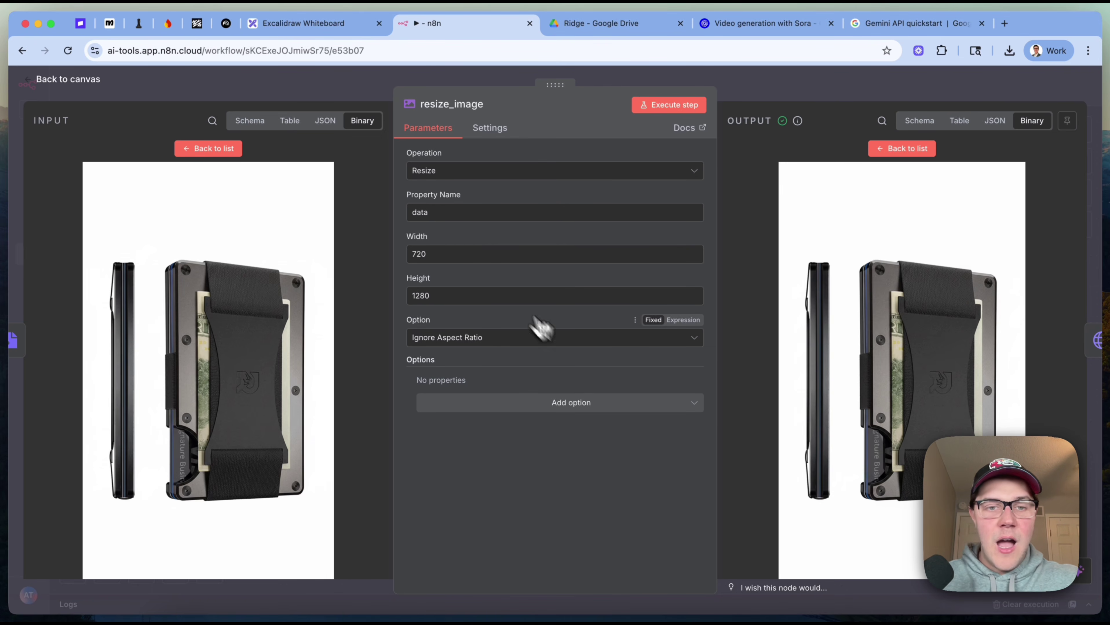
{"action": "left_click", "coordinate": [454, 342]}
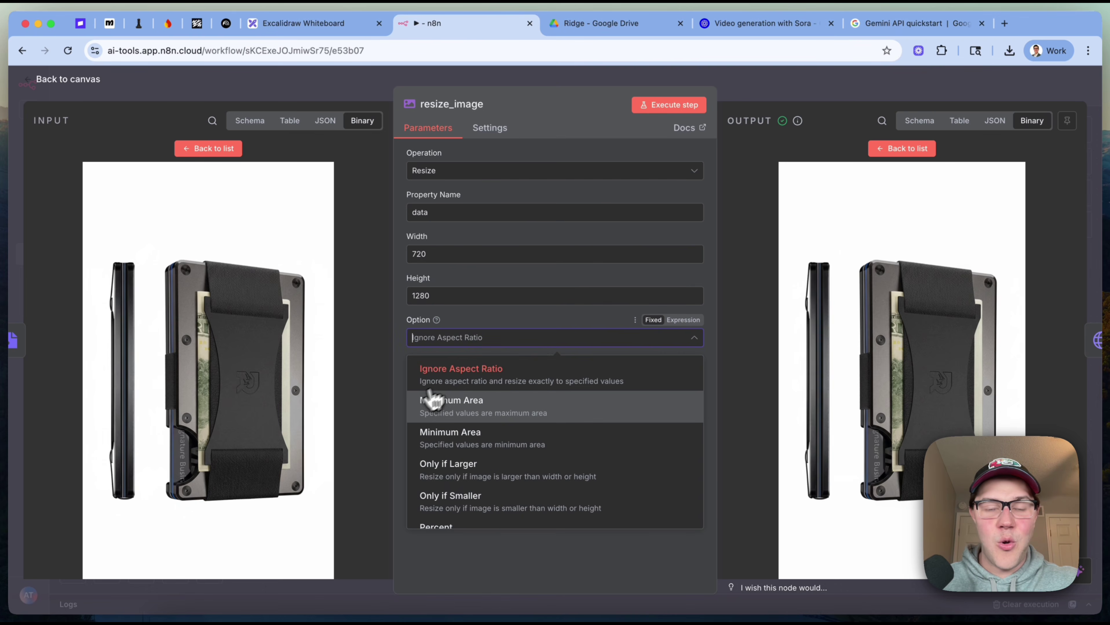
{"action": "left_click", "coordinate": [578, 113]}
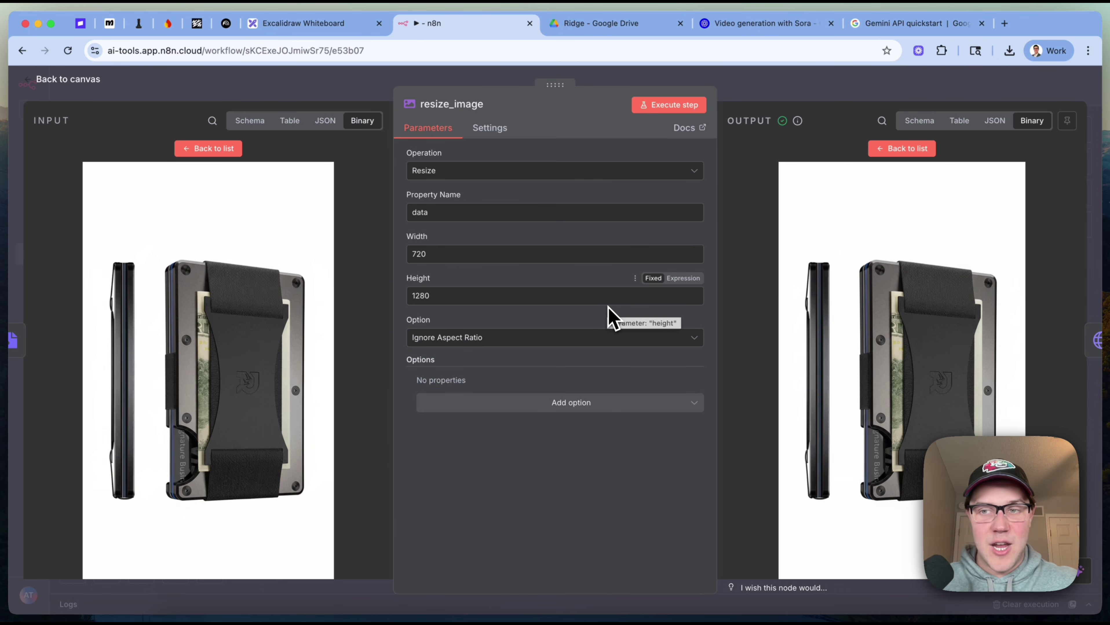
- Download resize_image's output file.png and switch to Finder's Downloads folder
{"action": "left_click", "coordinate": [884, 157]}
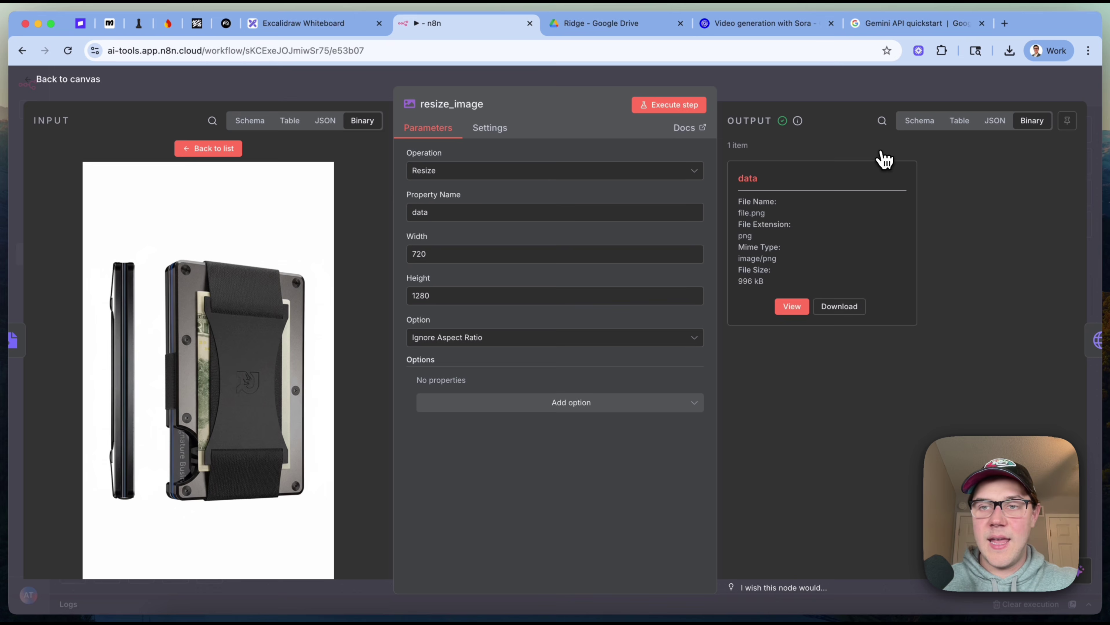
{"action": "left_click", "coordinate": [834, 310]}
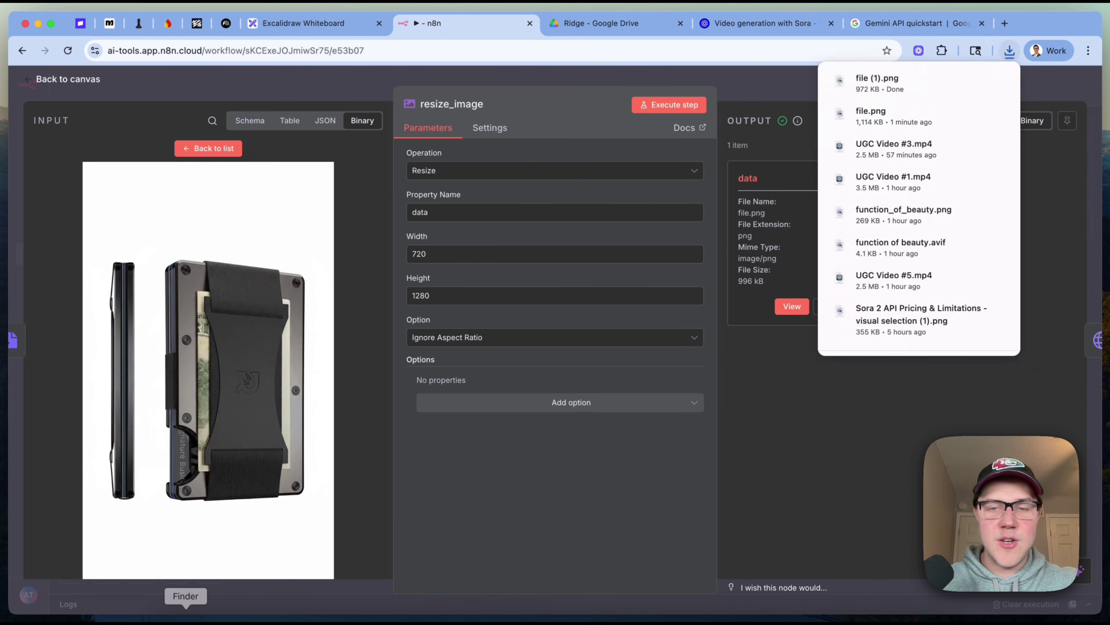
{"action": "left_click", "coordinate": [186, 622]}
- Show the file information for file (1).png, highlight its pixel dimensions, and return to the n8n canvas
{"action": "left_click", "coordinate": [544, 302]}
{"action": "right_click", "coordinate": [545, 303]}
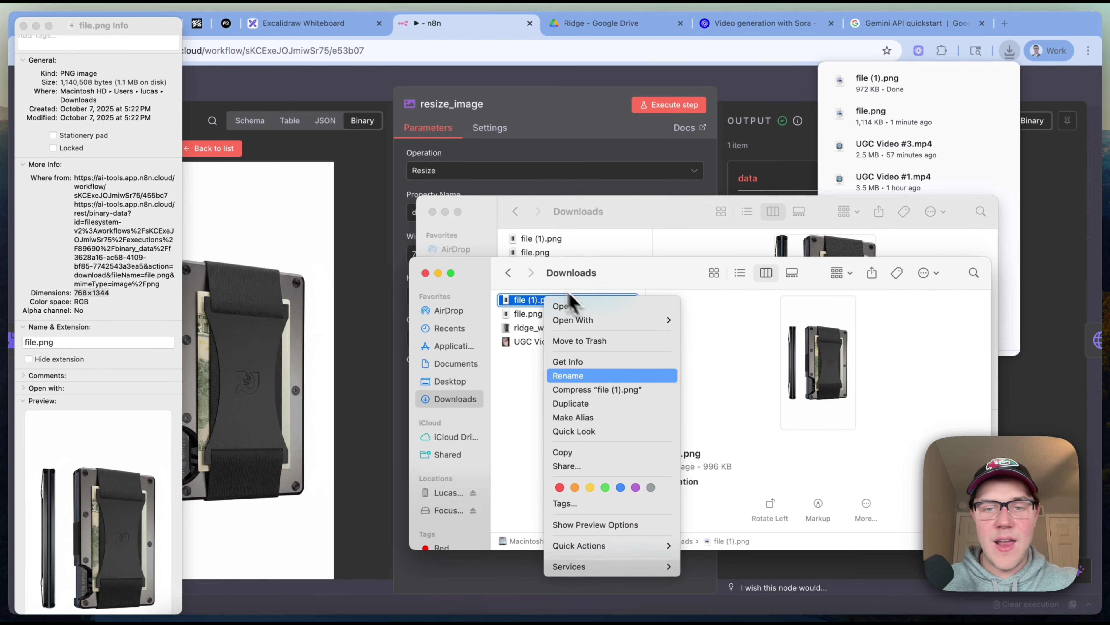
{"action": "left_click", "coordinate": [628, 373]}
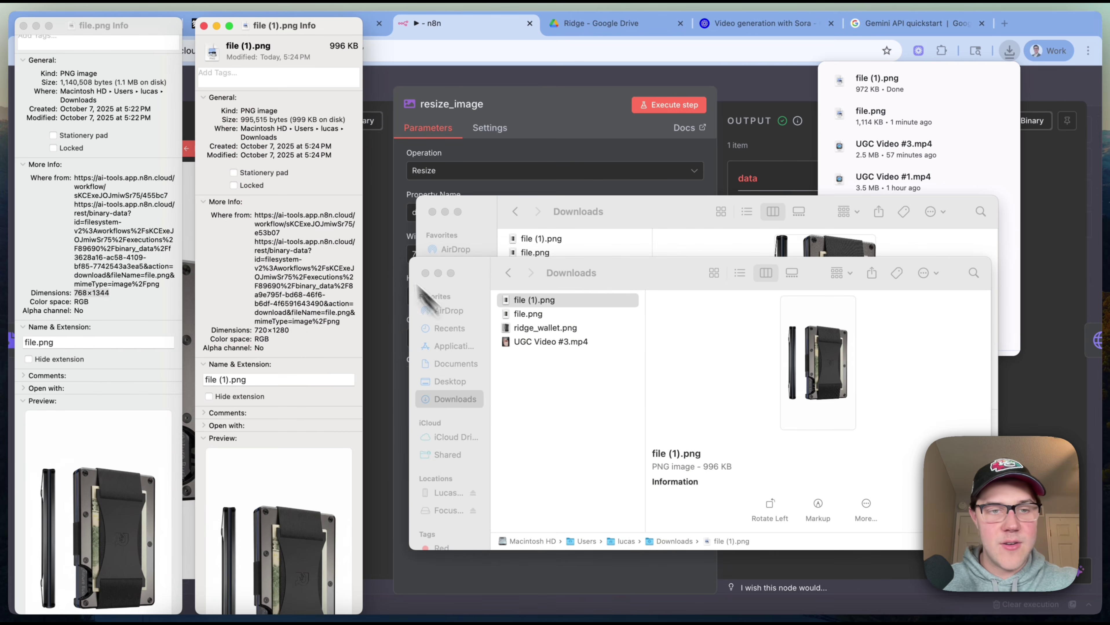
{"action": "double_click", "coordinate": [261, 331]}
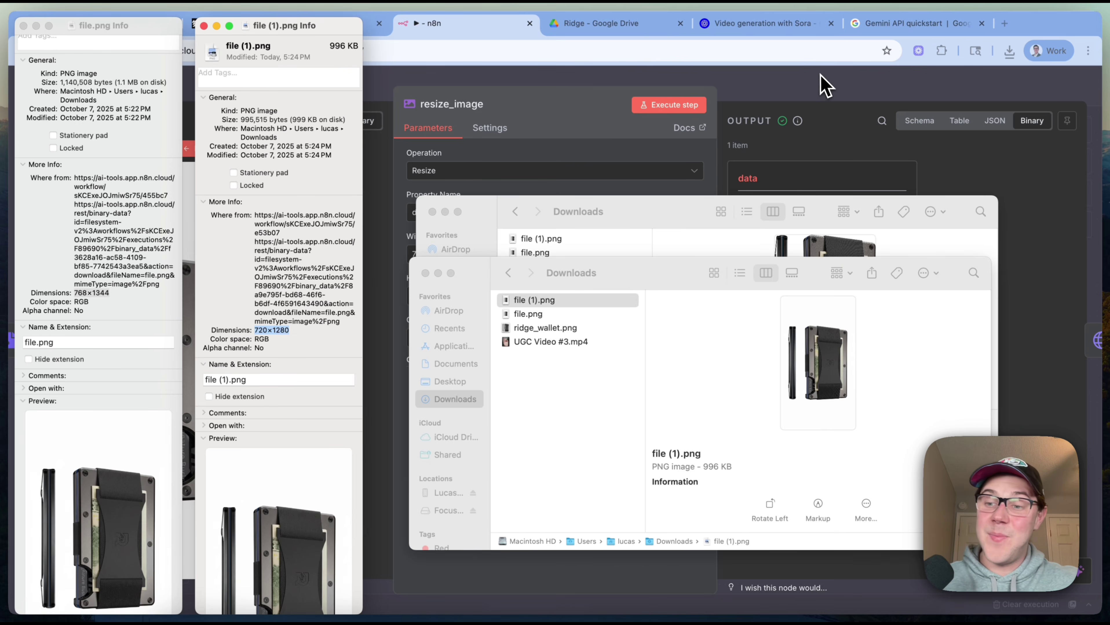
{"action": "left_click", "coordinate": [826, 86]}
{"action": "left_click", "coordinate": [824, 83]}
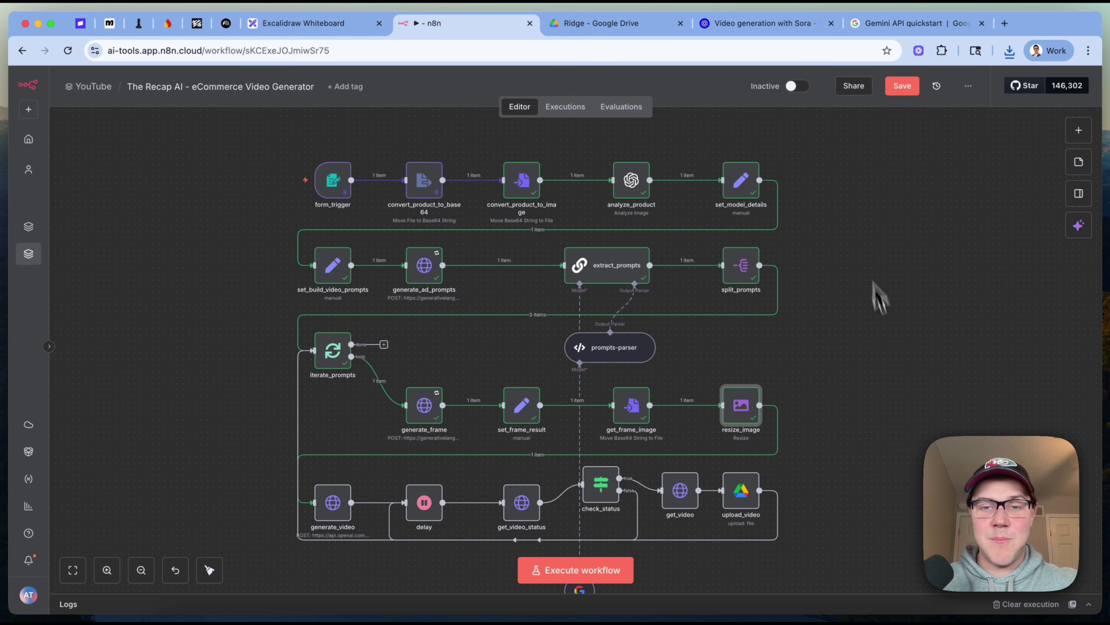
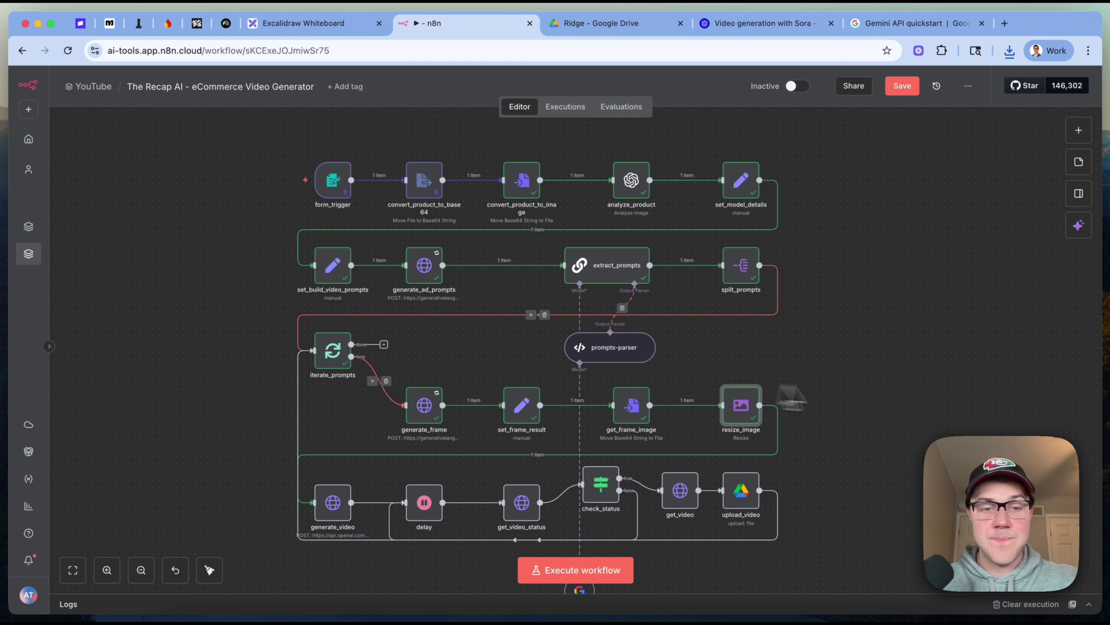
- On the Excalidraw whiteboard, draw a green bracket joining the Sora 2 API bullet to the Google Drive upload bullet, and return to n8n
{"action": "key", "text": "ctrl+shift+Tab"}
{"action": "mouse_move", "coordinate": [281, 450]}
{"action": "left_mouse_down"}
{"action": "mouse_move", "coordinate": [227, 450]}
{"action": "mouse_move", "coordinate": [251, 491]}
{"action": "left_mouse_up"}
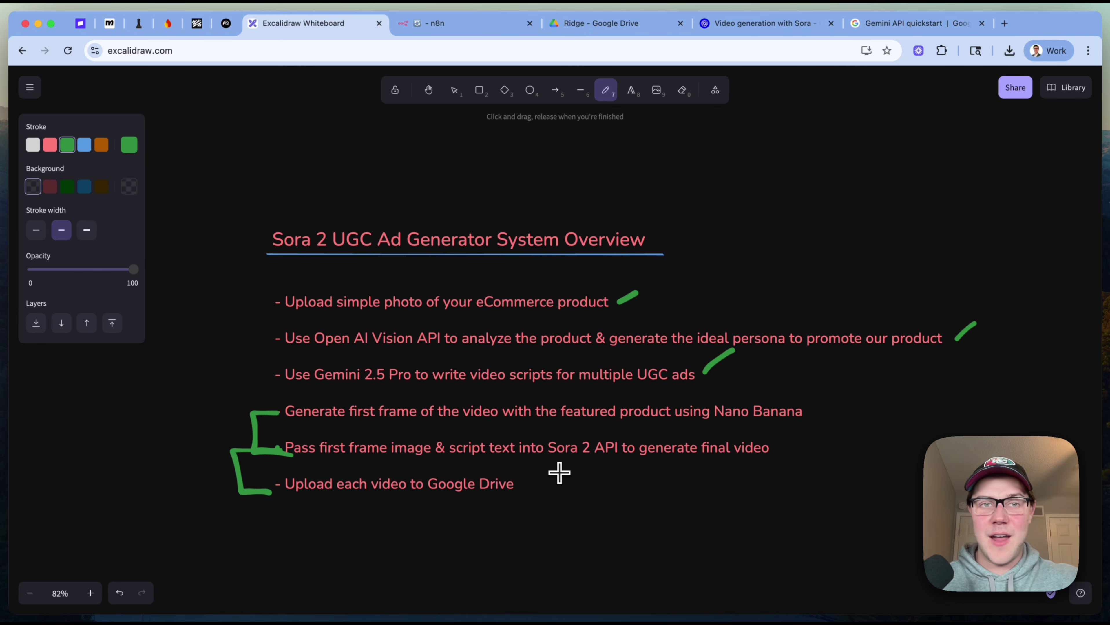
{"action": "left_click", "coordinate": [490, 24]}
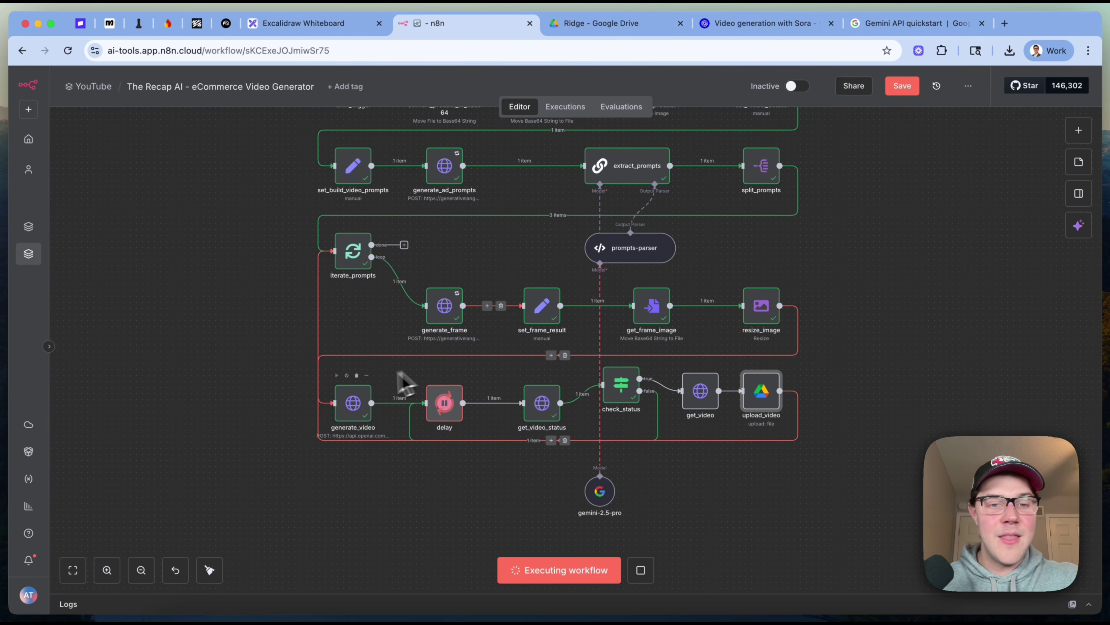
- Open generate_video and examine its request method and its URL in the expanded editor
{"action": "scroll", "coordinate": [358, 408], "scroll_direction": "up", "scroll_amount": 2}
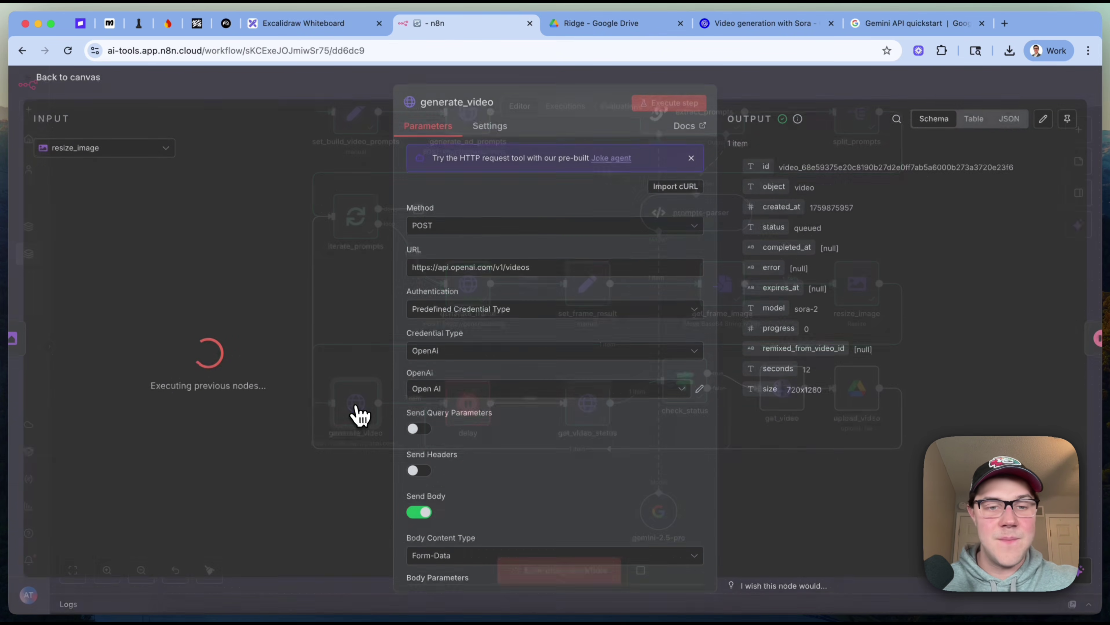
{"action": "double_click", "coordinate": [358, 414]}
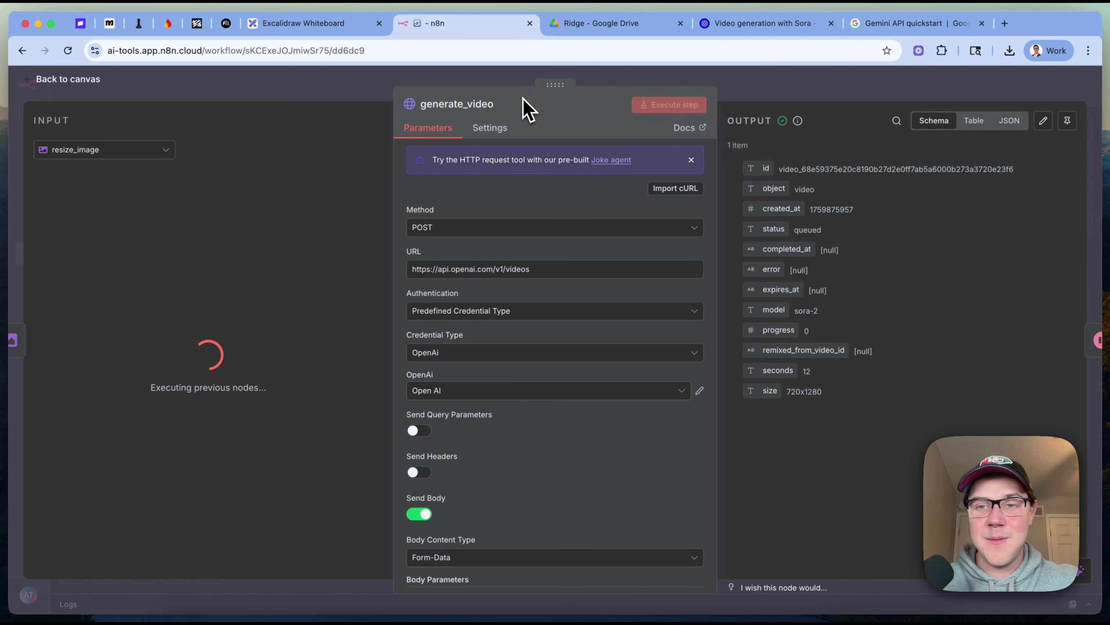
{"action": "left_click", "coordinate": [438, 229]}
{"action": "left_click", "coordinate": [483, 215]}
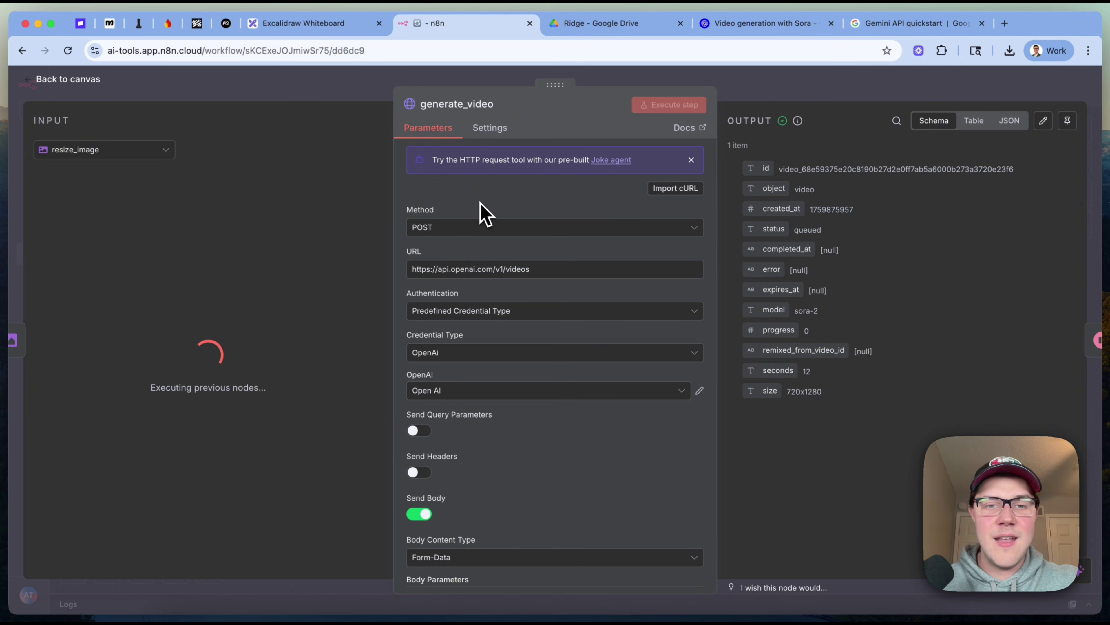
{"action": "triple_click", "coordinate": [443, 267]}
{"action": "left_click", "coordinate": [698, 272]}
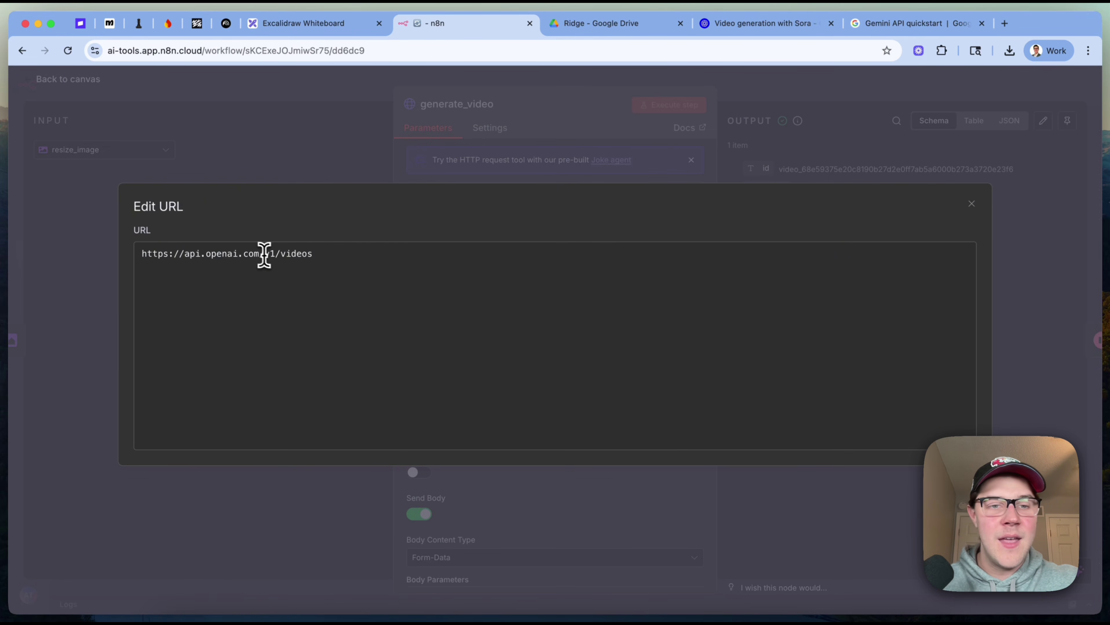
{"action": "left_click", "coordinate": [501, 279]}
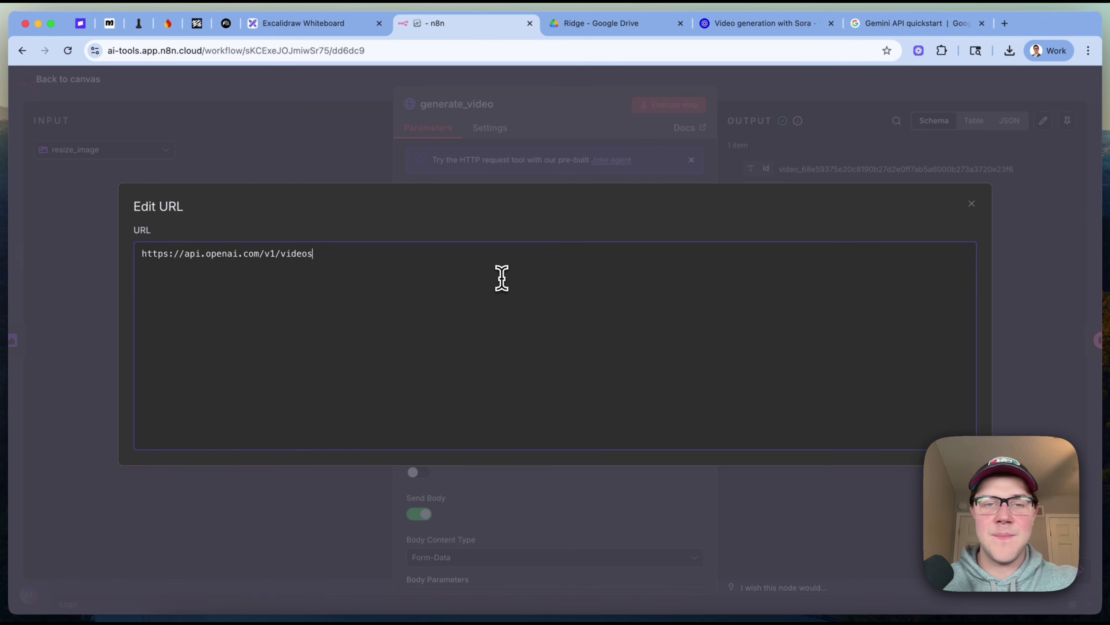
- Check the image-reference section of OpenAI's video generation guide, and return to generate_video with the URL editor closed
{"action": "left_click", "coordinate": [730, 25]}
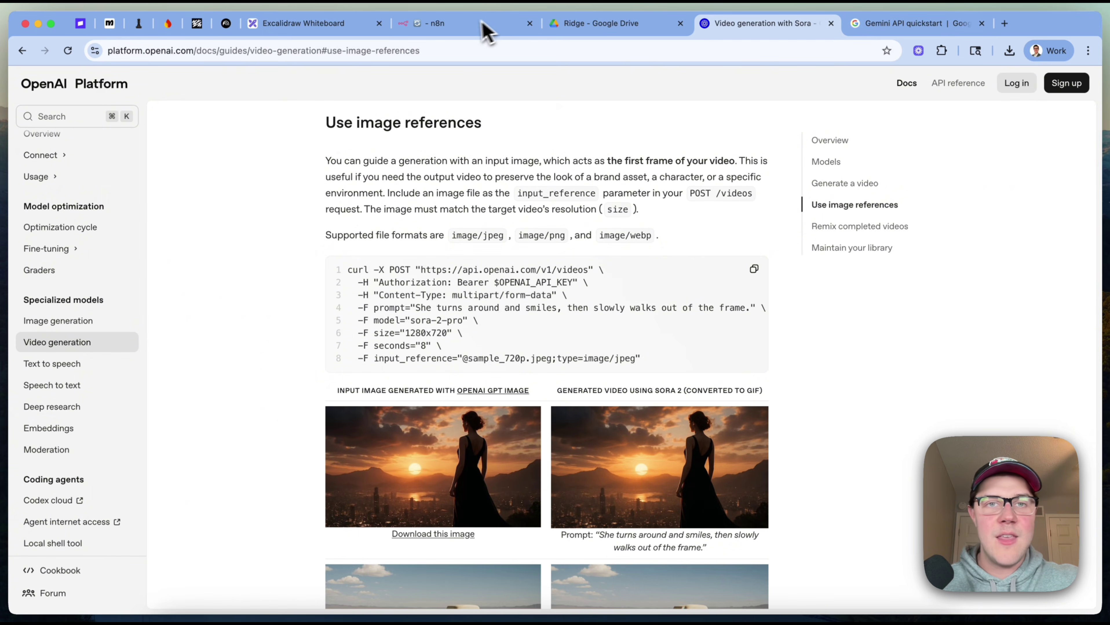
{"action": "left_click", "coordinate": [471, 30]}
{"action": "left_click", "coordinate": [480, 136]}
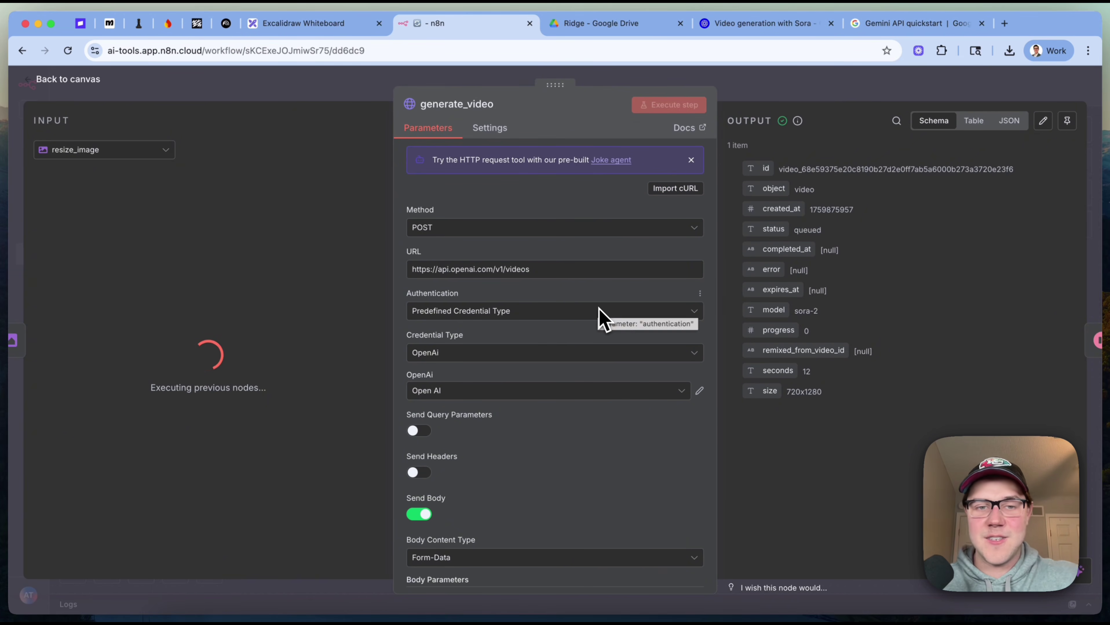
- Set generate_video's predefined credential type to OpenAi and select the Open AI credential
{"action": "scroll", "coordinate": [598, 311], "scroll_direction": "down", "scroll_amount": 1}
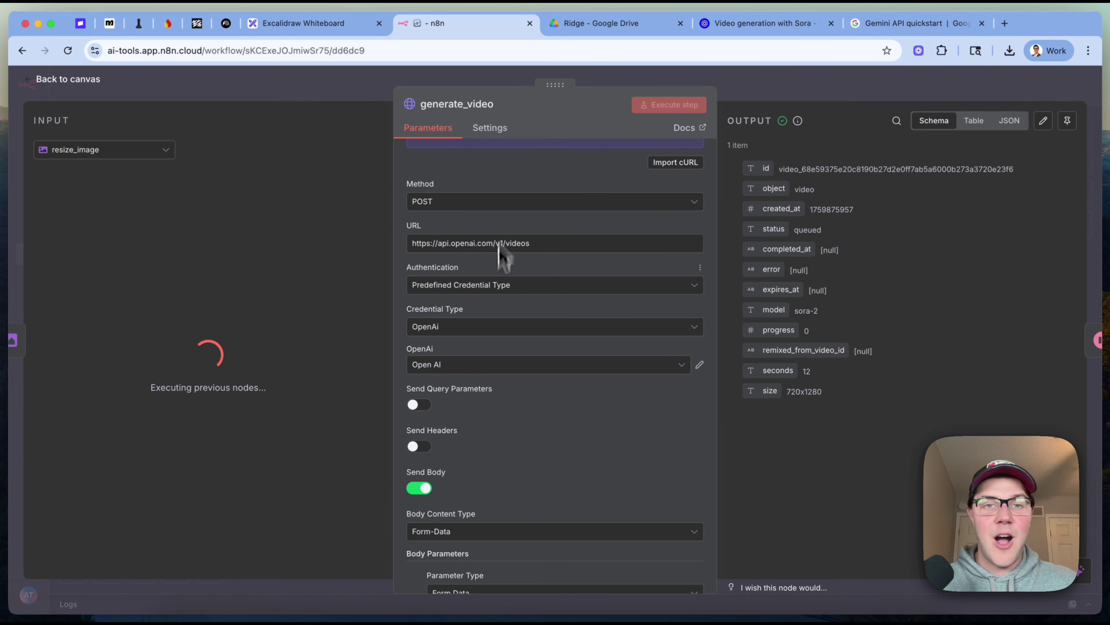
{"action": "scroll", "coordinate": [502, 239], "scroll_direction": "up", "scroll_amount": 1}
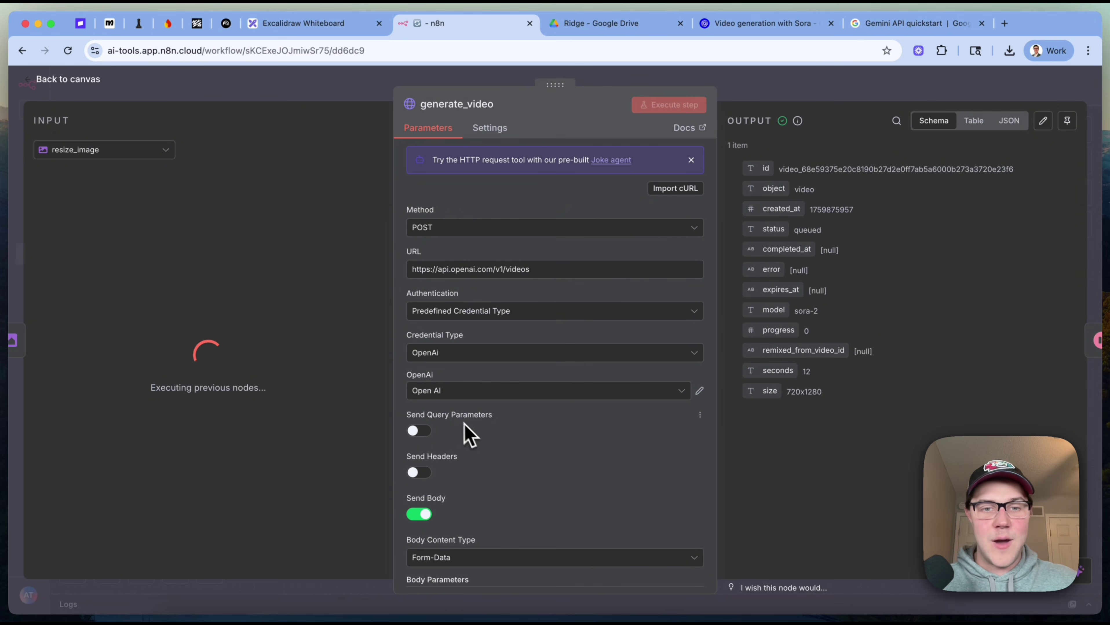
{"action": "left_click", "coordinate": [456, 311]}
{"action": "scroll", "coordinate": [453, 324], "scroll_direction": "down", "scroll_amount": 2}
{"action": "left_click", "coordinate": [451, 325]}
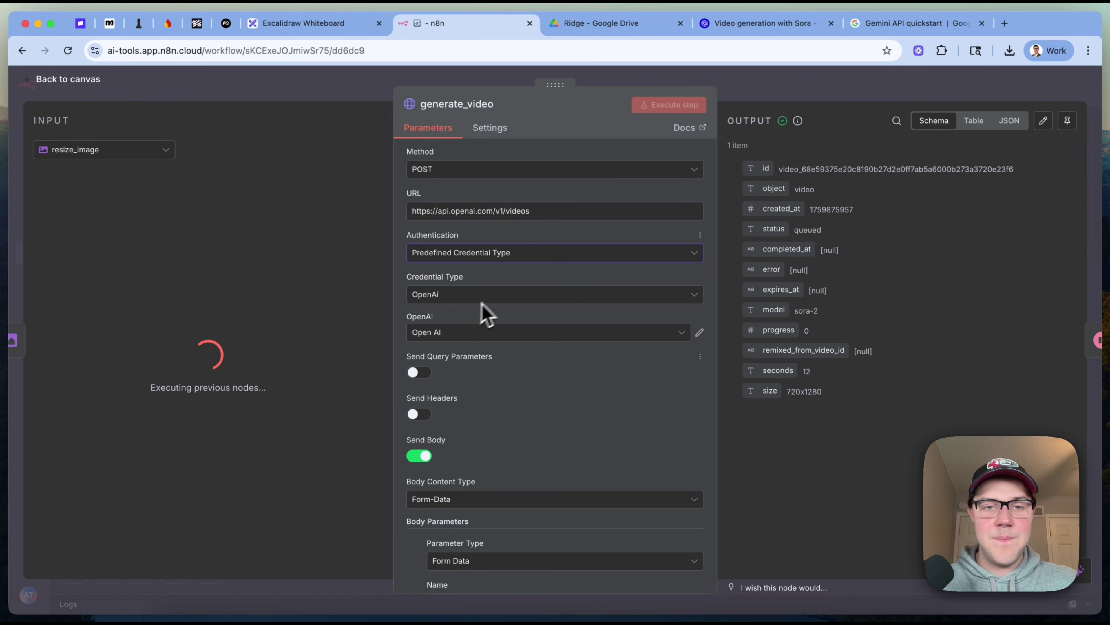
{"action": "left_click", "coordinate": [501, 297]}
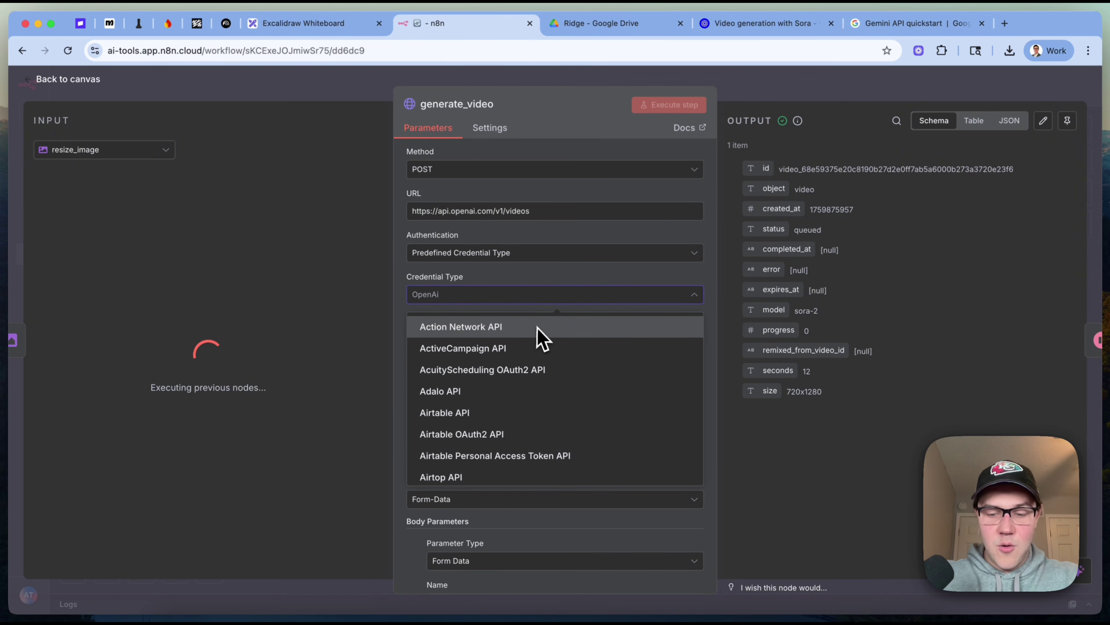
{"action": "type", "text": "open"}
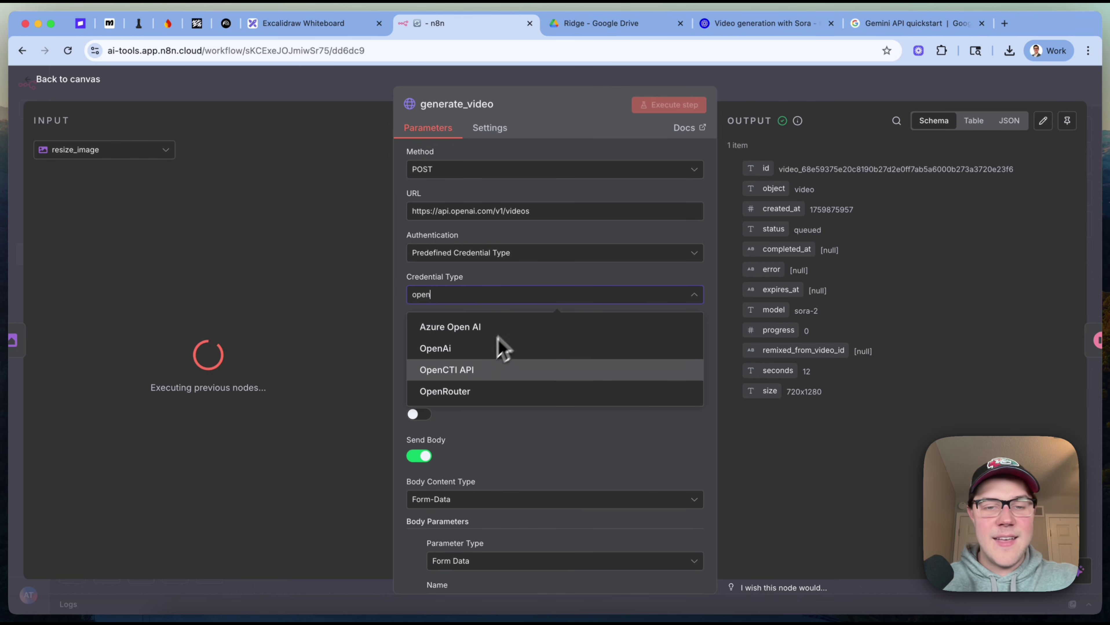
{"action": "left_click", "coordinate": [436, 355]}
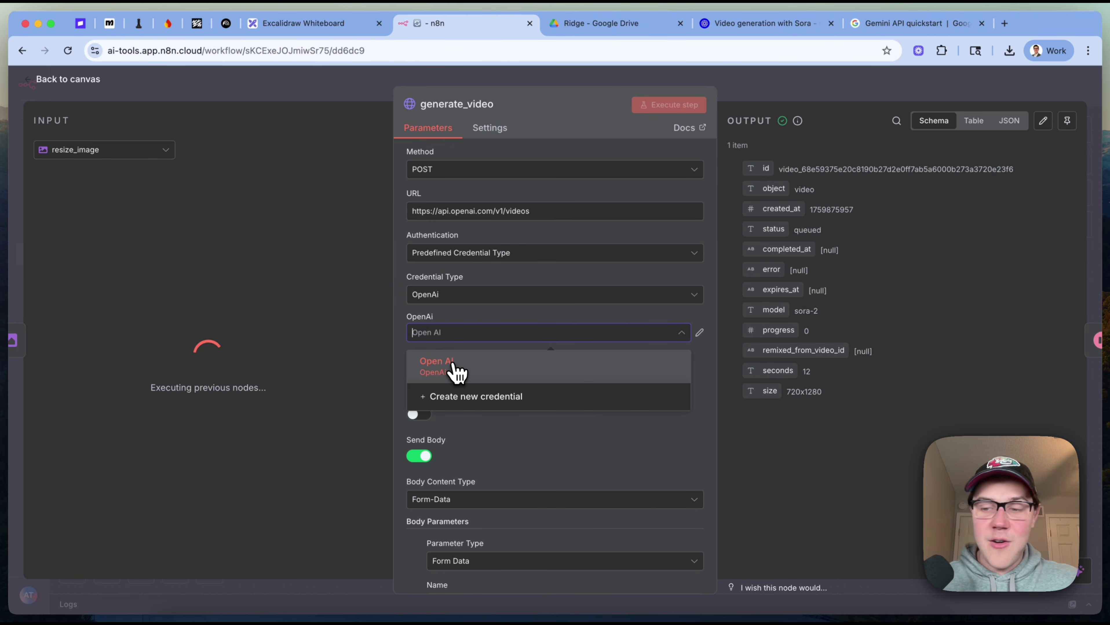
{"action": "left_click", "coordinate": [455, 372]}
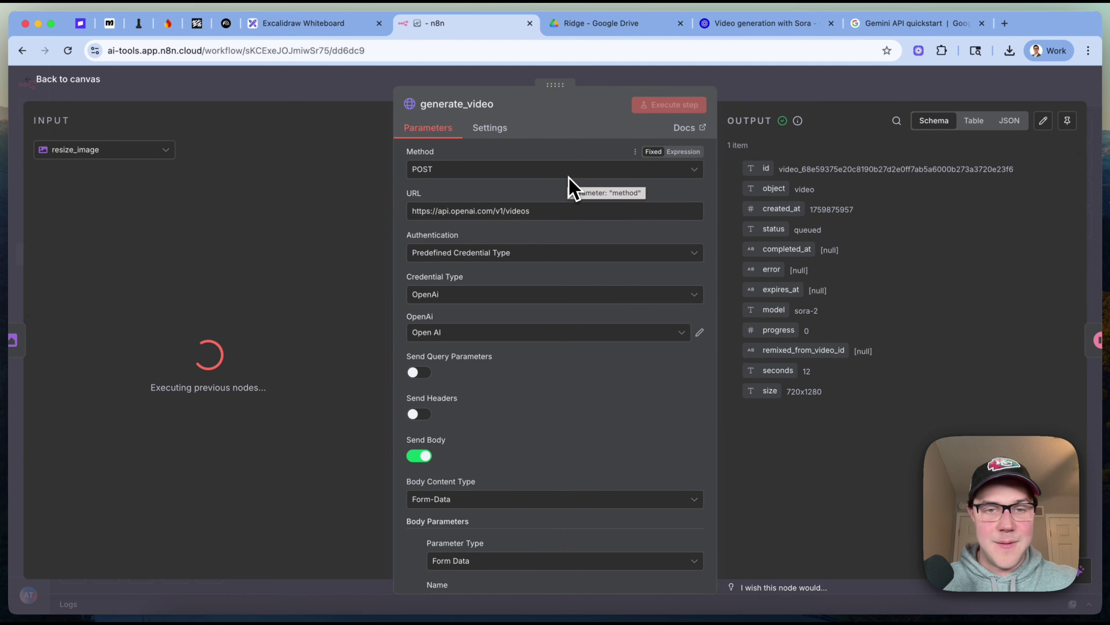
- Highlight the Authorization header and its API key placeholder in the OpenAI guide's image-reference curl example
{"action": "left_click", "coordinate": [764, 23]}
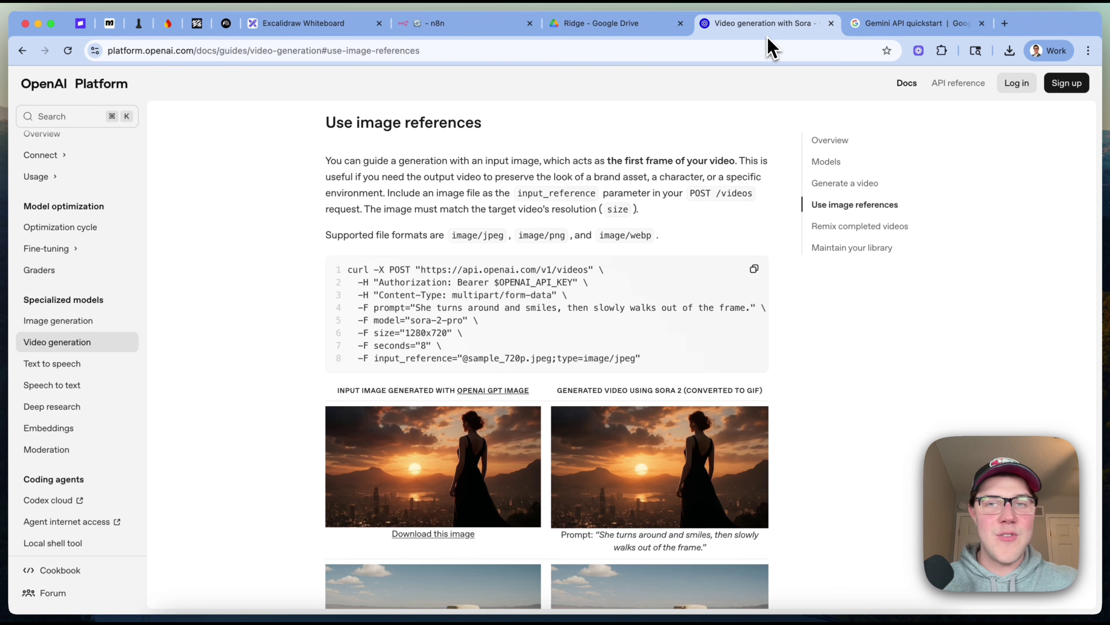
{"action": "left_click_drag", "start_coordinate": [358, 284], "coordinate": [587, 284]}
{"action": "double_click", "coordinate": [412, 283]}
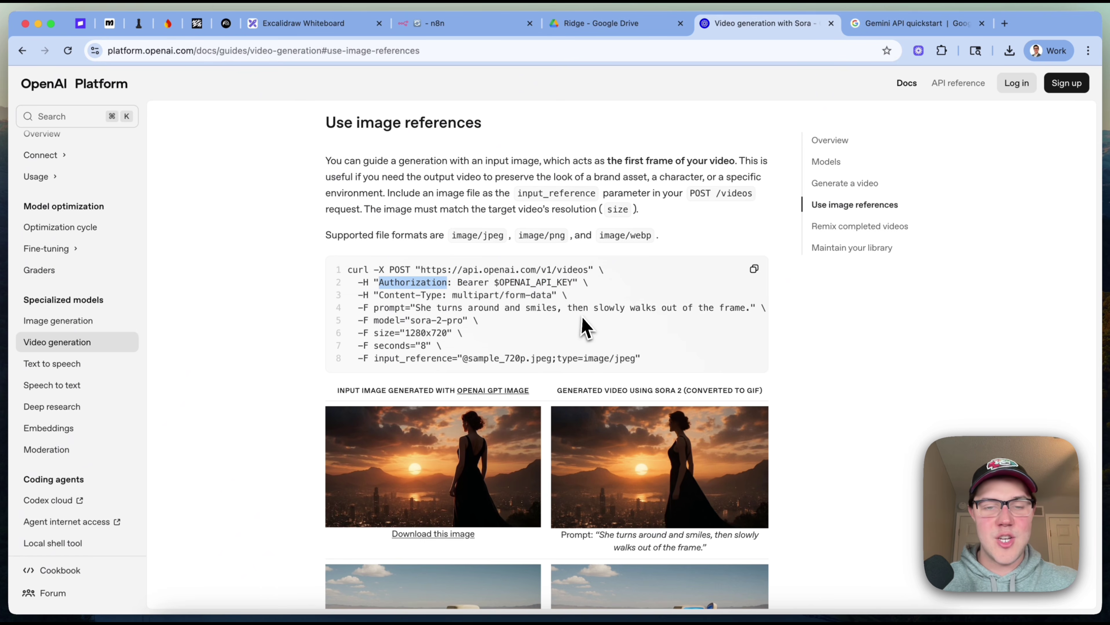
{"action": "left_click", "coordinate": [586, 329]}
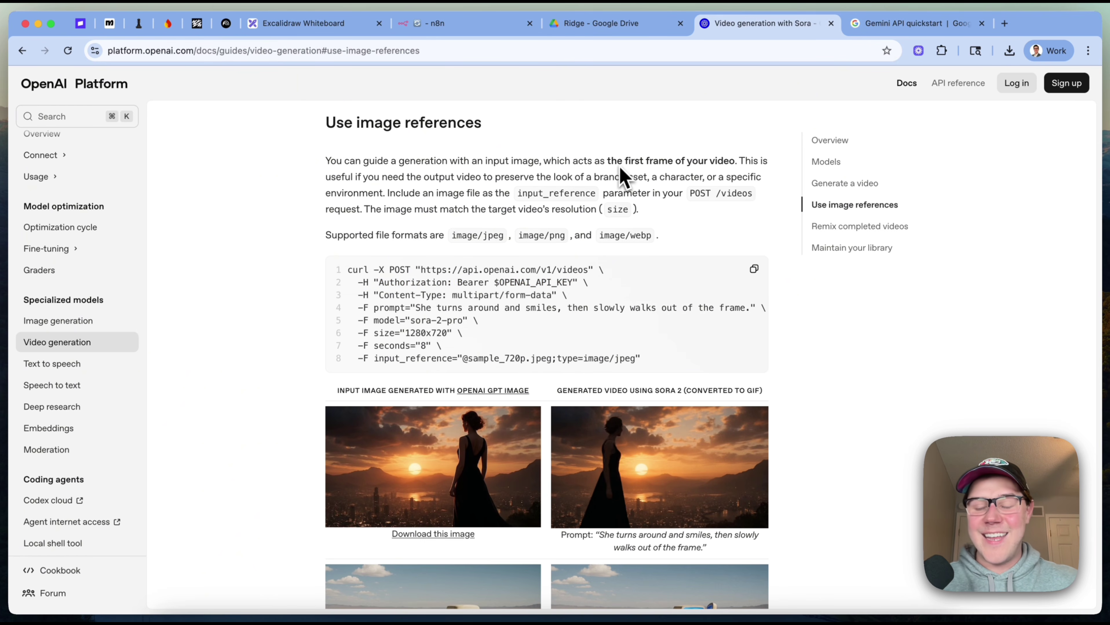
{"action": "double_click", "coordinate": [518, 283]}
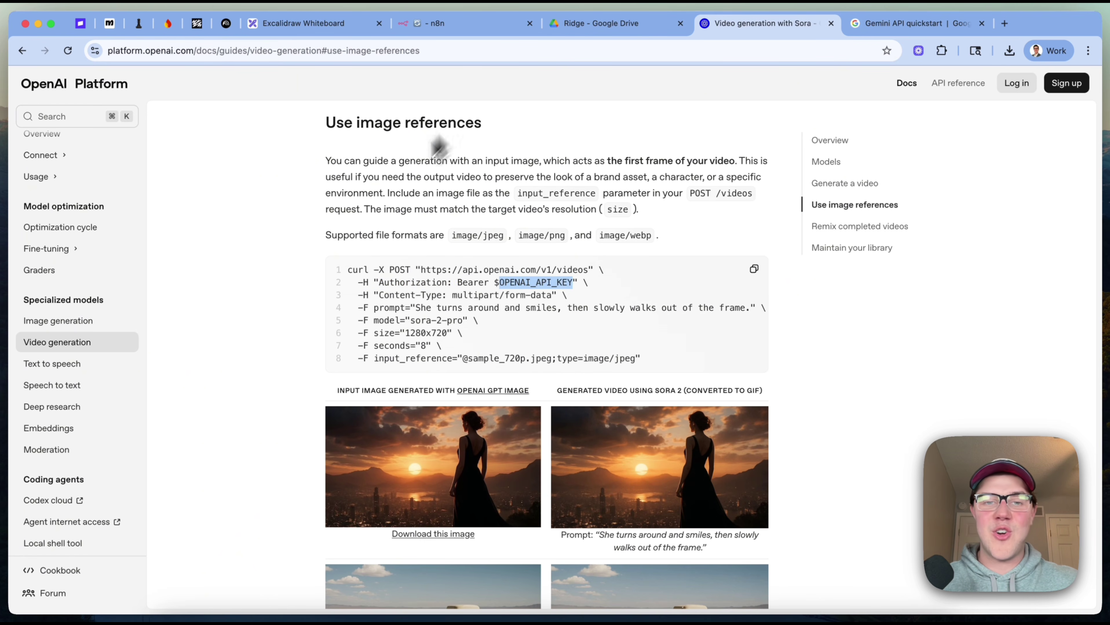
- Return to generate_video in the workflow and examine the options for its body content type, keeping Form-Data
{"action": "left_click", "coordinate": [446, 24]}
{"action": "left_click", "coordinate": [488, 253]}
{"action": "left_click", "coordinate": [569, 341]}
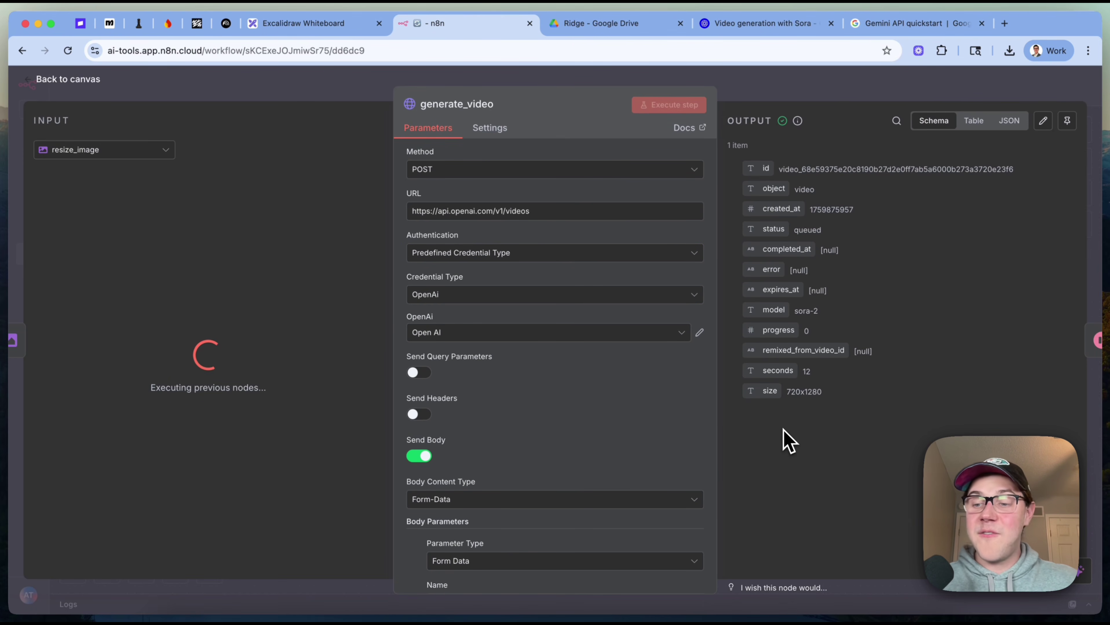
{"action": "scroll", "coordinate": [661, 436], "scroll_direction": "down", "scroll_amount": 5}
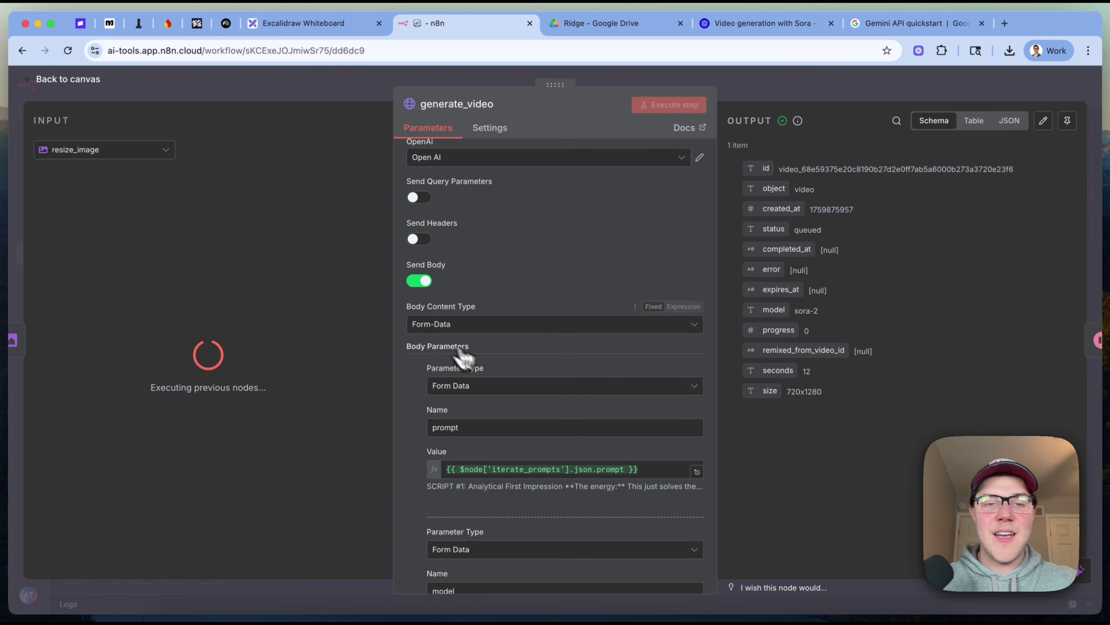
{"action": "left_click", "coordinate": [411, 330]}
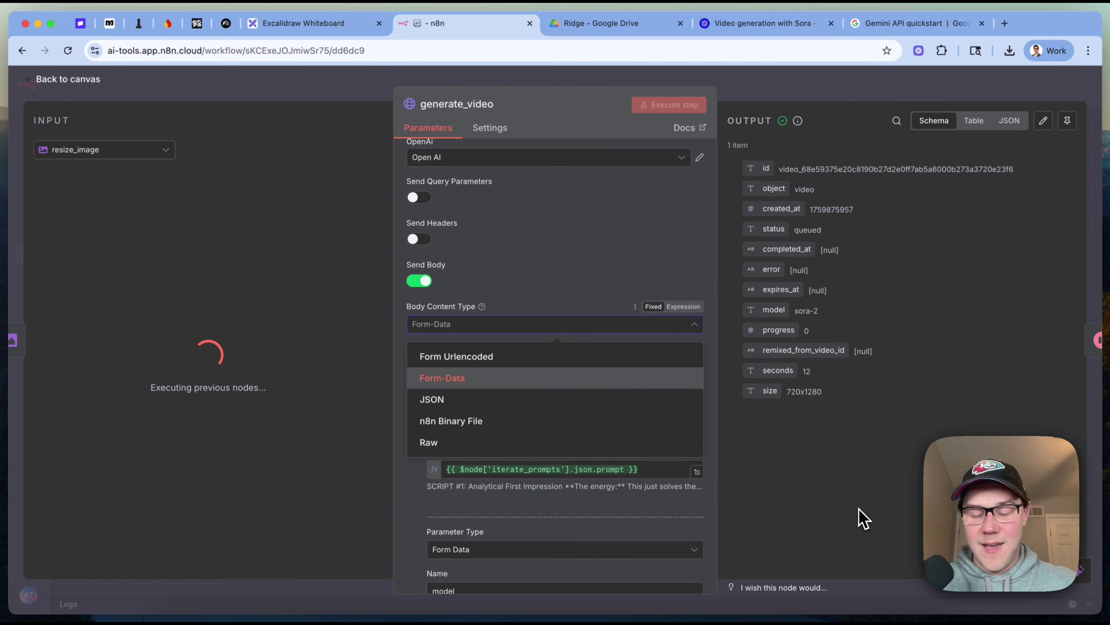
{"action": "left_click", "coordinate": [862, 520]}
- Review generate_video's form-data body parameters below the body content type
{"action": "scroll", "coordinate": [641, 302], "scroll_direction": "down", "scroll_amount": 2}
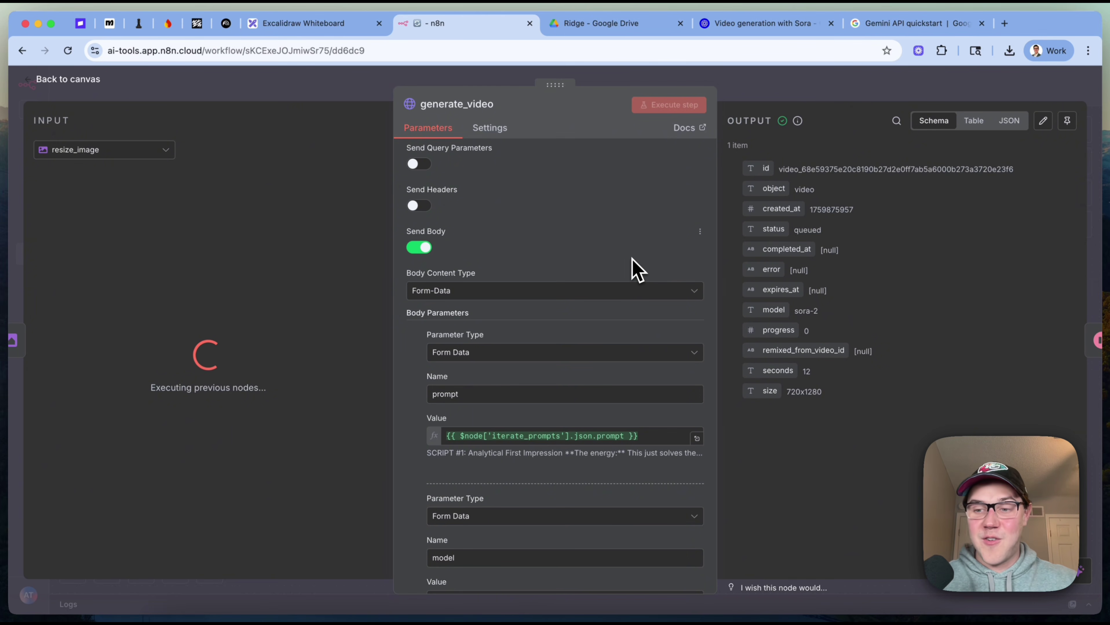
{"action": "scroll", "coordinate": [632, 261], "scroll_direction": "down", "scroll_amount": 6}
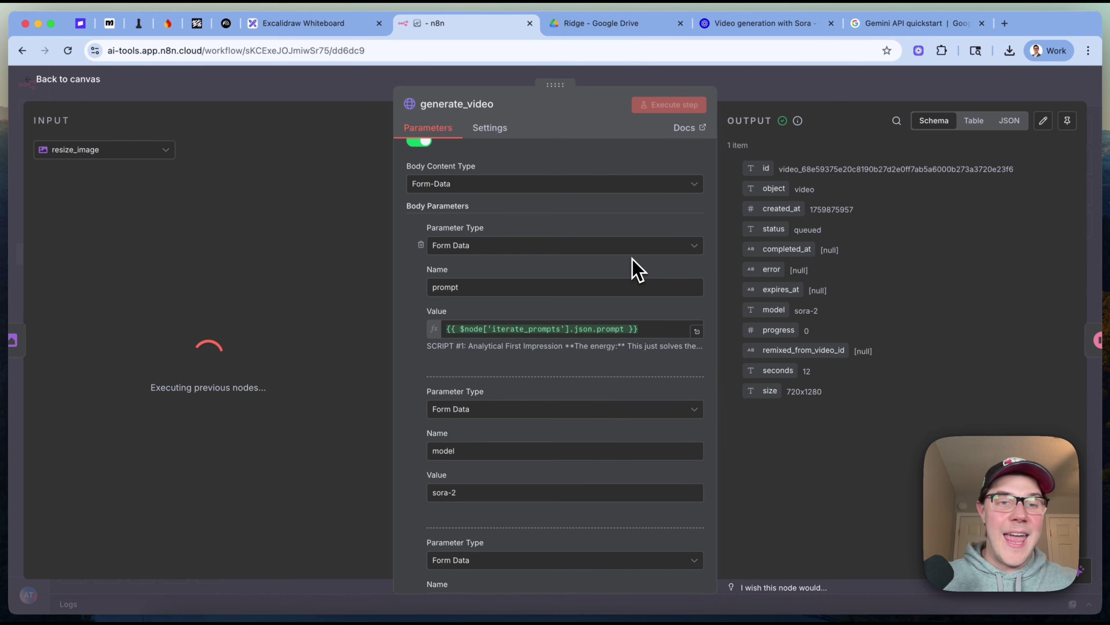
{"action": "scroll", "coordinate": [637, 270], "scroll_direction": "down", "scroll_amount": 8}
{"action": "scroll", "coordinate": [637, 269], "scroll_direction": "up", "scroll_amount": 12}
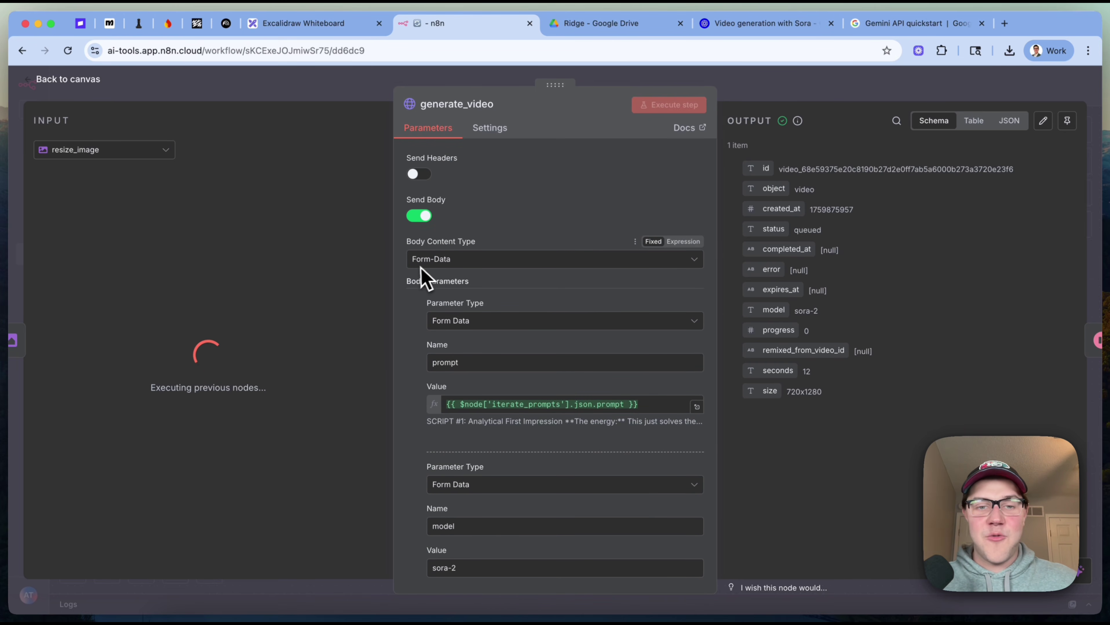
{"action": "scroll", "coordinate": [438, 329], "scroll_direction": "down", "scroll_amount": 3}
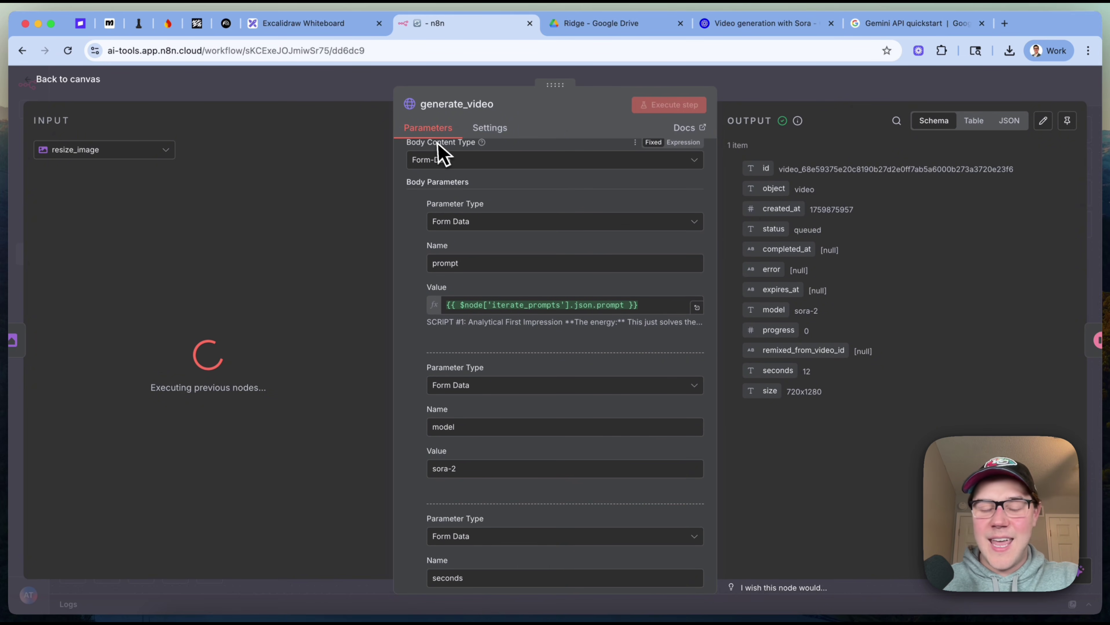
- Place OpenAI's video generation guide beside the workflow and check the prompt line of its image-reference curl example
{"action": "left_click", "coordinate": [726, 26]}
{"action": "left_click_drag", "start_coordinate": [723, 32], "coordinate": [683, 31]}
{"action": "left_click", "coordinate": [455, 309]}
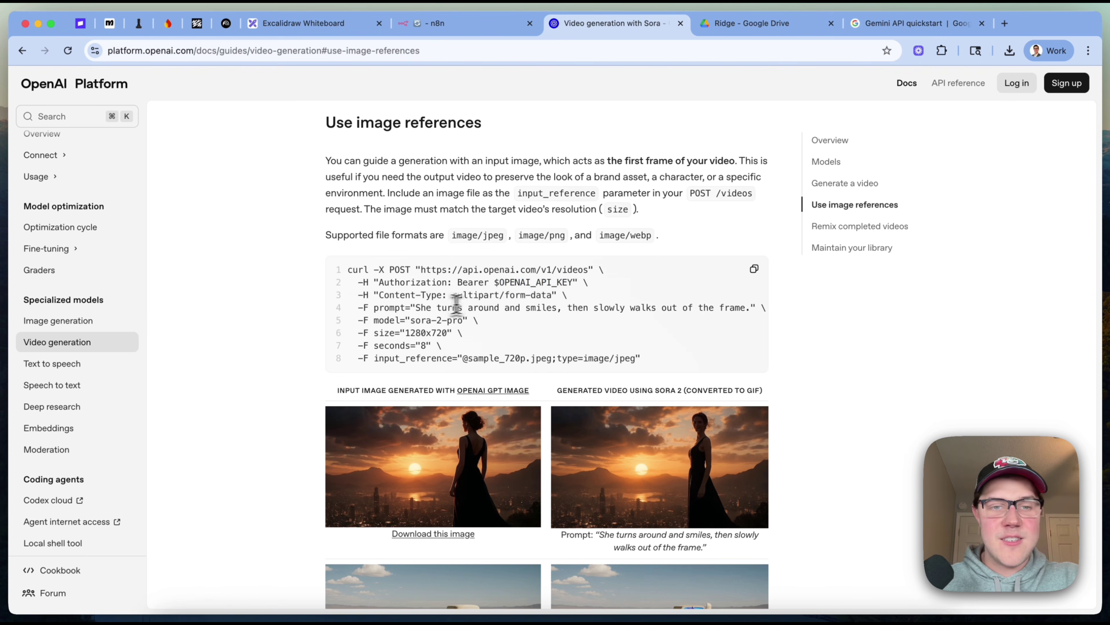
{"action": "triple_click", "coordinate": [382, 308]}
{"action": "left_click", "coordinate": [513, 310]}
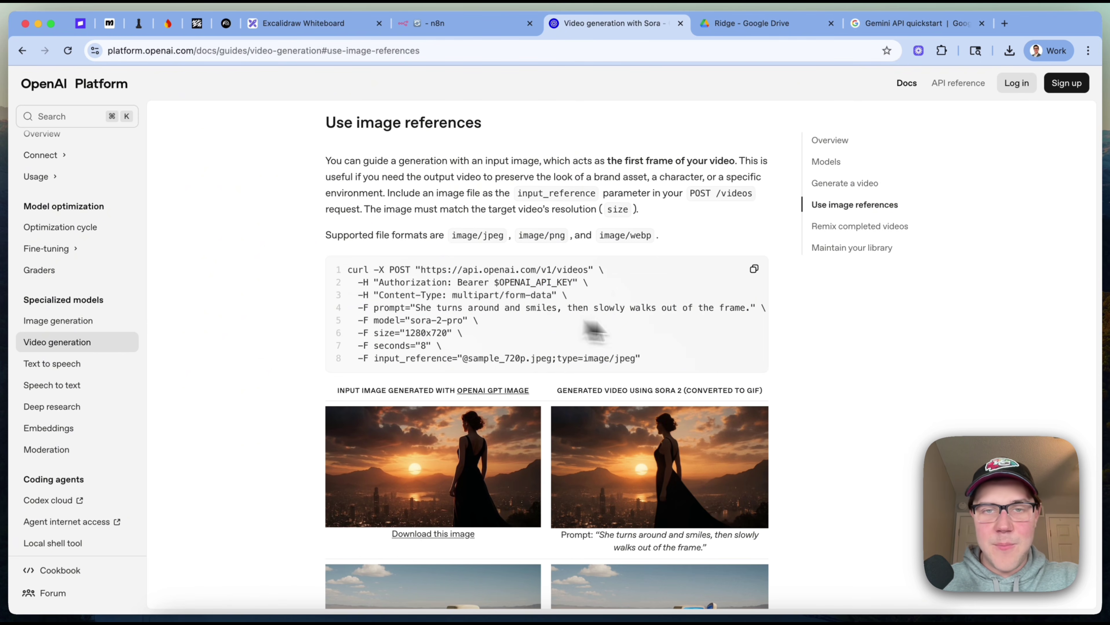
{"action": "left_click", "coordinate": [456, 29]}
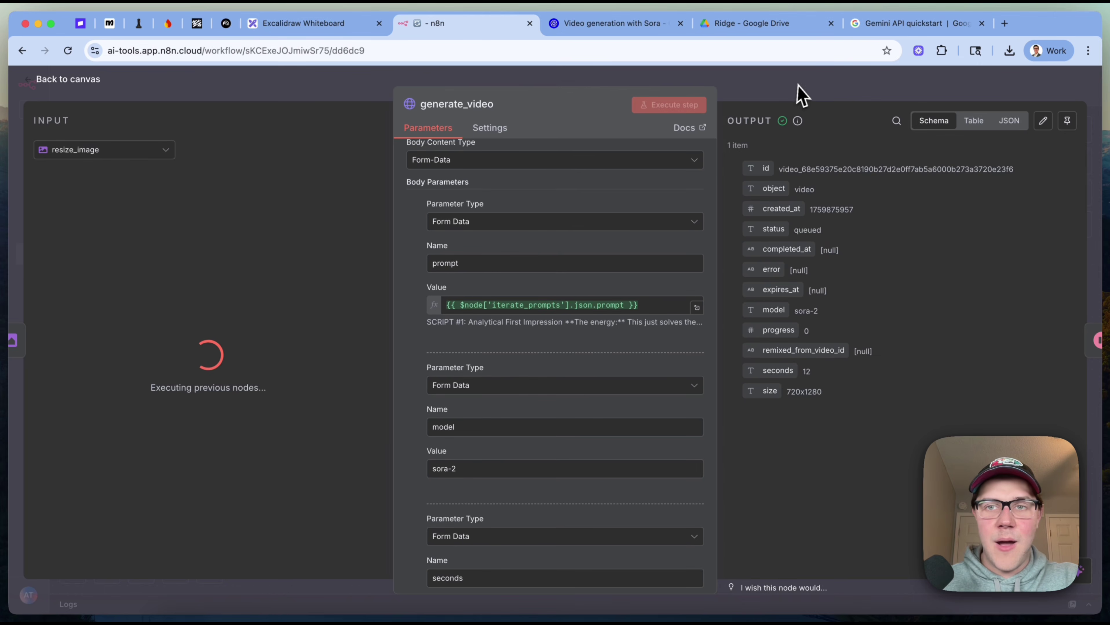
- Reopen generate_video and examine the prompt parameter's expression in the expanded editor, highlighting its iterate_prompts reference
{"action": "left_click", "coordinate": [798, 94]}
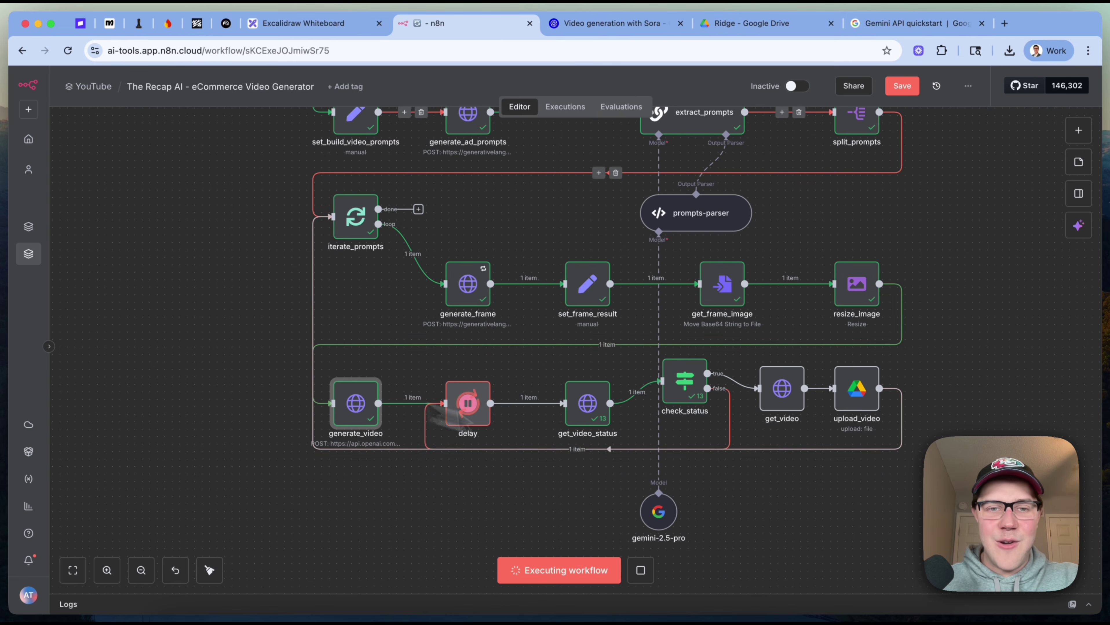
{"action": "double_click", "coordinate": [356, 401]}
{"action": "scroll", "coordinate": [602, 453], "scroll_direction": "down", "scroll_amount": 10}
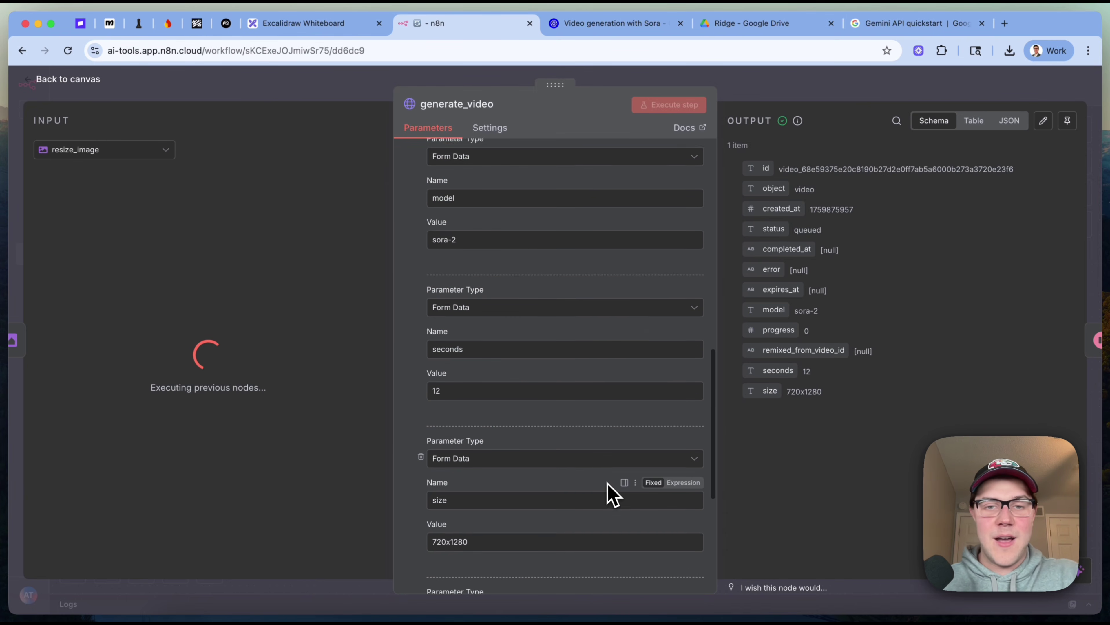
{"action": "scroll", "coordinate": [609, 496], "scroll_direction": "up", "scroll_amount": 5}
{"action": "scroll", "coordinate": [627, 377], "scroll_direction": "down", "scroll_amount": 2}
{"action": "left_click", "coordinate": [691, 335]}
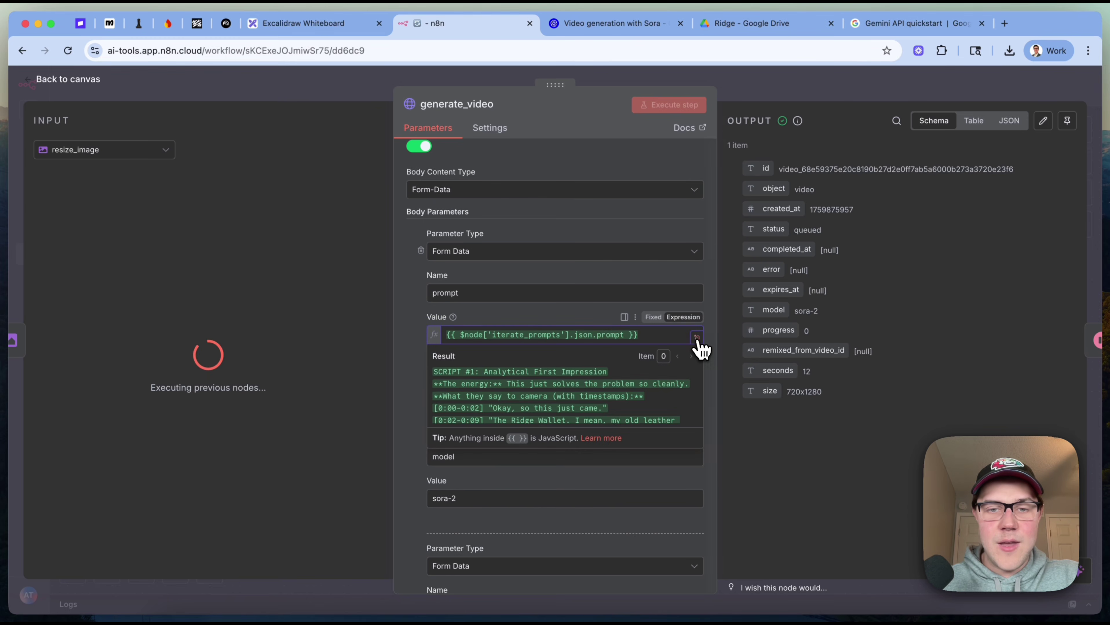
{"action": "left_click", "coordinate": [700, 347]}
{"action": "double_click", "coordinate": [366, 166]}
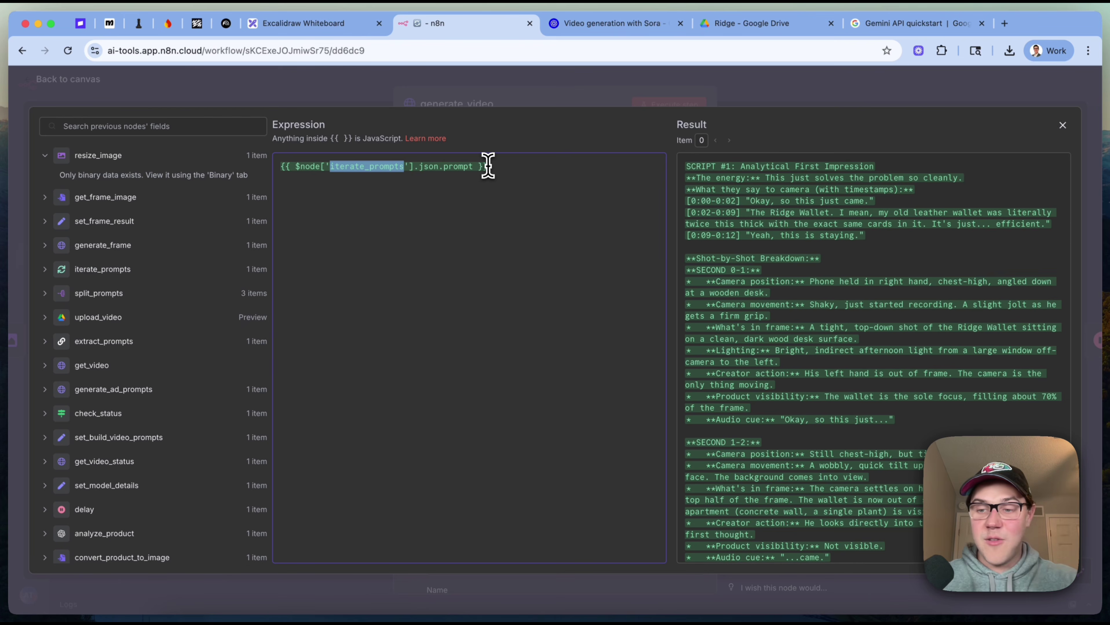
{"action": "left_click", "coordinate": [477, 187]}
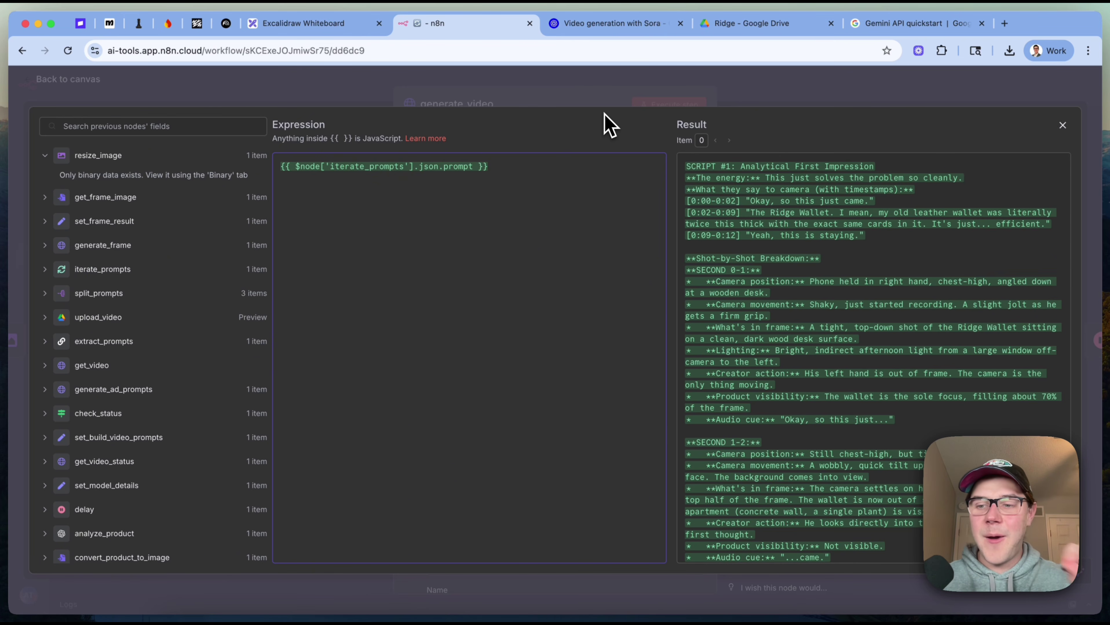
- Read through the script that the prompt expression resolves to
{"action": "scroll", "coordinate": [936, 347], "scroll_direction": "down", "scroll_amount": 10}
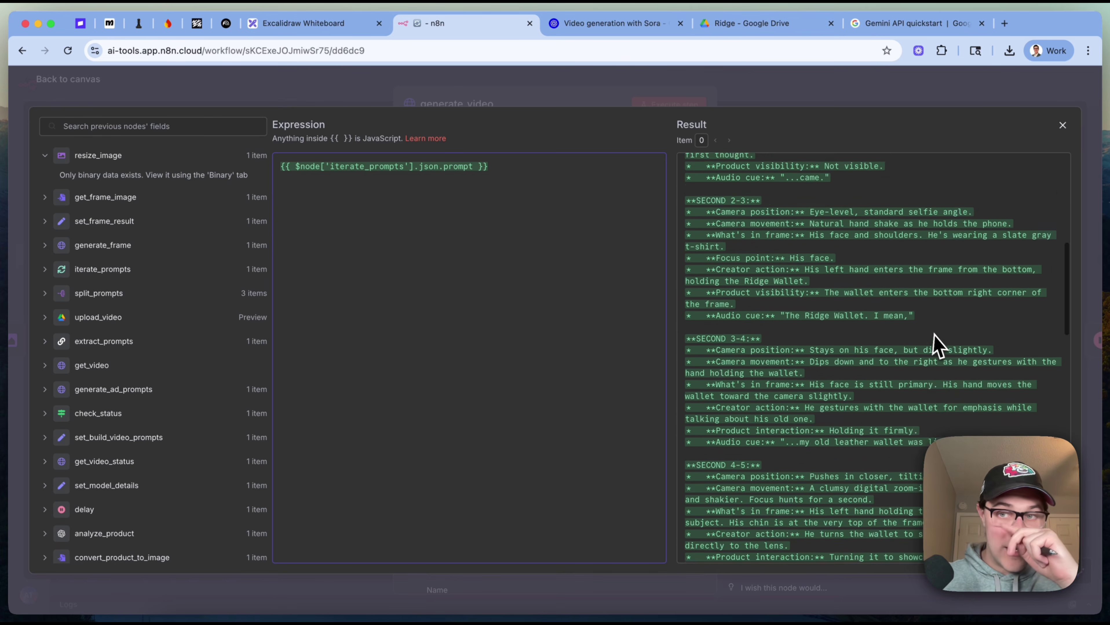
{"action": "left_click", "coordinate": [902, 429]}
{"action": "scroll", "coordinate": [902, 429], "scroll_direction": "up", "scroll_amount": 10}
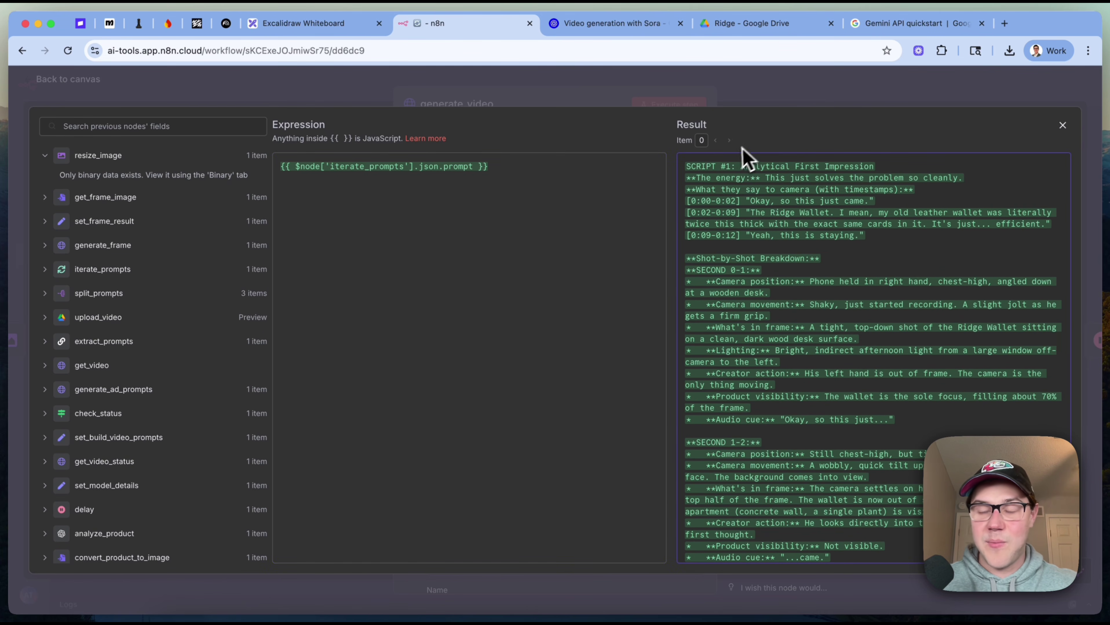
- Close generate_video and outline the loop on the canvas by selecting the nodes from iterate_prompts to upload_video
{"action": "left_click", "coordinate": [879, 96]}
{"action": "left_click", "coordinate": [880, 95]}
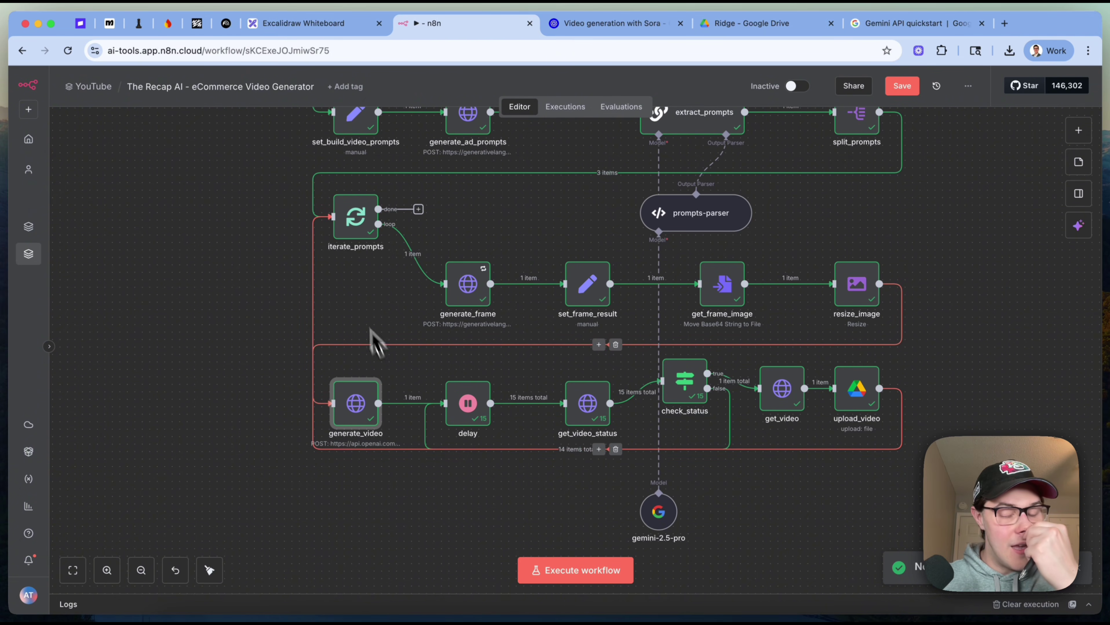
{"action": "left_click_drag", "start_coordinate": [363, 179], "coordinate": [893, 438]}
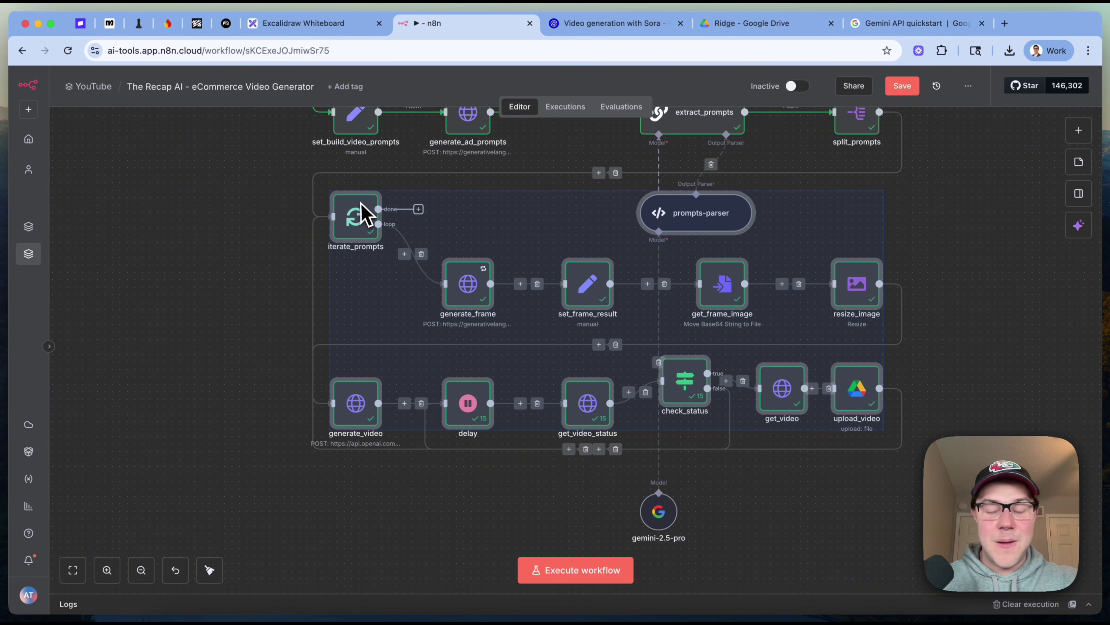
{"action": "left_click", "coordinate": [1035, 378]}
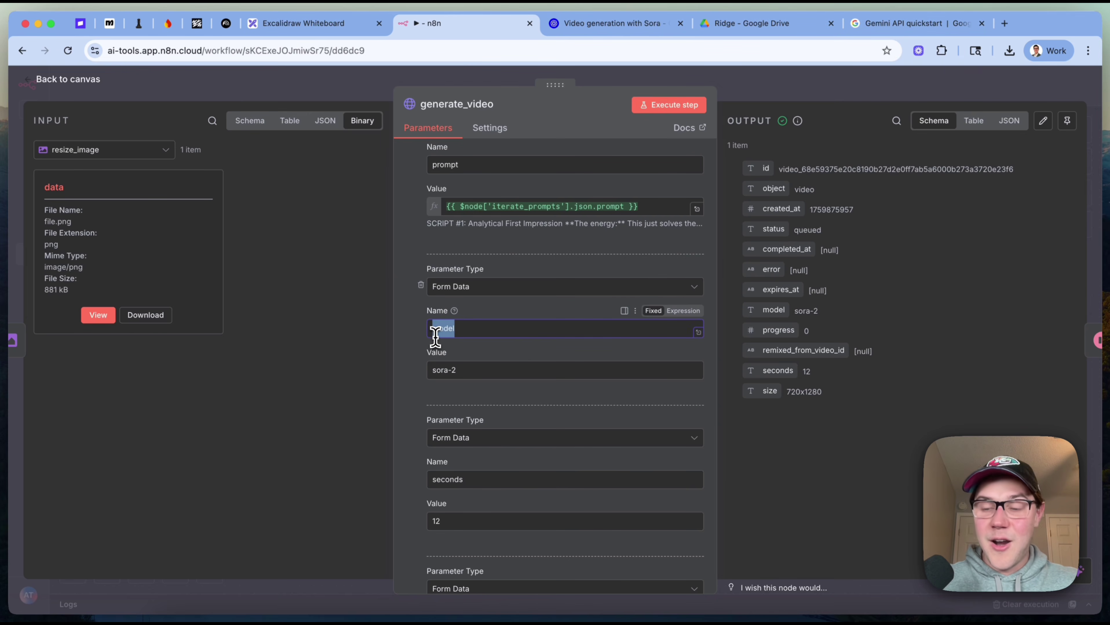
- Try sora-2-pro as the value of generate_video's model parameter, and restore it to sora-2
{"action": "scroll", "coordinate": [435, 338], "scroll_direction": "down", "scroll_amount": 2}
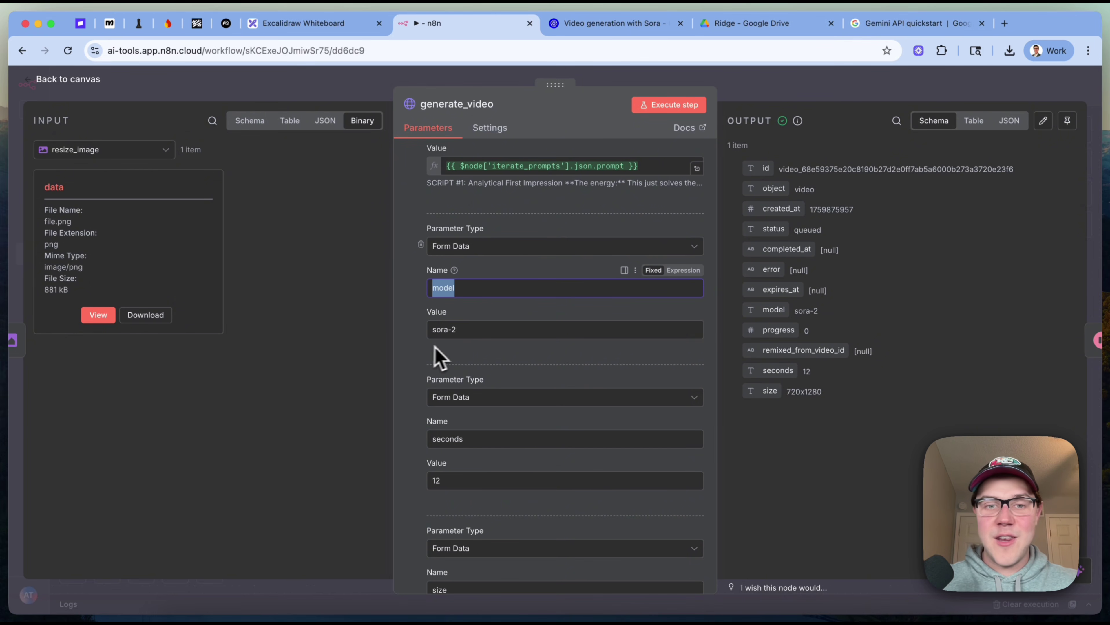
{"action": "left_click", "coordinate": [475, 331]}
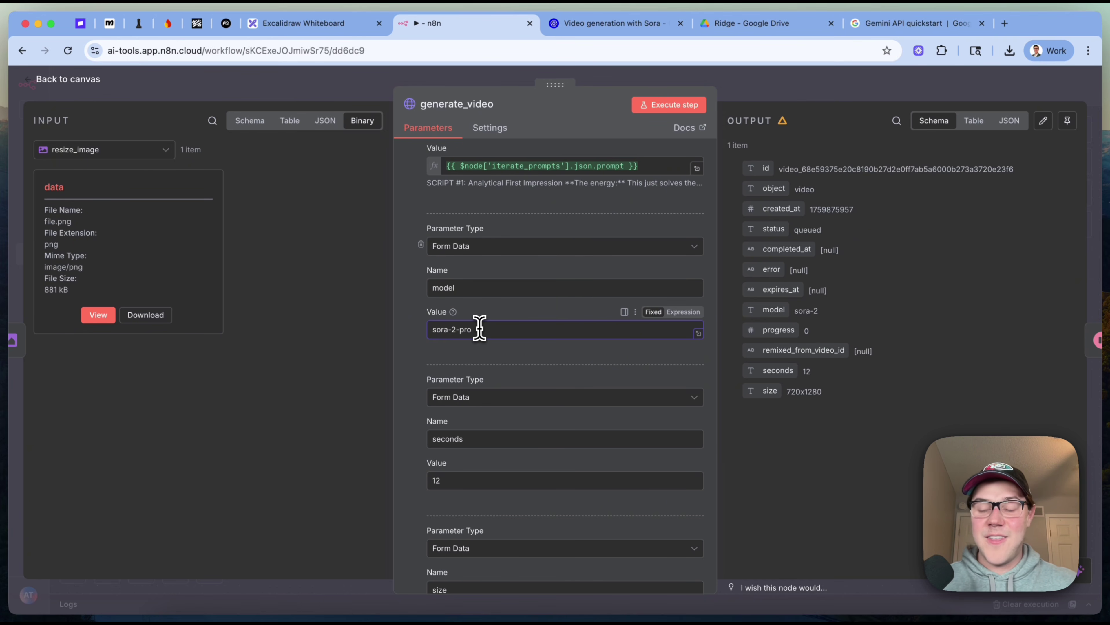
{"action": "left_click_drag", "start_coordinate": [455, 329], "coordinate": [595, 330]}
{"action": "left_click", "coordinate": [453, 330]}
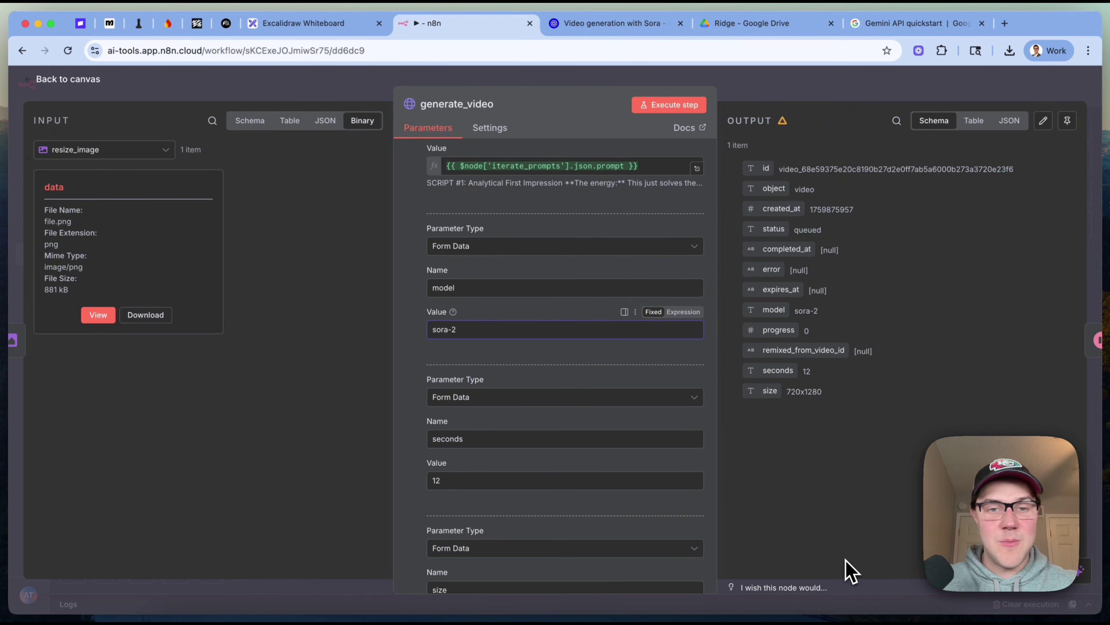
{"action": "left_click", "coordinate": [846, 553]}
- Examine the names and values of generate_video's seconds and size body parameters
{"action": "scroll", "coordinate": [528, 276], "scroll_direction": "down", "scroll_amount": 3}
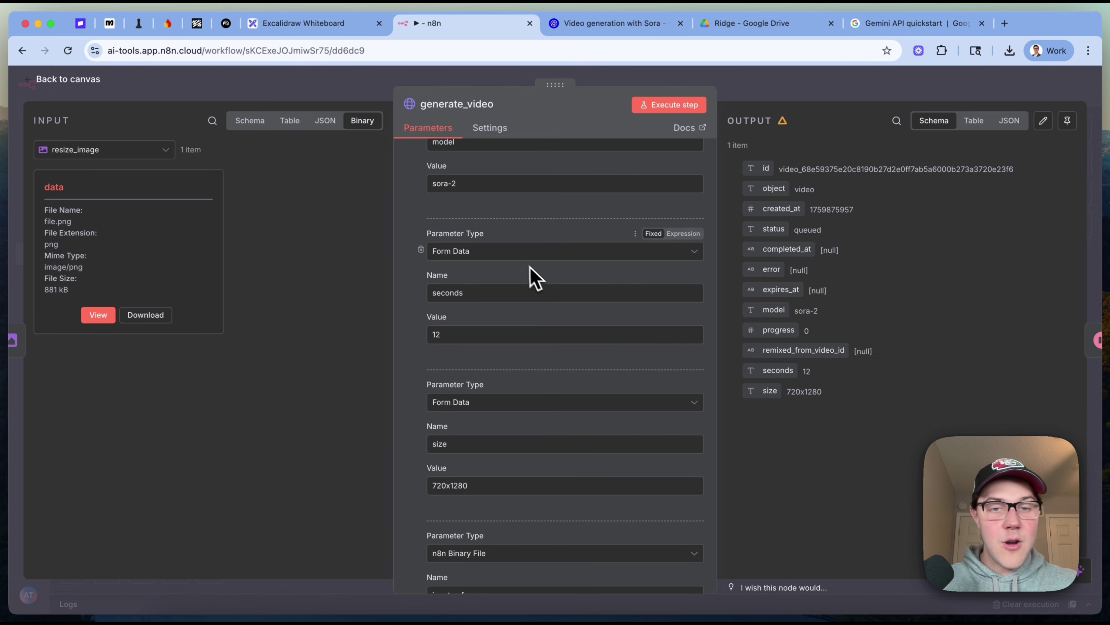
{"action": "double_click", "coordinate": [517, 293]}
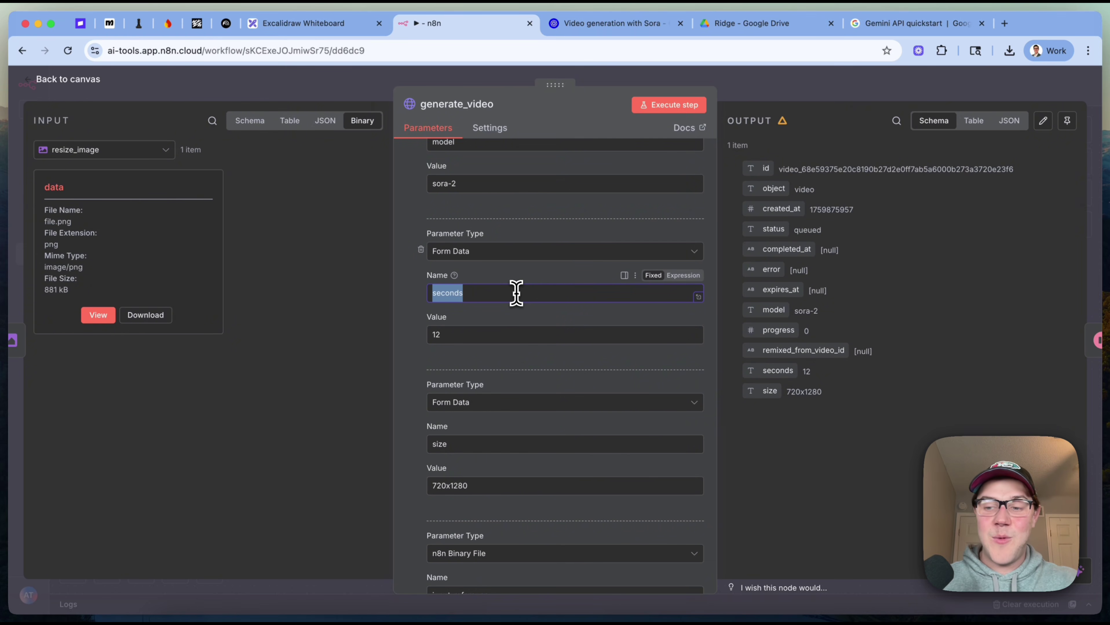
{"action": "double_click", "coordinate": [453, 329]}
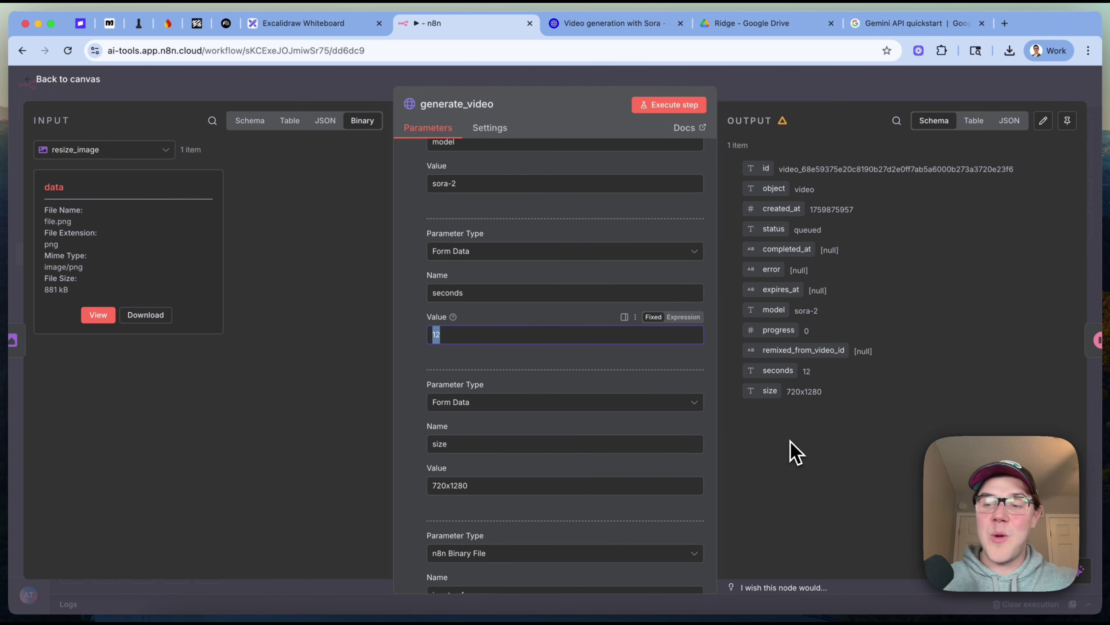
{"action": "scroll", "coordinate": [488, 307], "scroll_direction": "down", "scroll_amount": 3}
{"action": "left_click", "coordinate": [472, 306]}
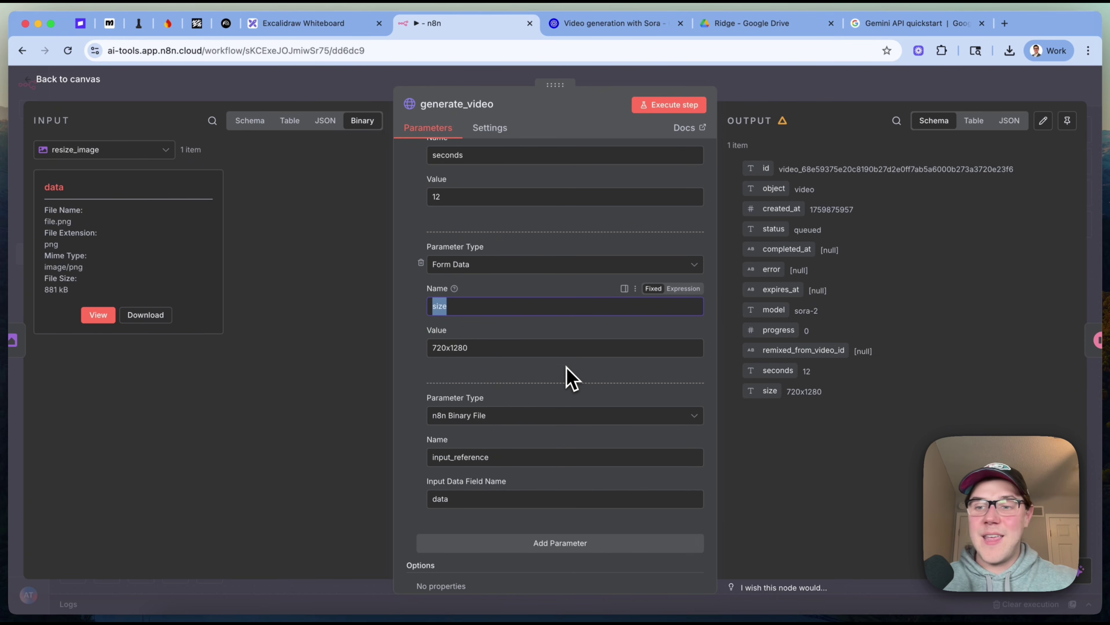
{"action": "left_click", "coordinate": [436, 349]}
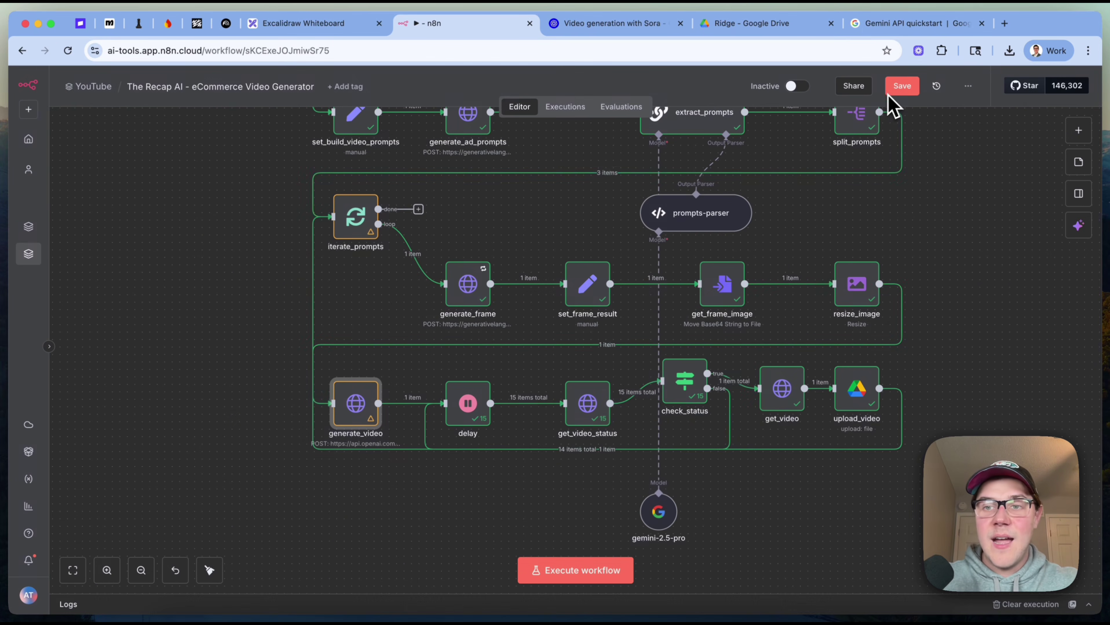
- Check the width and height in resize_image against generate_video's size parameter, and return to the canvas
{"action": "left_click", "coordinate": [887, 95]}
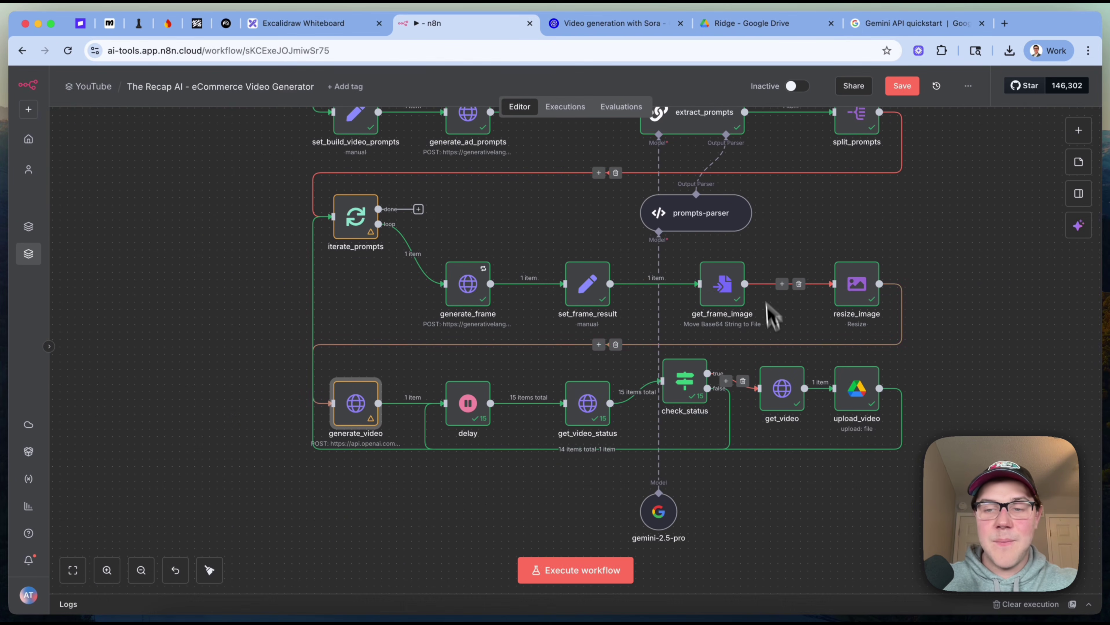
{"action": "double_click", "coordinate": [856, 289]}
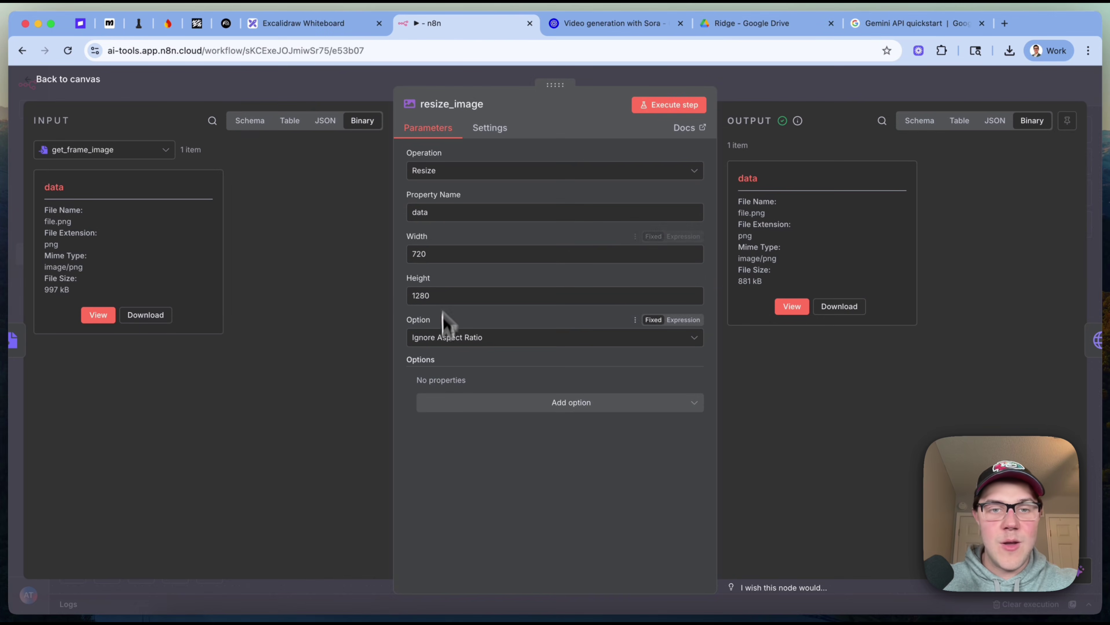
{"action": "double_click", "coordinate": [424, 296]}
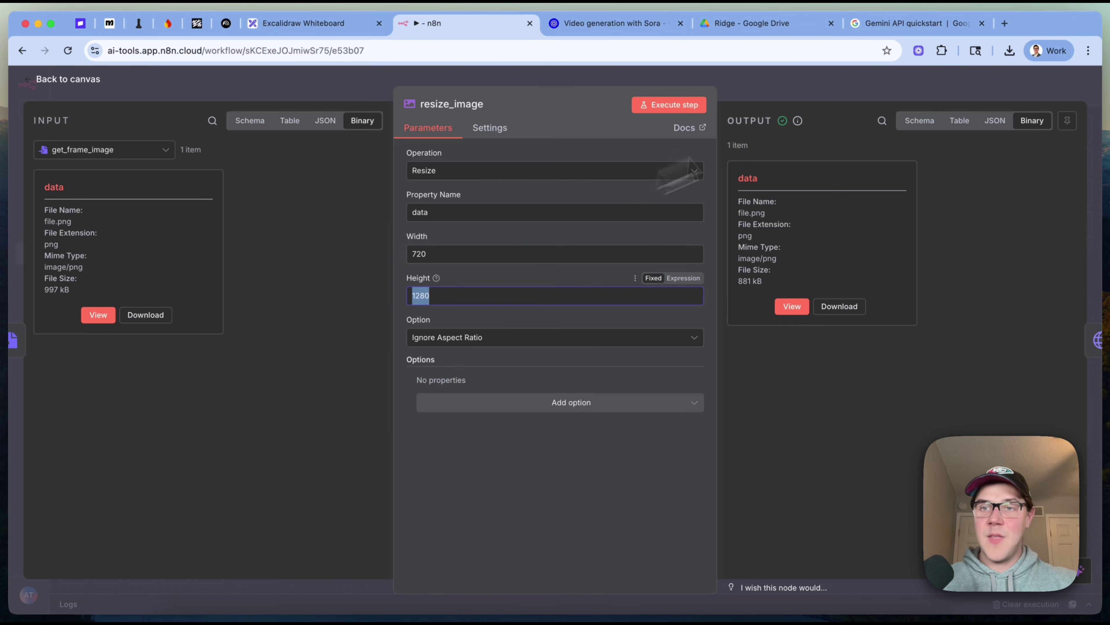
{"action": "left_click", "coordinate": [916, 92]}
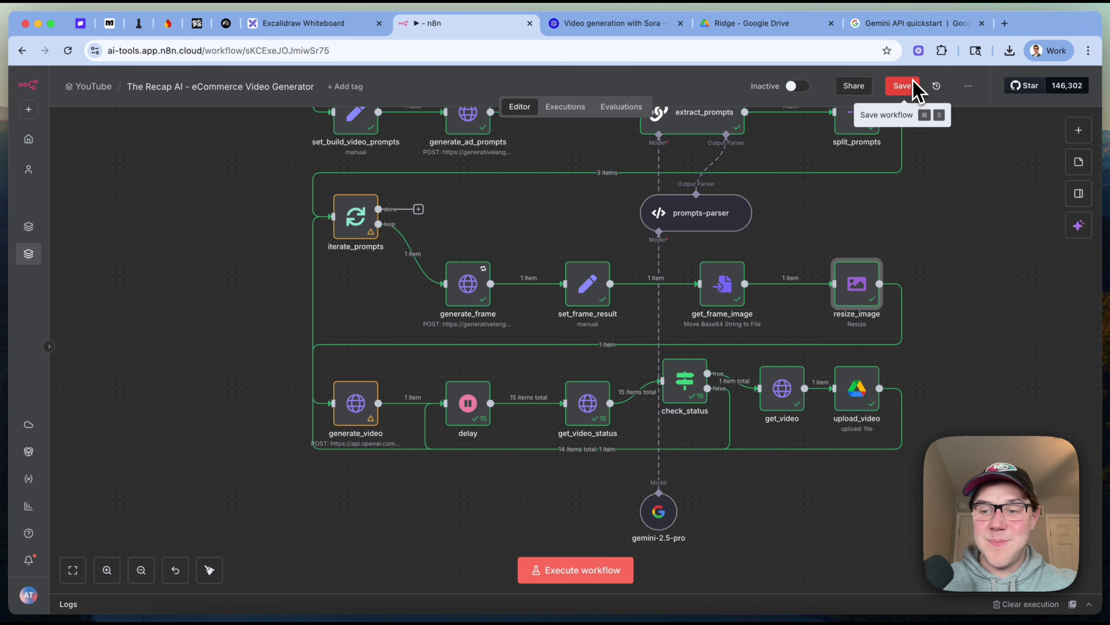
- Examine generate_video's last body parameter, checking the n8n Binary File parameter type and the input_reference name
{"action": "double_click", "coordinate": [366, 418]}
{"action": "scroll", "coordinate": [551, 396], "scroll_direction": "down", "scroll_amount": 10}
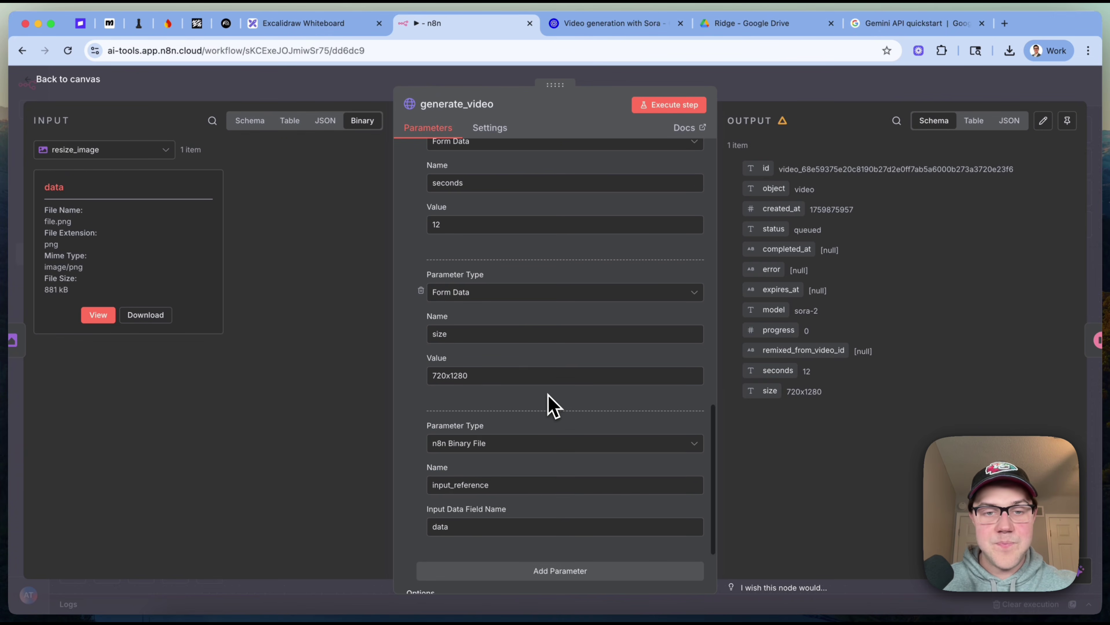
{"action": "scroll", "coordinate": [547, 401], "scroll_direction": "down", "scroll_amount": 3}
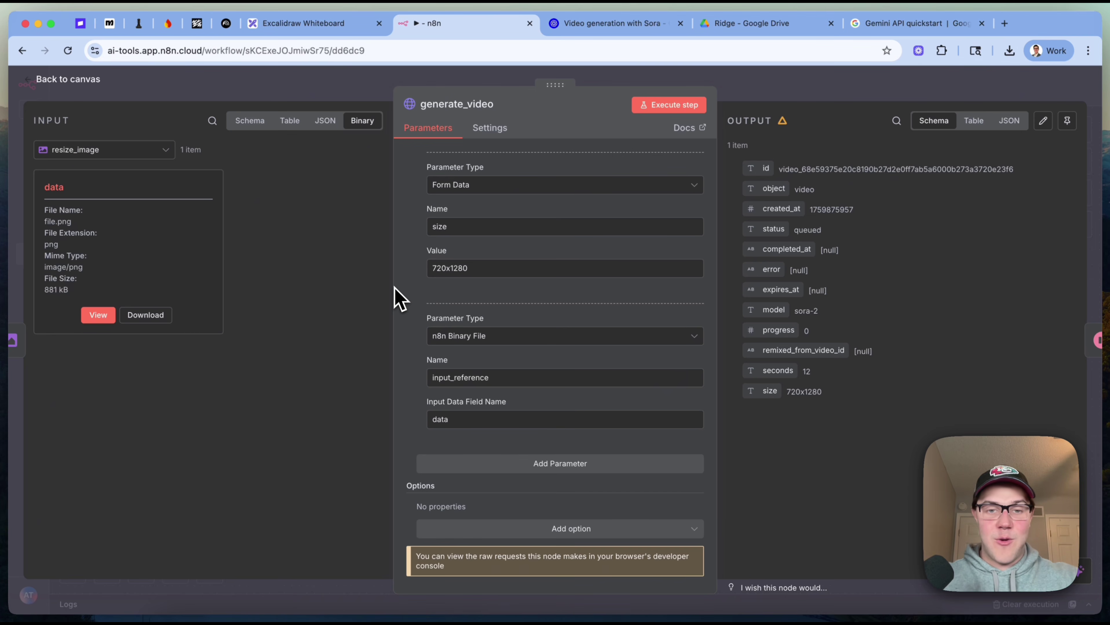
{"action": "left_click", "coordinate": [445, 343]}
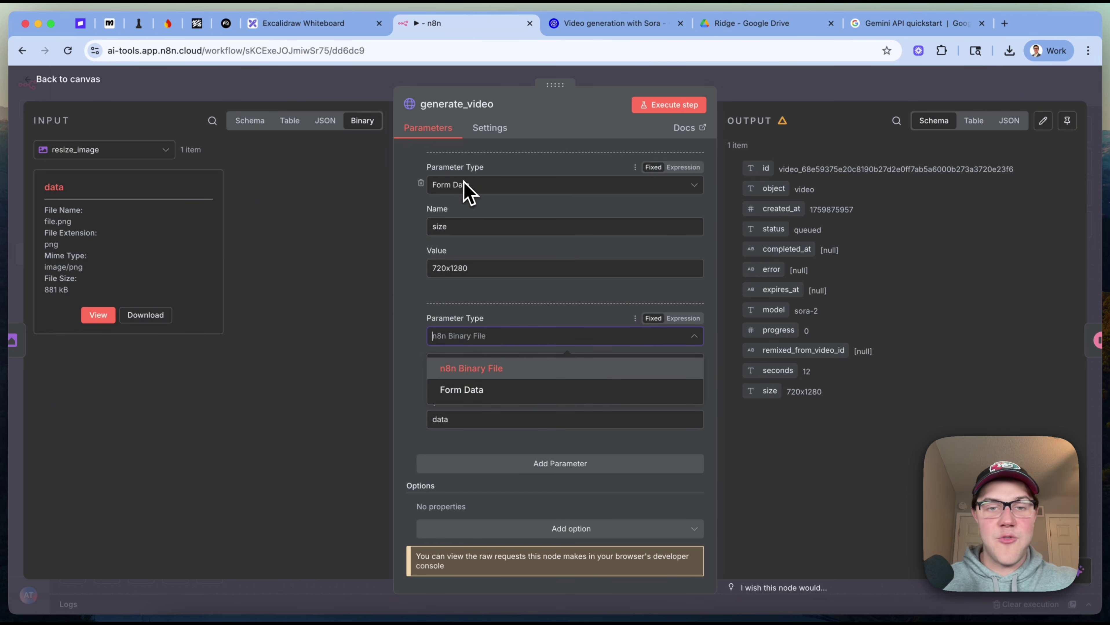
{"action": "left_click", "coordinate": [481, 370]}
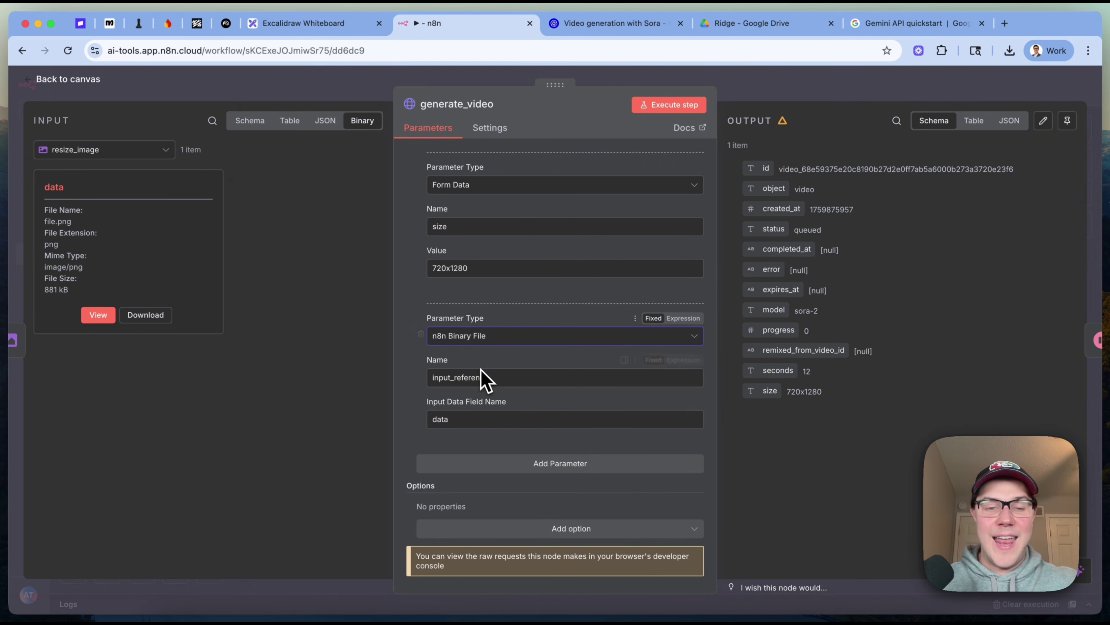
{"action": "scroll", "coordinate": [480, 370], "scroll_direction": "down", "scroll_amount": 1}
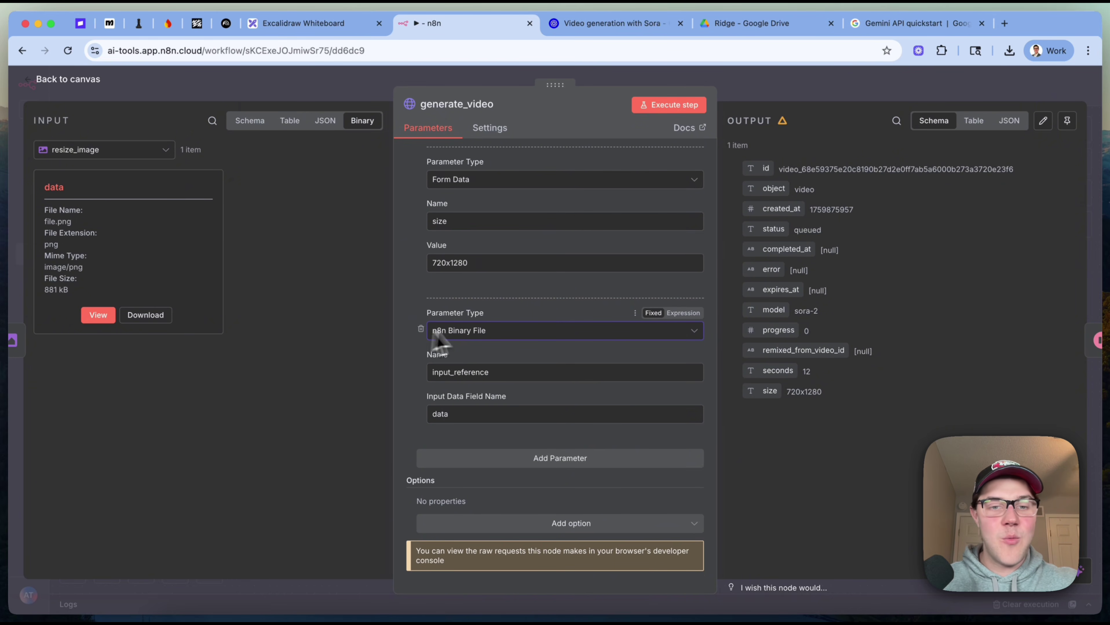
{"action": "double_click", "coordinate": [445, 370]}
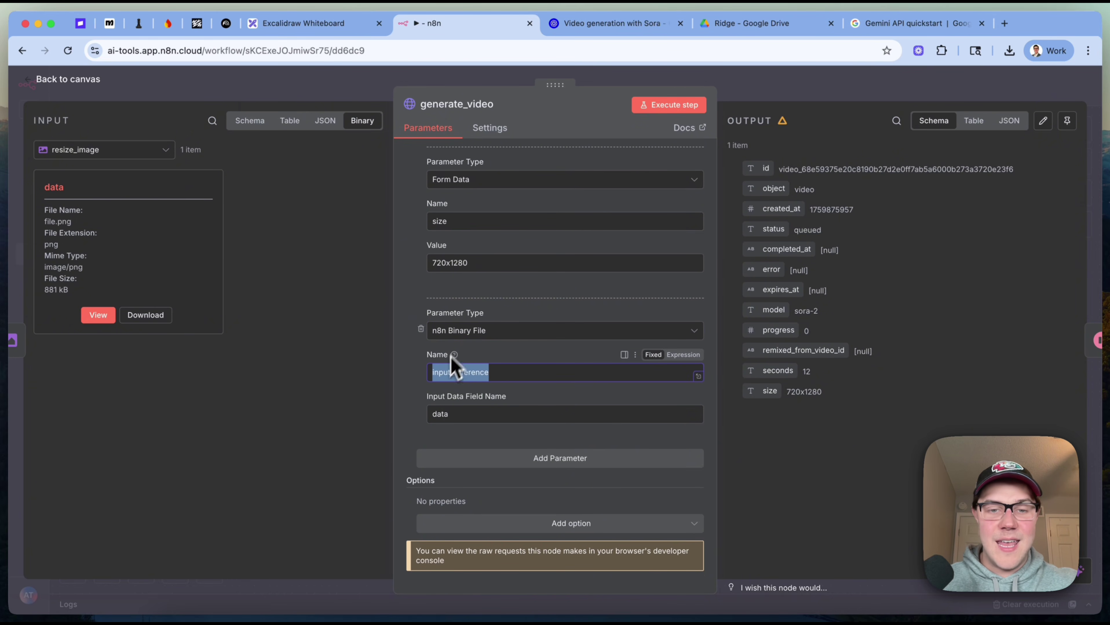
- Switch to the OpenAI video generation docs, find the input_reference line in the image reference curl example, and return to n8n
{"action": "left_click", "coordinate": [614, 24]}
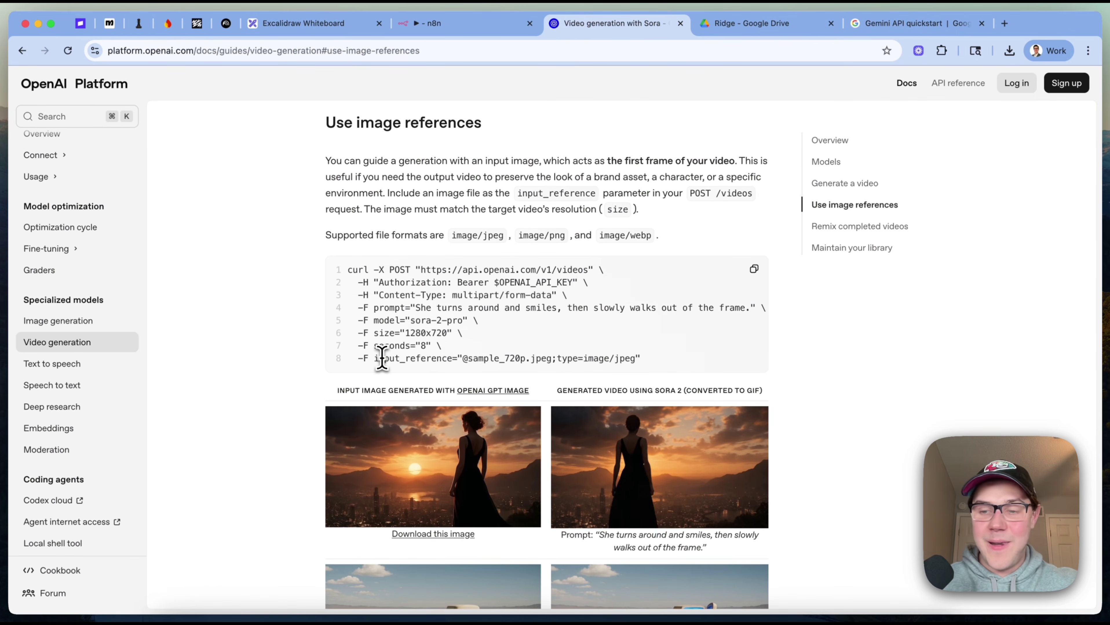
{"action": "triple_click", "coordinate": [390, 358]}
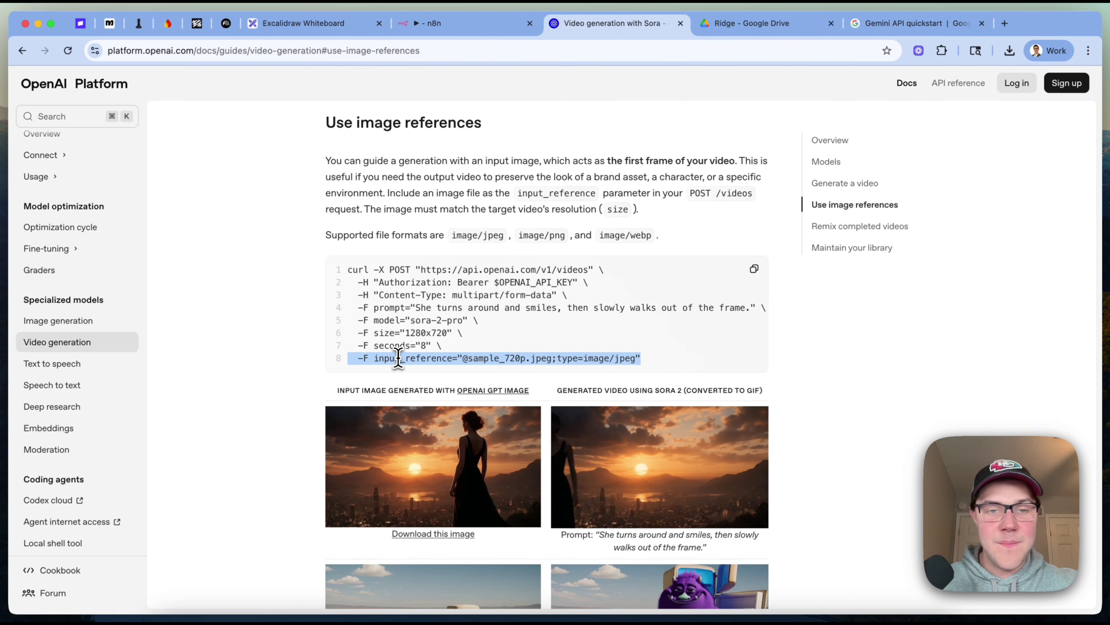
{"action": "left_click", "coordinate": [397, 359]}
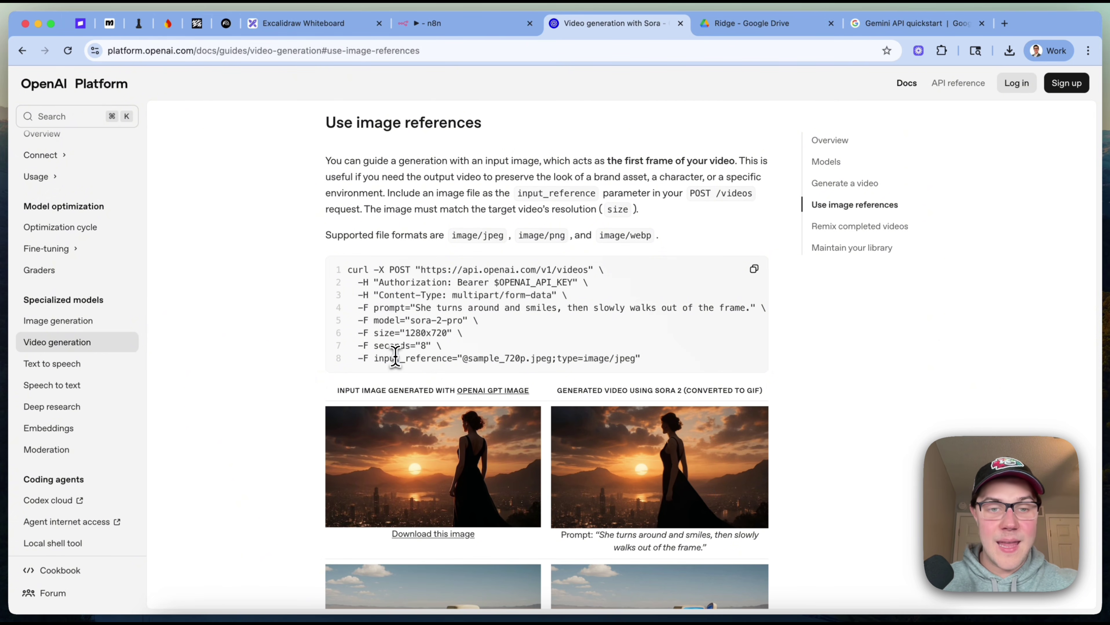
{"action": "double_click", "coordinate": [396, 358]}
{"action": "left_click", "coordinate": [395, 357]}
{"action": "left_click", "coordinate": [482, 25]}
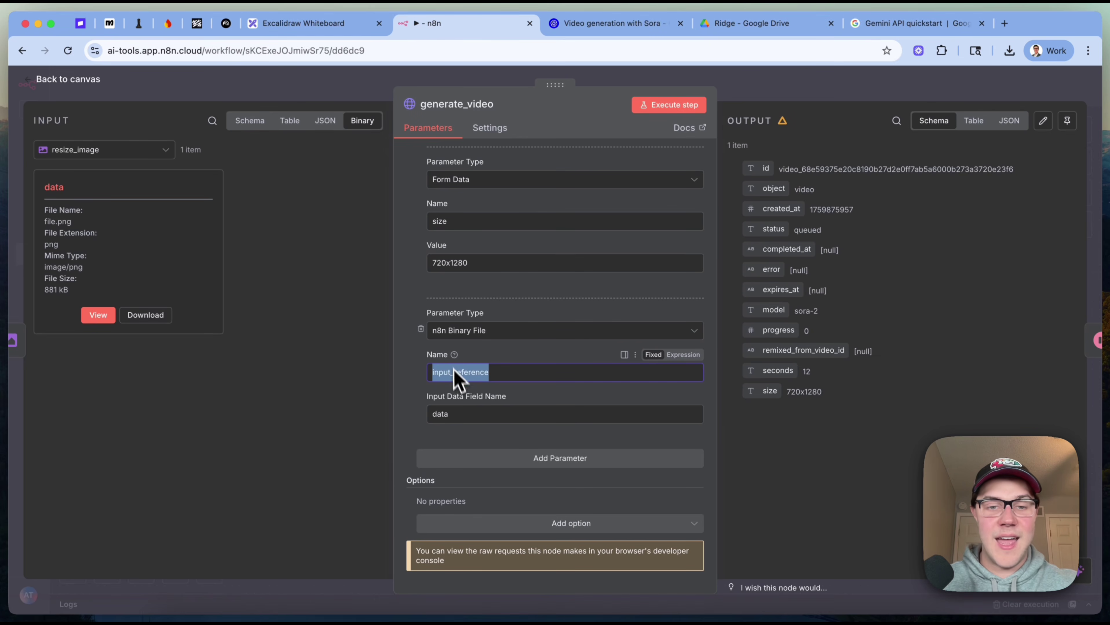
- Check input_reference's data field name against resize_image's binary input, preview that image, and close generate_video
{"action": "key", "text": "Tab"}
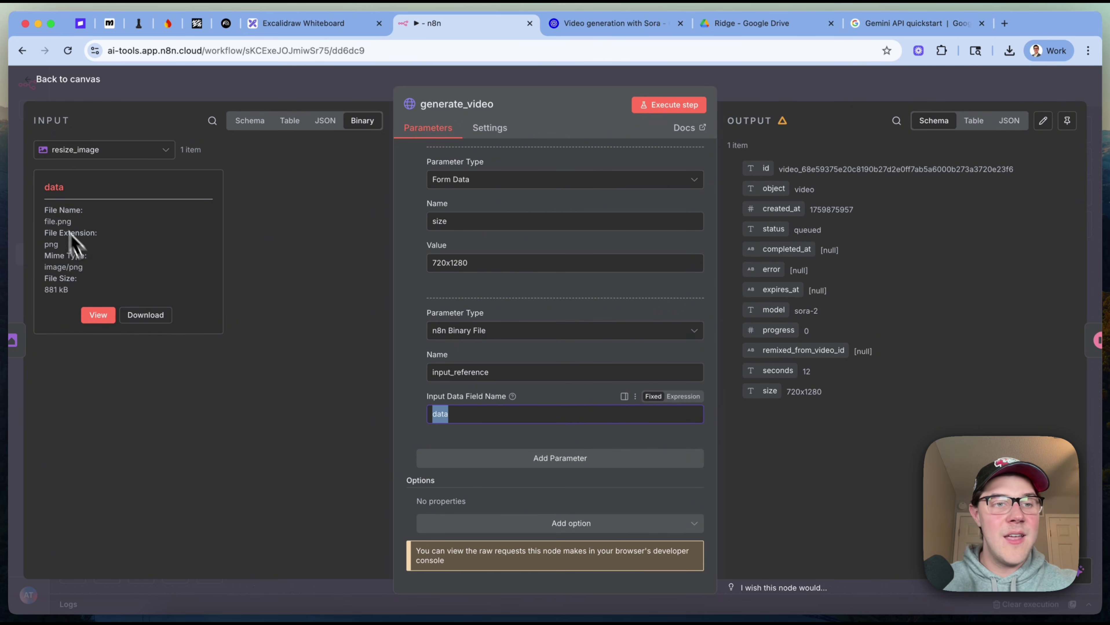
{"action": "left_click", "coordinate": [50, 194]}
{"action": "double_click", "coordinate": [57, 187]}
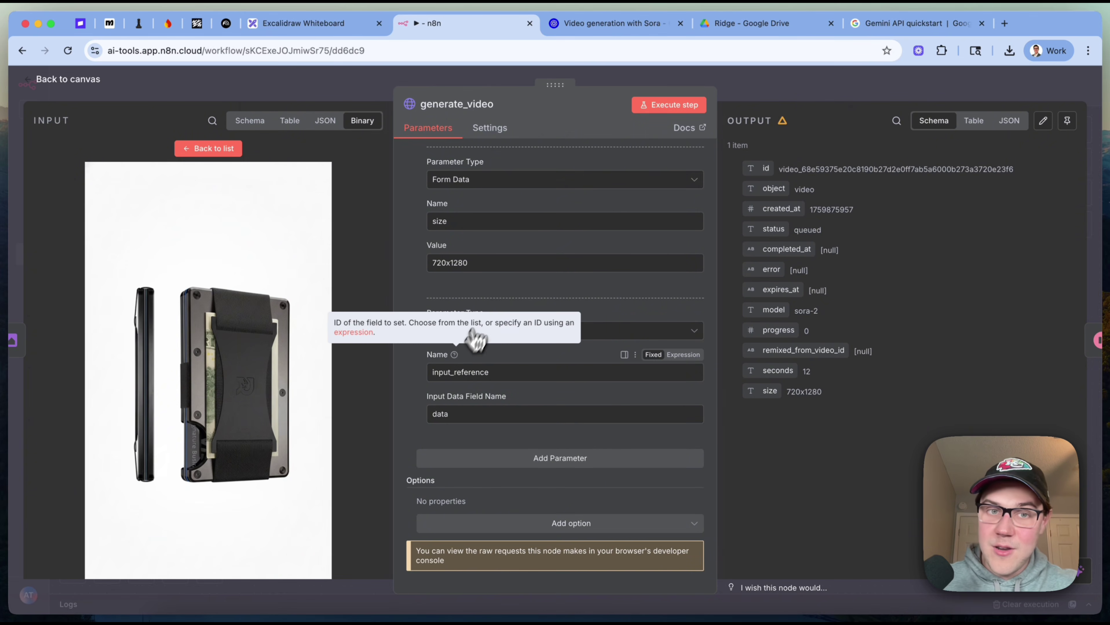
{"action": "scroll", "coordinate": [486, 315], "scroll_direction": "up", "scroll_amount": 2}
{"action": "scroll", "coordinate": [545, 354], "scroll_direction": "up", "scroll_amount": 2}
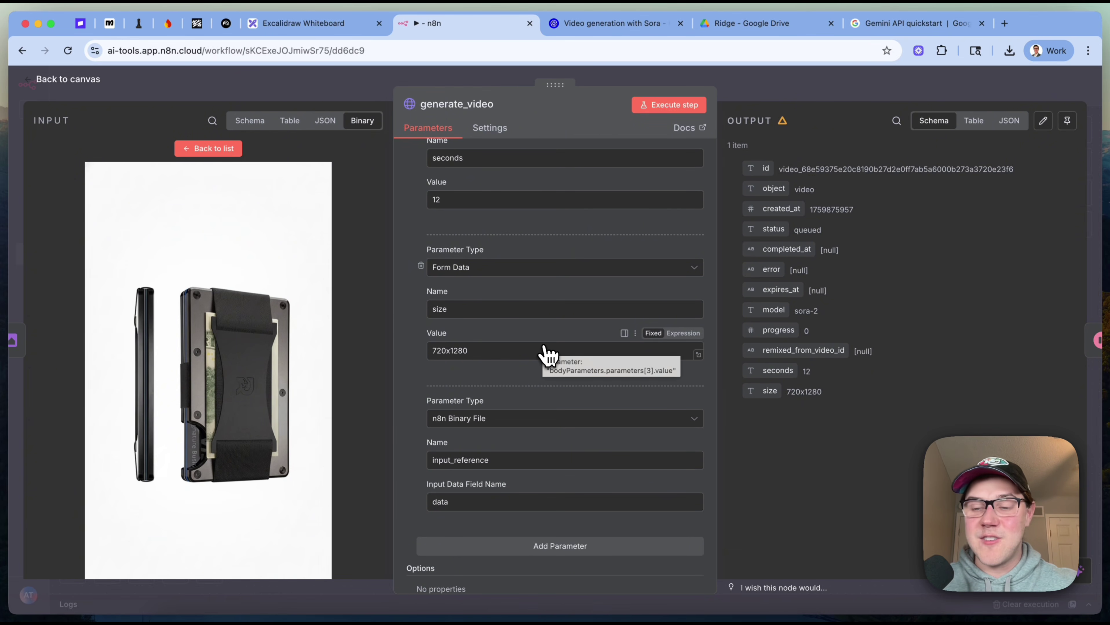
{"action": "scroll", "coordinate": [547, 353], "scroll_direction": "up", "scroll_amount": 10}
{"action": "key", "text": "Escape"}
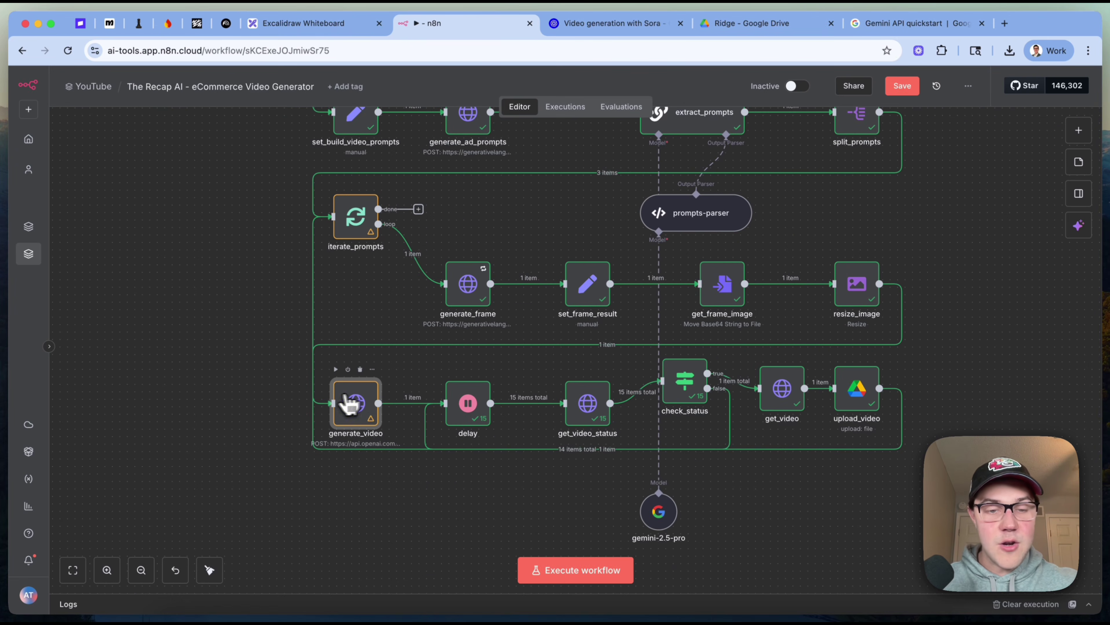
- Reopen generate_video, highlight the video id in its output, and return to the canvas
{"action": "double_click", "coordinate": [349, 404]}
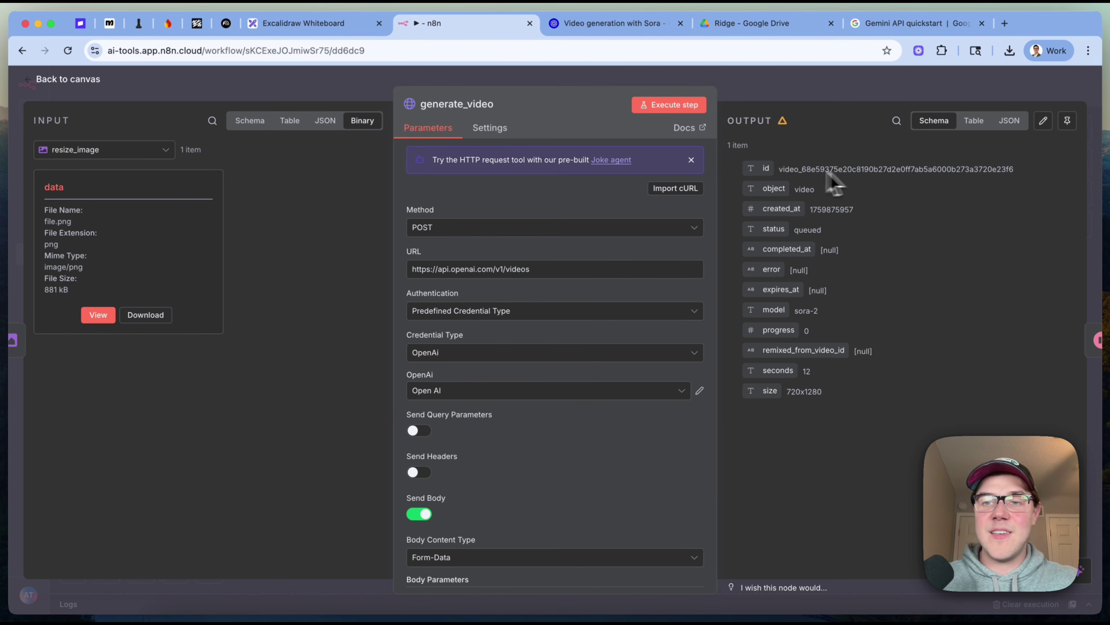
{"action": "double_click", "coordinate": [788, 170]}
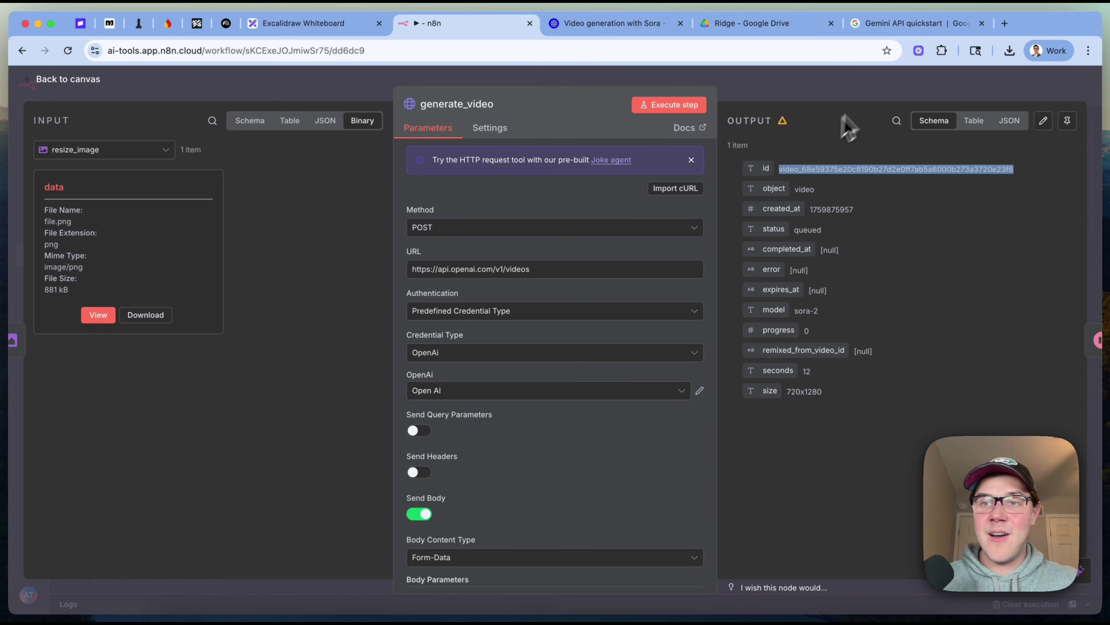
{"action": "left_click", "coordinate": [872, 99]}
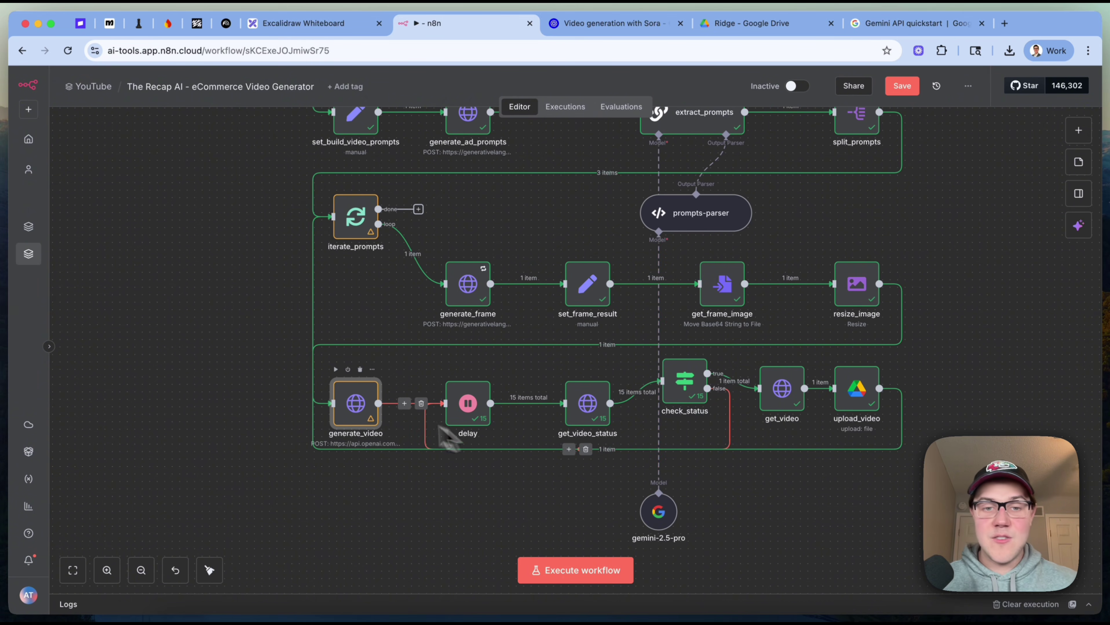
- Check the wait settings of the delay node, then briefly view get_video_status and return to the canvas
{"action": "double_click", "coordinate": [458, 415]}
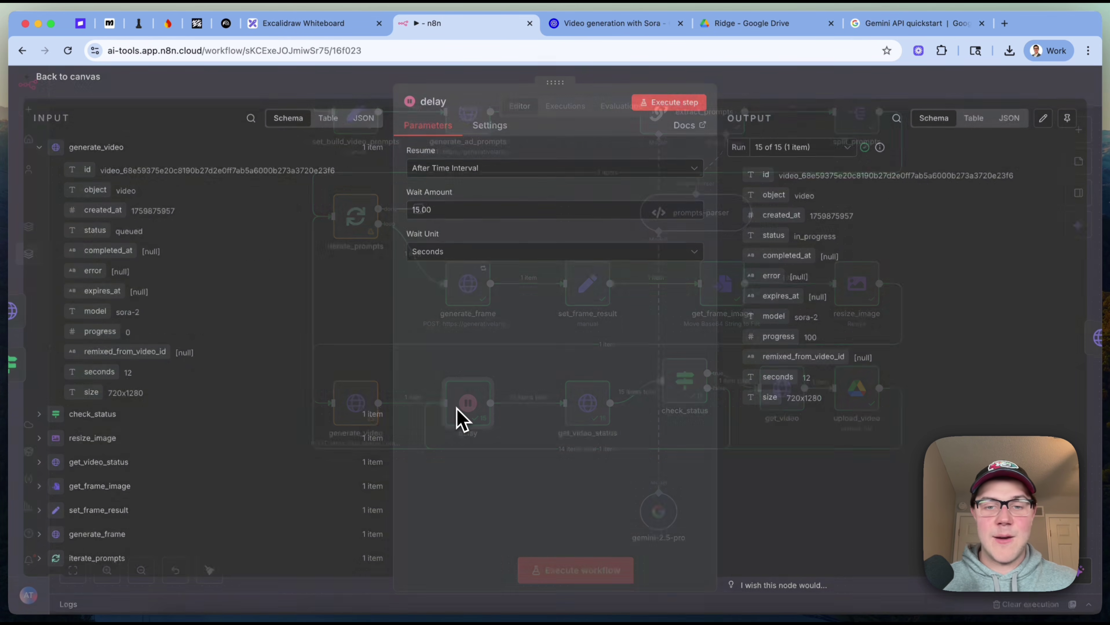
{"action": "left_click", "coordinate": [1011, 90]}
{"action": "double_click", "coordinate": [587, 391]}
{"action": "left_click", "coordinate": [908, 78]}
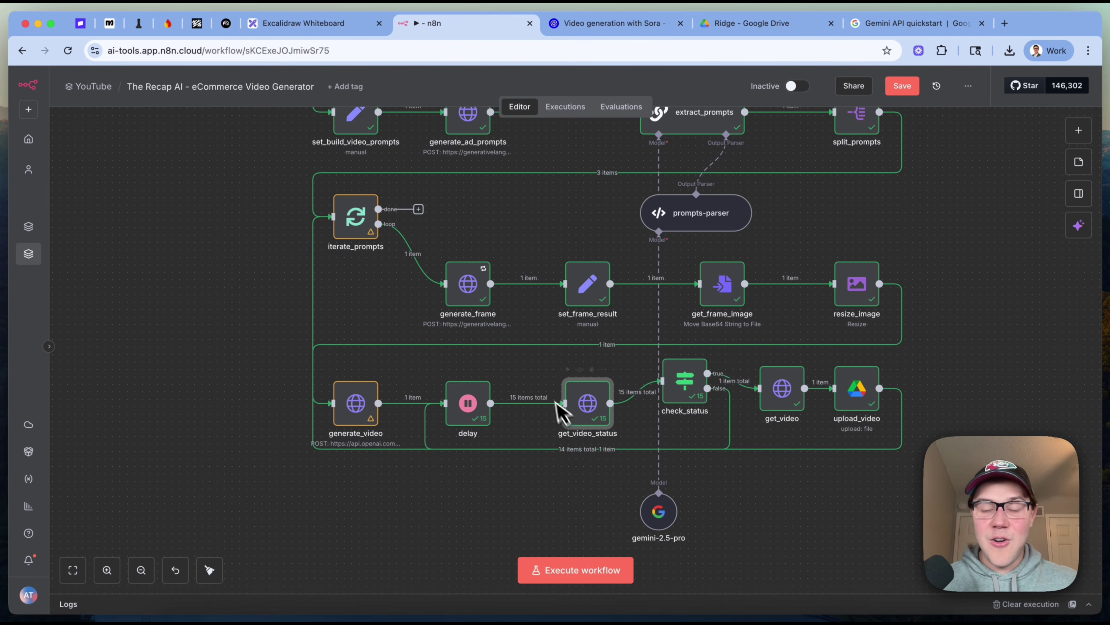
- Open get_video_status and inspect how the {{ $json.id }} expression resolves in its request URL
{"action": "double_click", "coordinate": [588, 403]}
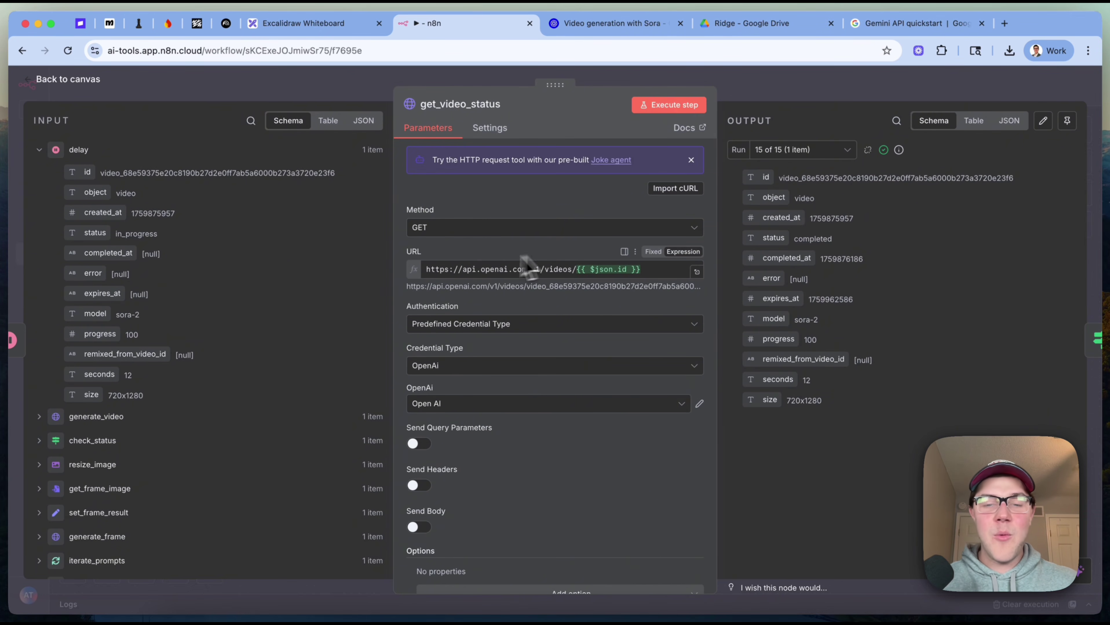
{"action": "left_click", "coordinate": [577, 270]}
{"action": "left_click_drag", "start_coordinate": [577, 270], "coordinate": [755, 280]}
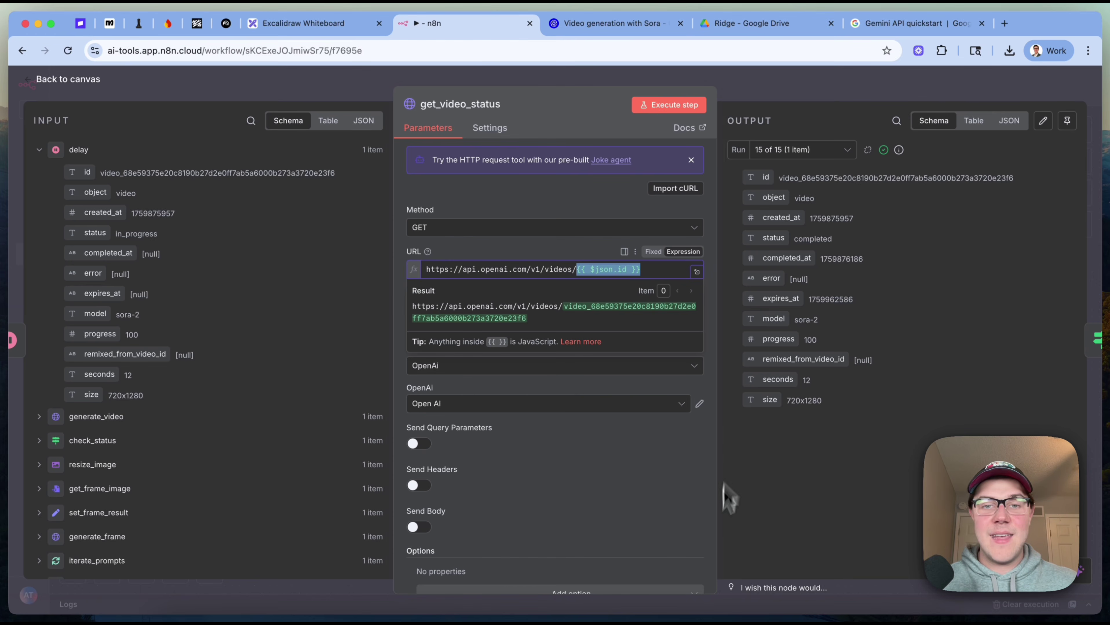
{"action": "left_click", "coordinate": [718, 545]}
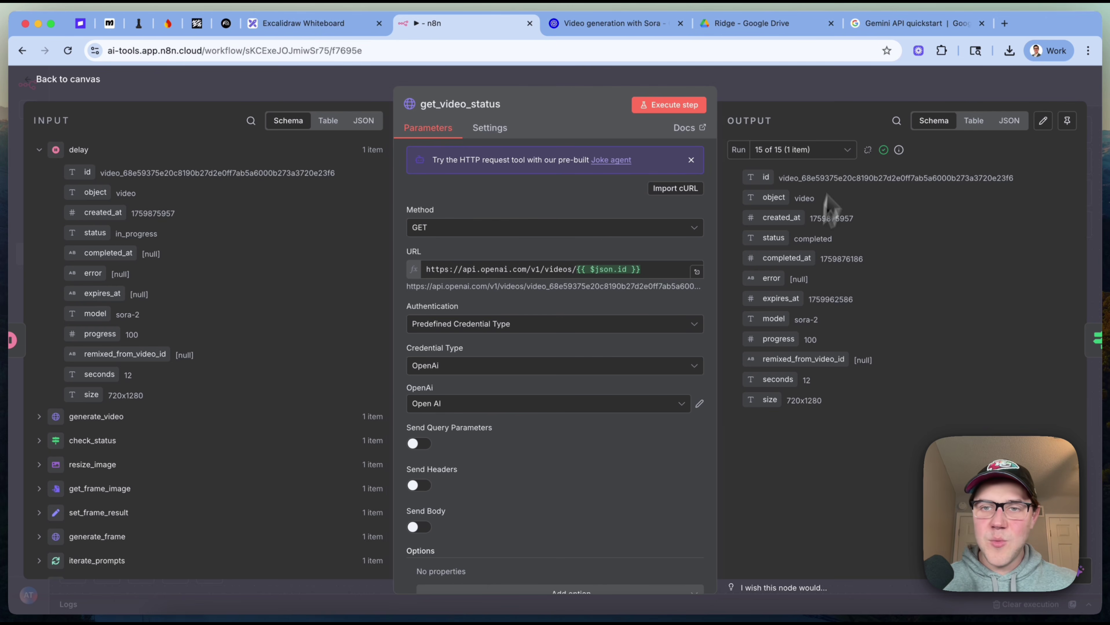
- Compare the status and progress outputs of get_video_status for runs 4, 9 and 15, and return to the canvas
{"action": "left_click", "coordinate": [795, 153]}
{"action": "scroll", "coordinate": [801, 247], "scroll_direction": "up", "scroll_amount": 5}
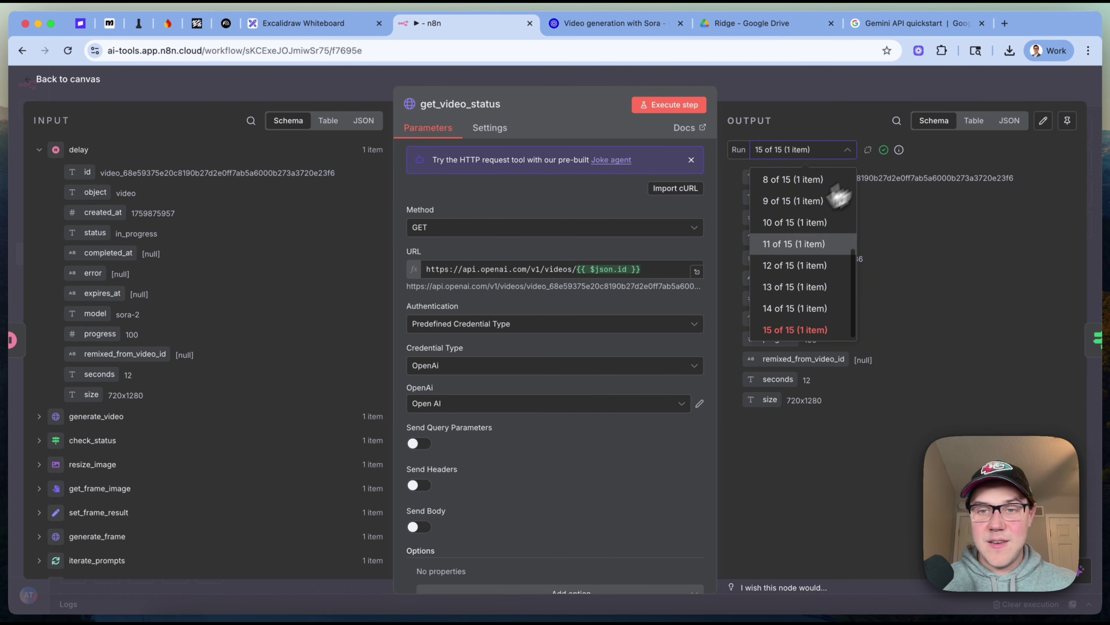
{"action": "left_click", "coordinate": [801, 249]}
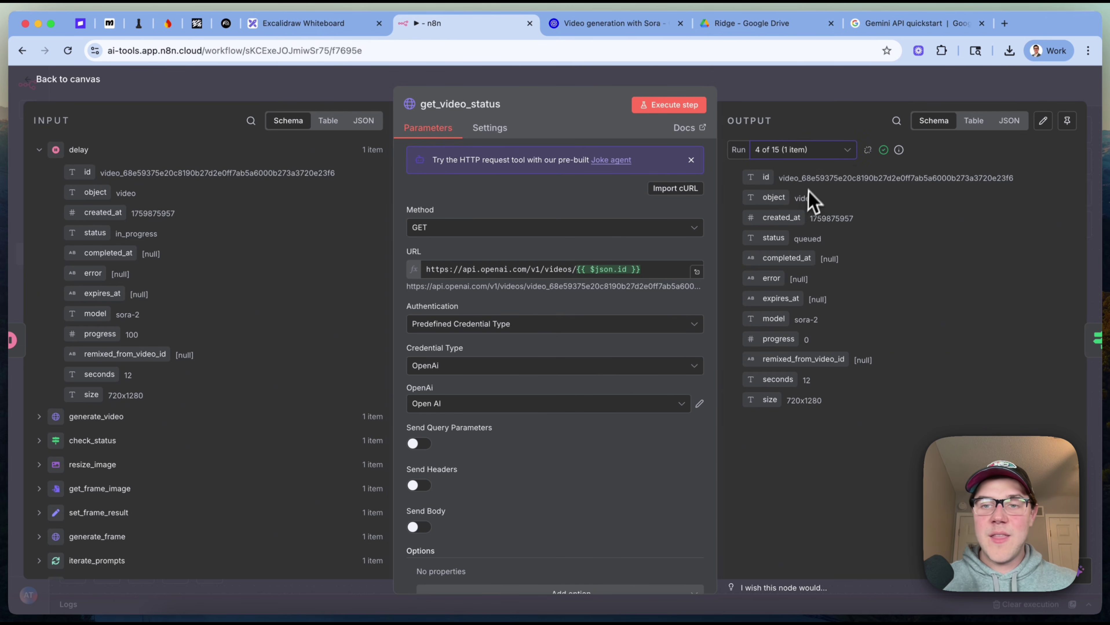
{"action": "left_click", "coordinate": [810, 151]}
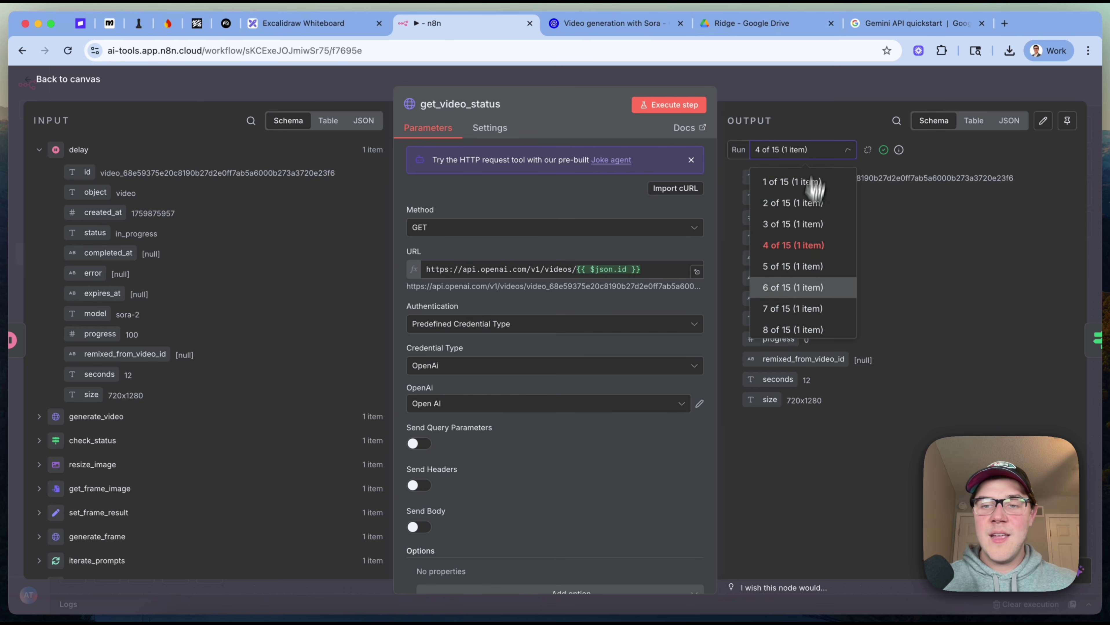
{"action": "scroll", "coordinate": [803, 263], "scroll_direction": "down", "scroll_amount": 2}
{"action": "left_click", "coordinate": [801, 289]}
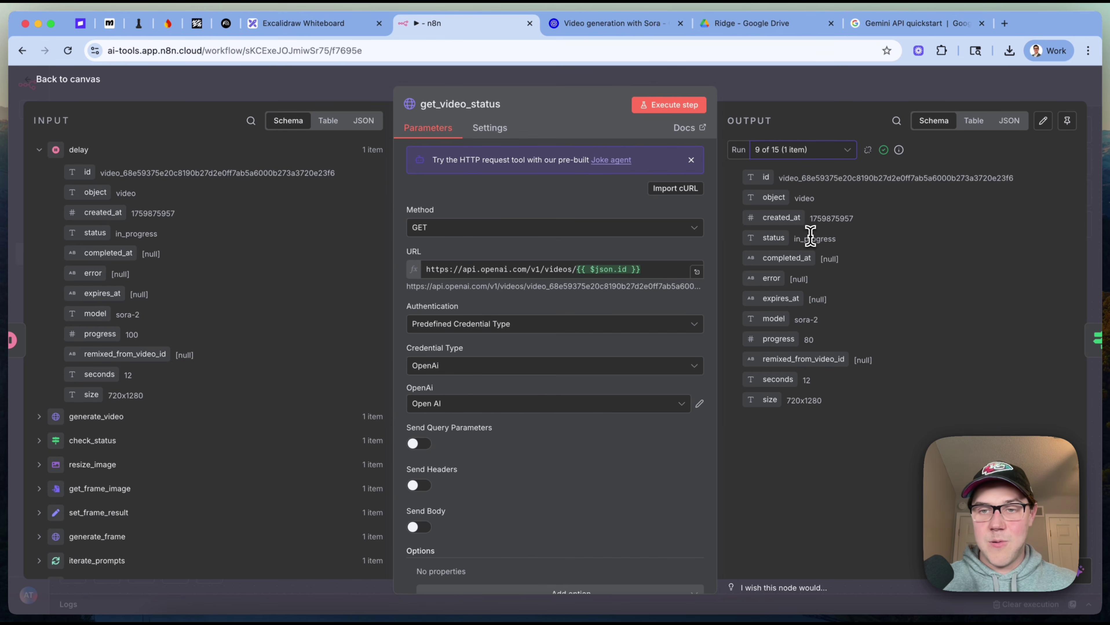
{"action": "left_click", "coordinate": [811, 151]}
{"action": "scroll", "coordinate": [803, 280], "scroll_direction": "down", "scroll_amount": 2}
{"action": "left_click", "coordinate": [804, 310]}
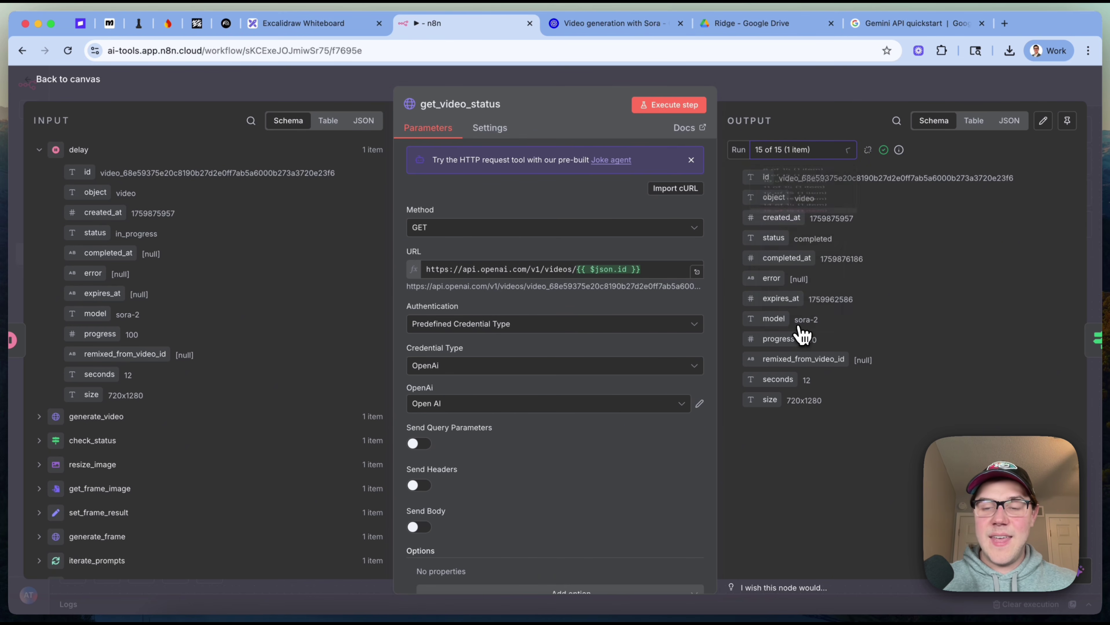
{"action": "left_click", "coordinate": [828, 470]}
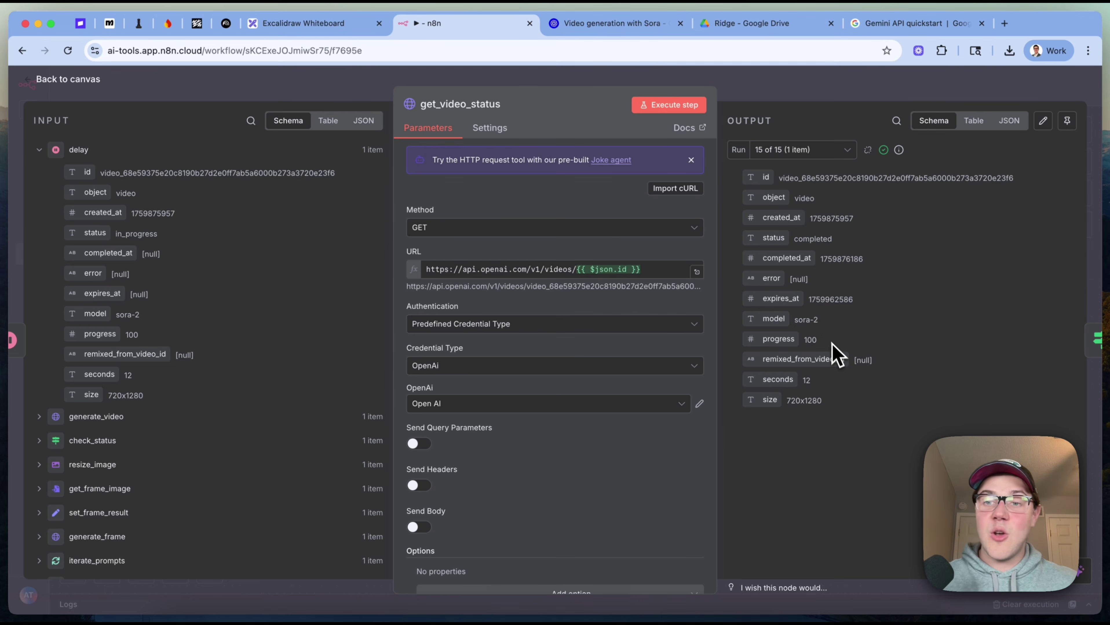
{"action": "left_click", "coordinate": [948, 98]}
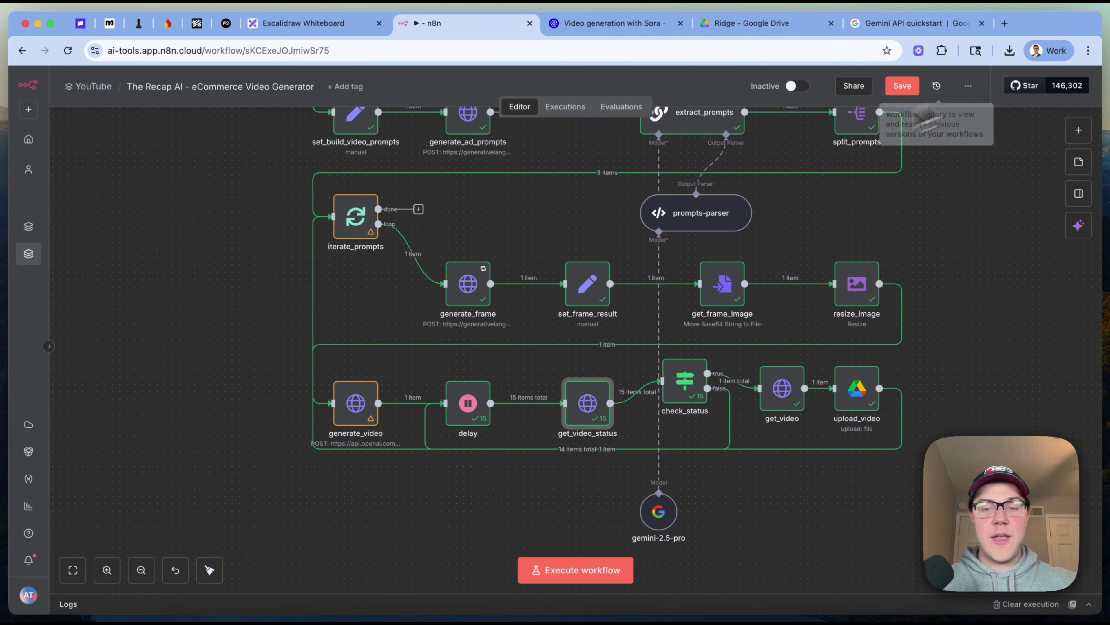
- Reopen get_video_status, view the output of run 5 of 15, and close the node
{"action": "double_click", "coordinate": [574, 409]}
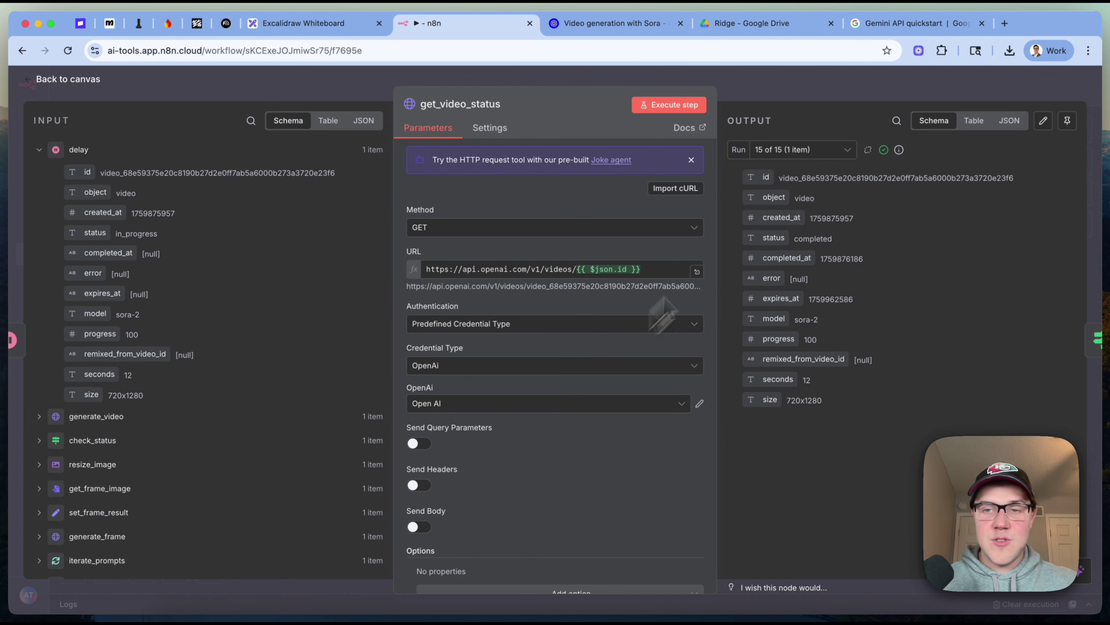
{"action": "left_click", "coordinate": [816, 149]}
{"action": "left_click", "coordinate": [805, 260]}
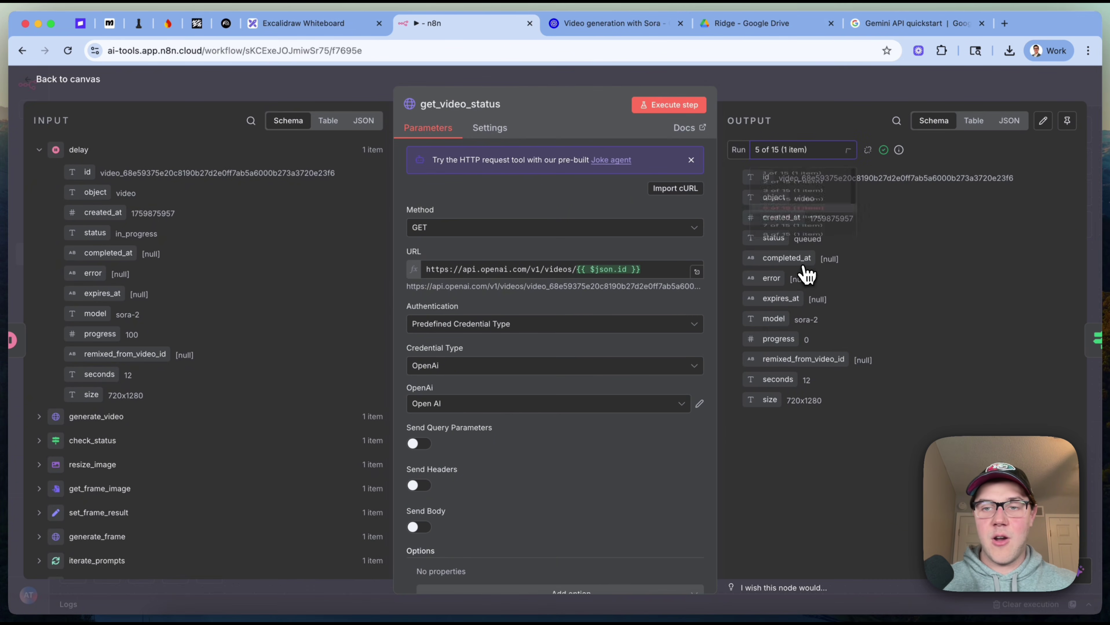
{"action": "left_click", "coordinate": [923, 88]}
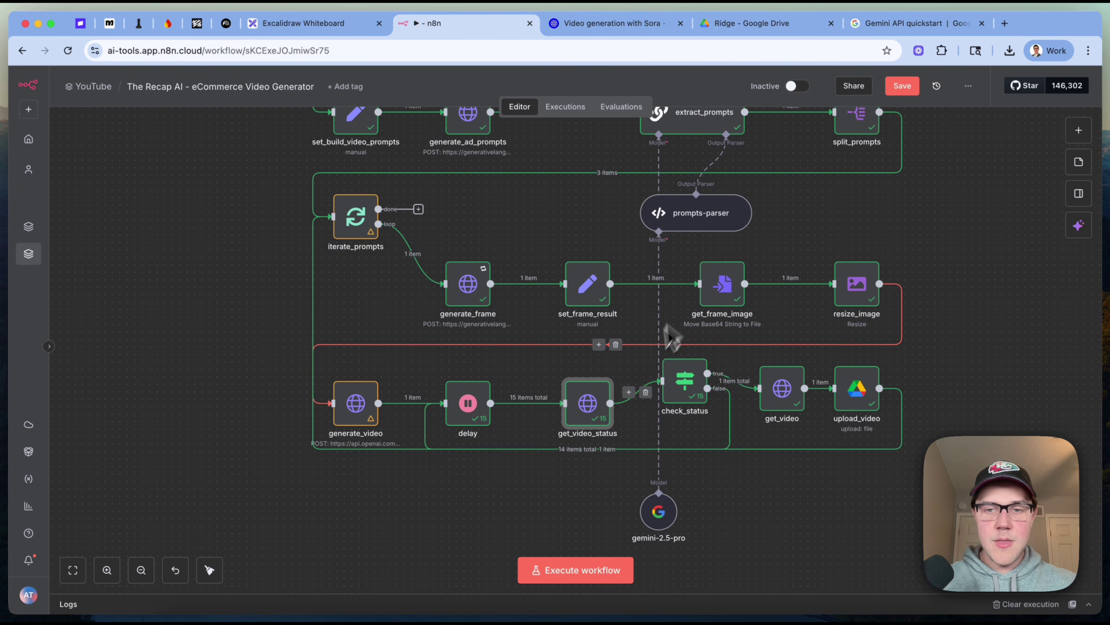
- Examine check_status's condition comparing {{ $json.status }} with completed, and return to the canvas
{"action": "double_click", "coordinate": [692, 394]}
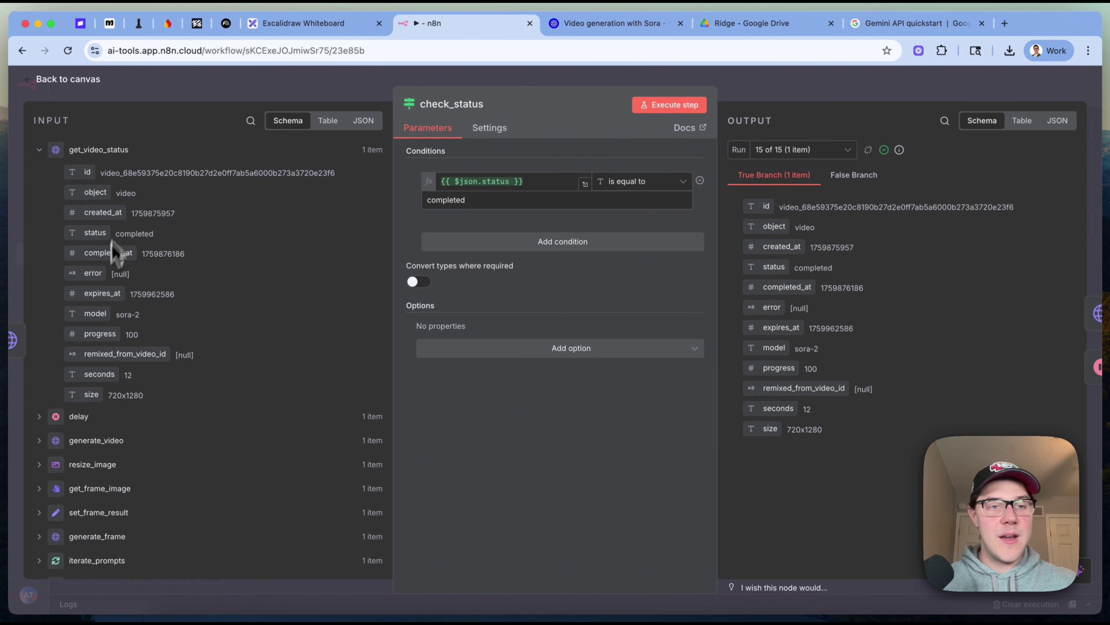
{"action": "left_click_drag", "start_coordinate": [100, 253], "coordinate": [428, 203]}
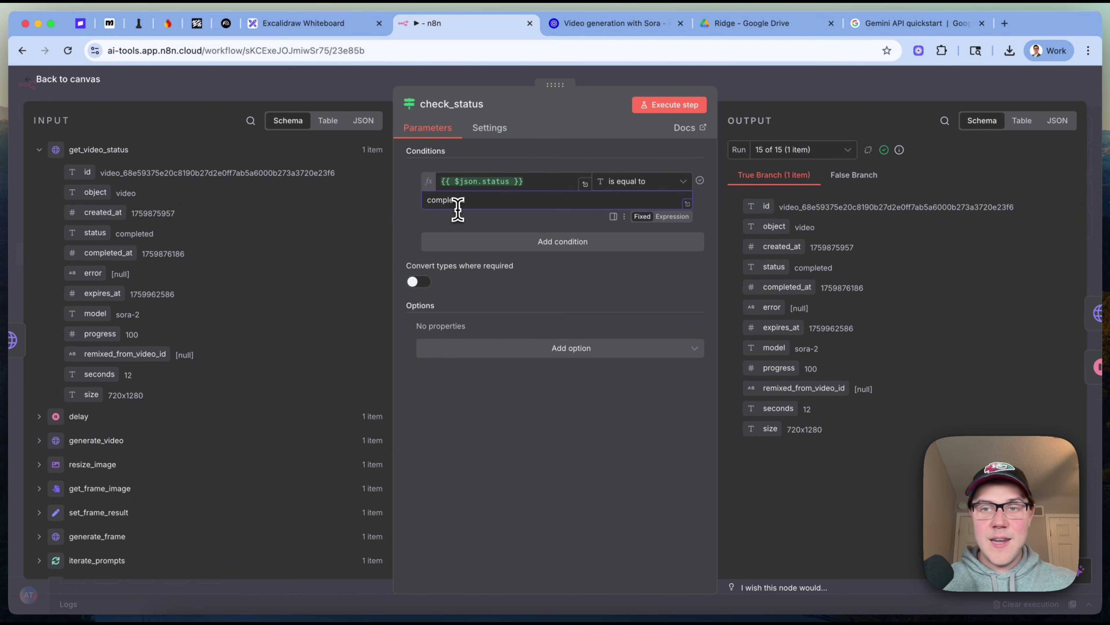
{"action": "left_click", "coordinate": [873, 96]}
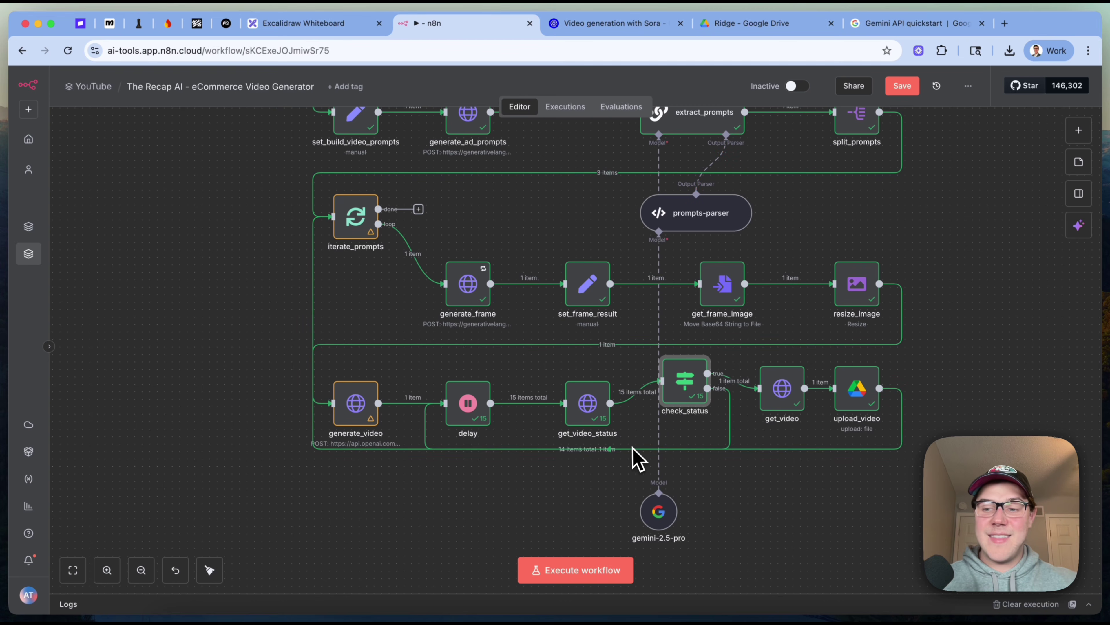
- Reopen check_status, view its True Branch output for run 15 of 15, and return to the canvas
{"action": "double_click", "coordinate": [685, 389]}
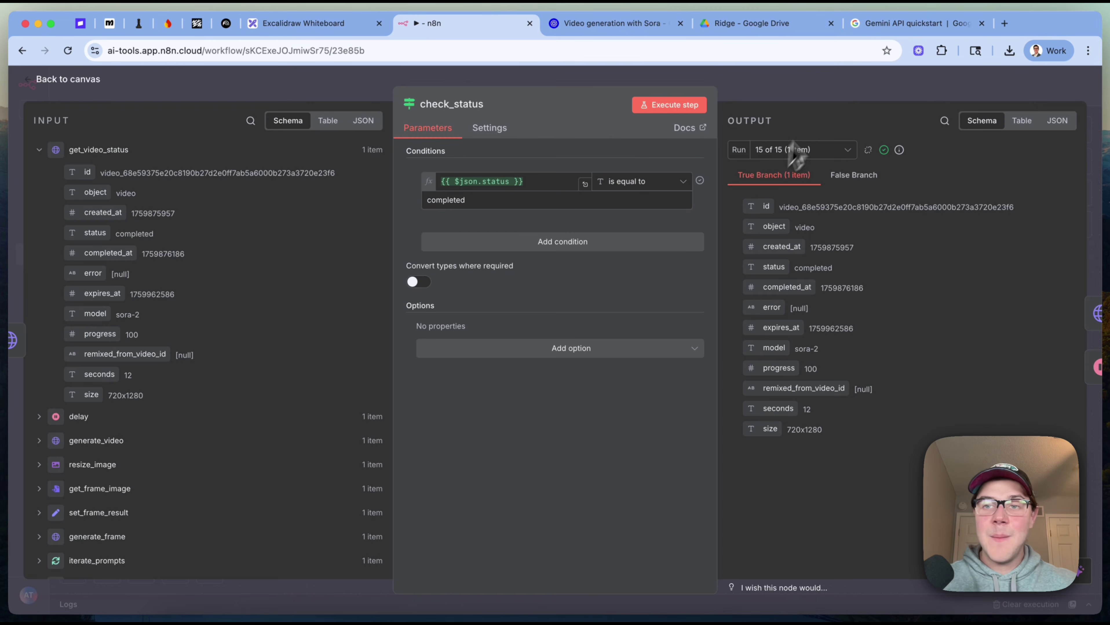
{"action": "left_click", "coordinate": [845, 90]}
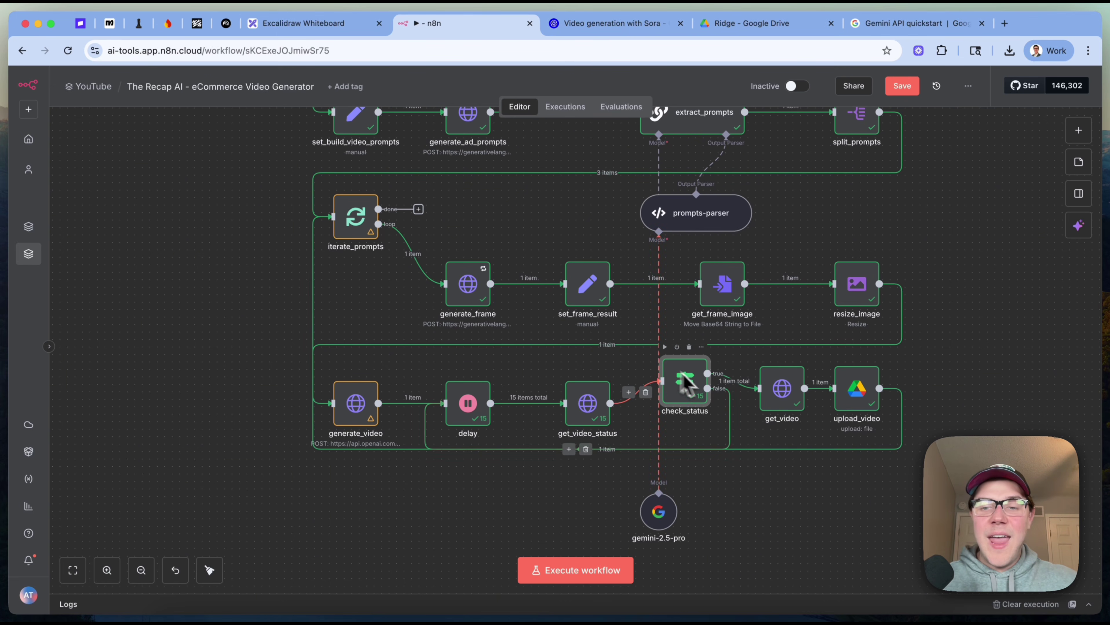
- Open get_video and examine how its request URL combines {{ $json.id }} with the /content suffix
{"action": "scroll", "coordinate": [696, 390], "scroll_direction": "right", "scroll_amount": 2}
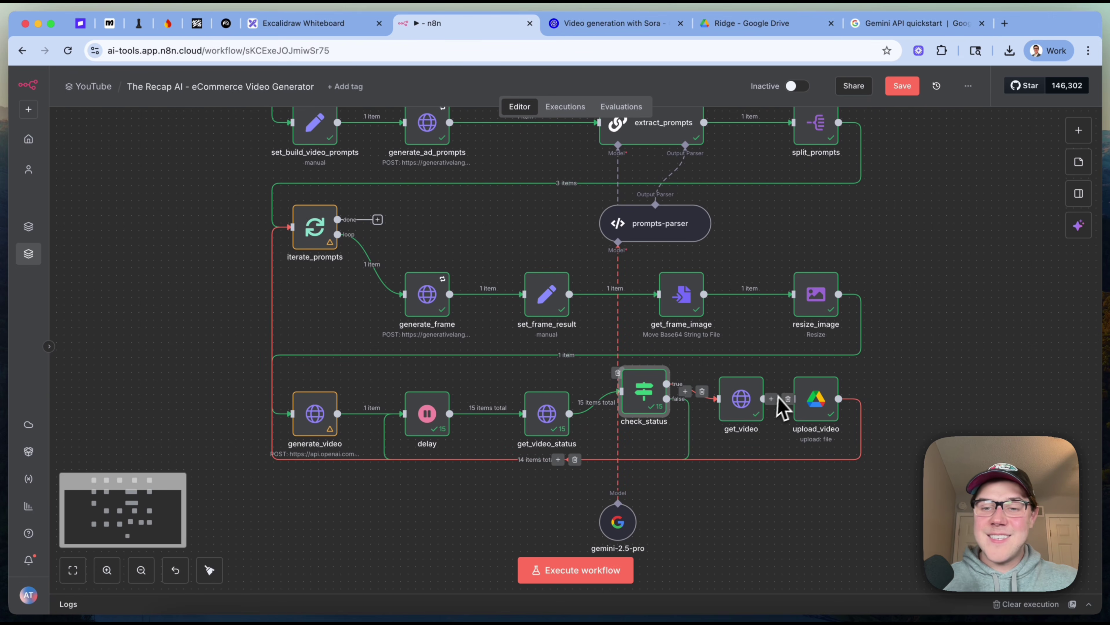
{"action": "double_click", "coordinate": [751, 417]}
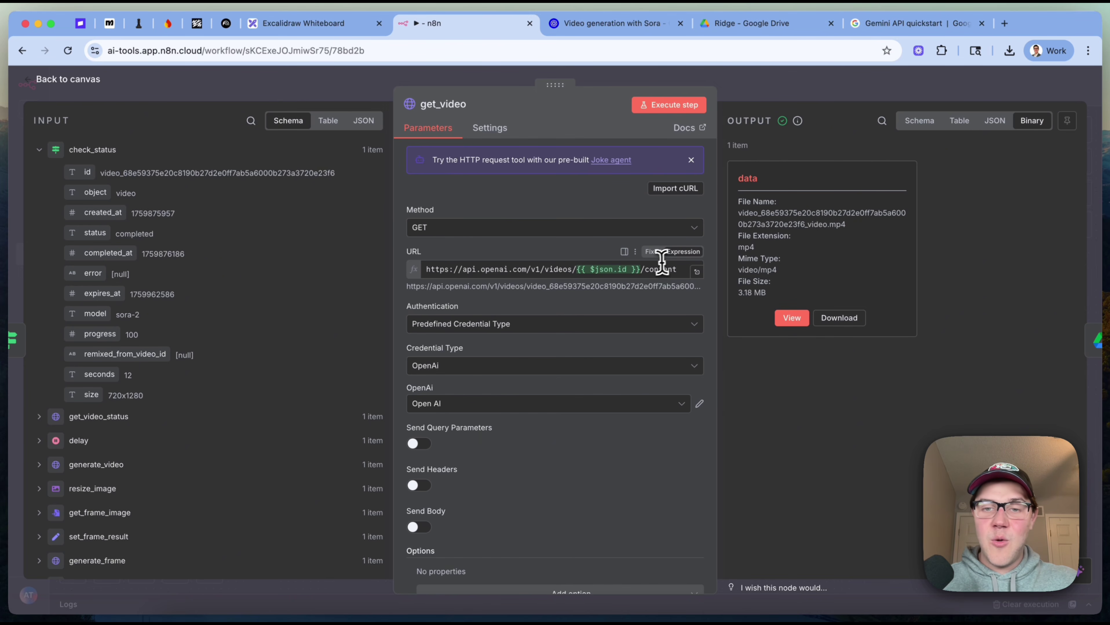
{"action": "left_click", "coordinate": [640, 269]}
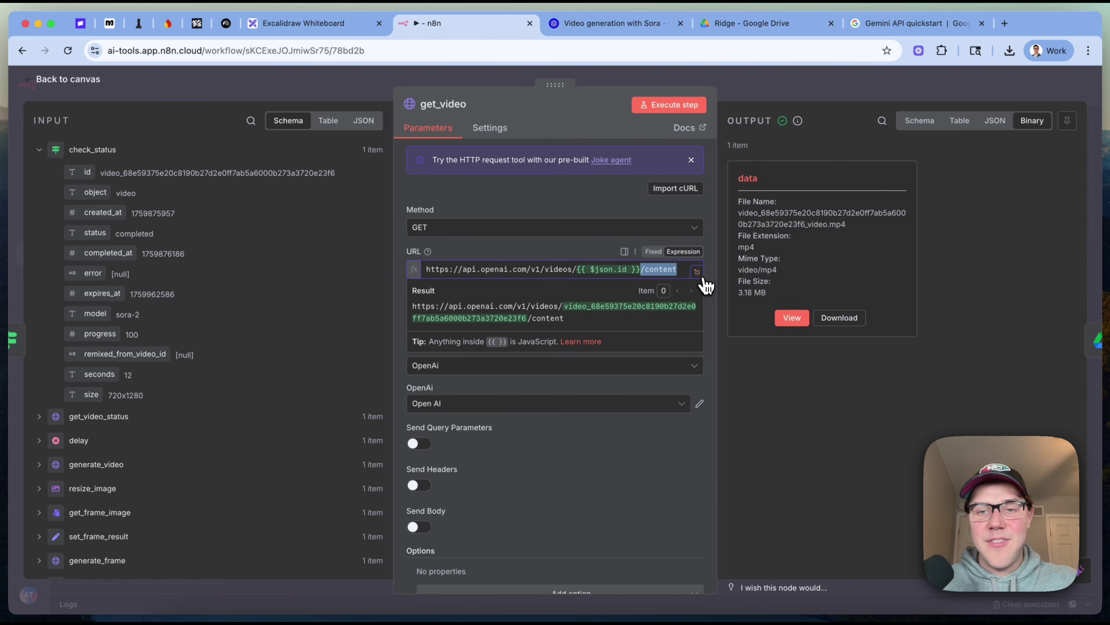
{"action": "left_click", "coordinate": [808, 443]}
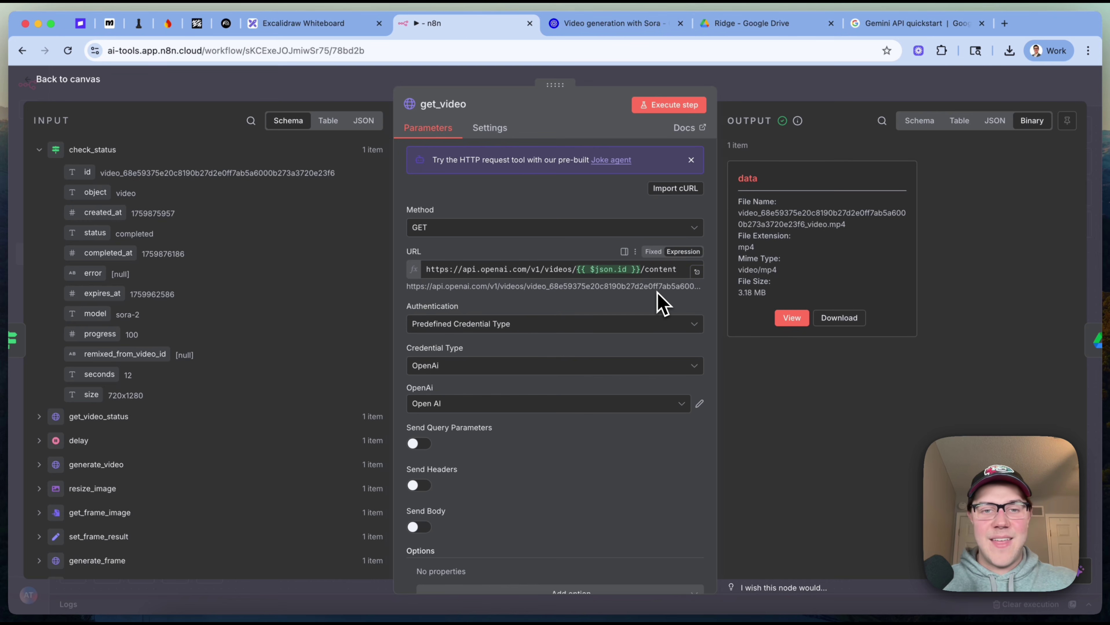
{"action": "left_click", "coordinate": [630, 269]}
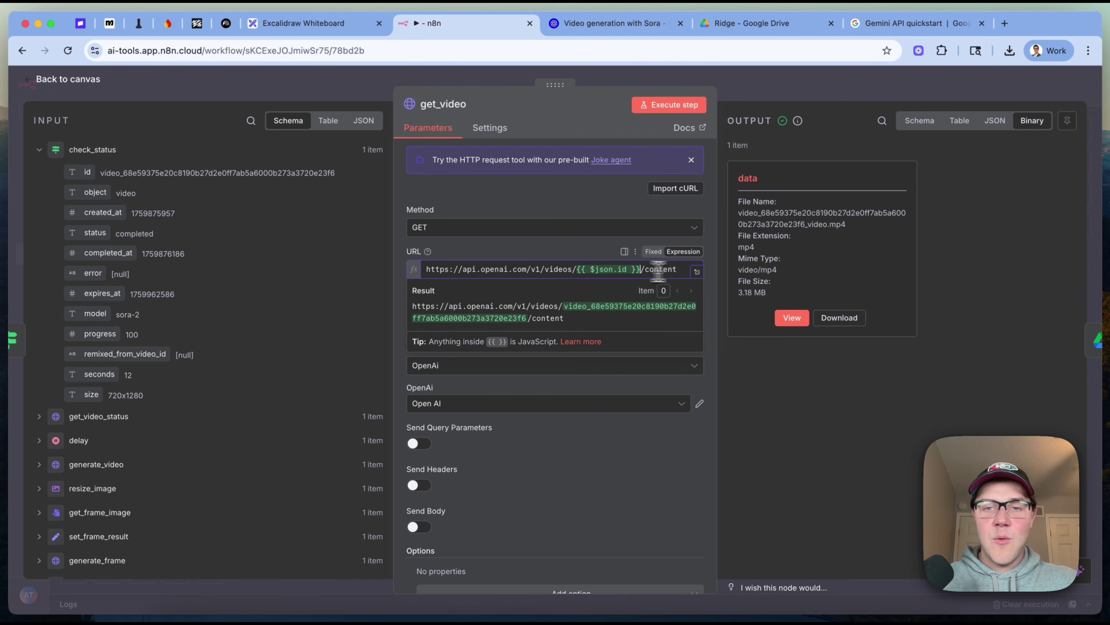
{"action": "left_click_drag", "start_coordinate": [640, 269], "coordinate": [677, 269]}
{"action": "left_click", "coordinate": [799, 463]}
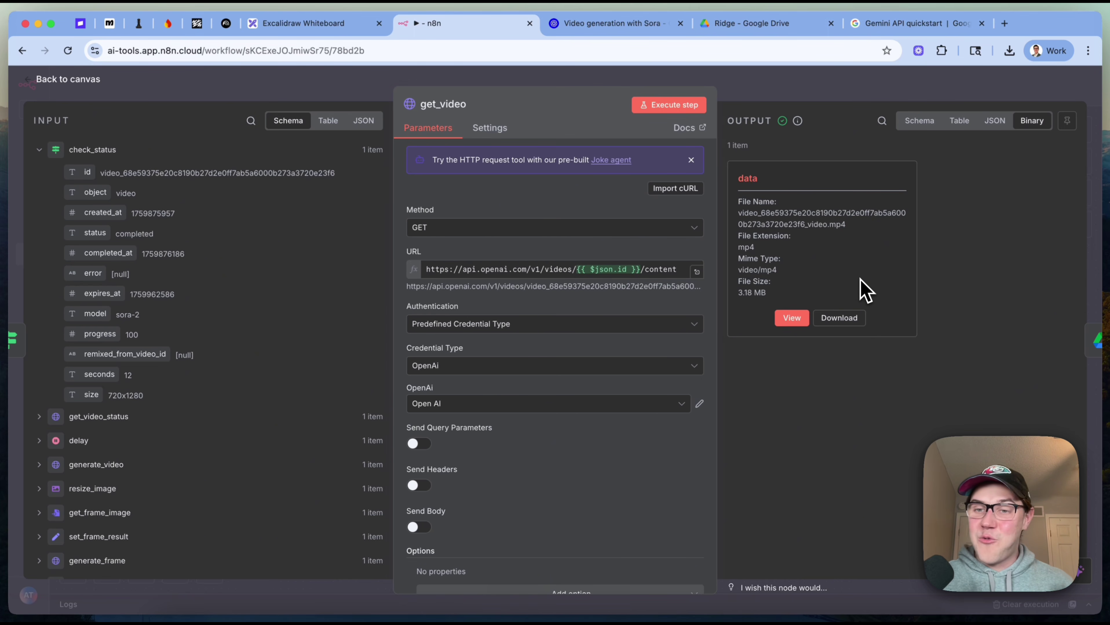
- Download the MP4 from get_video's binary output, preview the video, and close the node
{"action": "left_click", "coordinate": [854, 319]}
{"action": "left_click", "coordinate": [801, 318]}
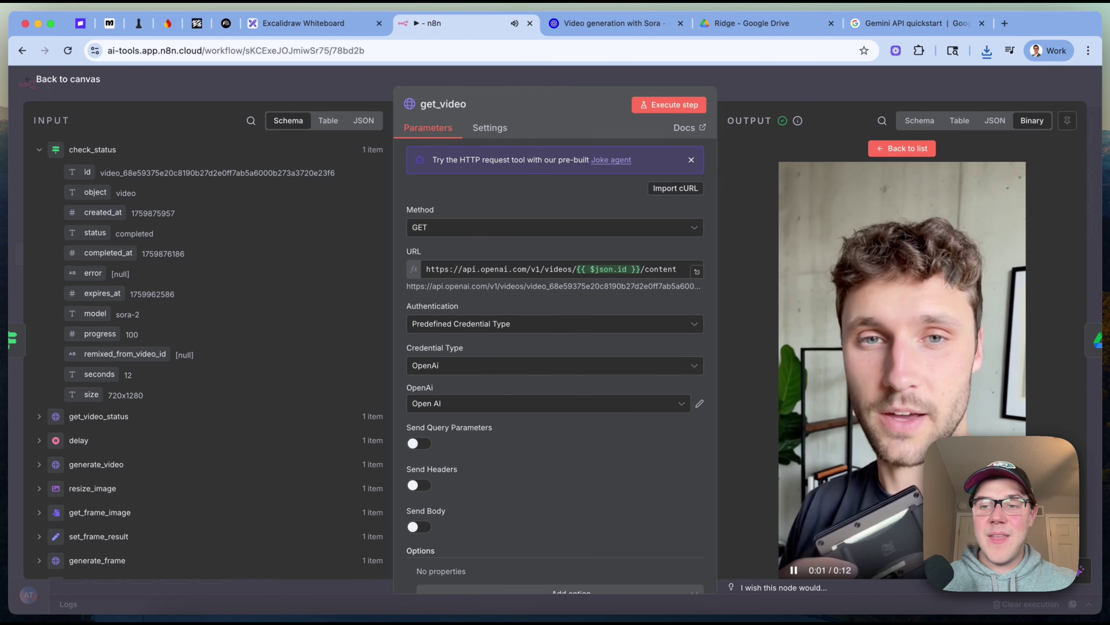
{"action": "key", "text": "Escape"}
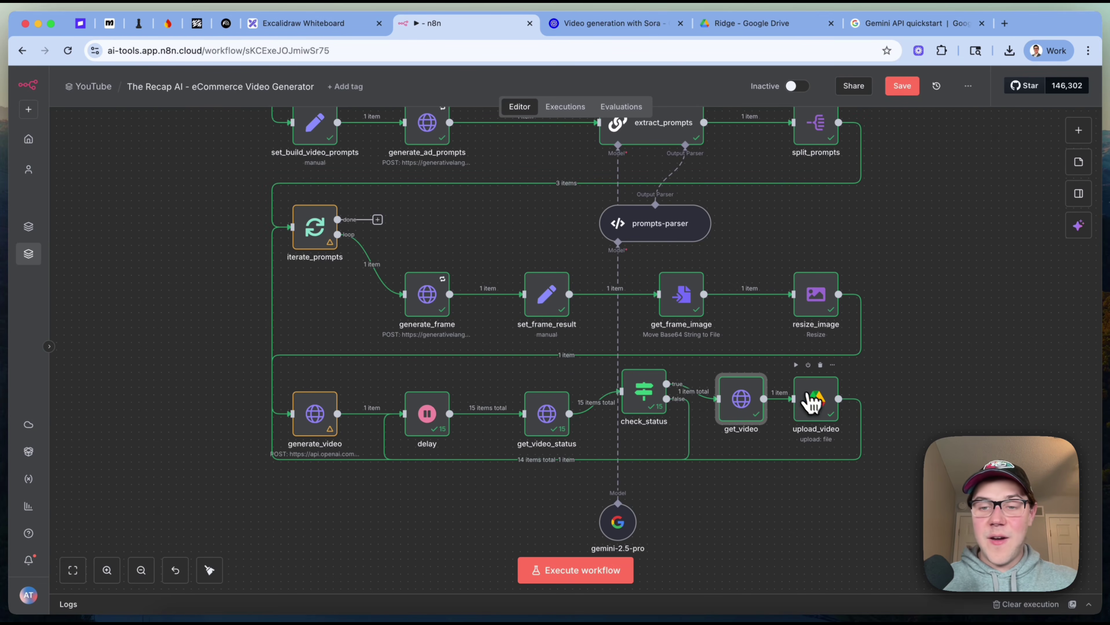
- Open upload_video, preview the incoming get_video file with playback paused, and return to the binary data list
{"action": "double_click", "coordinate": [817, 409]}
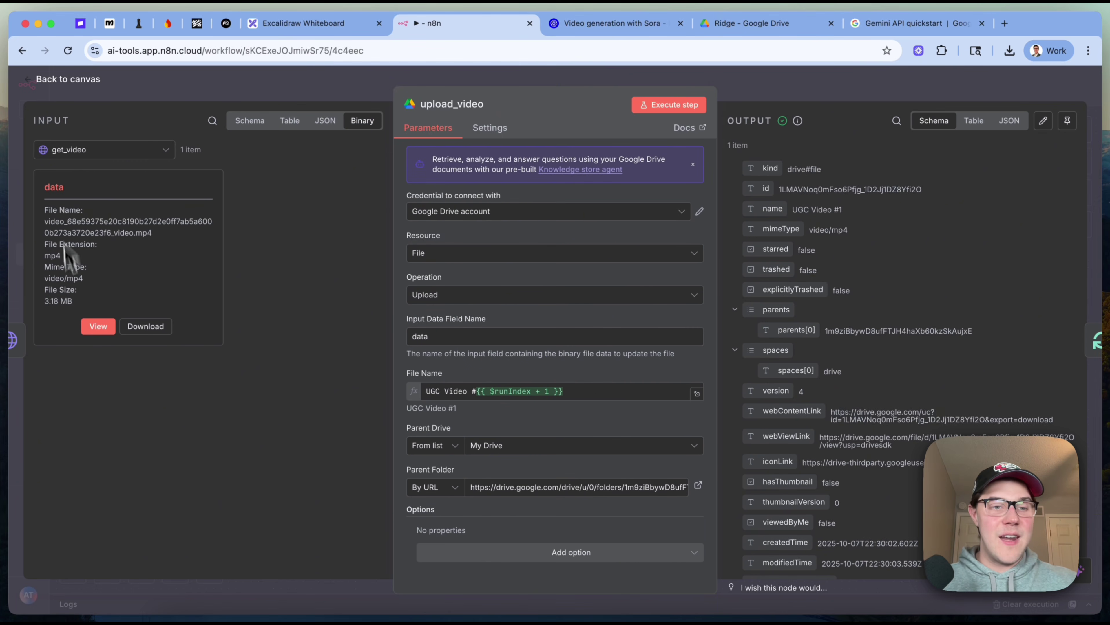
{"action": "left_click", "coordinate": [98, 326]}
{"action": "left_click", "coordinate": [98, 568]}
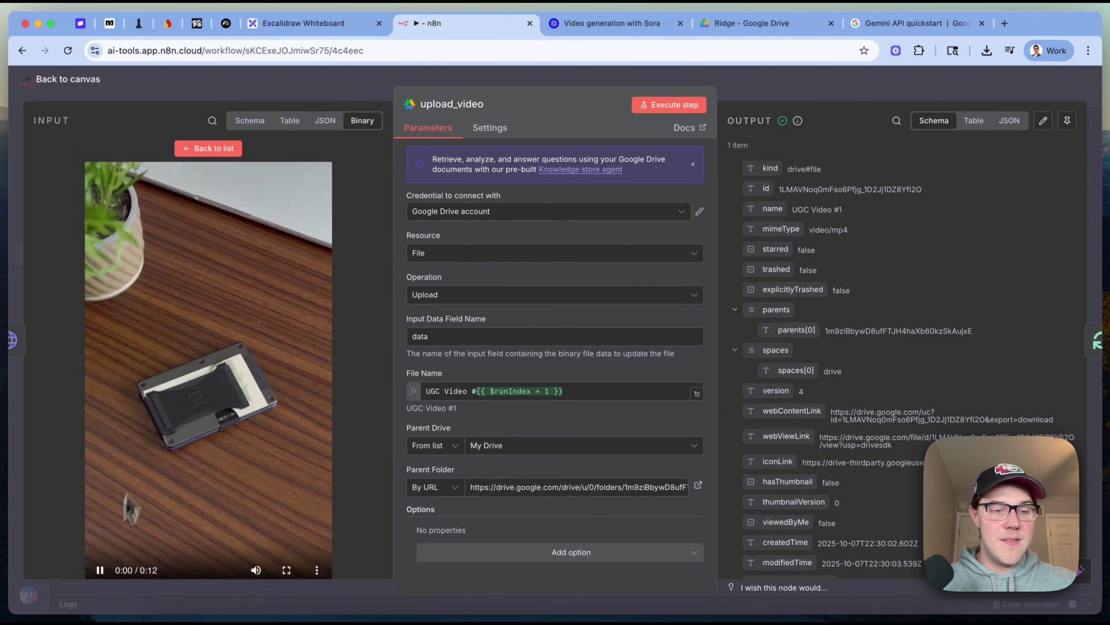
{"action": "left_click", "coordinate": [100, 571]}
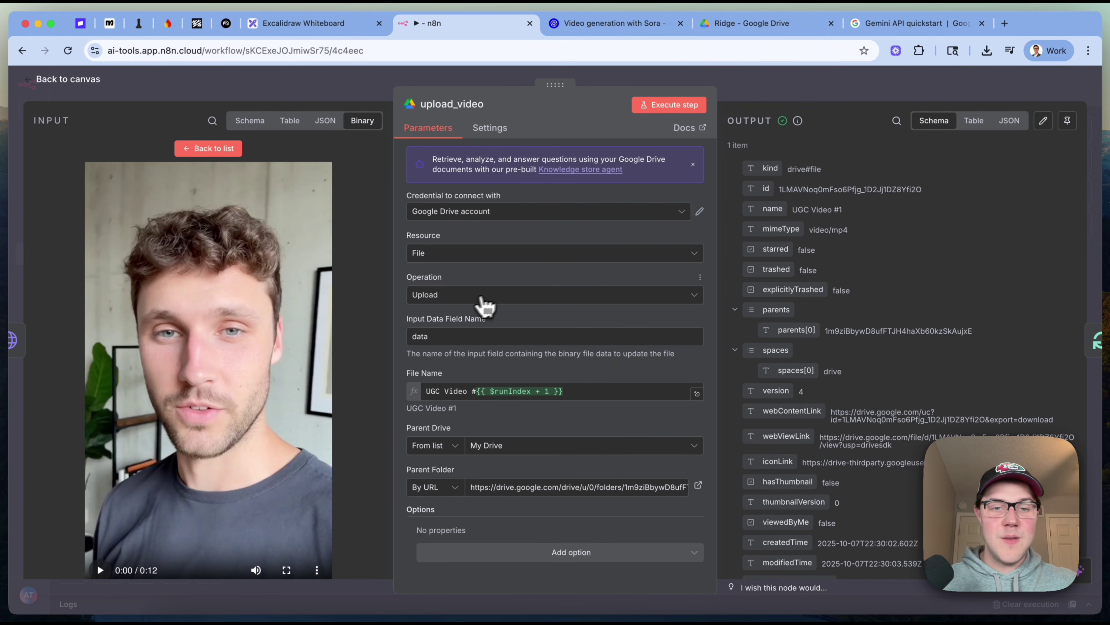
{"action": "left_click", "coordinate": [219, 149]}
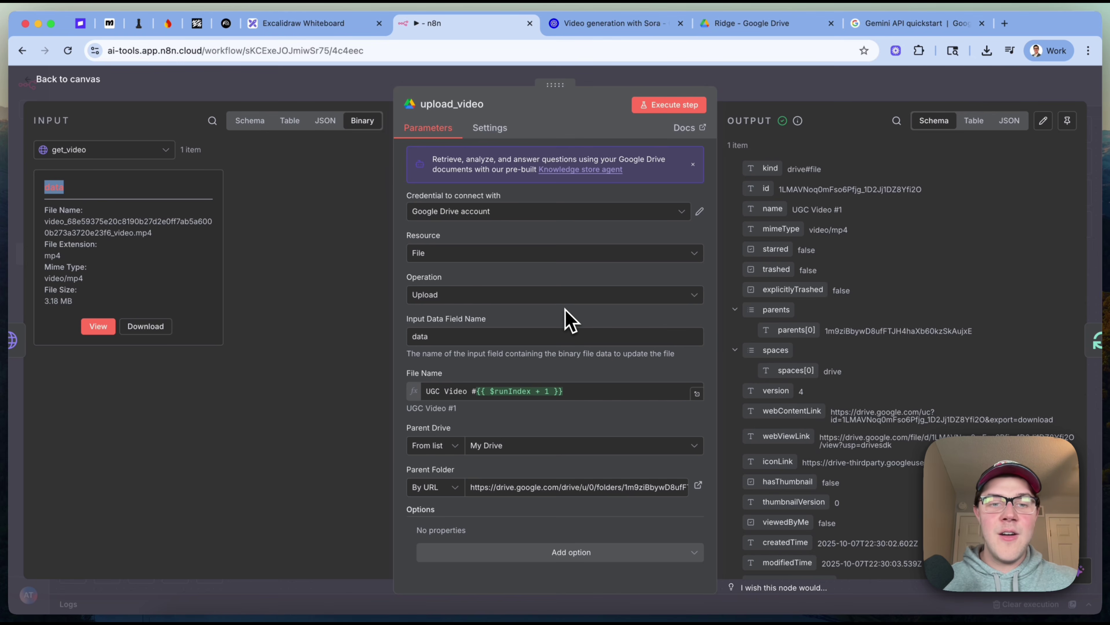
- Inspect the UGC Video #{{ $runIndex + 1 }} file name expression and compare it with the file names in the Ridge folder on Google Drive
{"action": "double_click", "coordinate": [446, 391]}
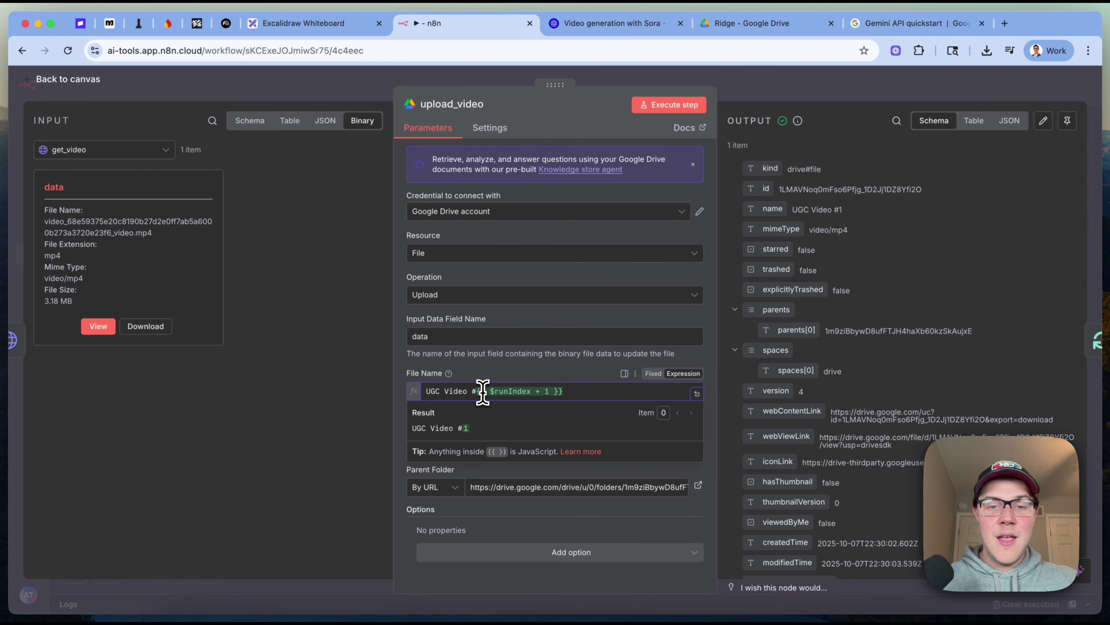
{"action": "left_click_drag", "start_coordinate": [482, 392], "coordinate": [594, 393]}
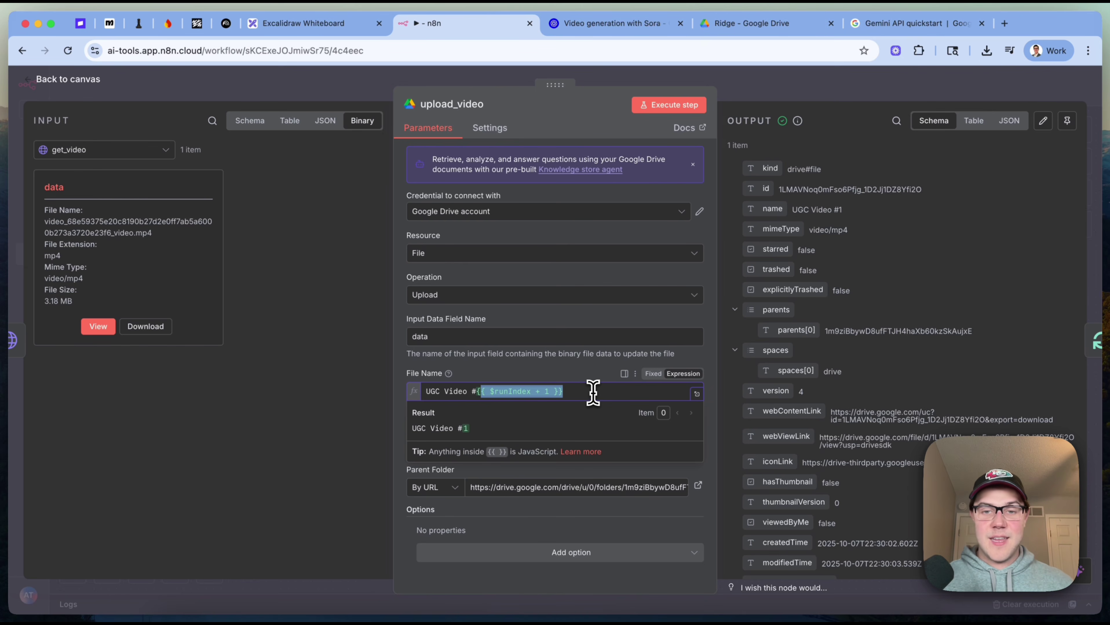
{"action": "left_click", "coordinate": [598, 381]}
{"action": "left_click", "coordinate": [706, 26]}
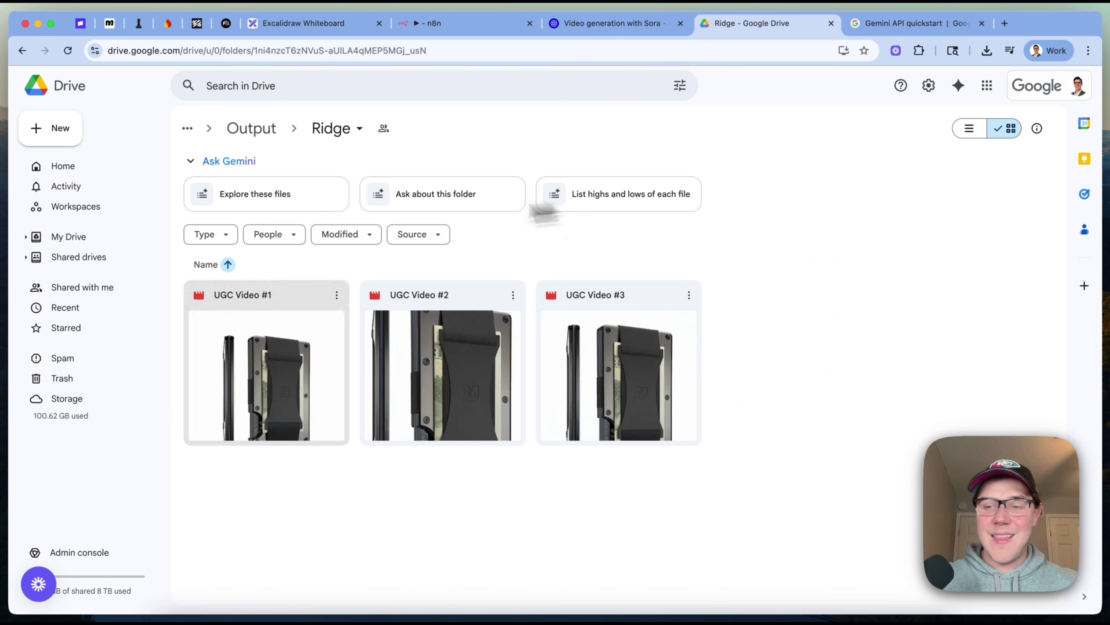
{"action": "left_click", "coordinate": [438, 23]}
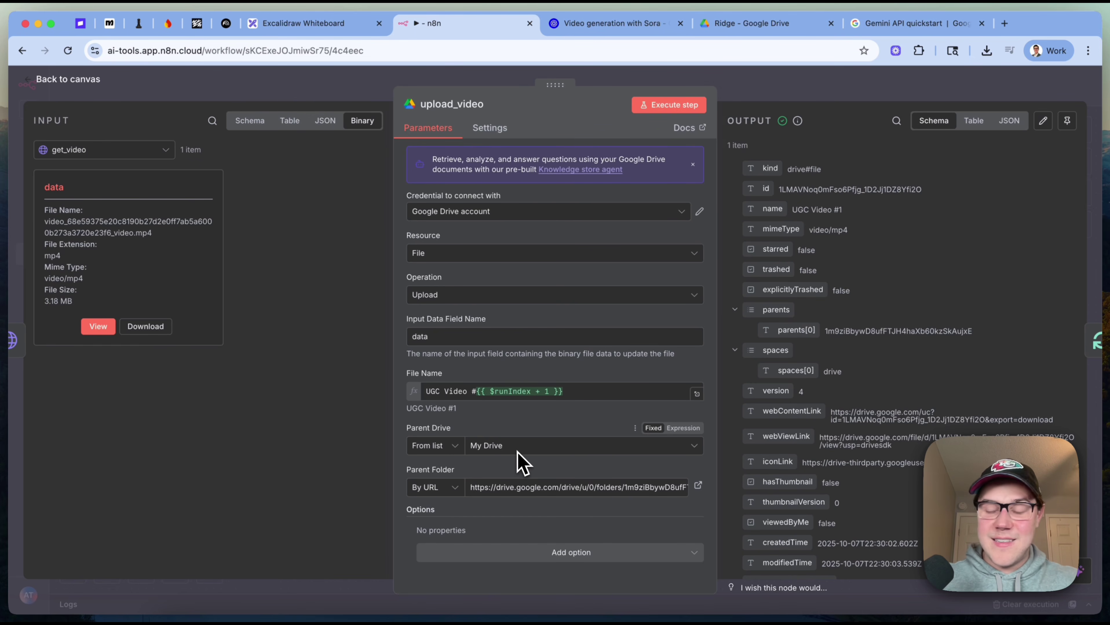
- Check upload_video's Google Drive credential options, set Parent Folder by URL to the Ridge folder's copied address, and close the node
{"action": "left_click", "coordinate": [577, 215]}
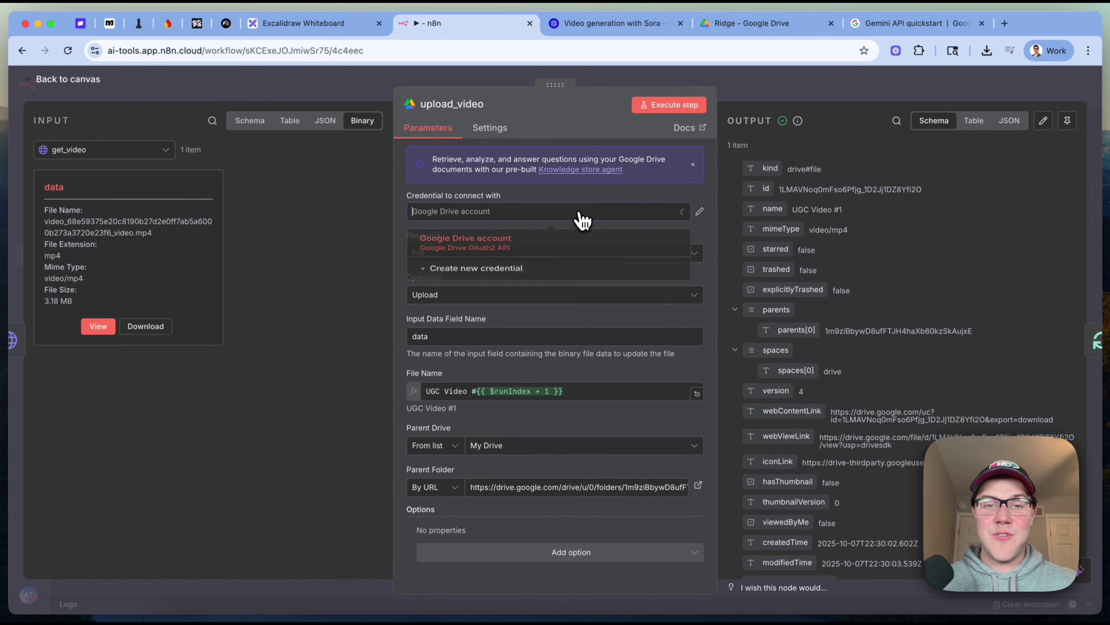
{"action": "left_click", "coordinate": [589, 117]}
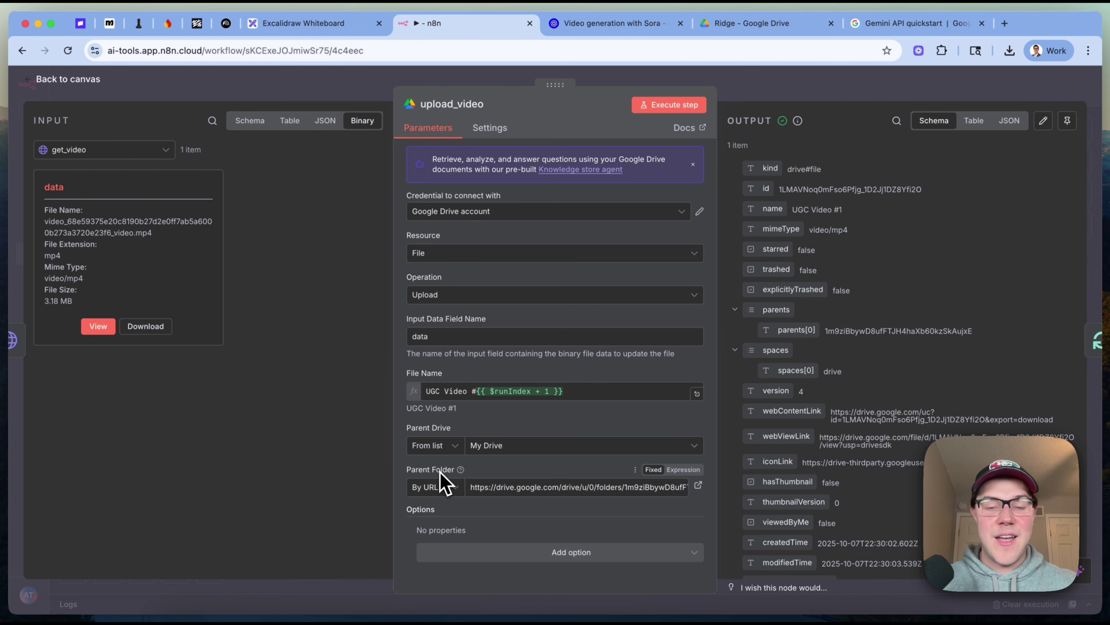
{"action": "left_click", "coordinate": [434, 488]}
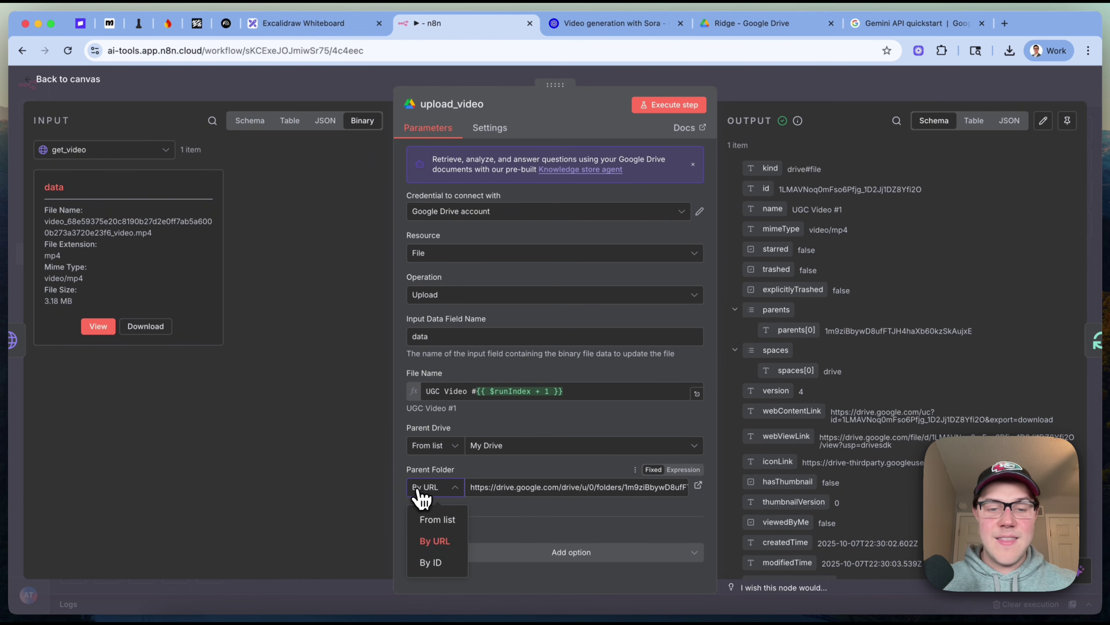
{"action": "left_click", "coordinate": [434, 542]}
{"action": "left_click", "coordinate": [733, 24]}
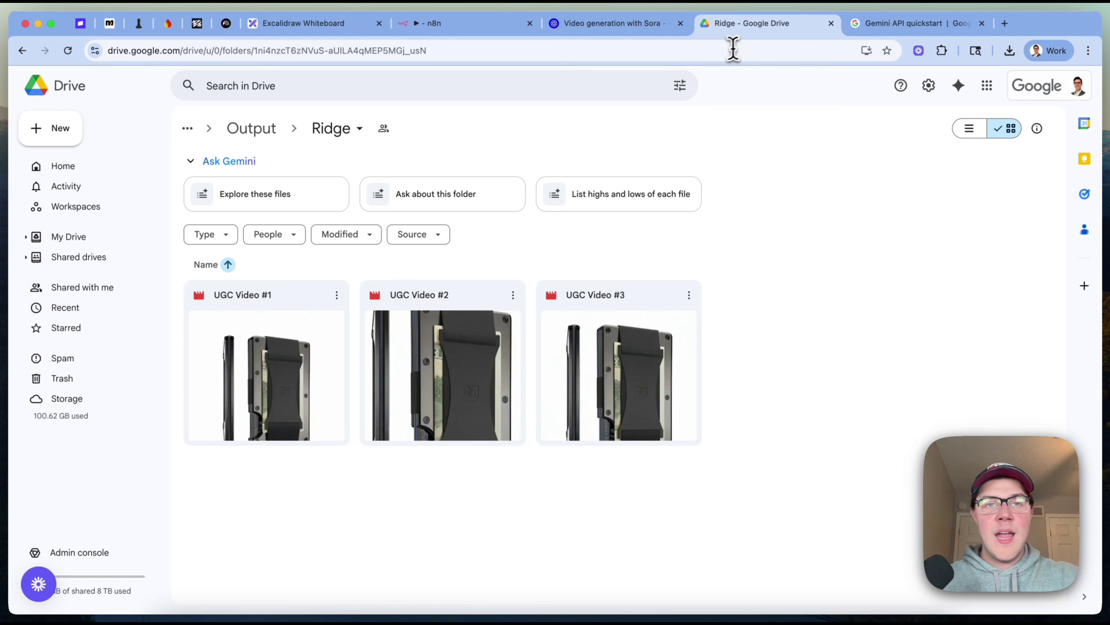
{"action": "left_click", "coordinate": [725, 52]}
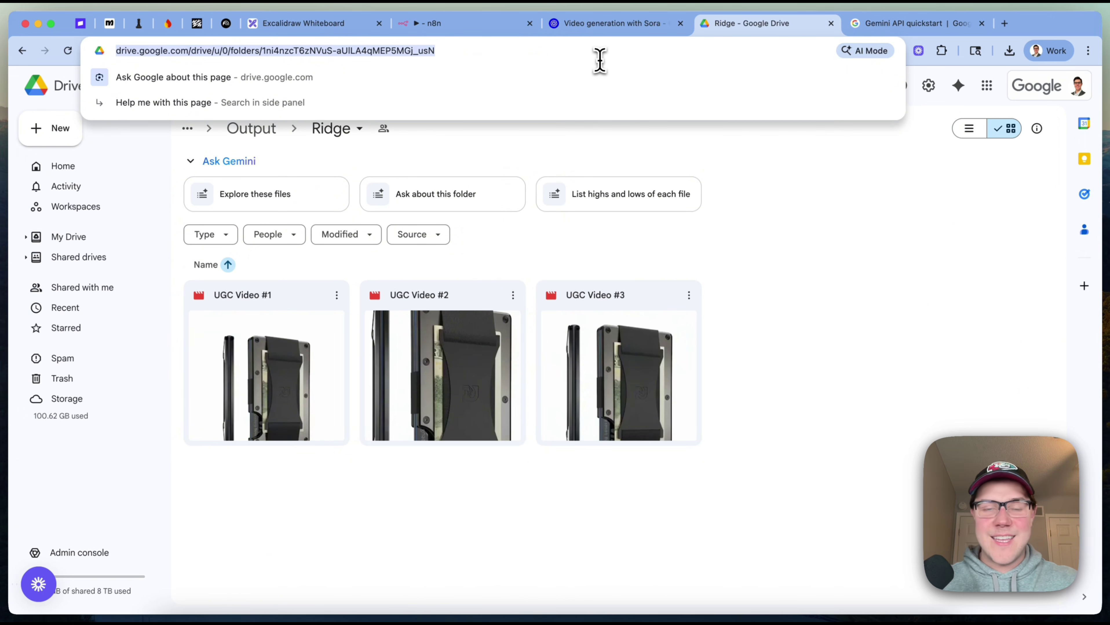
{"action": "left_click", "coordinate": [441, 24]}
{"action": "triple_click", "coordinate": [580, 481]}
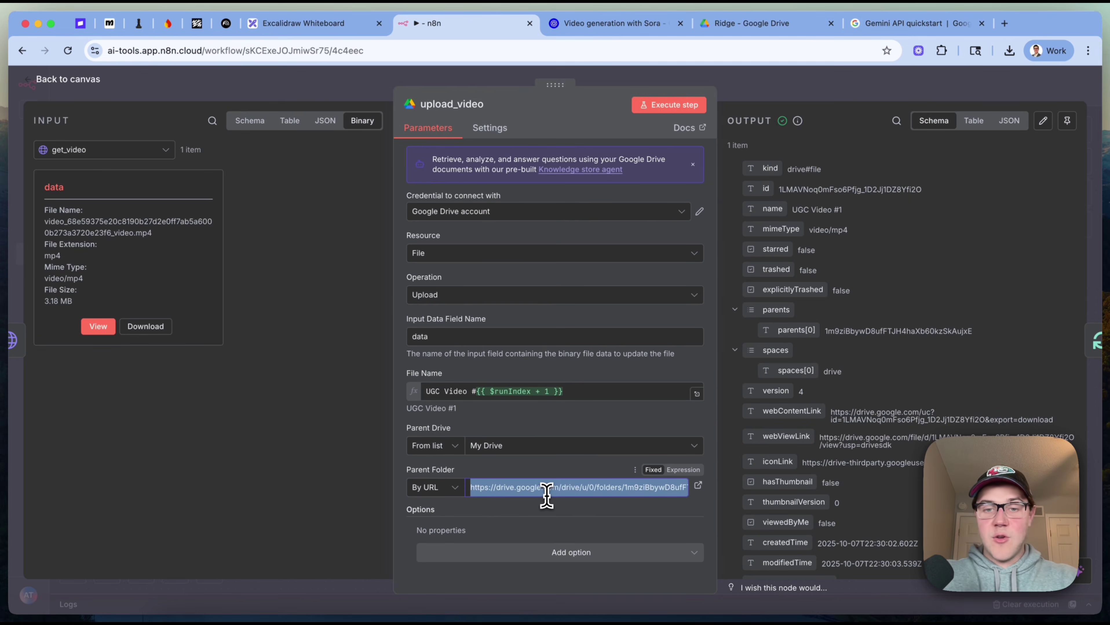
{"action": "key", "text": "super+v"}
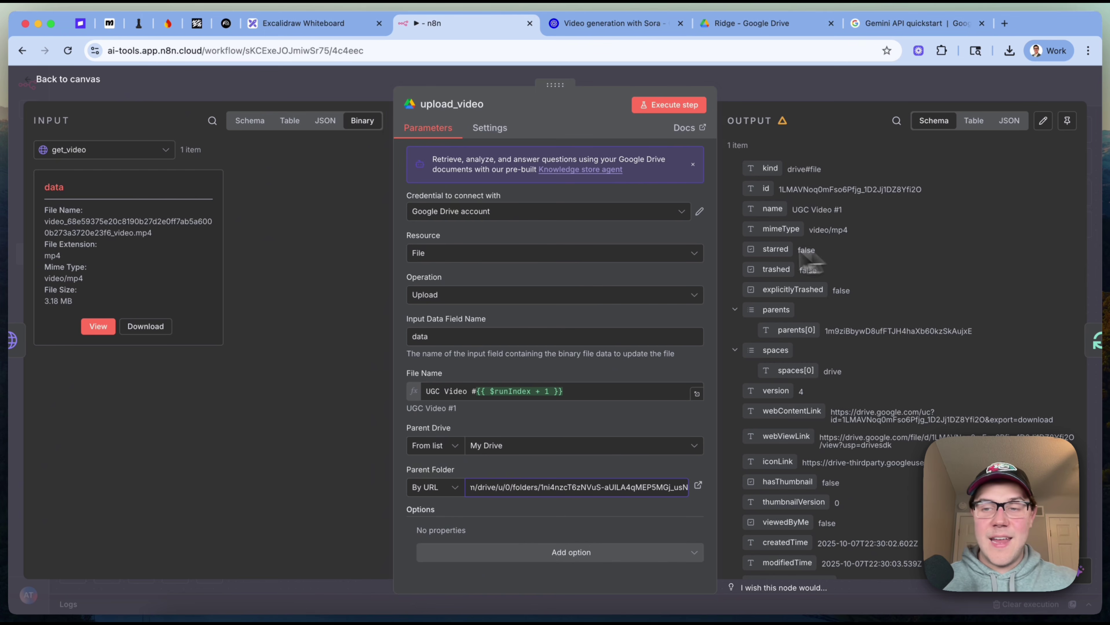
{"action": "left_click", "coordinate": [892, 87]}
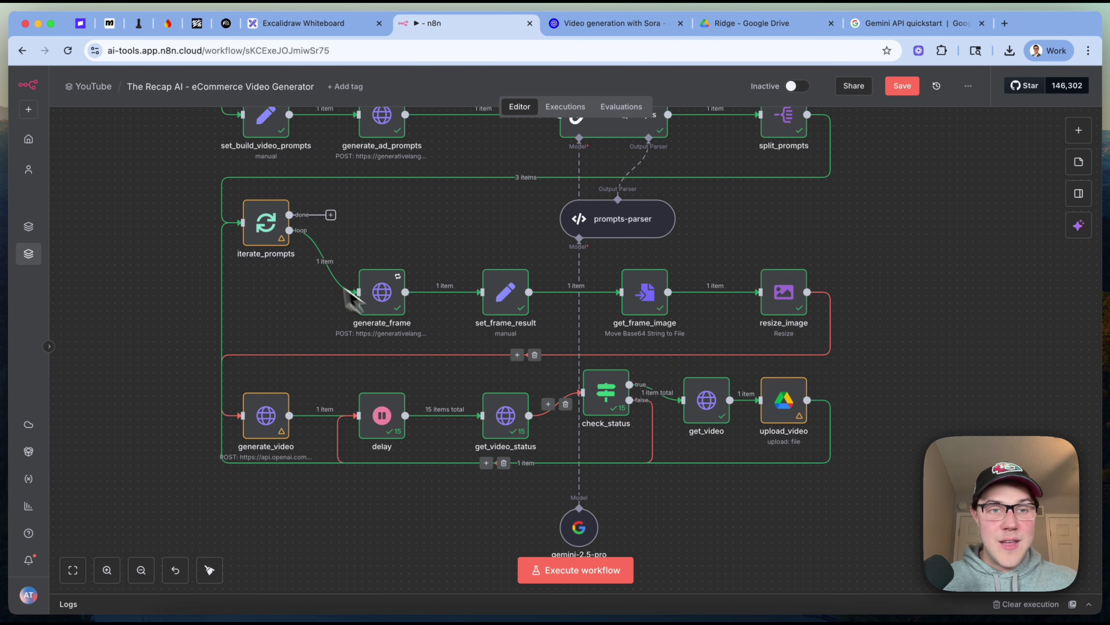
- Select the loop's nodes on the canvas, from generate_frame through upload_video
{"action": "scroll", "coordinate": [300, 250], "scroll_direction": "up", "scroll_amount": 2}
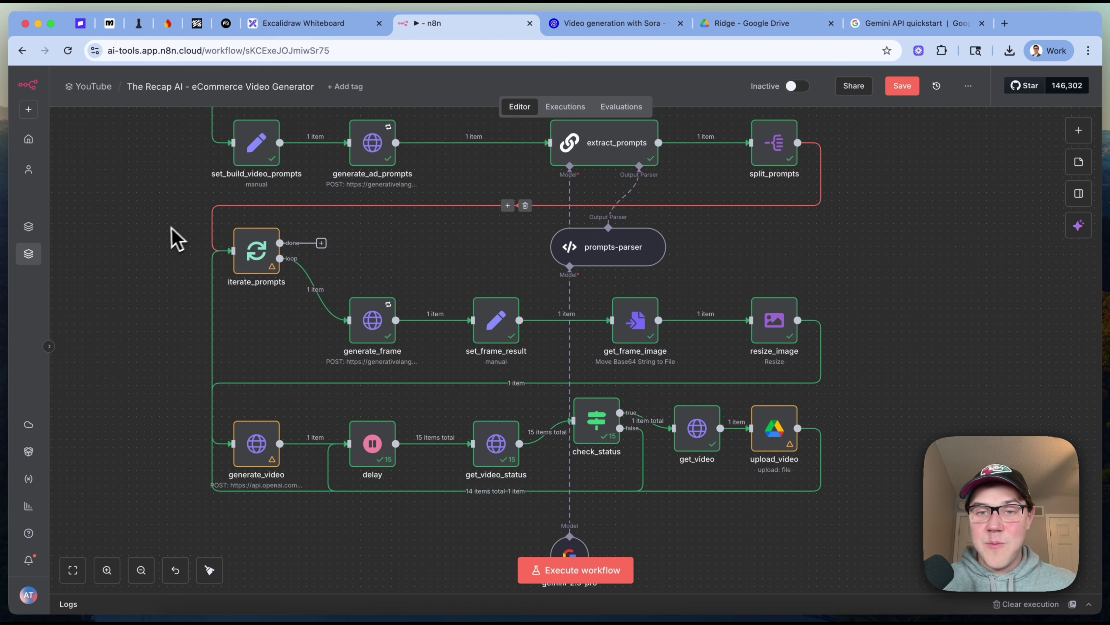
{"action": "left_click_drag", "start_coordinate": [162, 229], "coordinate": [859, 520]}
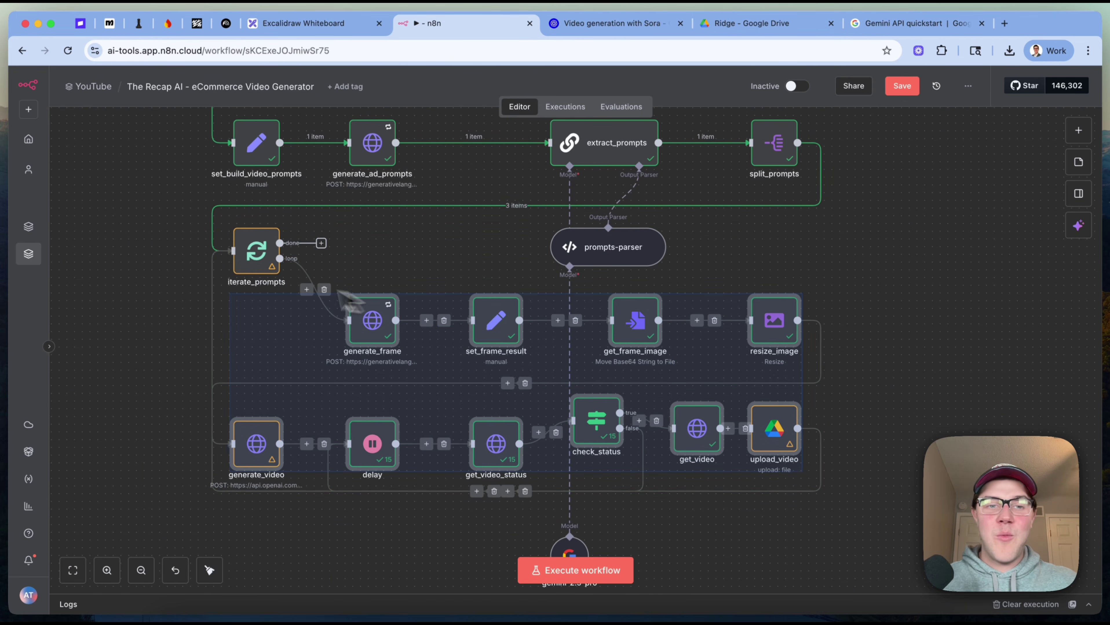